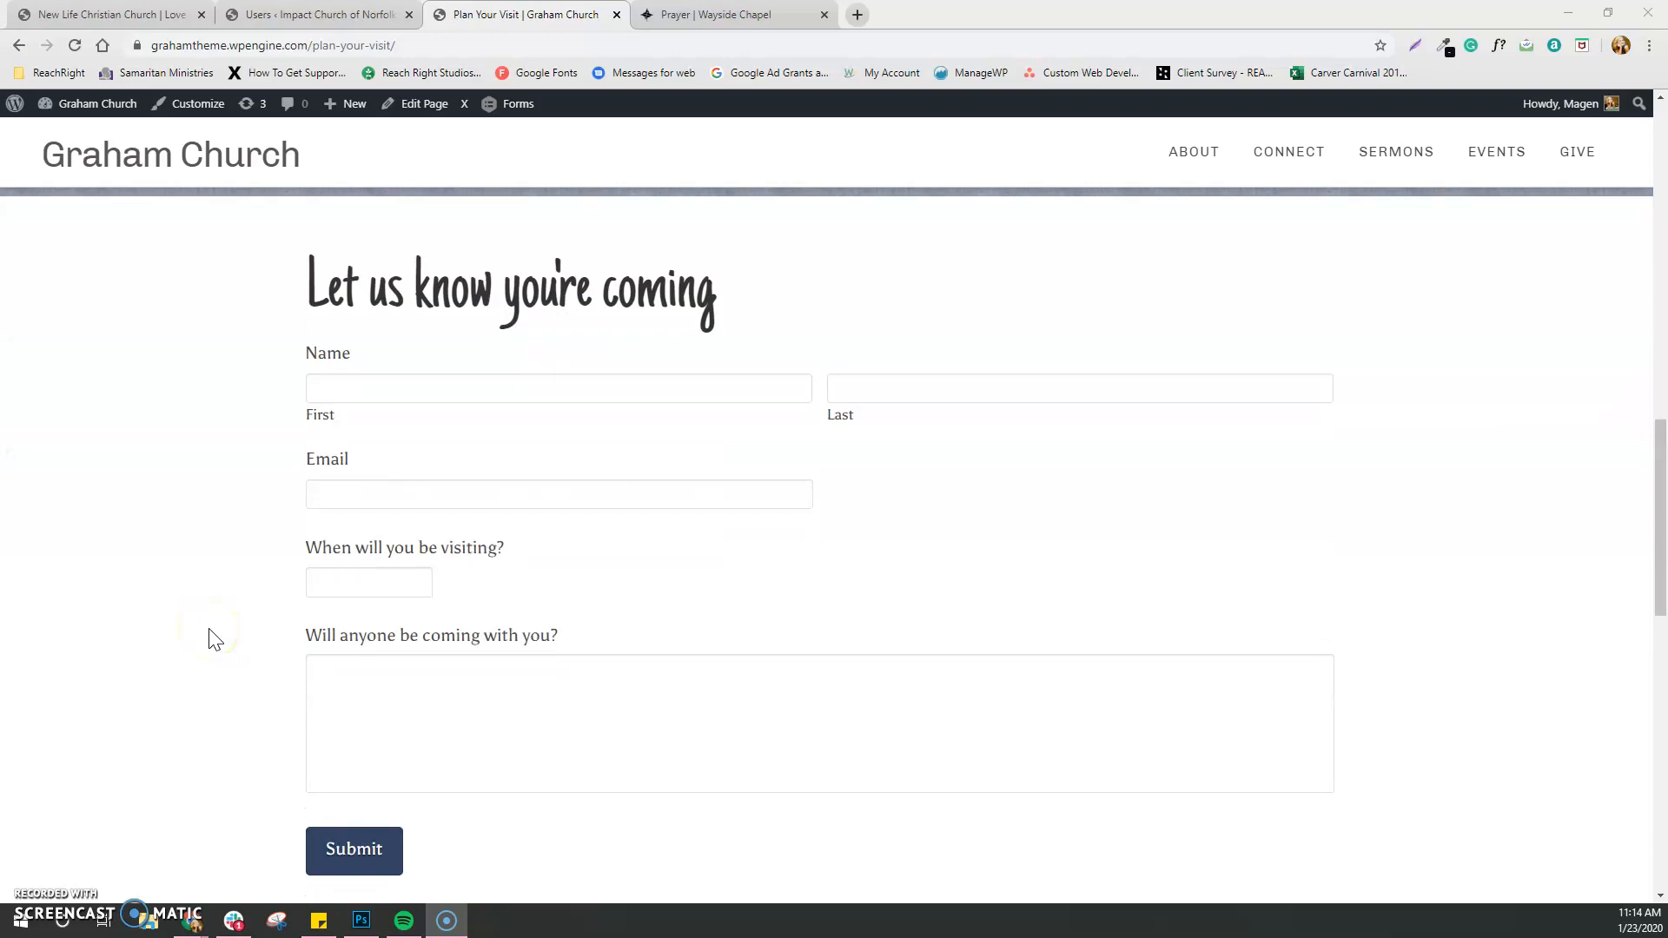
Examine the fields of the "Let us know you're coming" form on the Plan Your Visit page
{"action": "scroll", "coordinate": [215, 640], "scroll_direction": "up", "scroll_amount": 1}
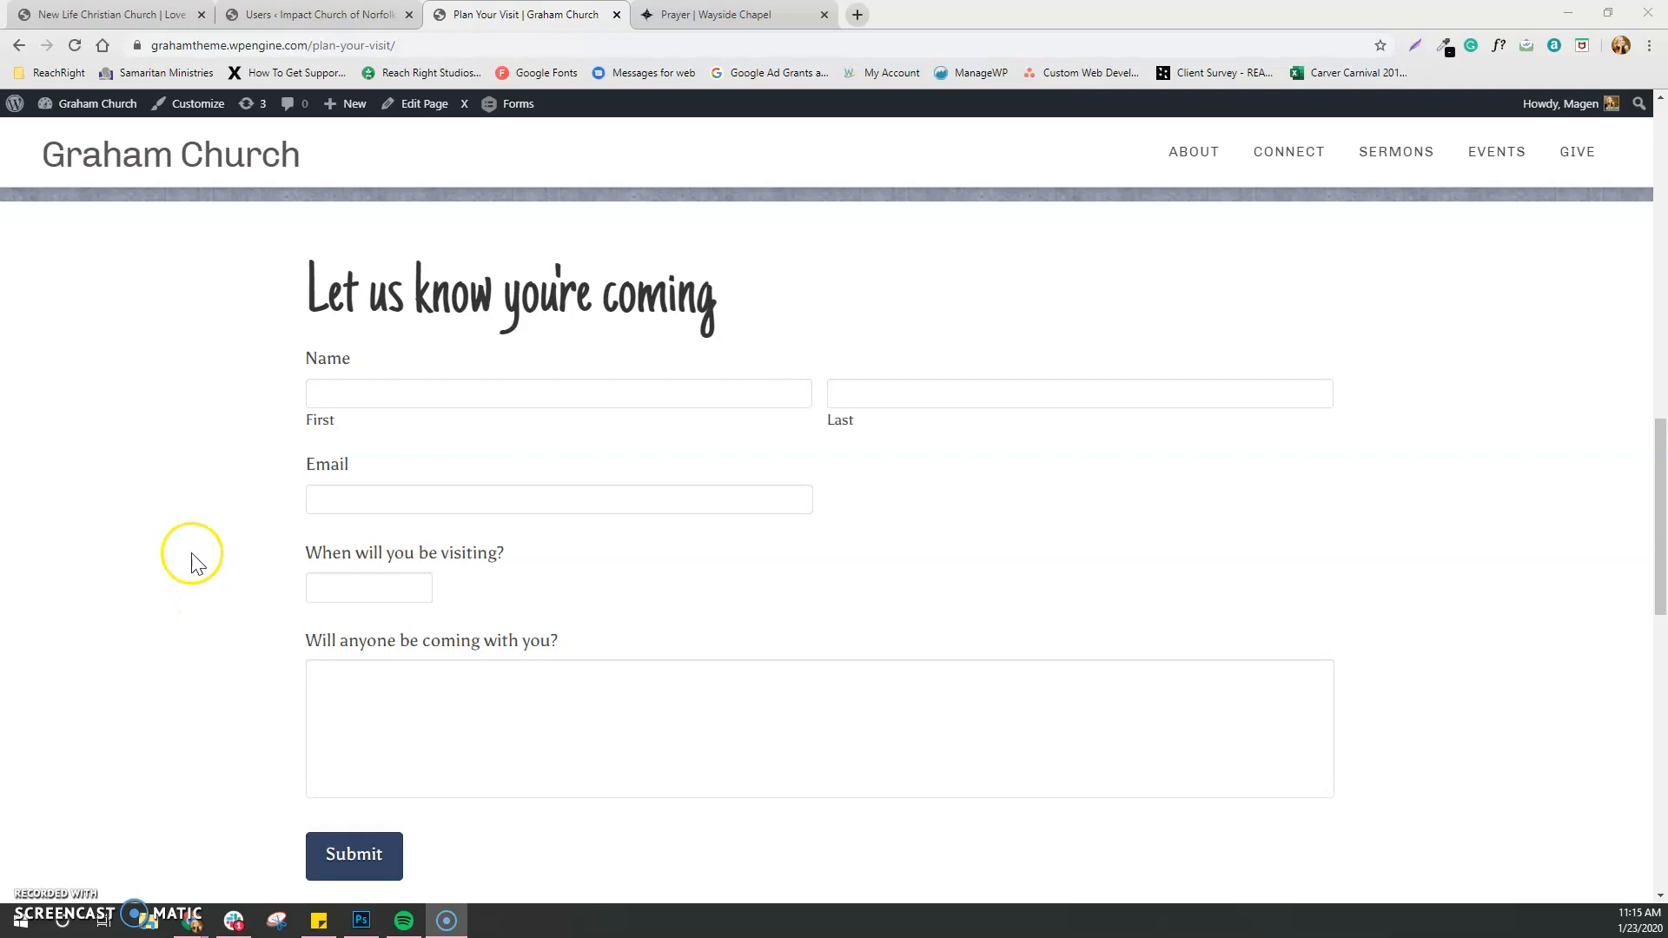
{"action": "scroll", "coordinate": [184, 552], "scroll_direction": "down", "scroll_amount": 1}
{"action": "scroll", "coordinate": [184, 552], "scroll_direction": "up", "scroll_amount": 1}
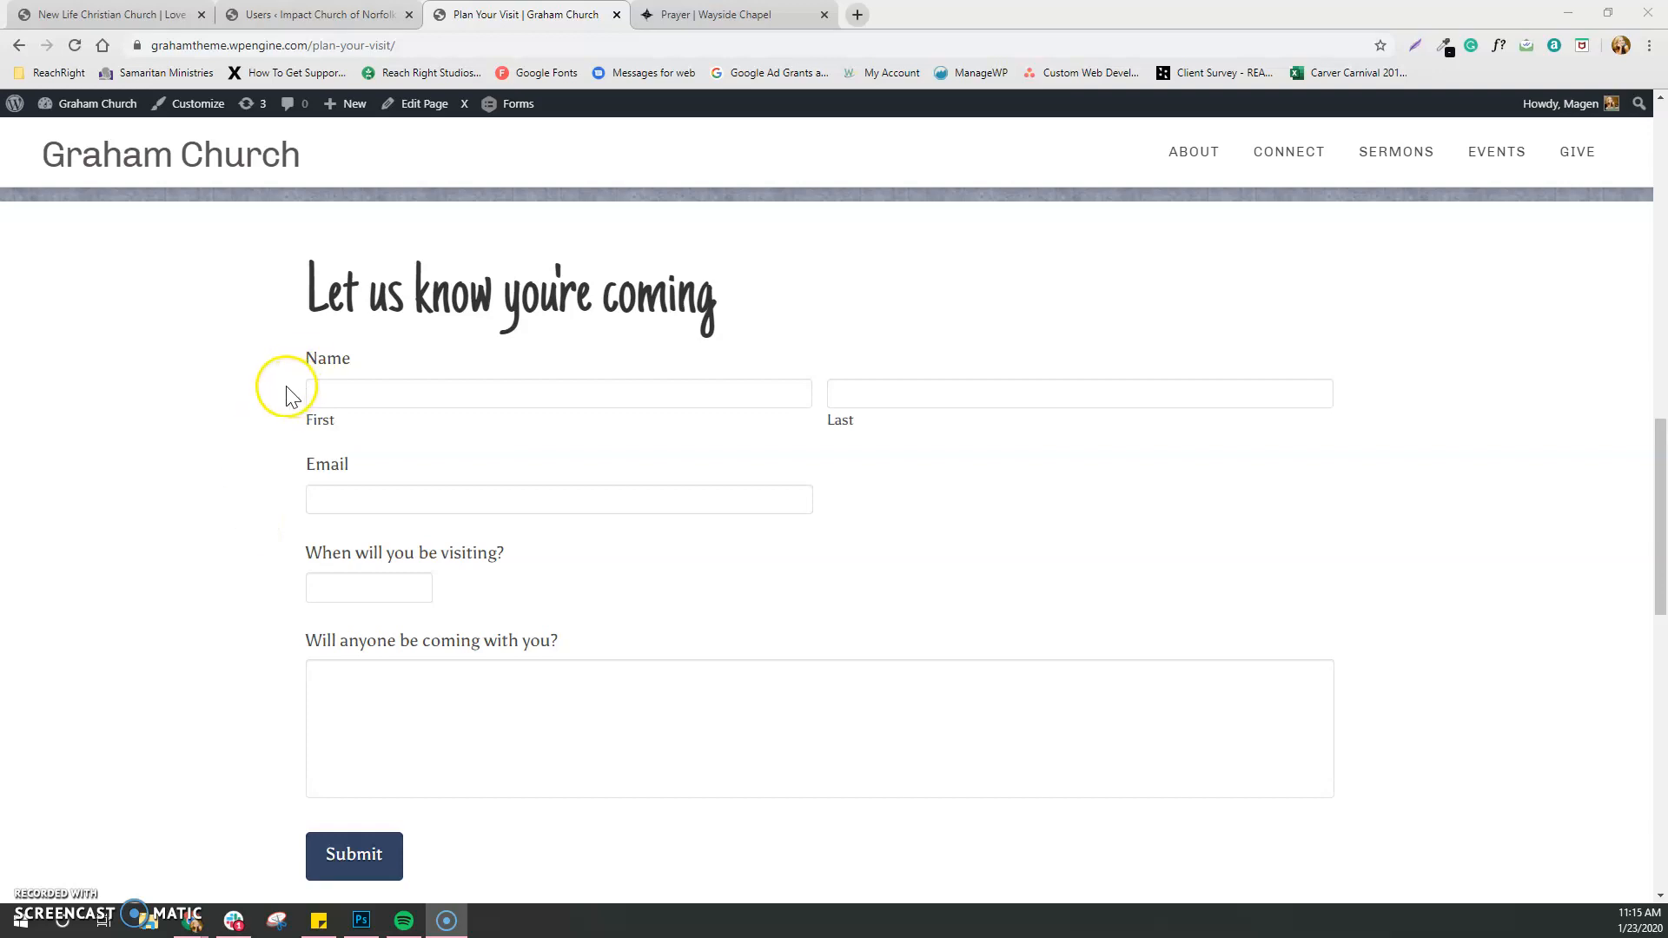
{"action": "left_click", "coordinate": [343, 581]}
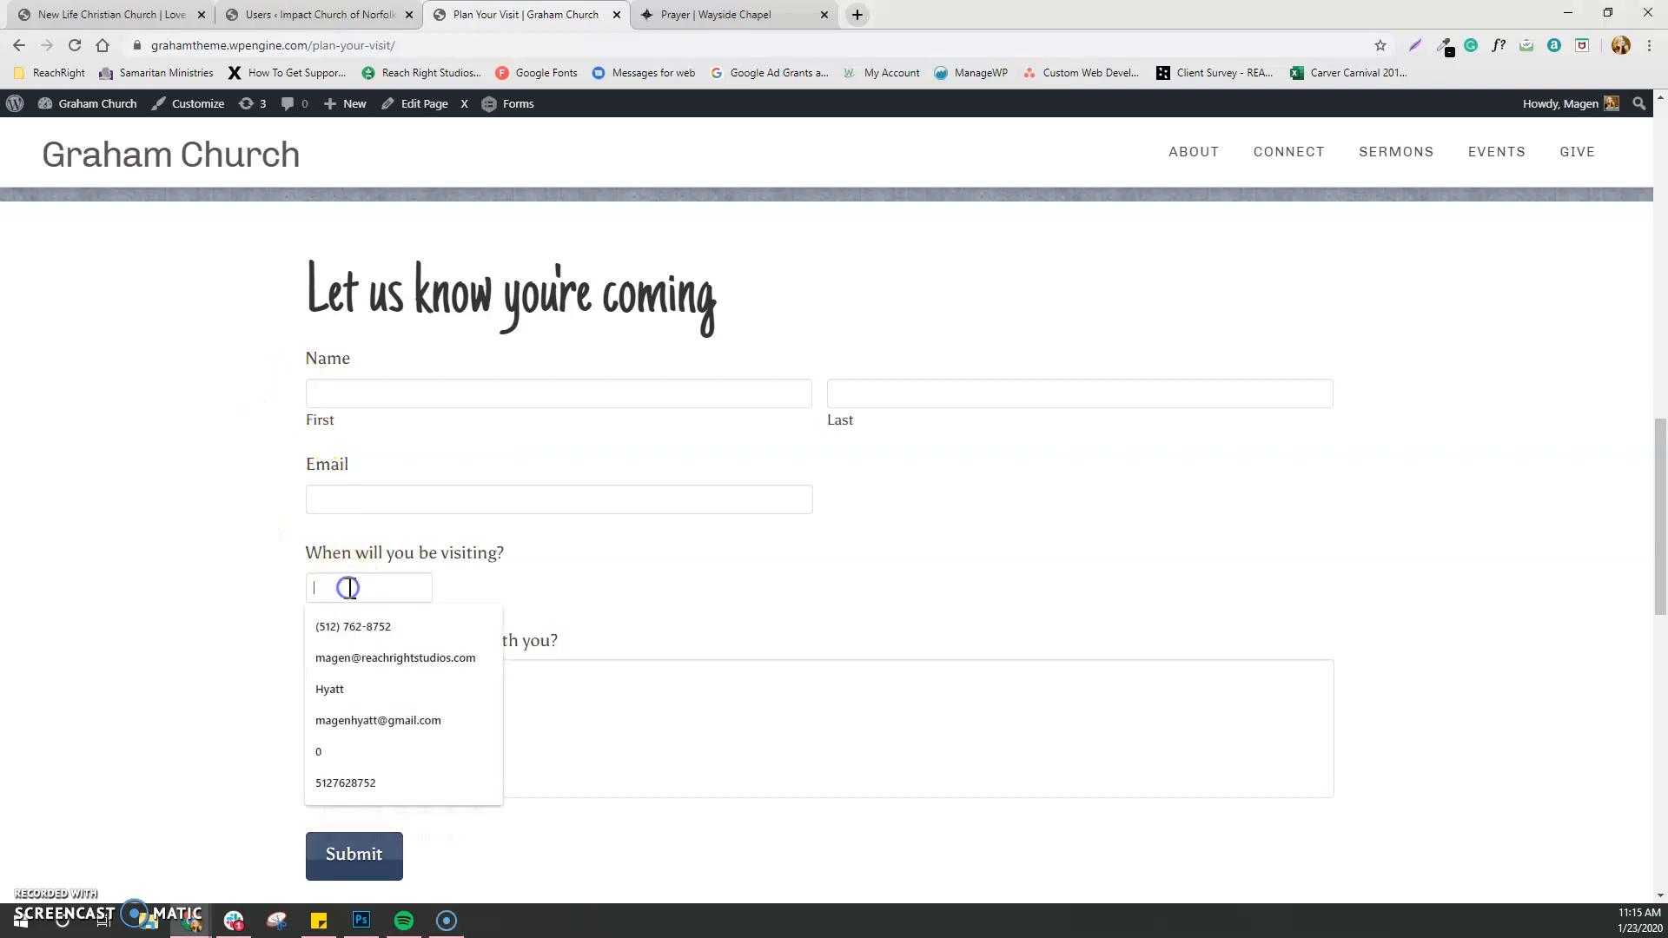
{"action": "left_click", "coordinate": [253, 576]}
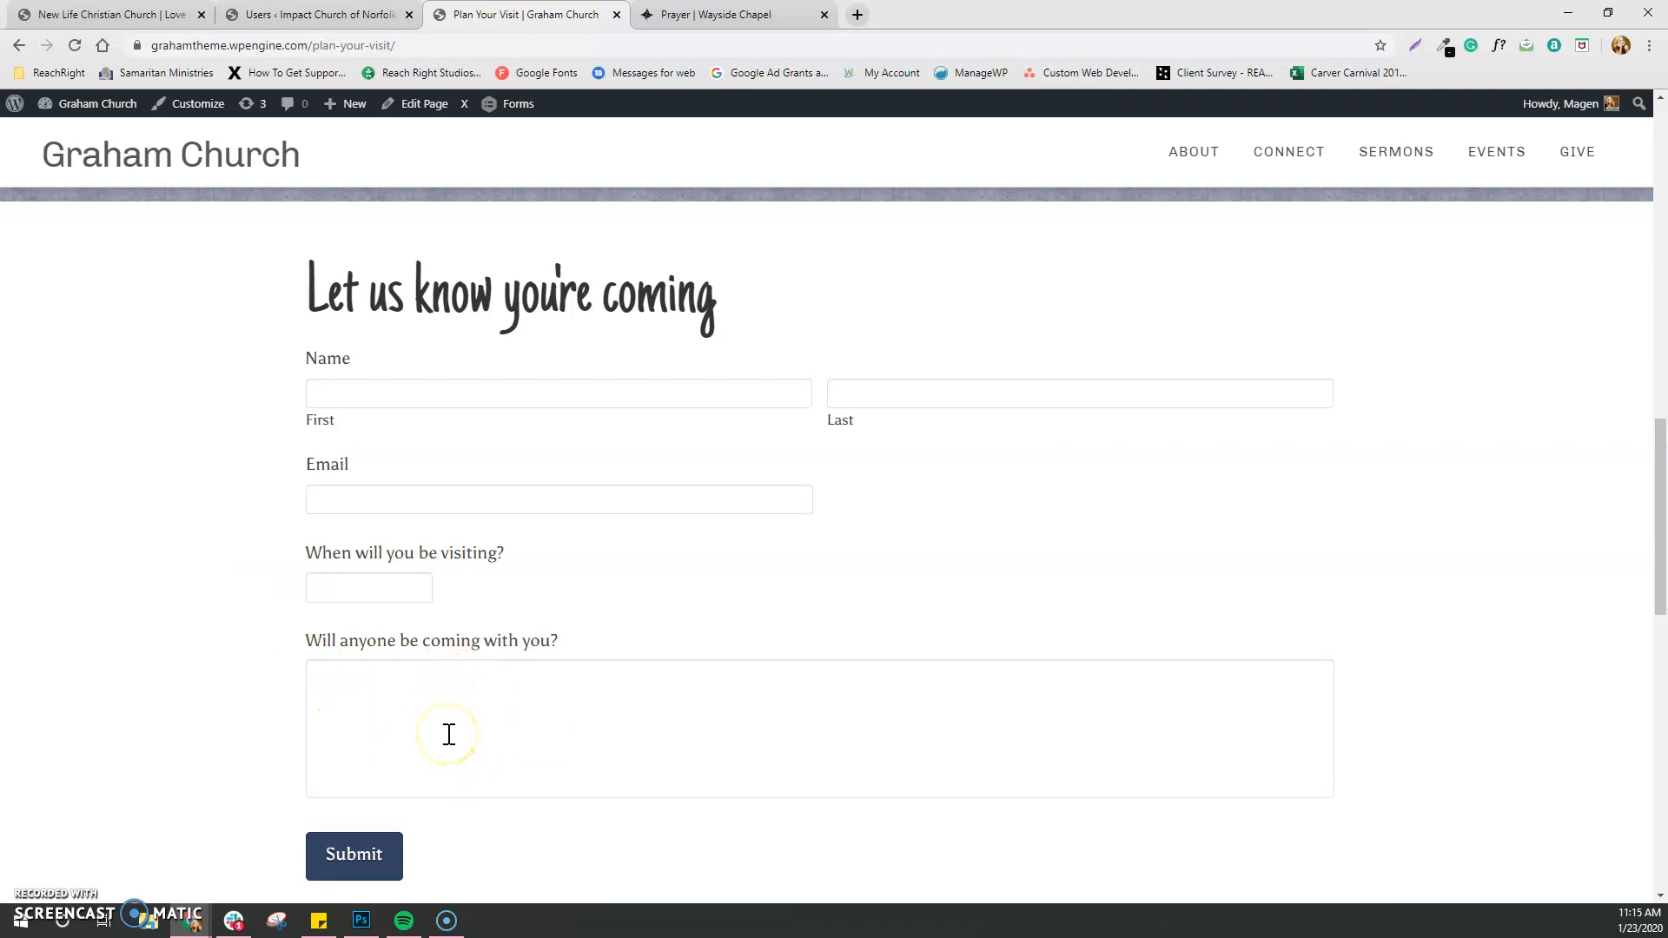
{"action": "scroll", "coordinate": [449, 733], "scroll_direction": "down", "scroll_amount": 1}
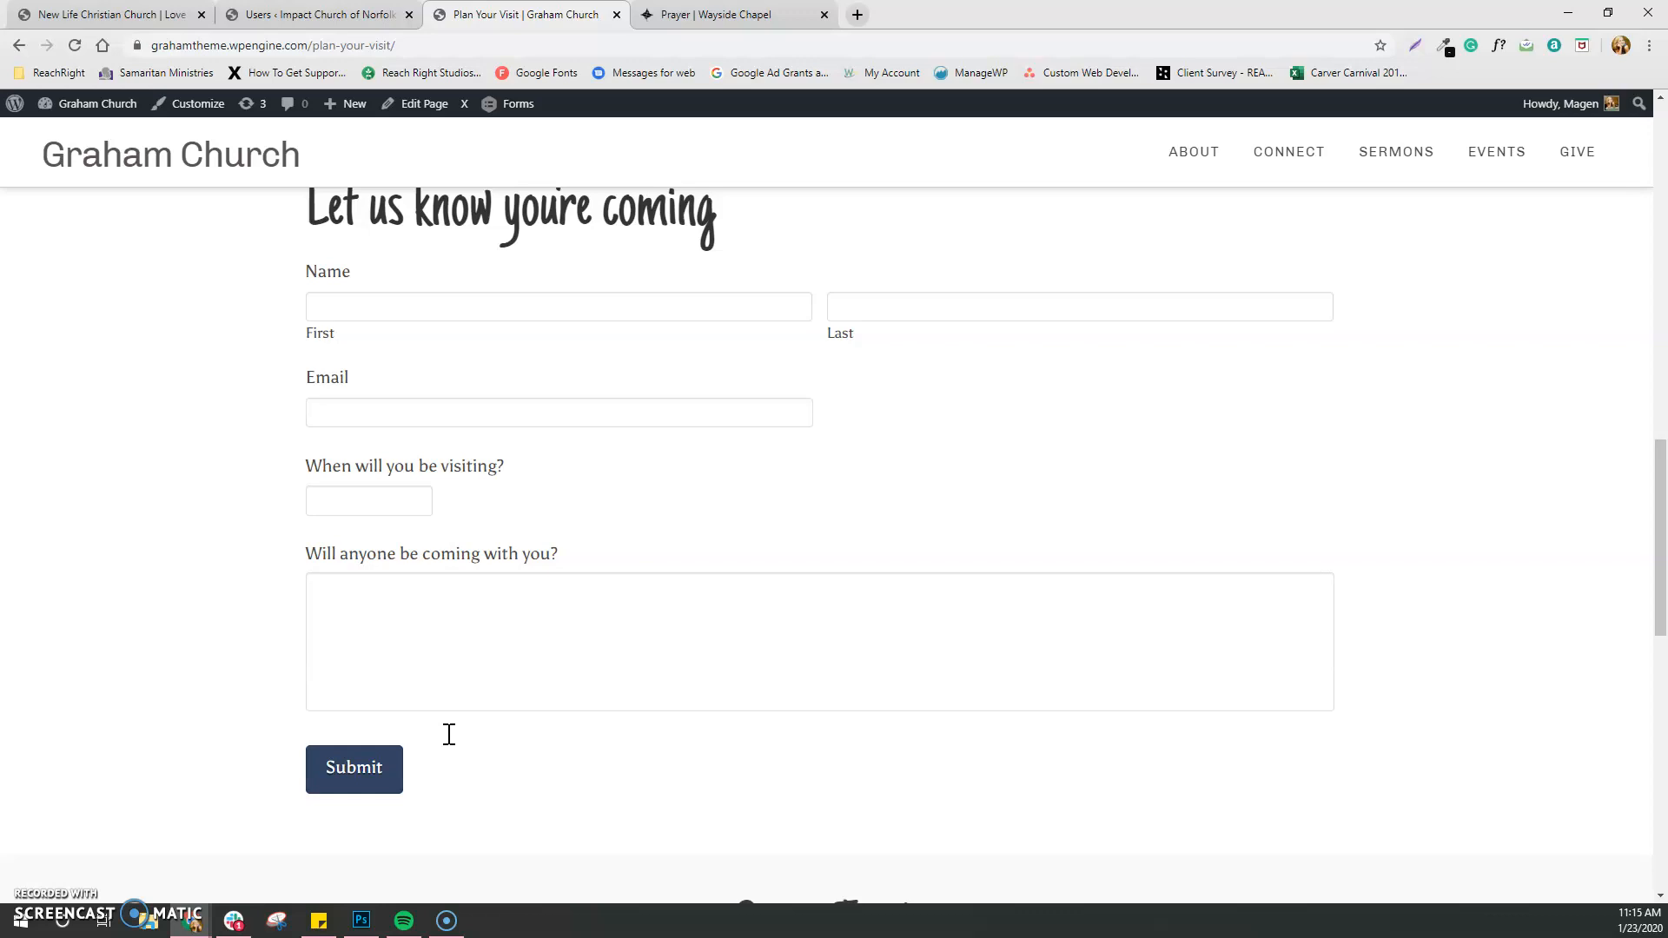
{"action": "scroll", "coordinate": [449, 734], "scroll_direction": "up", "scroll_amount": 1}
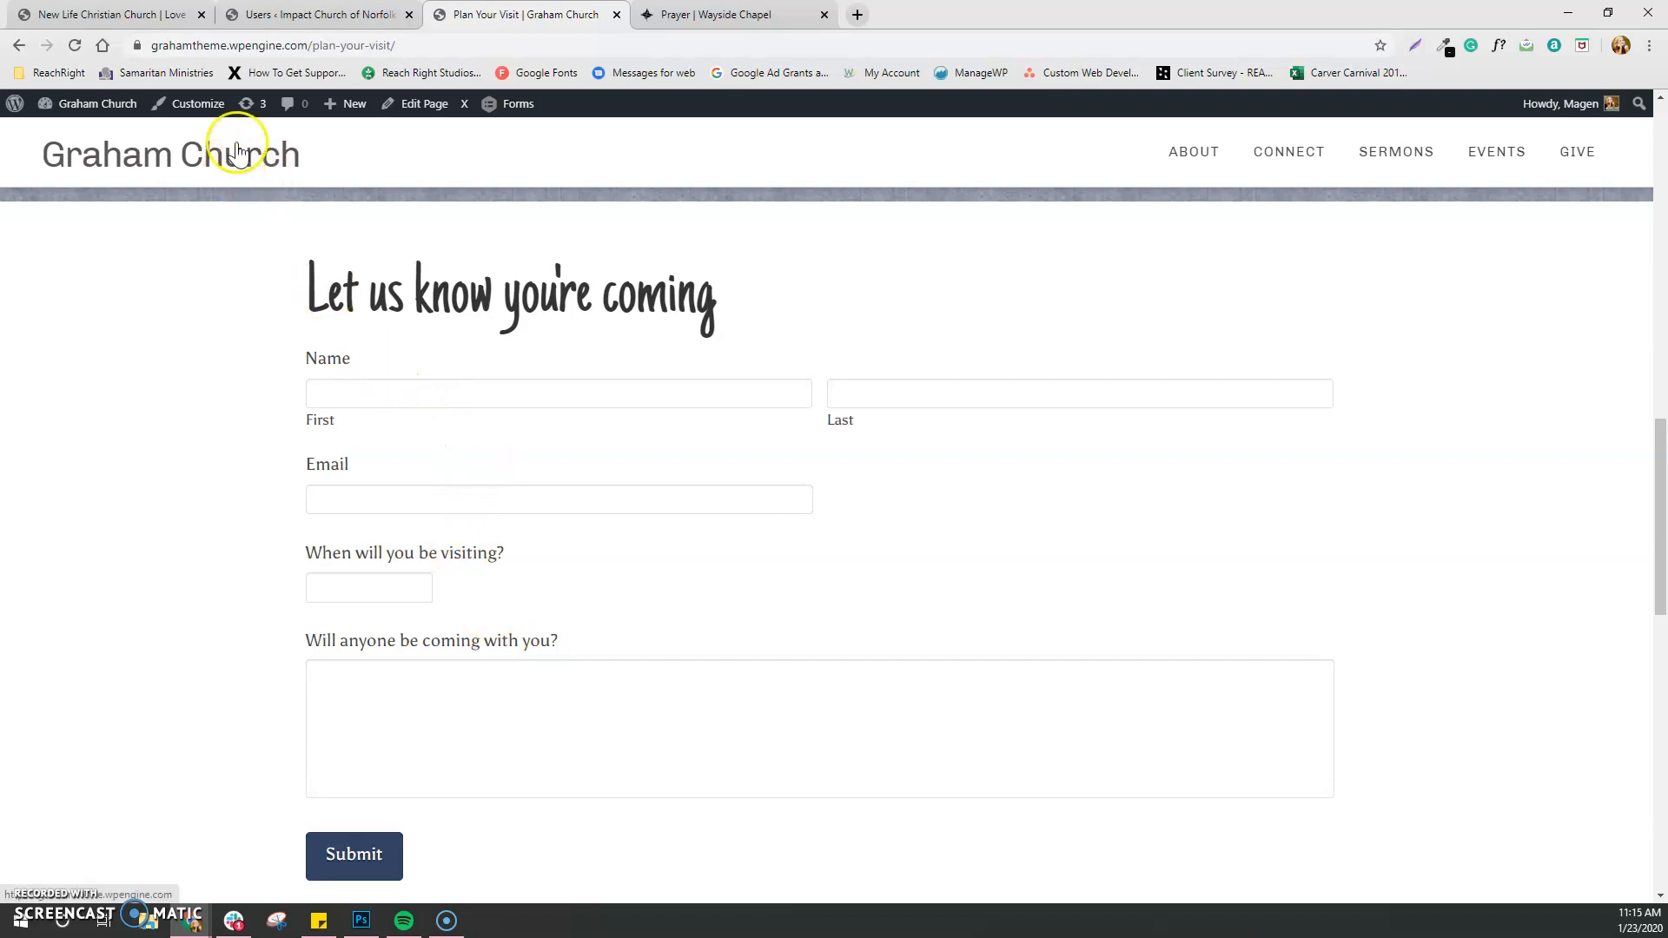
Create a new form titled "Serve With Us" without a description
{"action": "mouse_move", "coordinate": [354, 111]}
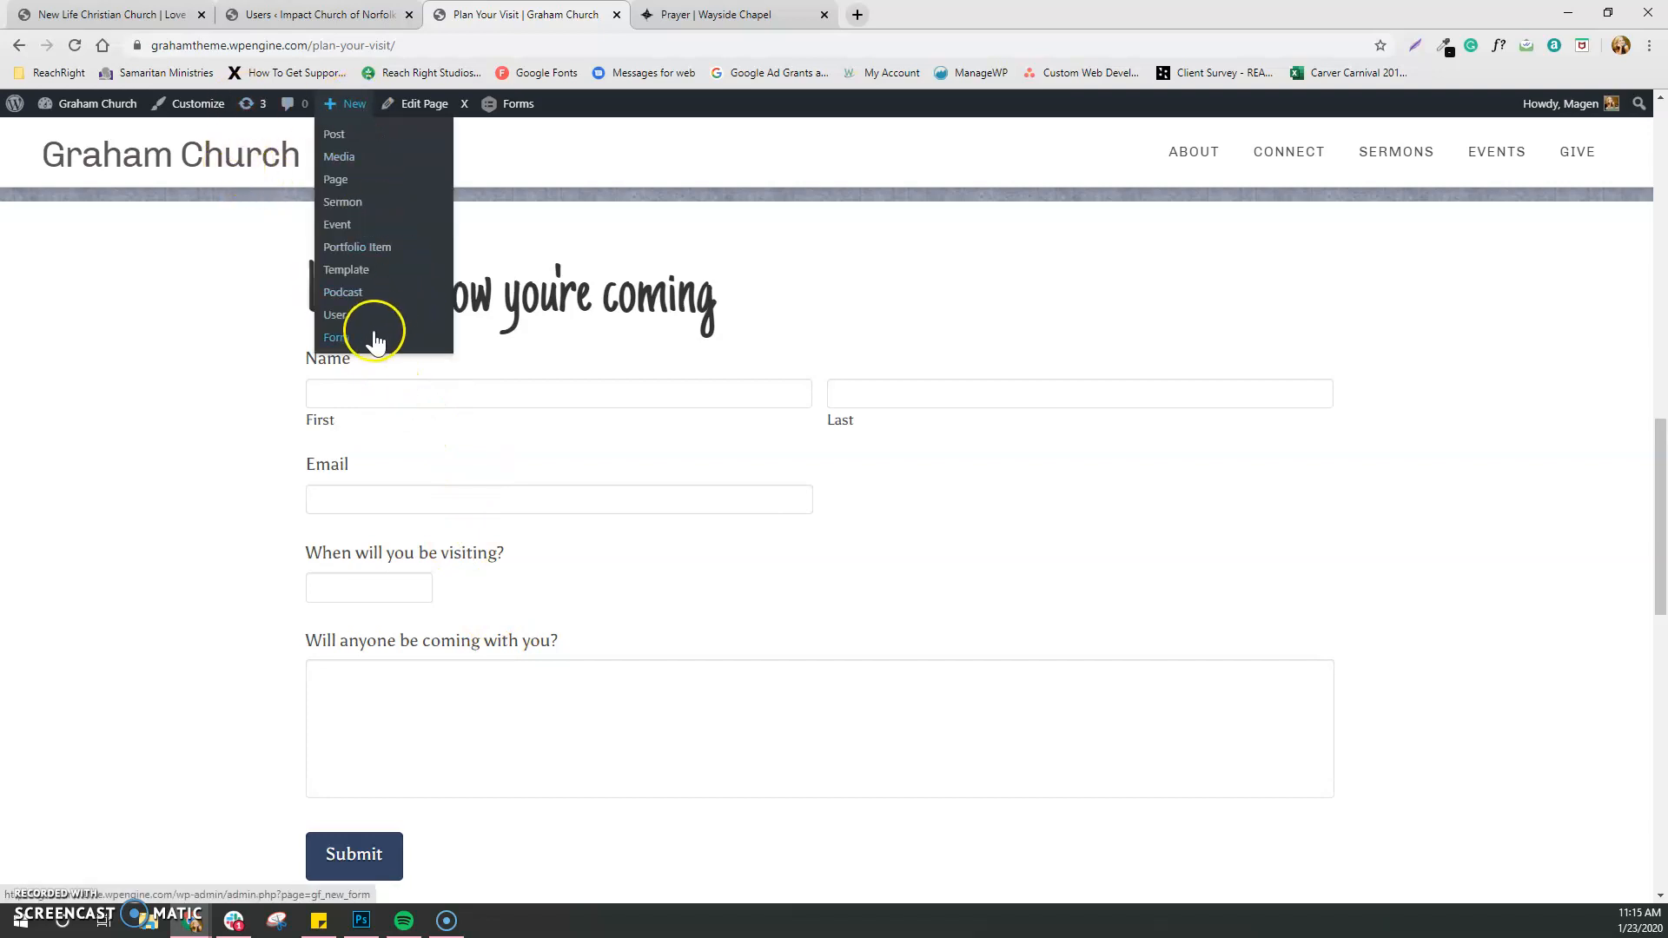
{"action": "left_click", "coordinate": [335, 345]}
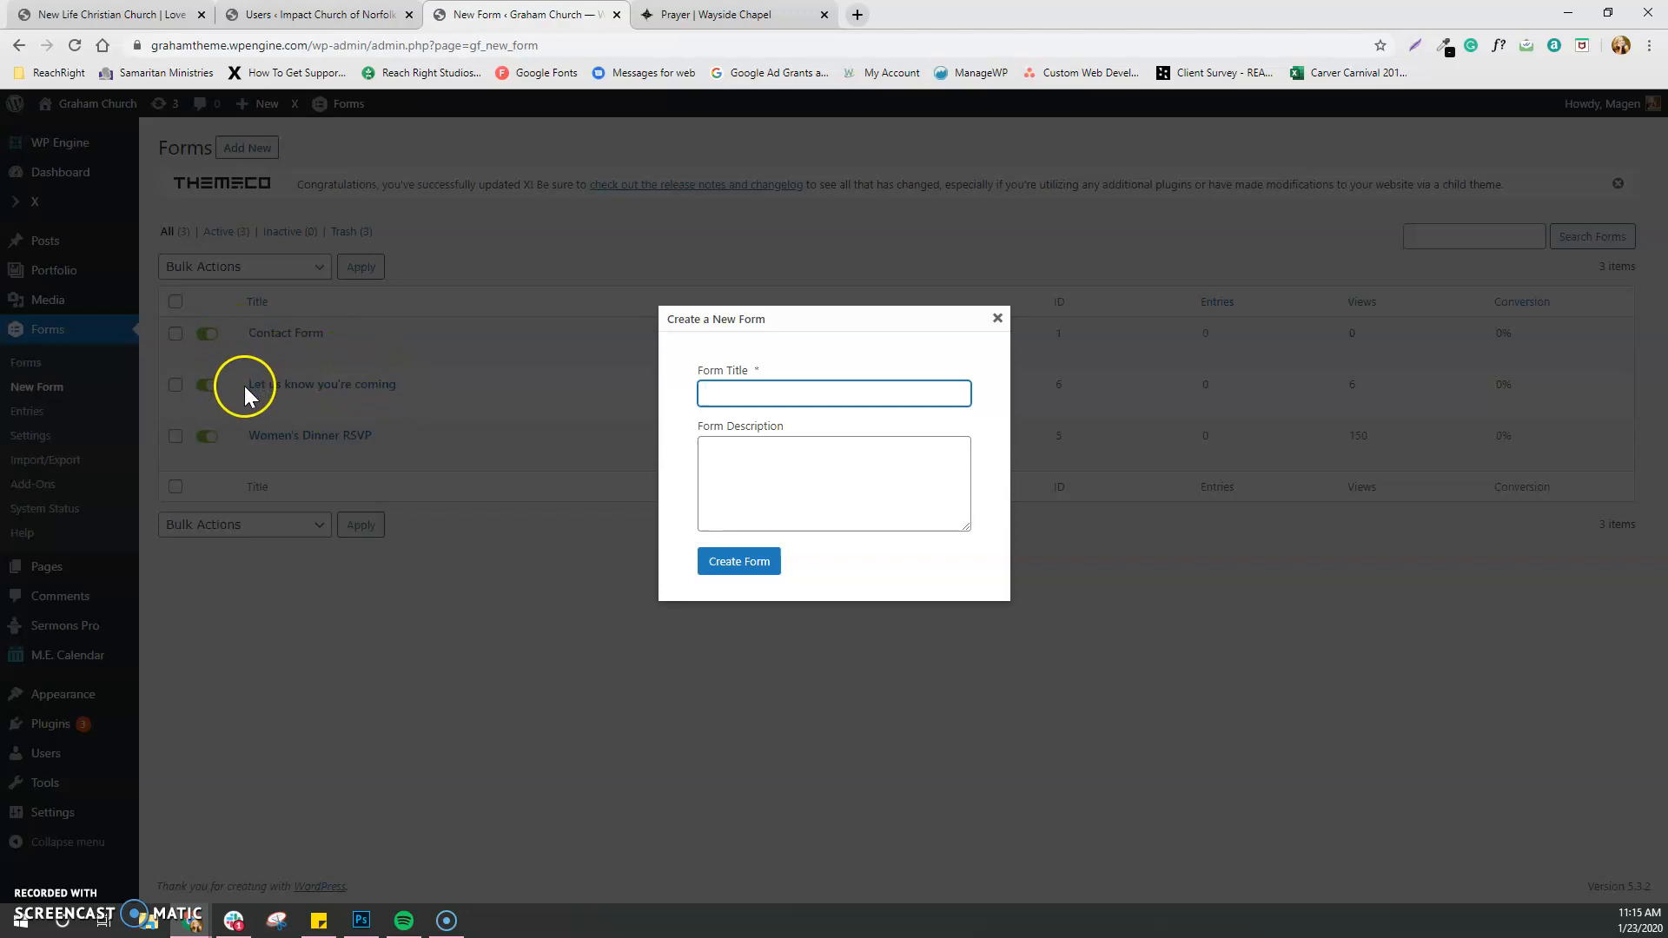
{"action": "left_click", "coordinate": [718, 392]}
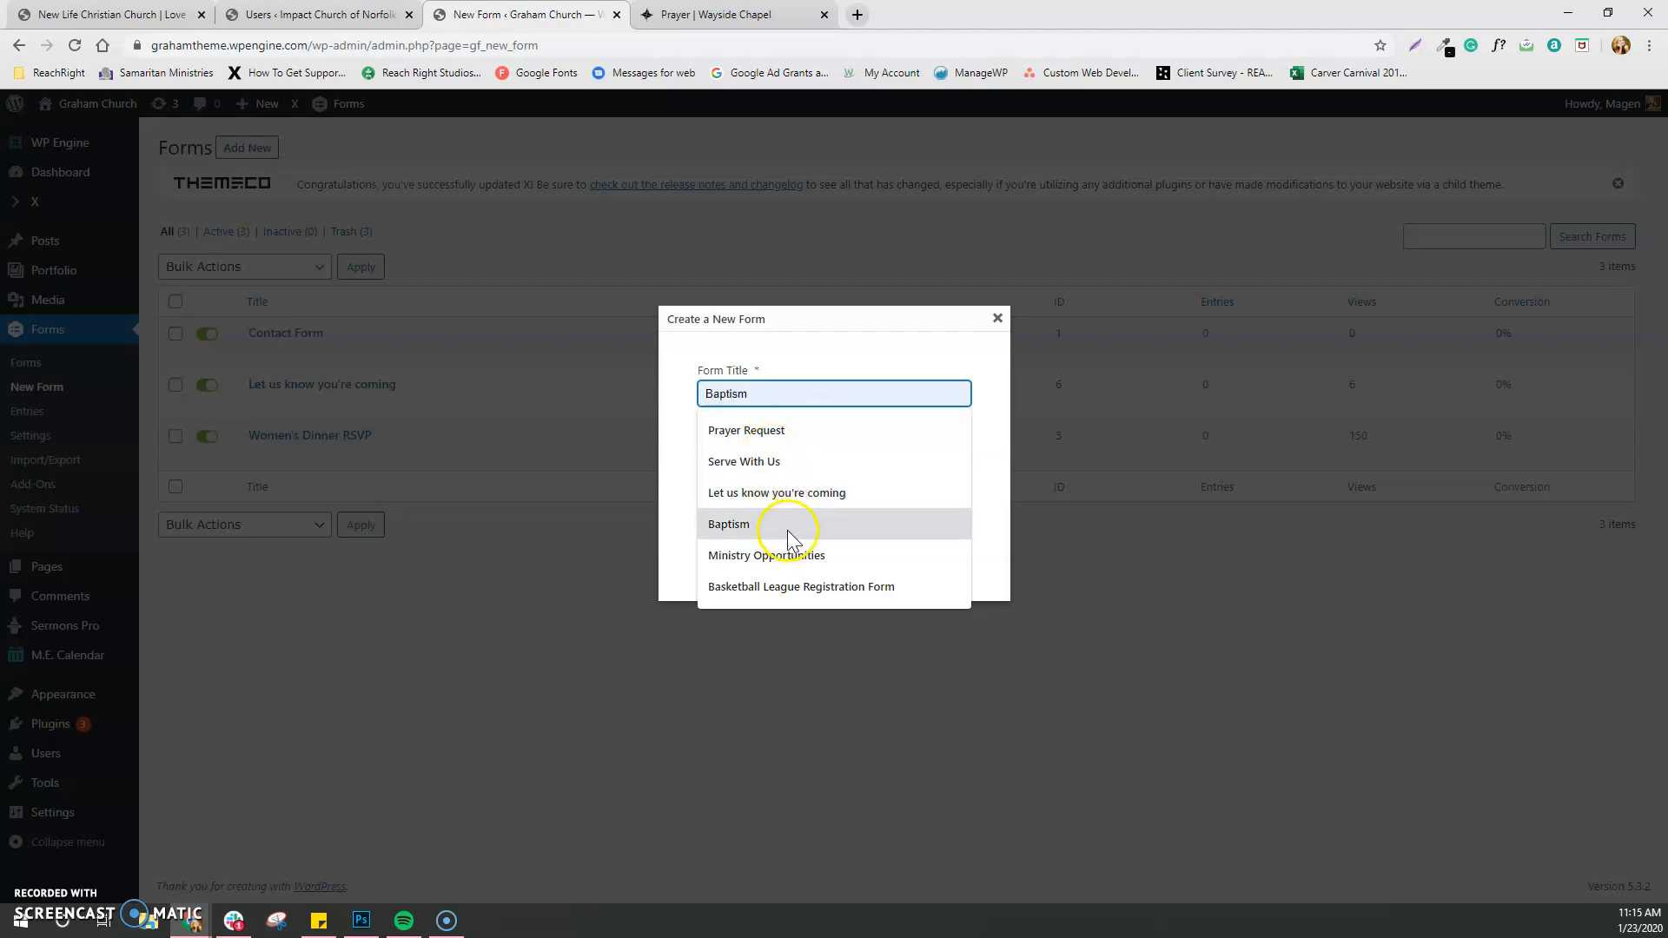
{"action": "left_click", "coordinate": [795, 462]}
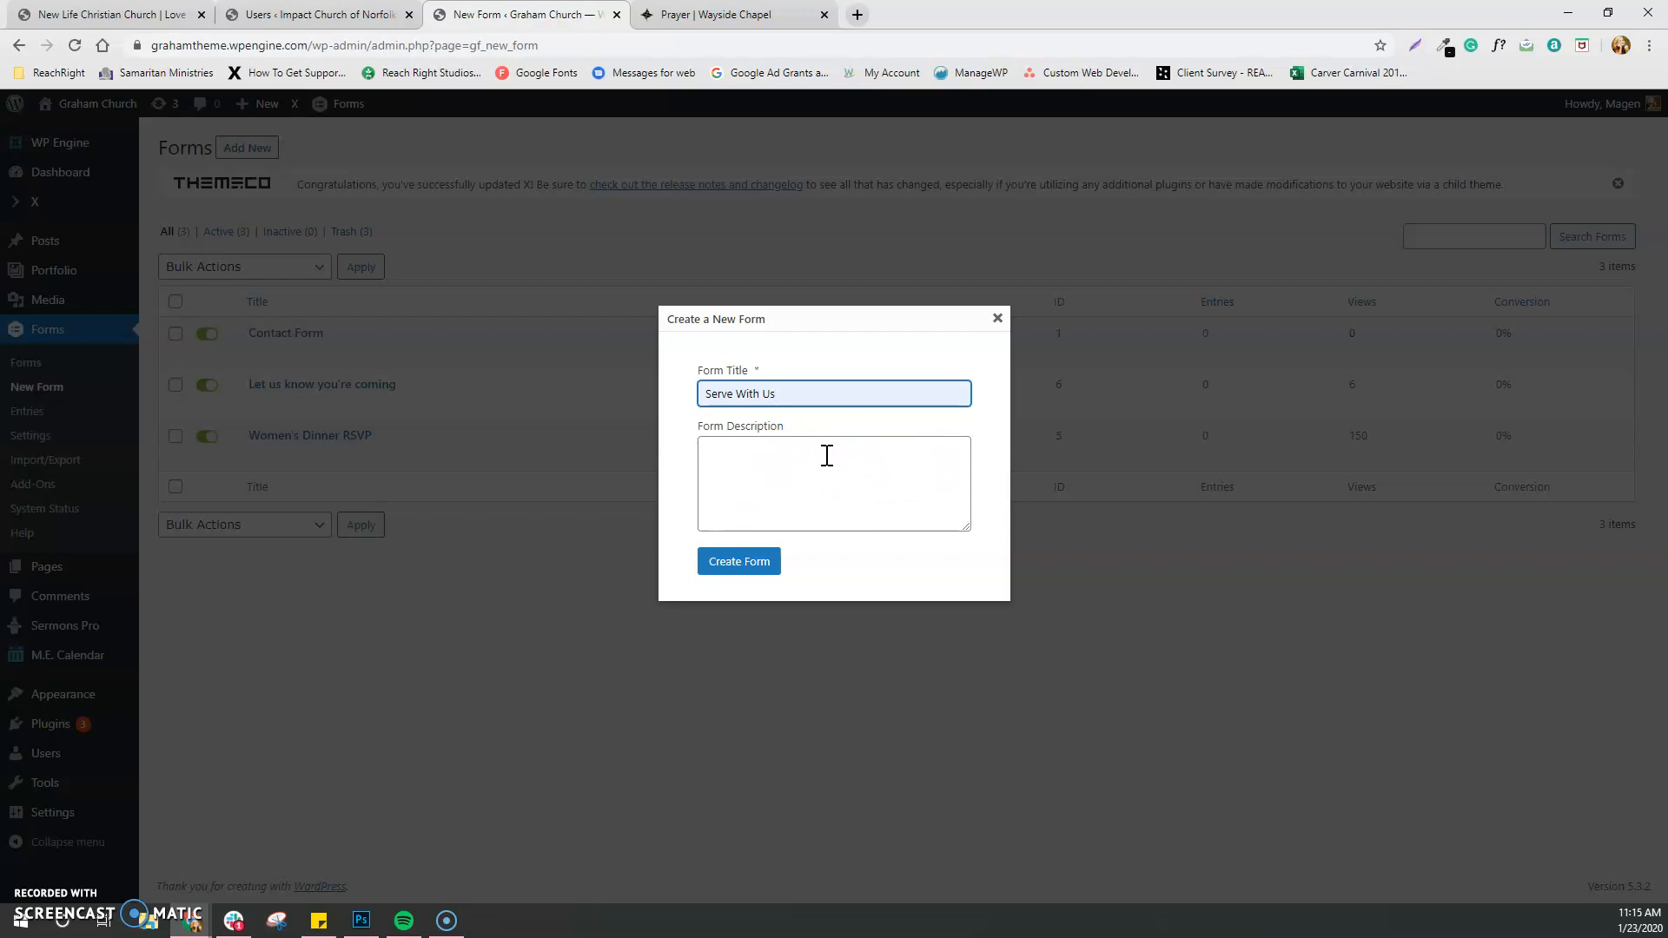
{"action": "left_click", "coordinate": [764, 562]}
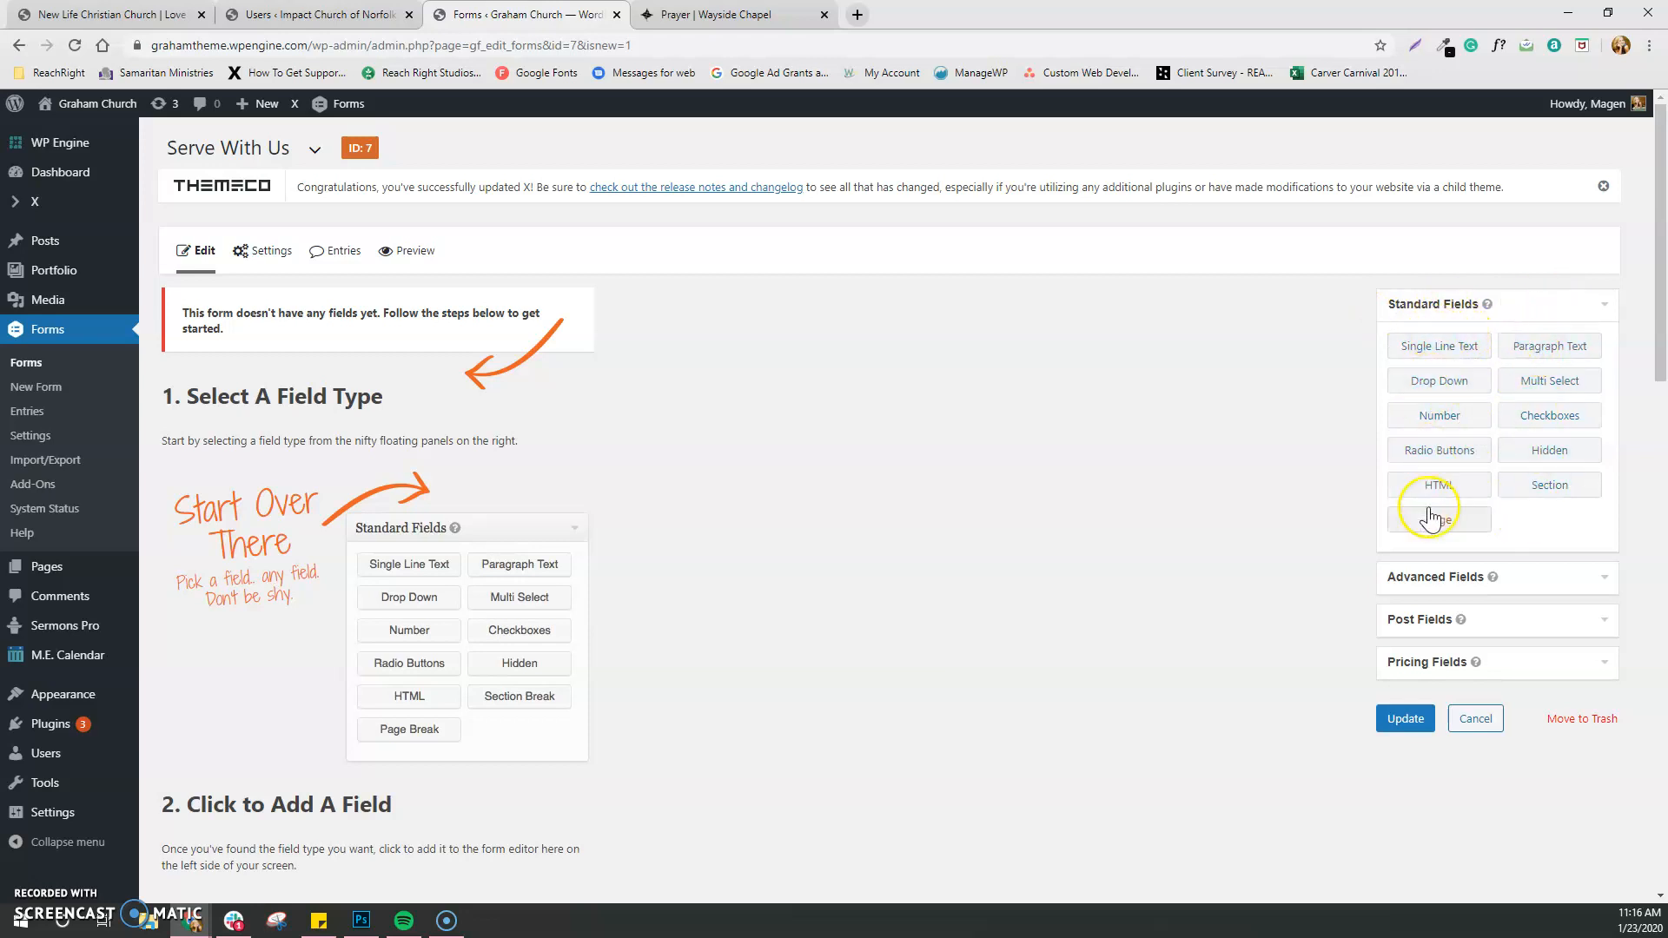
Add the advanced fields Name, Phone and Email to the empty form, in that order
{"action": "left_click", "coordinate": [1596, 579]}
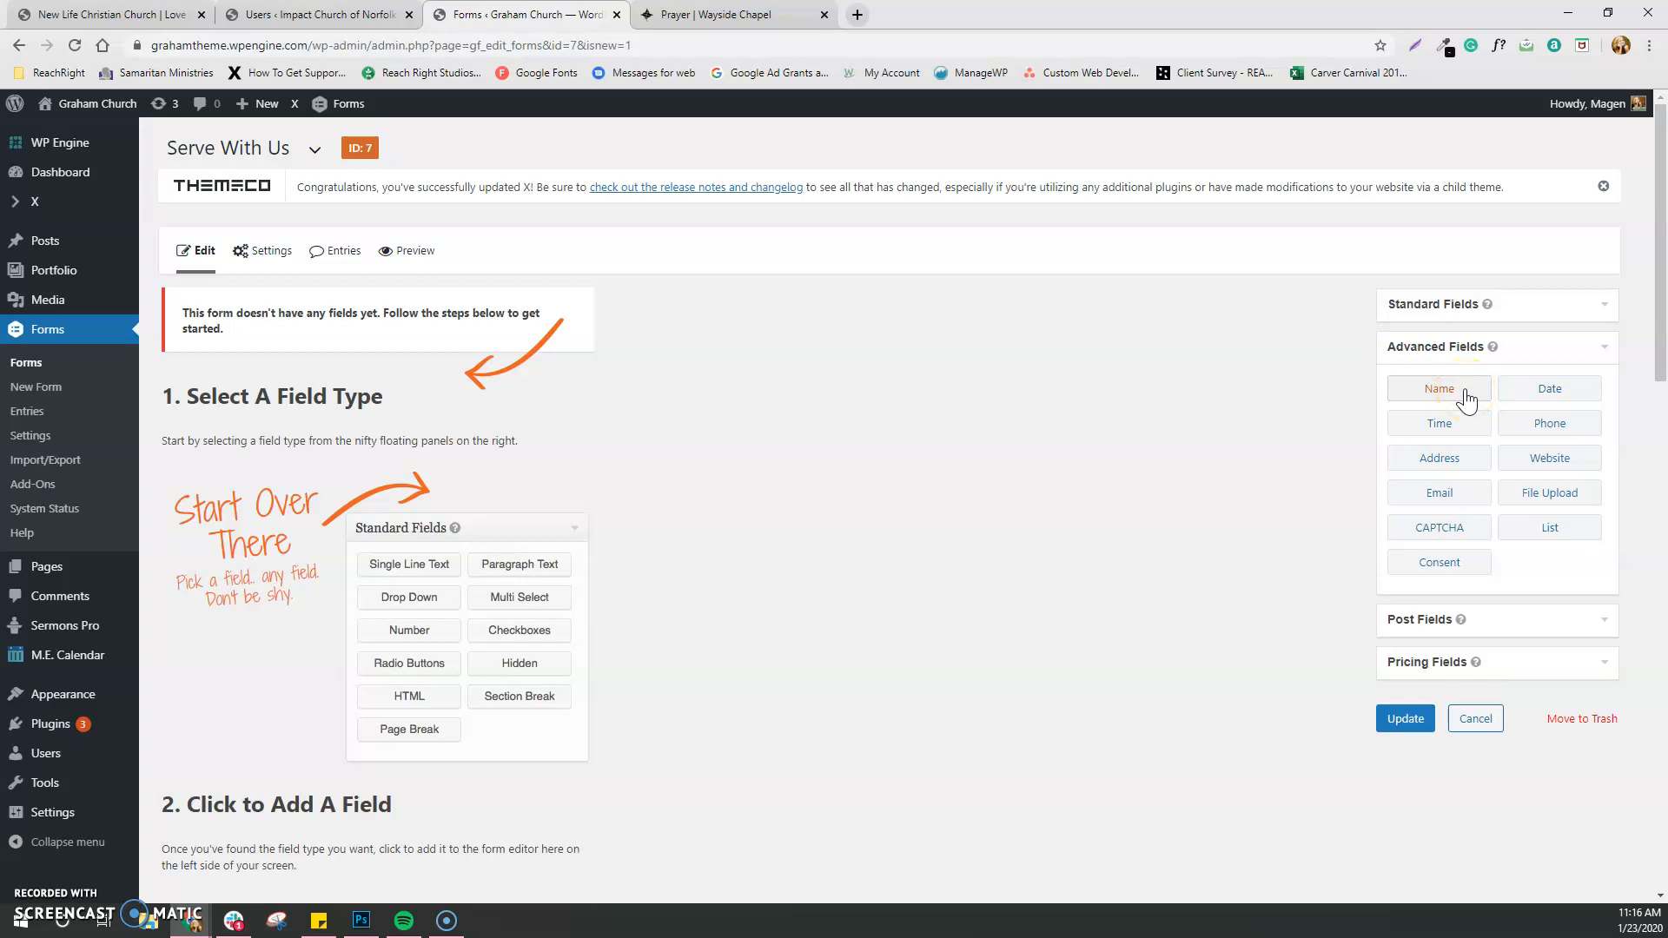
{"action": "left_click_drag", "start_coordinate": [1466, 401], "coordinate": [308, 305]}
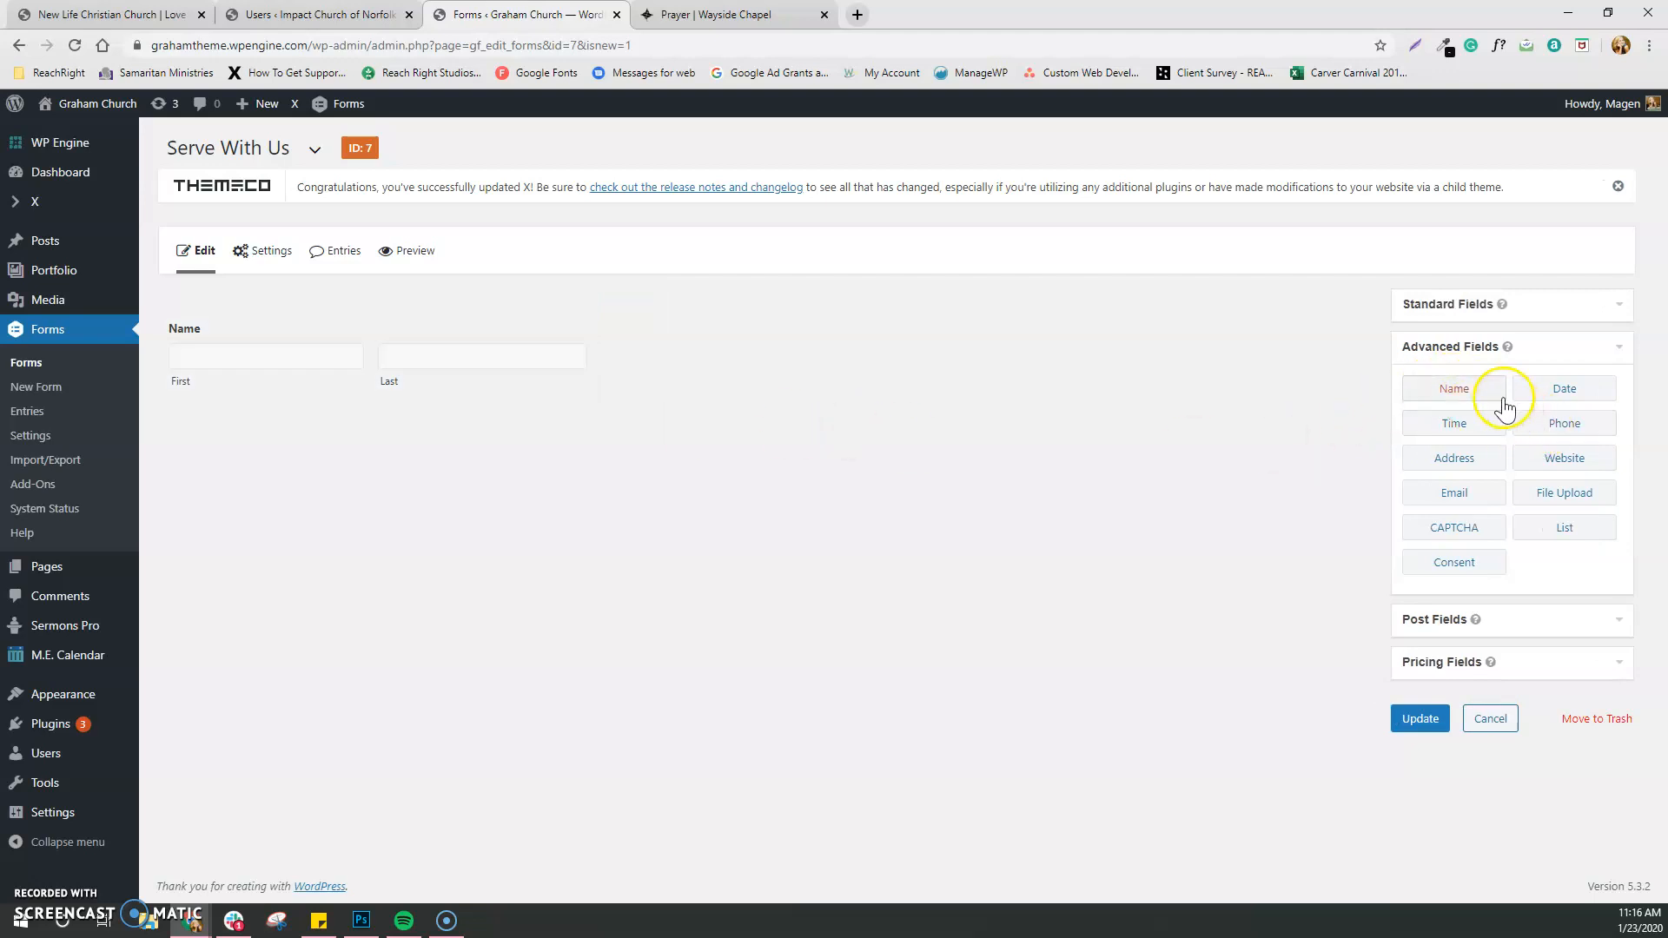
{"action": "left_click", "coordinate": [1535, 425]}
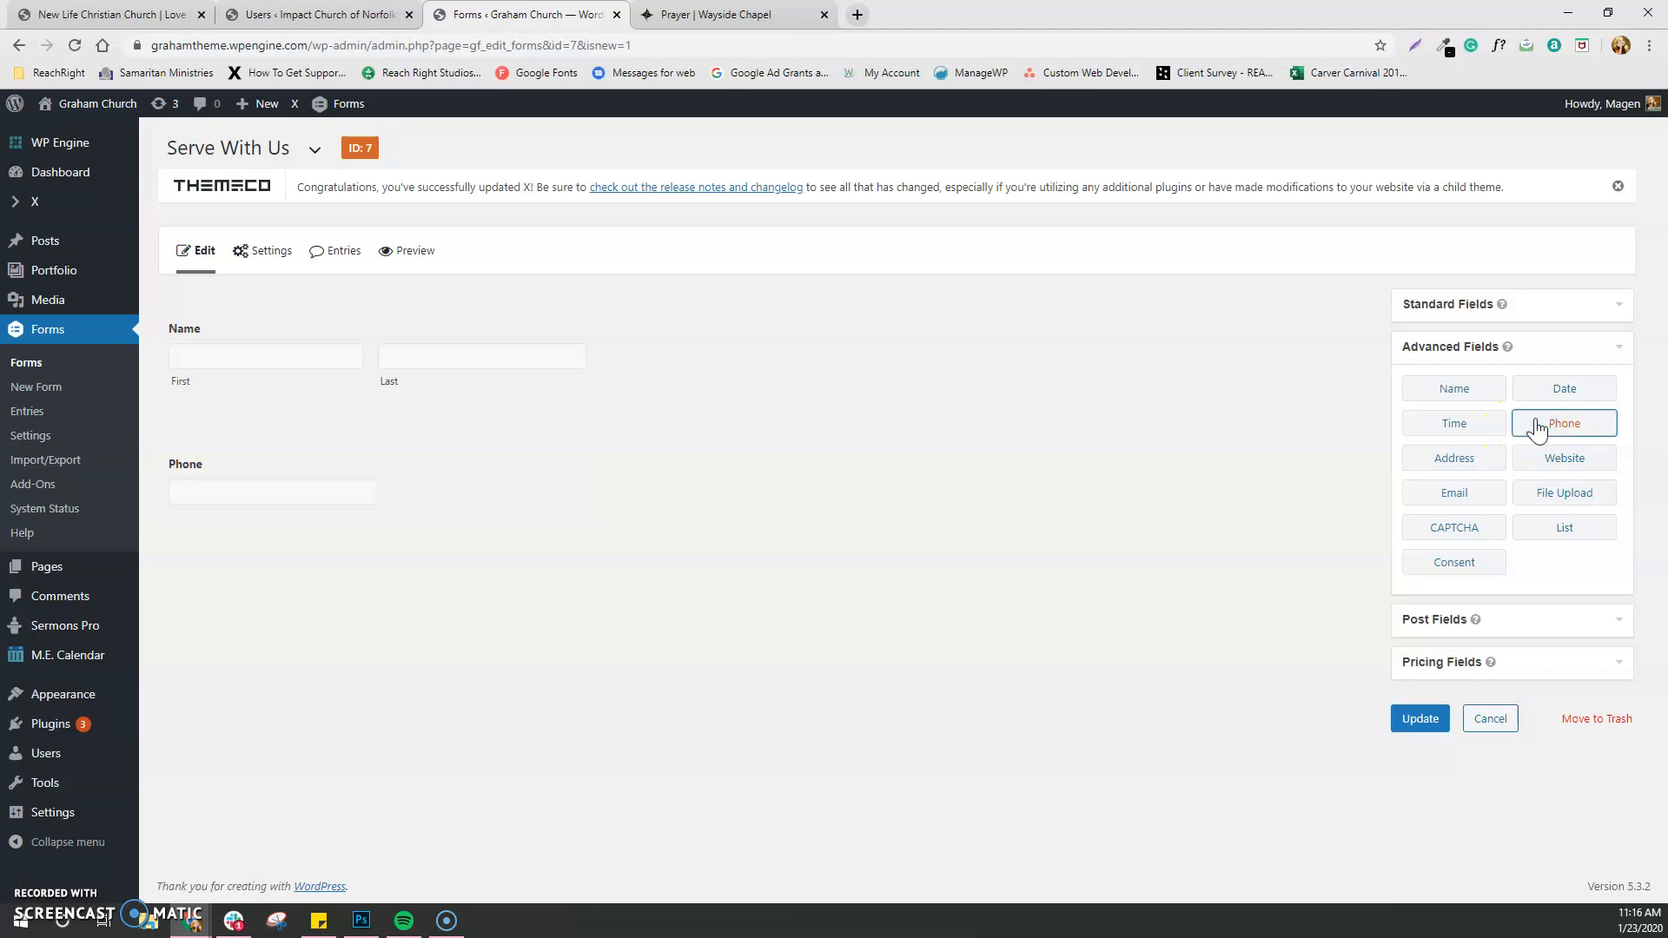
{"action": "left_click", "coordinate": [390, 468]}
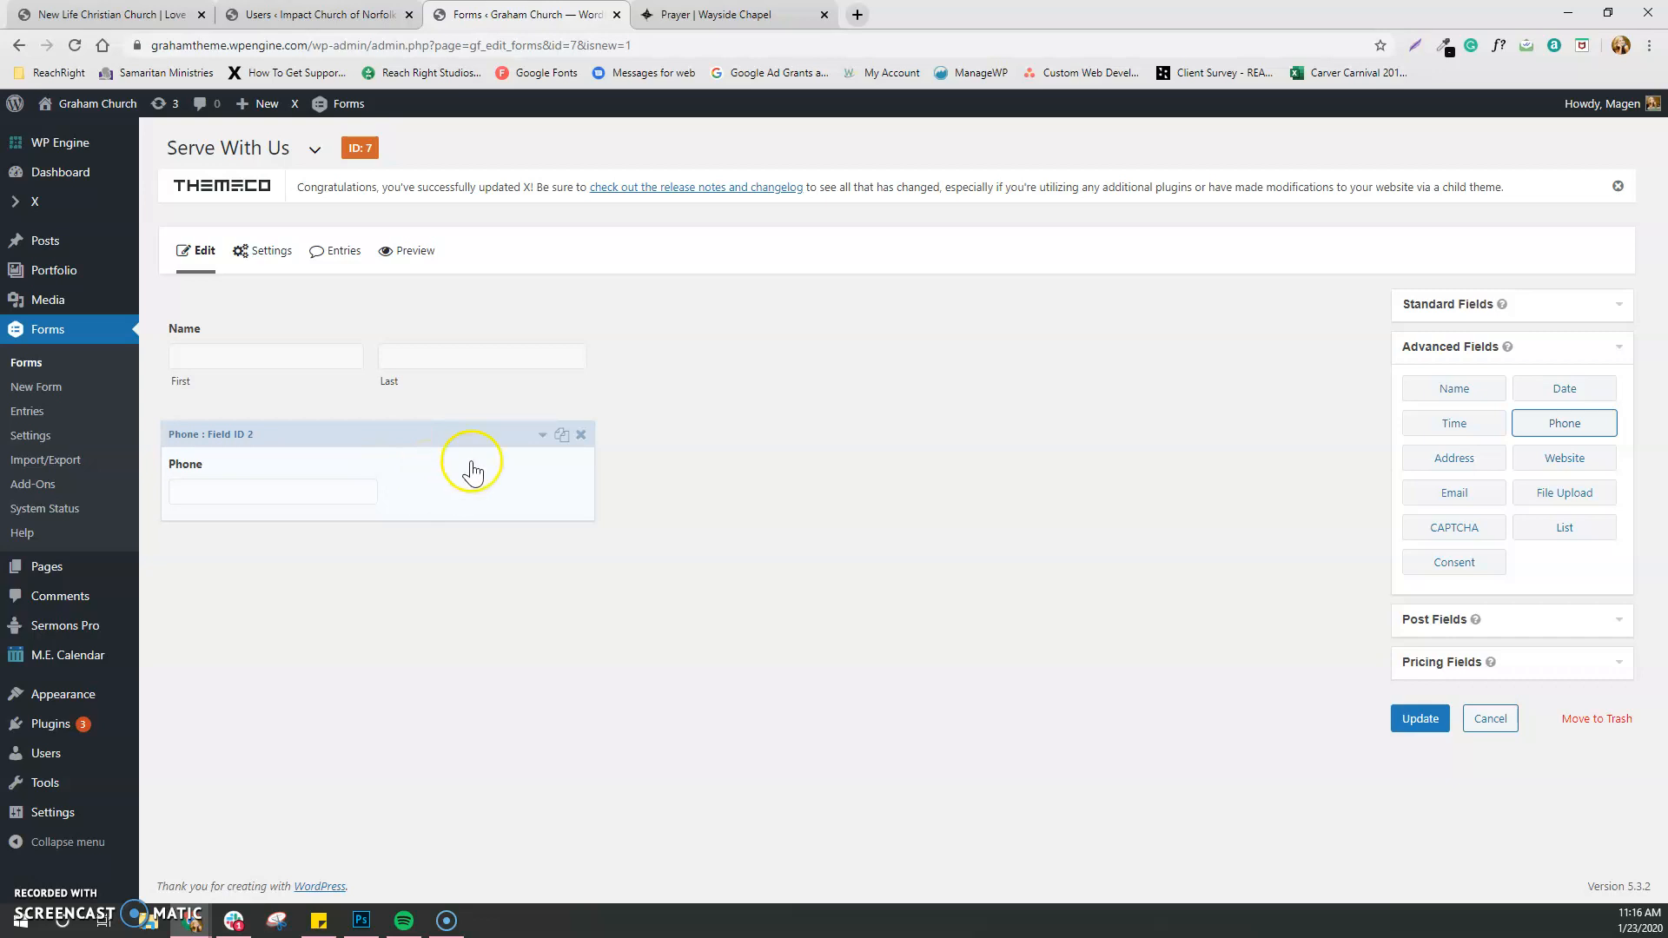
{"action": "left_click", "coordinate": [1416, 495]}
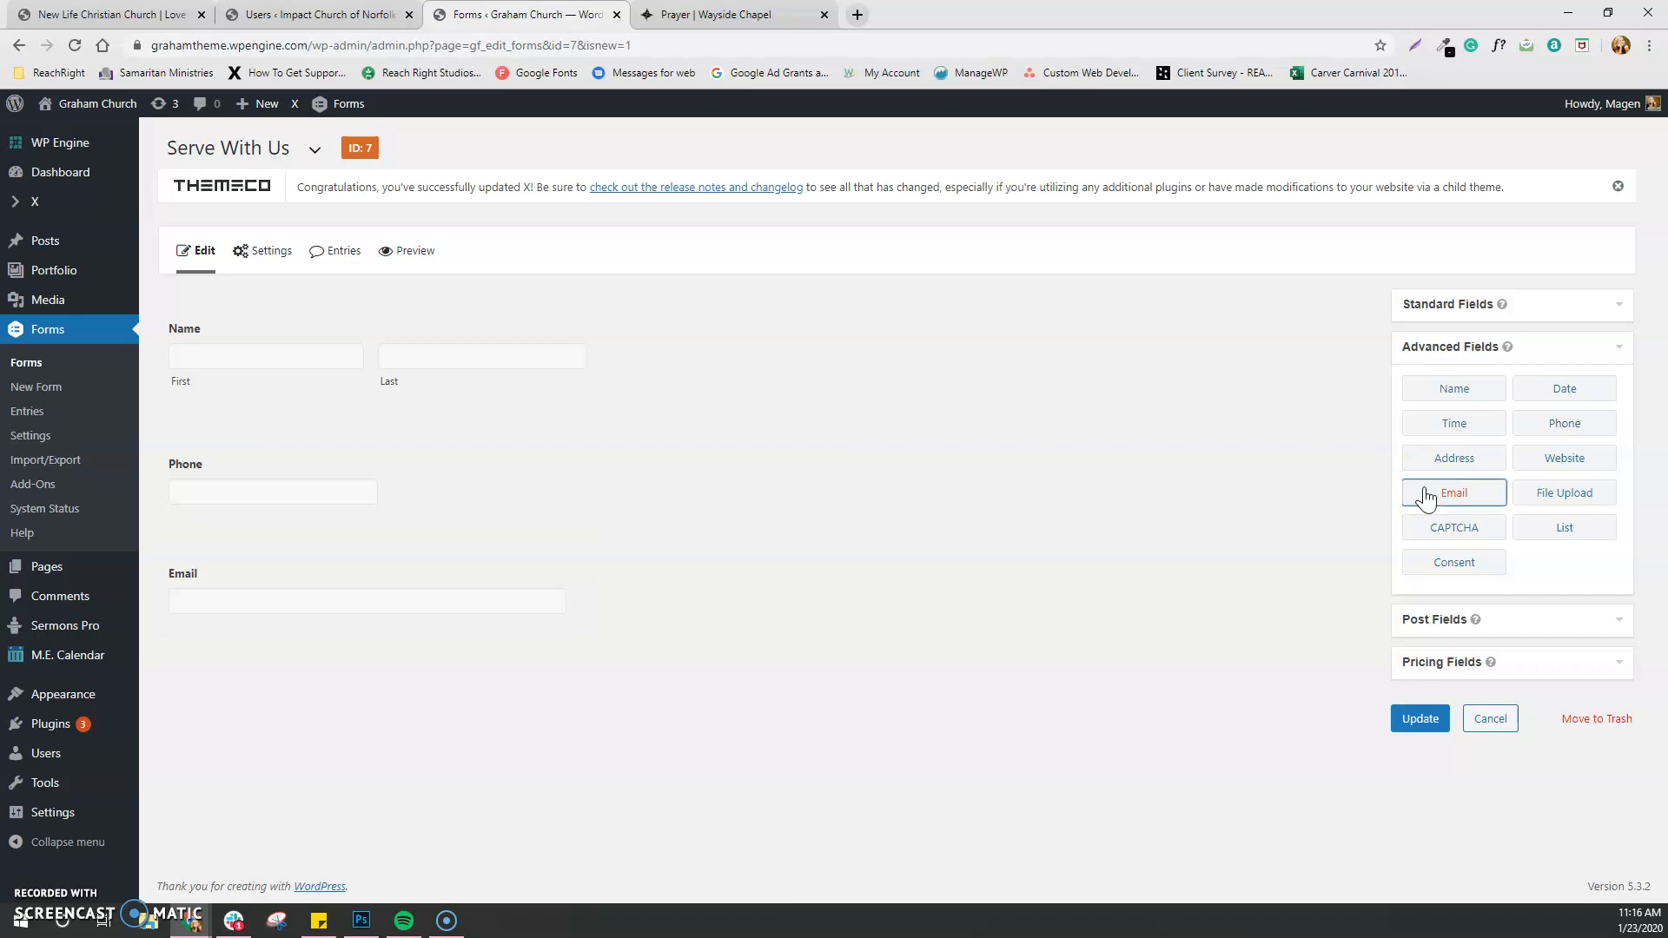
Add the standard fields Radio Buttons, Checkboxes, Single Line Text, Paragraph Text and Drop Down below the Email field
{"action": "left_click", "coordinate": [1589, 321]}
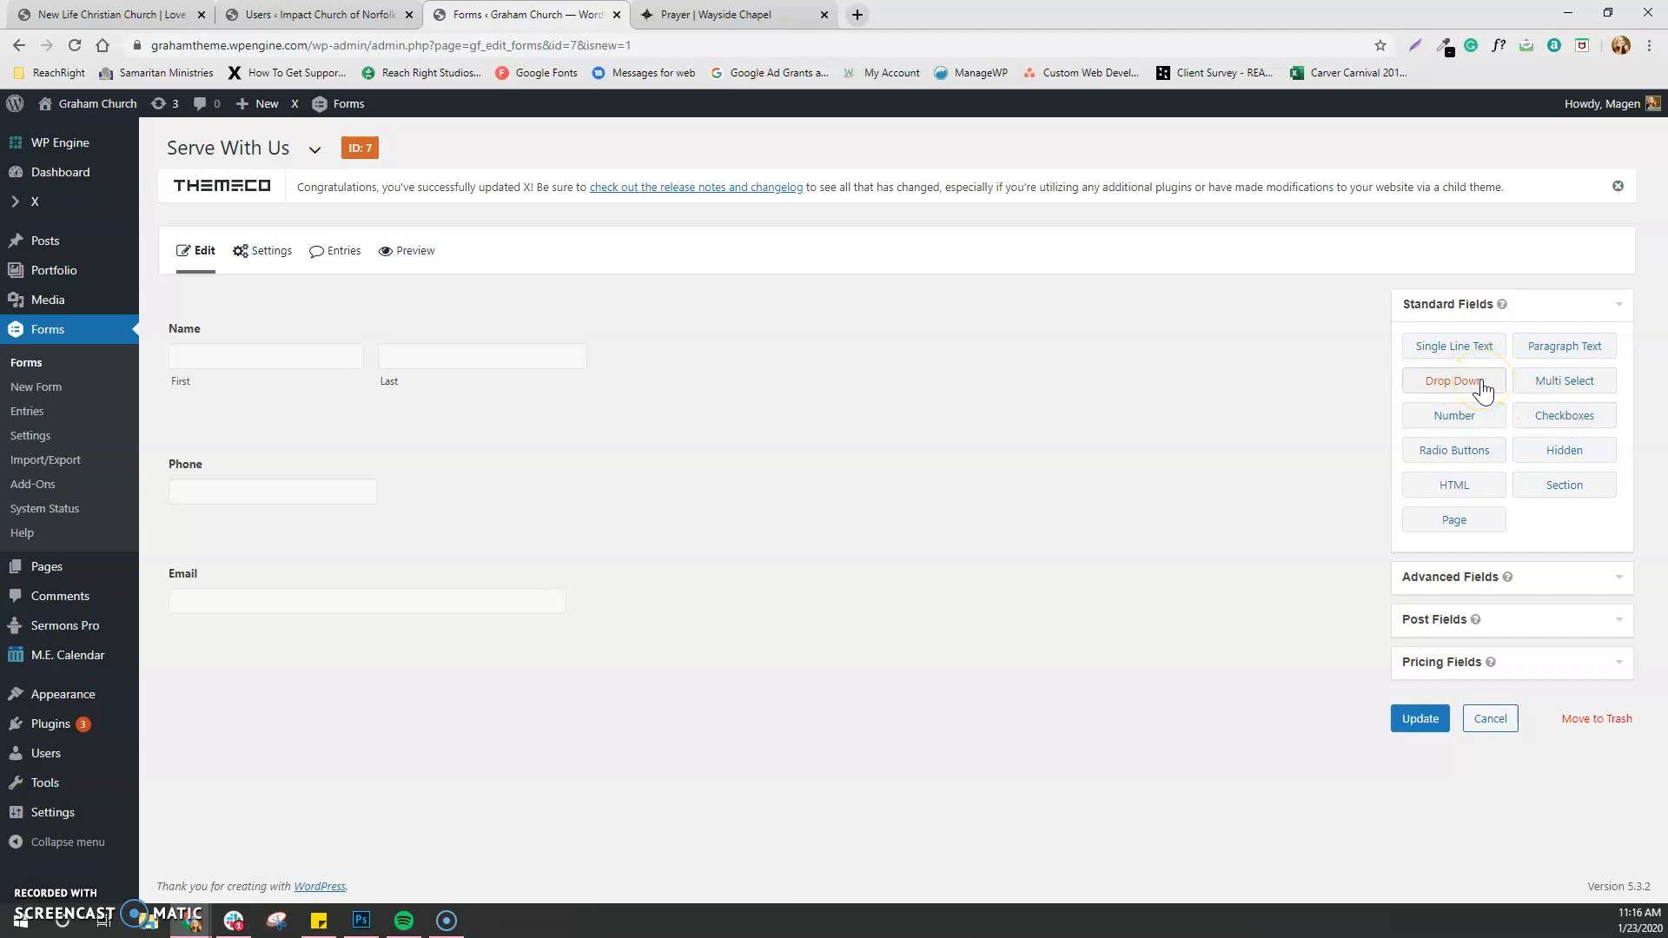
{"action": "left_click", "coordinate": [1485, 452]}
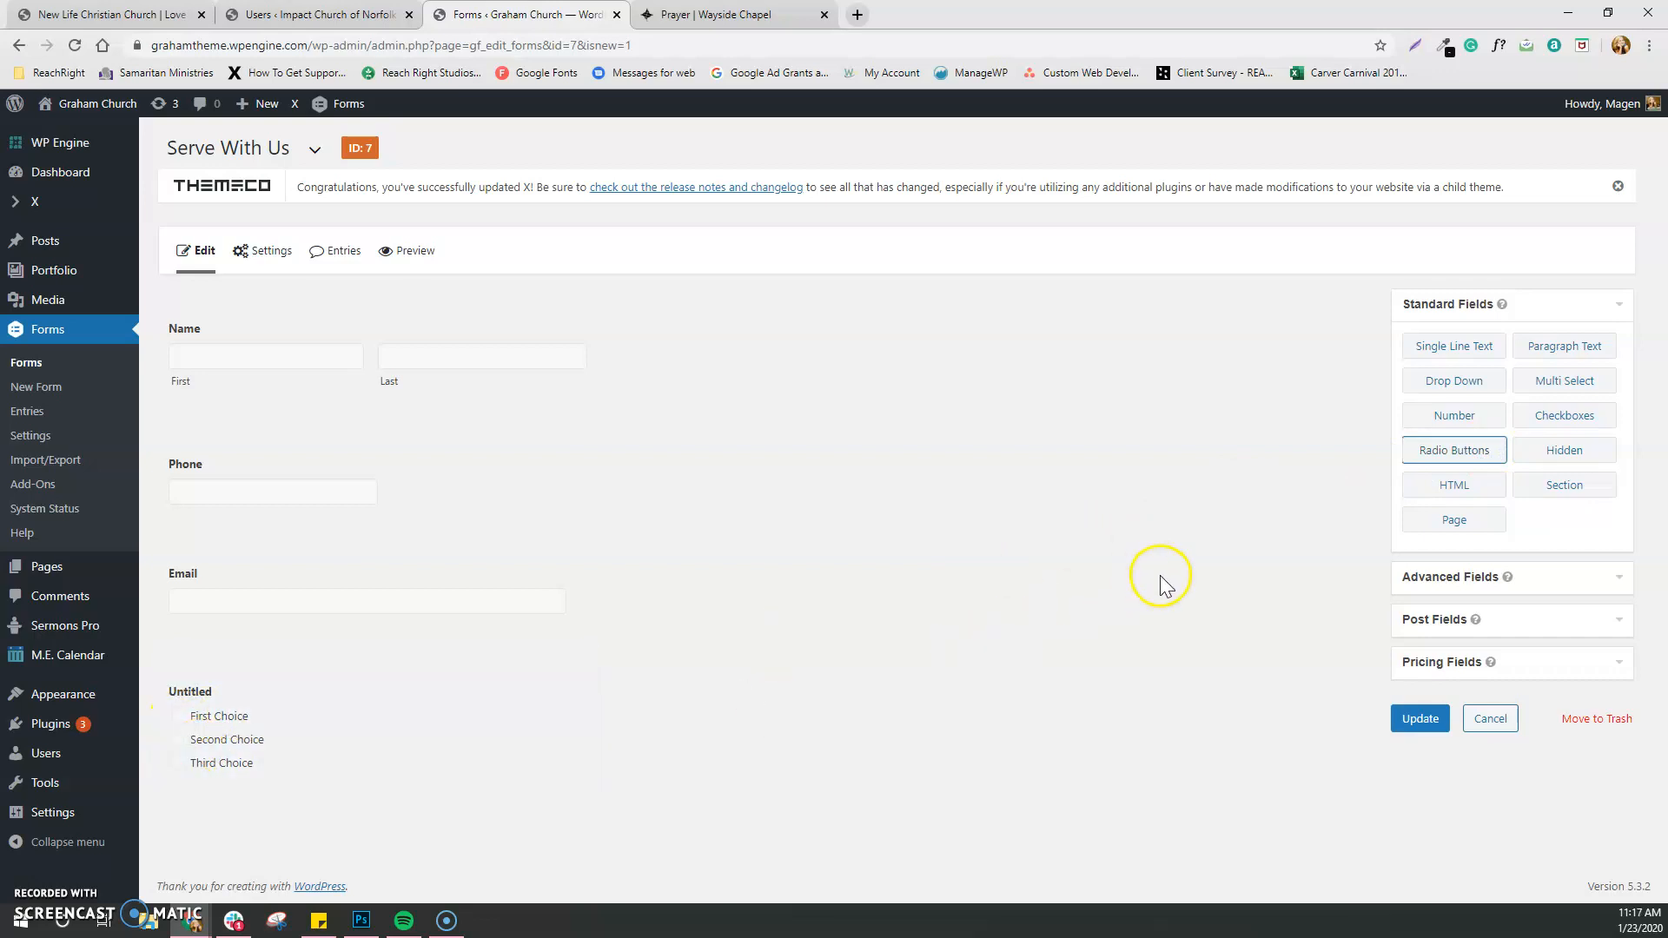
{"action": "left_click", "coordinate": [1524, 420]}
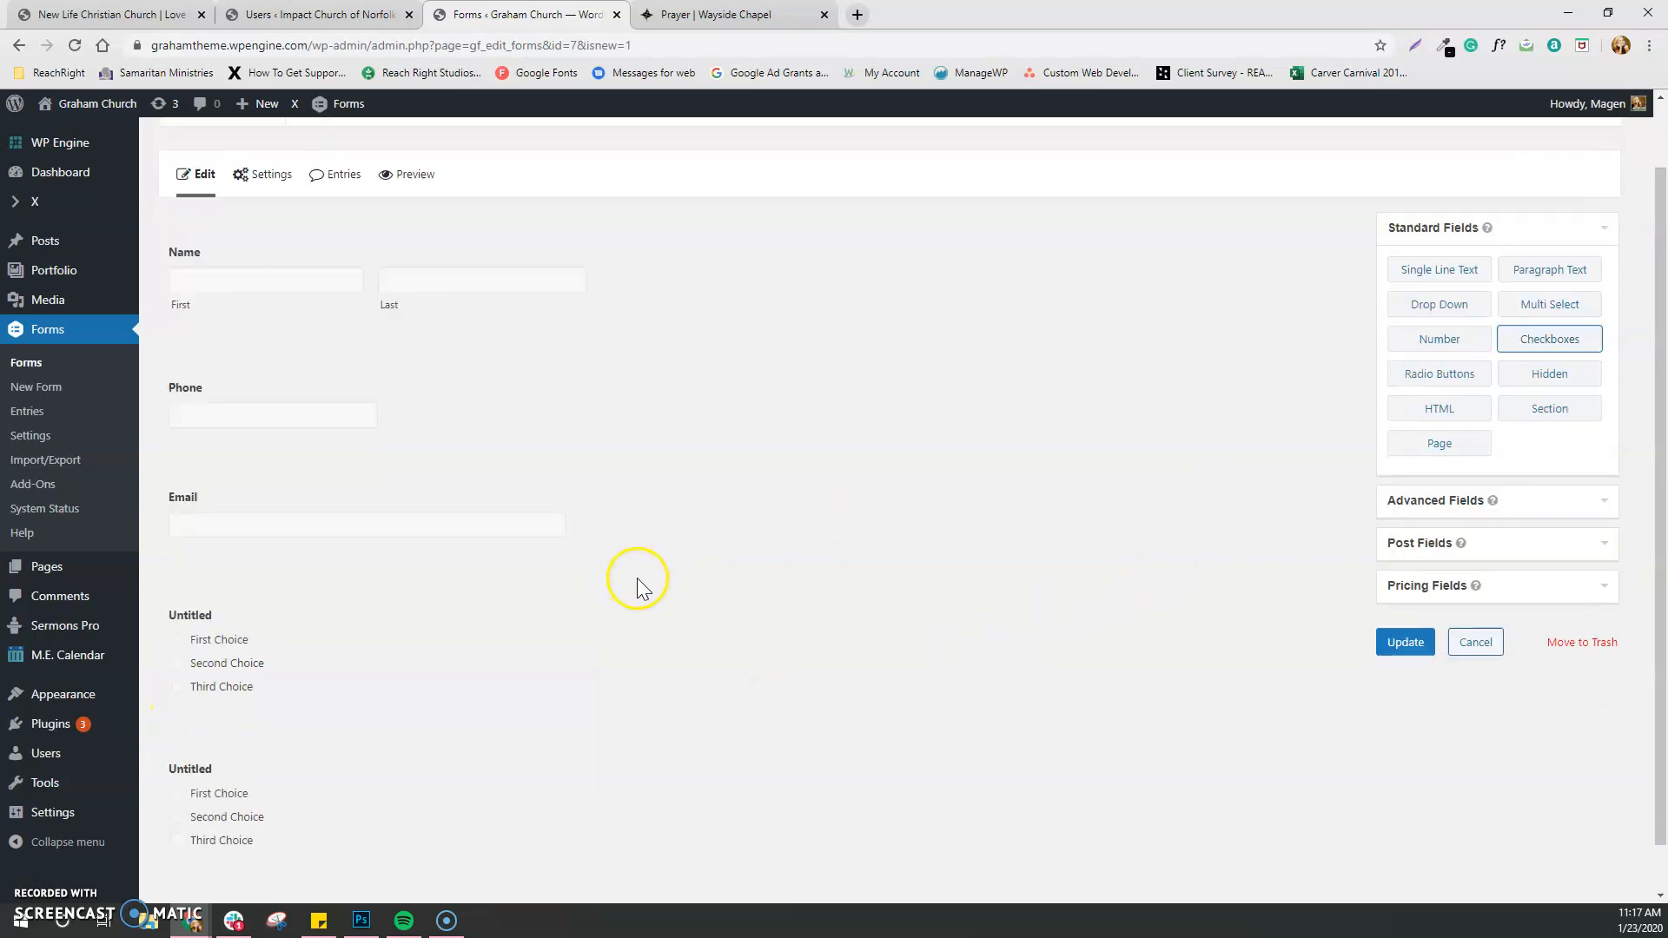
{"action": "scroll", "coordinate": [637, 584], "scroll_direction": "down", "scroll_amount": 1}
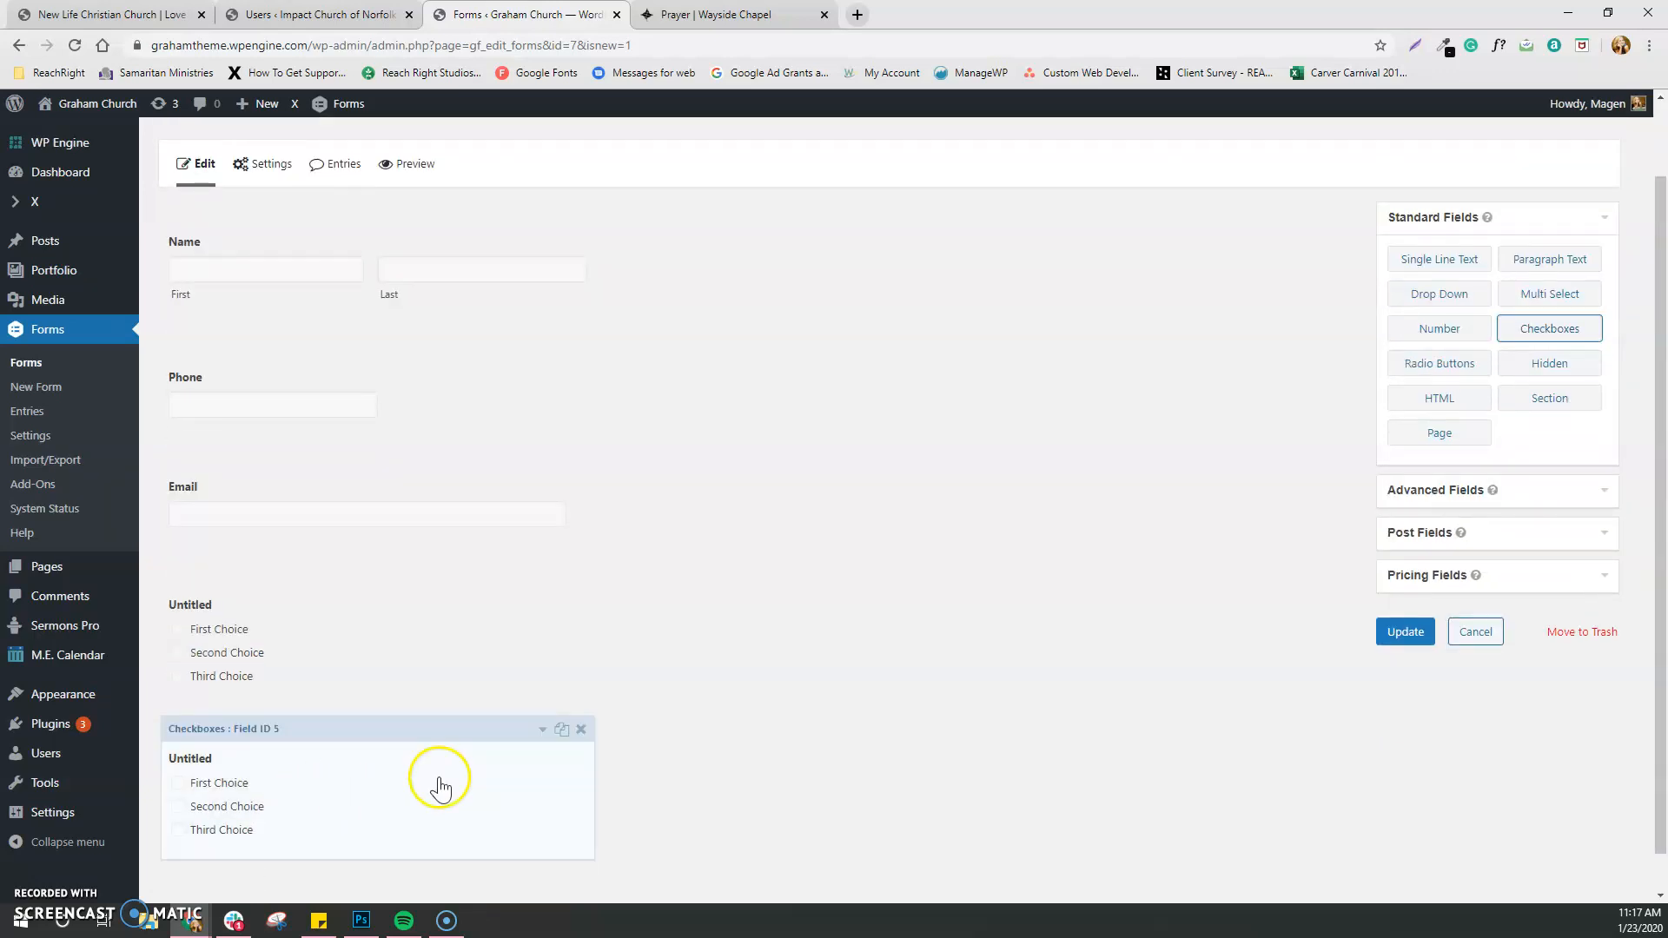
{"action": "left_click", "coordinate": [1464, 271]}
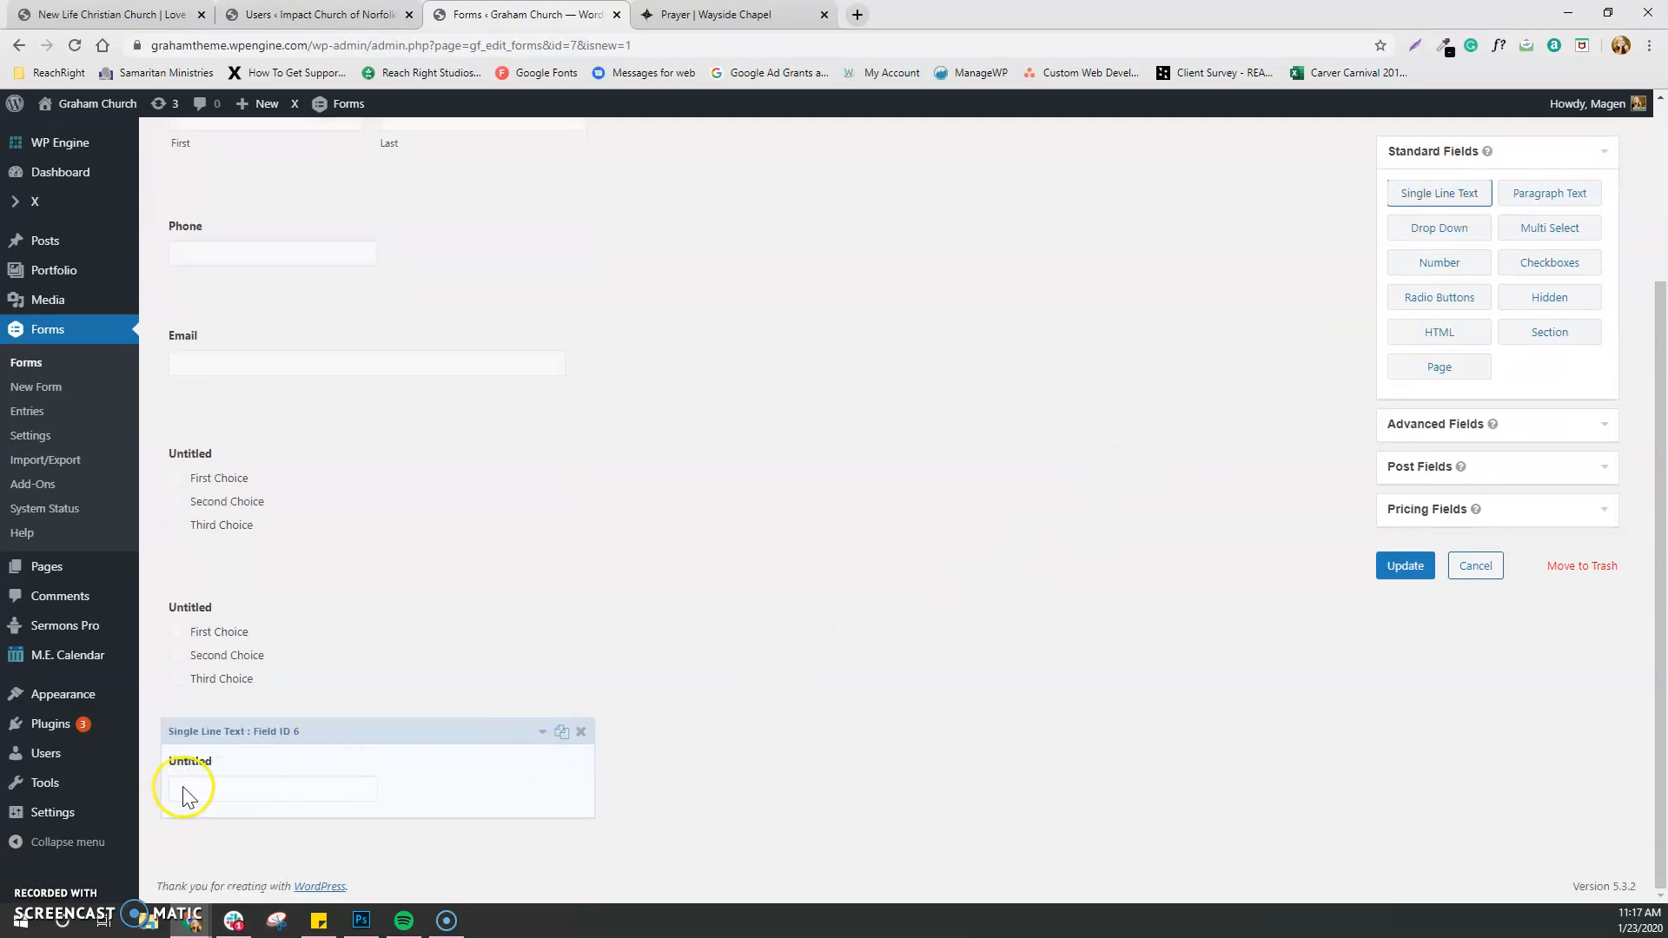
{"action": "left_click", "coordinate": [1538, 194]}
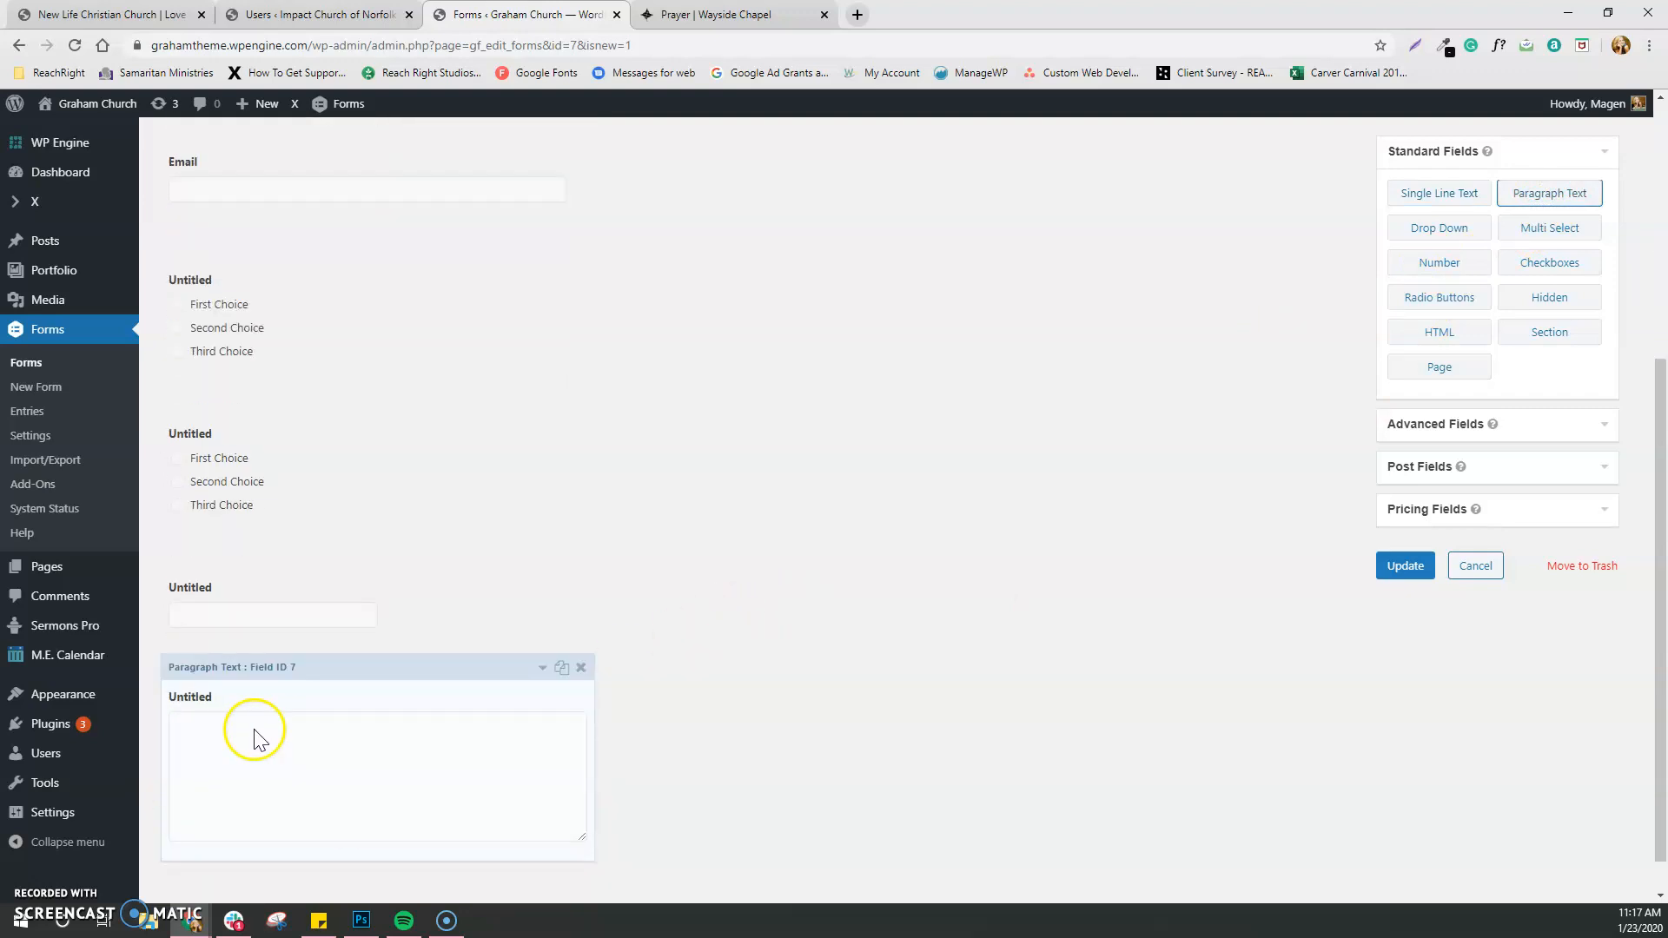
{"action": "left_click", "coordinate": [1411, 227]}
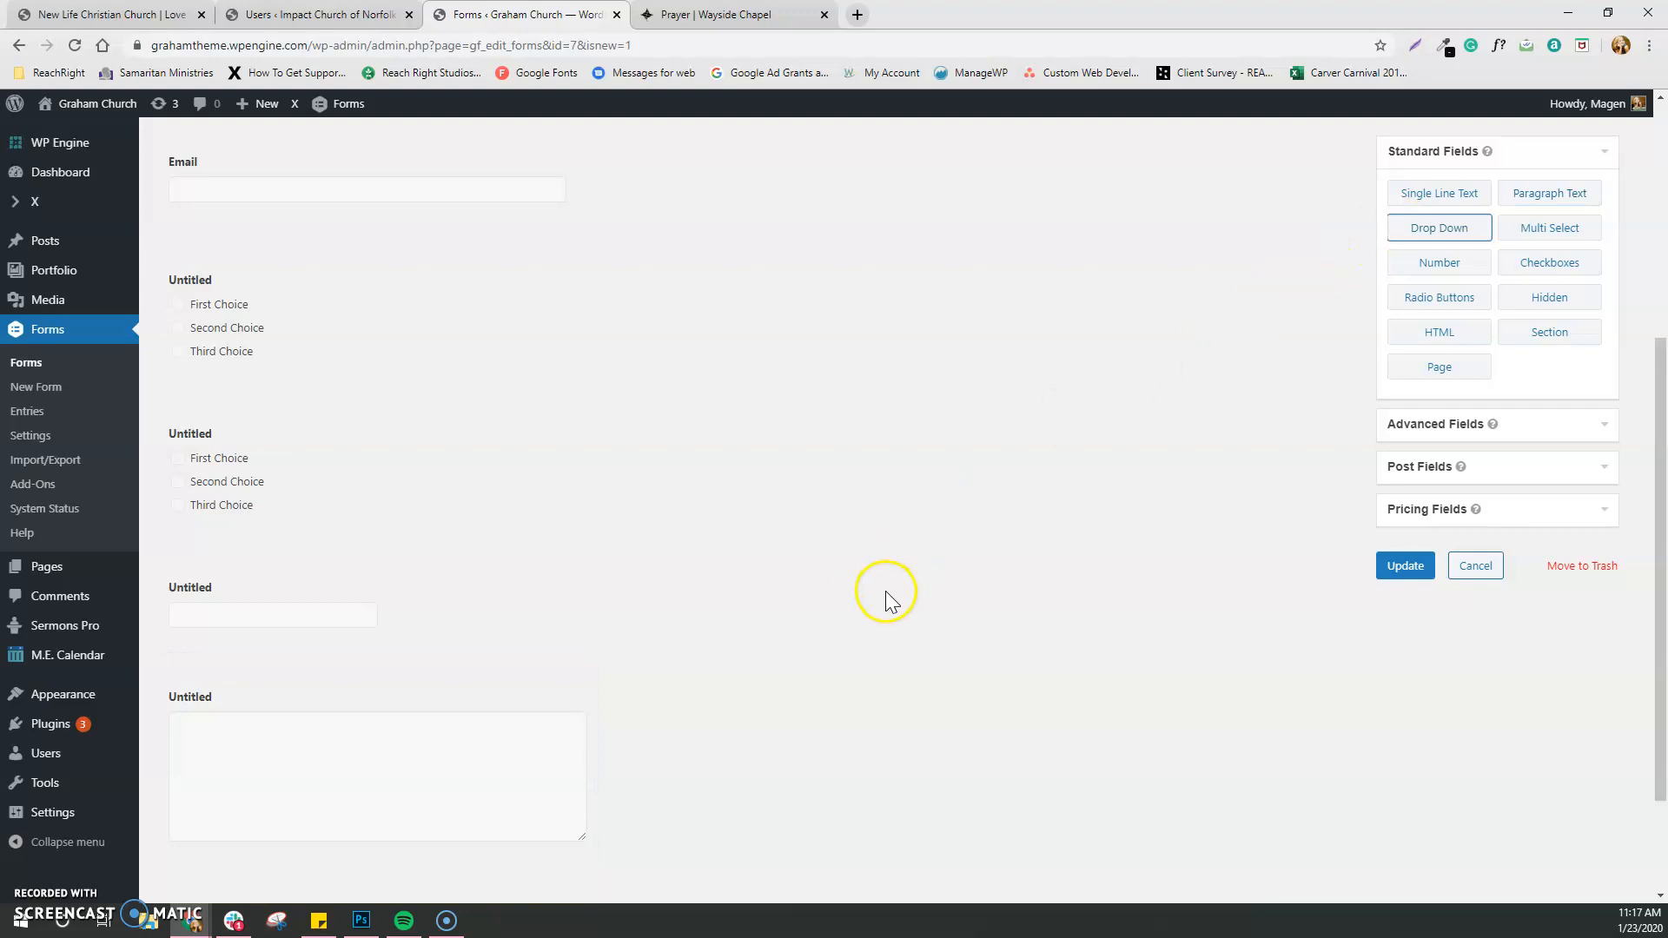
Examine the general settings and choices of the drop-down field, and collapse its settings
{"action": "left_click", "coordinate": [372, 788]}
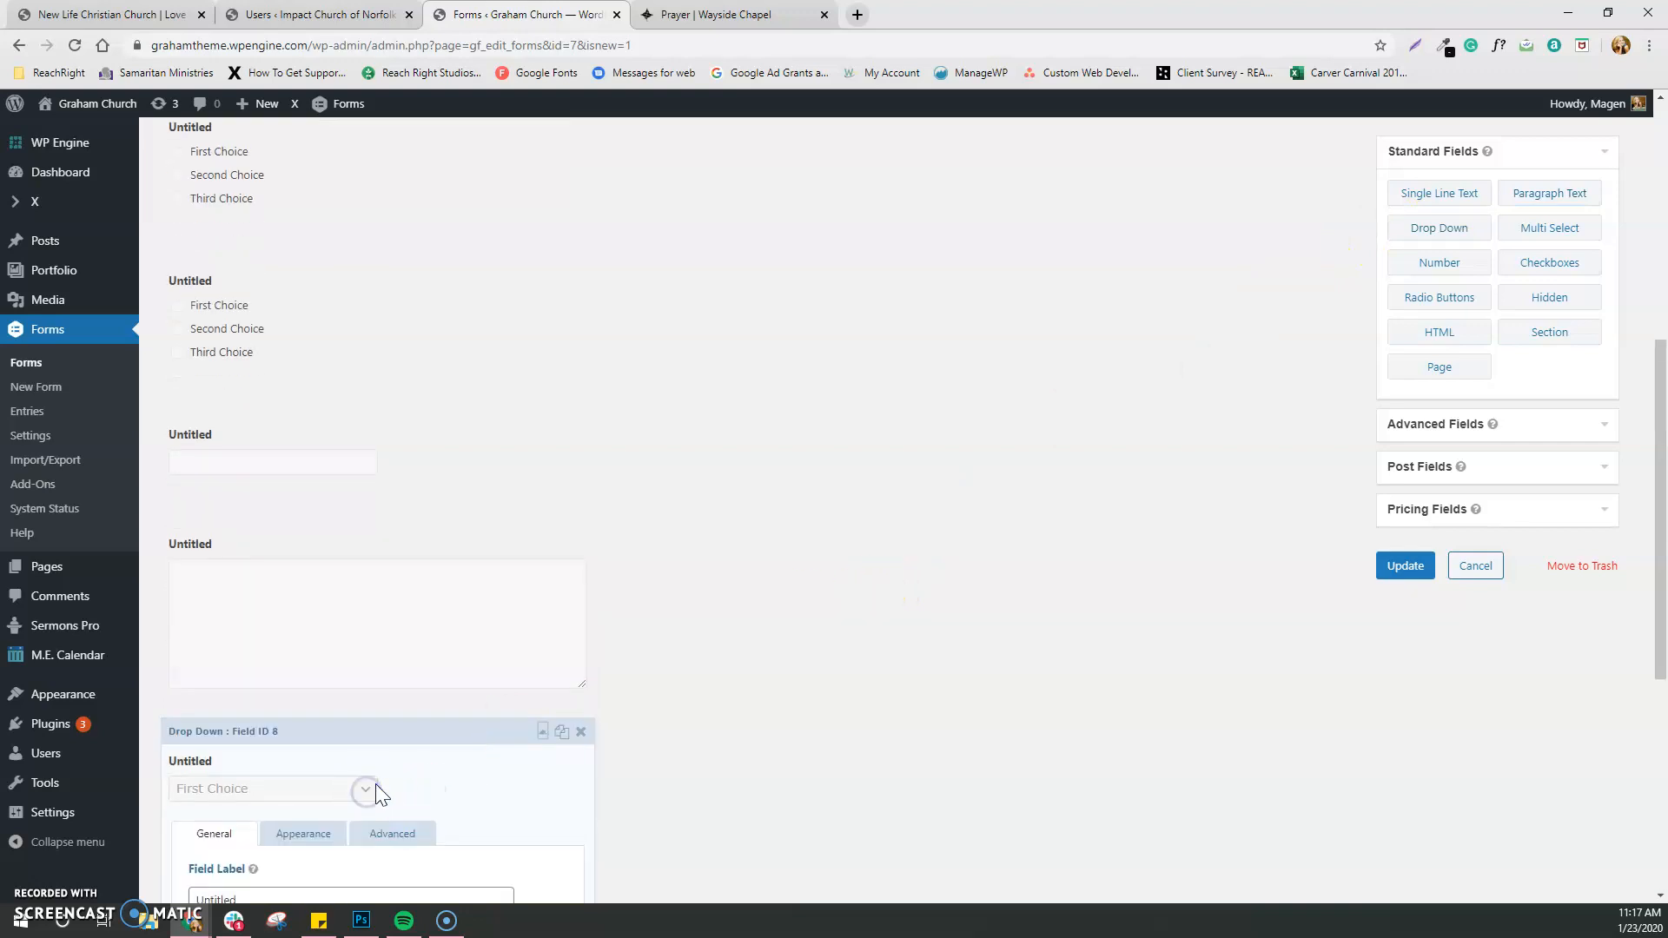
{"action": "scroll", "coordinate": [495, 762], "scroll_direction": "down", "scroll_amount": 3}
{"action": "scroll", "coordinate": [361, 722], "scroll_direction": "down", "scroll_amount": 1}
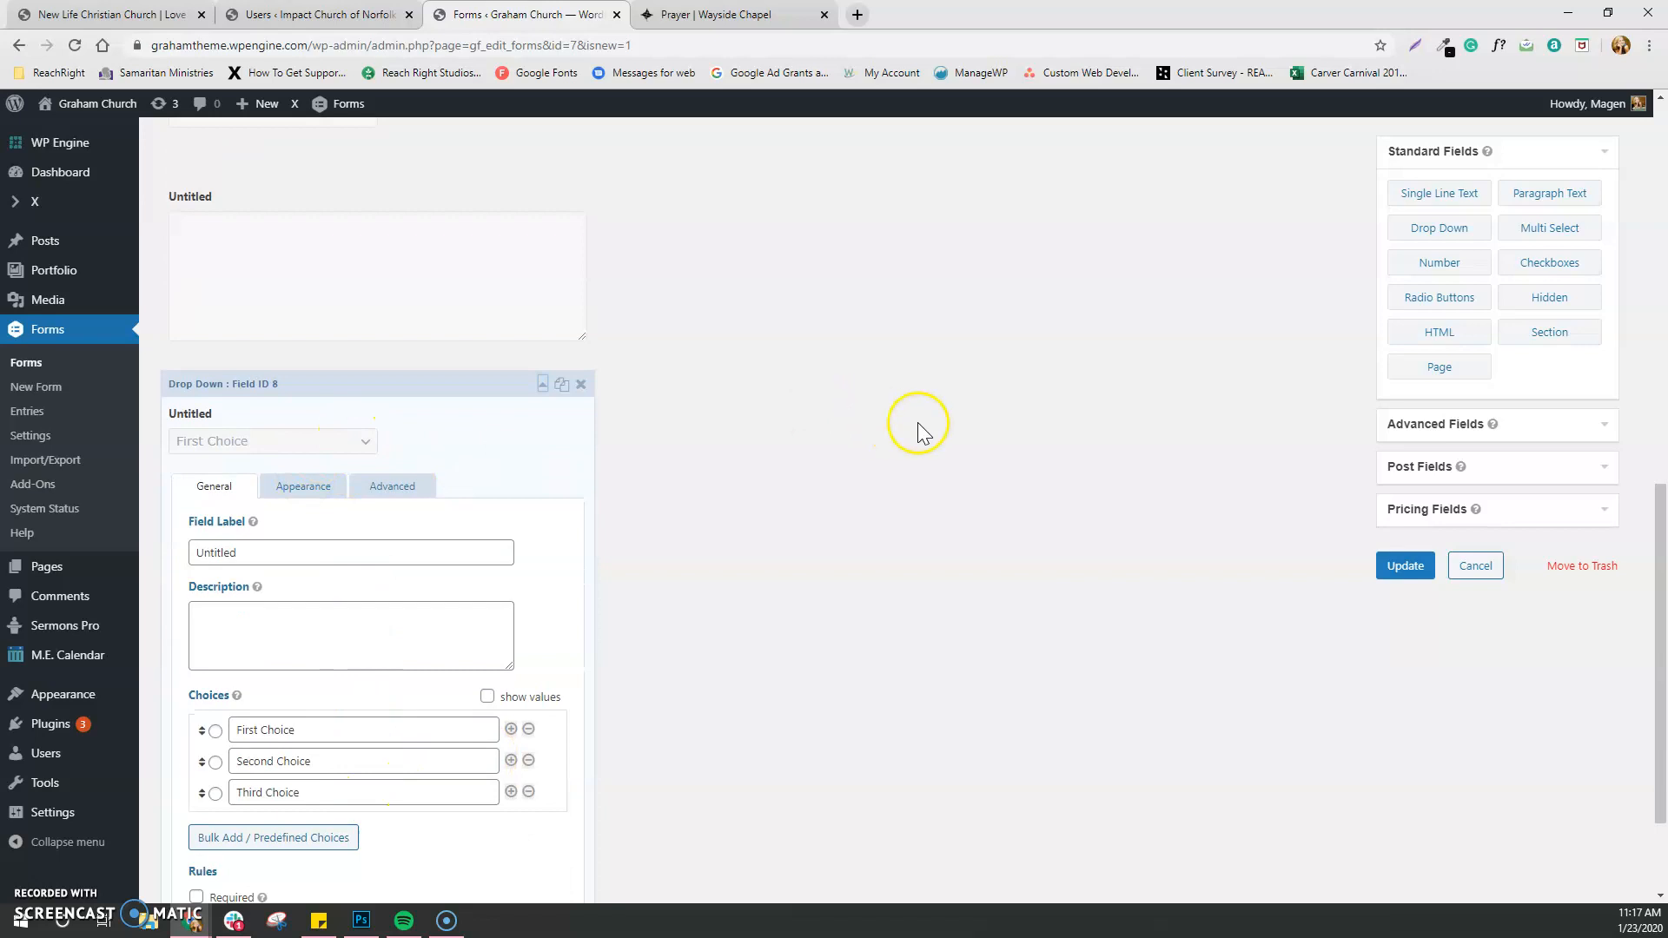
{"action": "left_click", "coordinate": [1457, 272]}
{"action": "left_click", "coordinate": [1521, 340]}
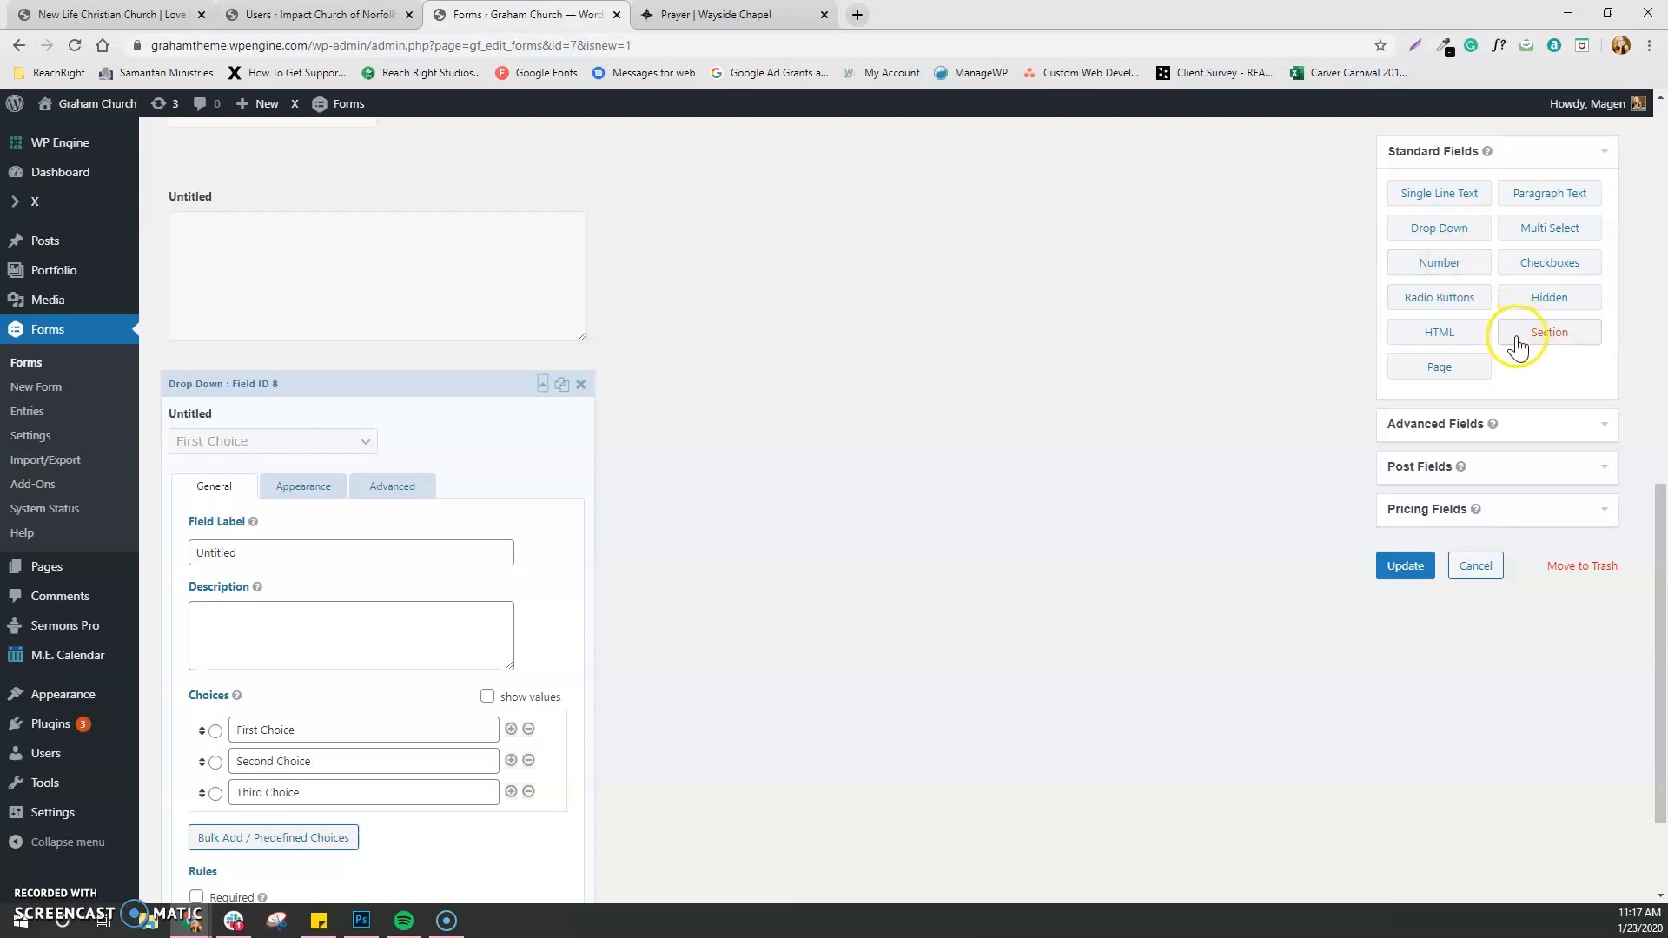
{"action": "left_click", "coordinate": [543, 385]}
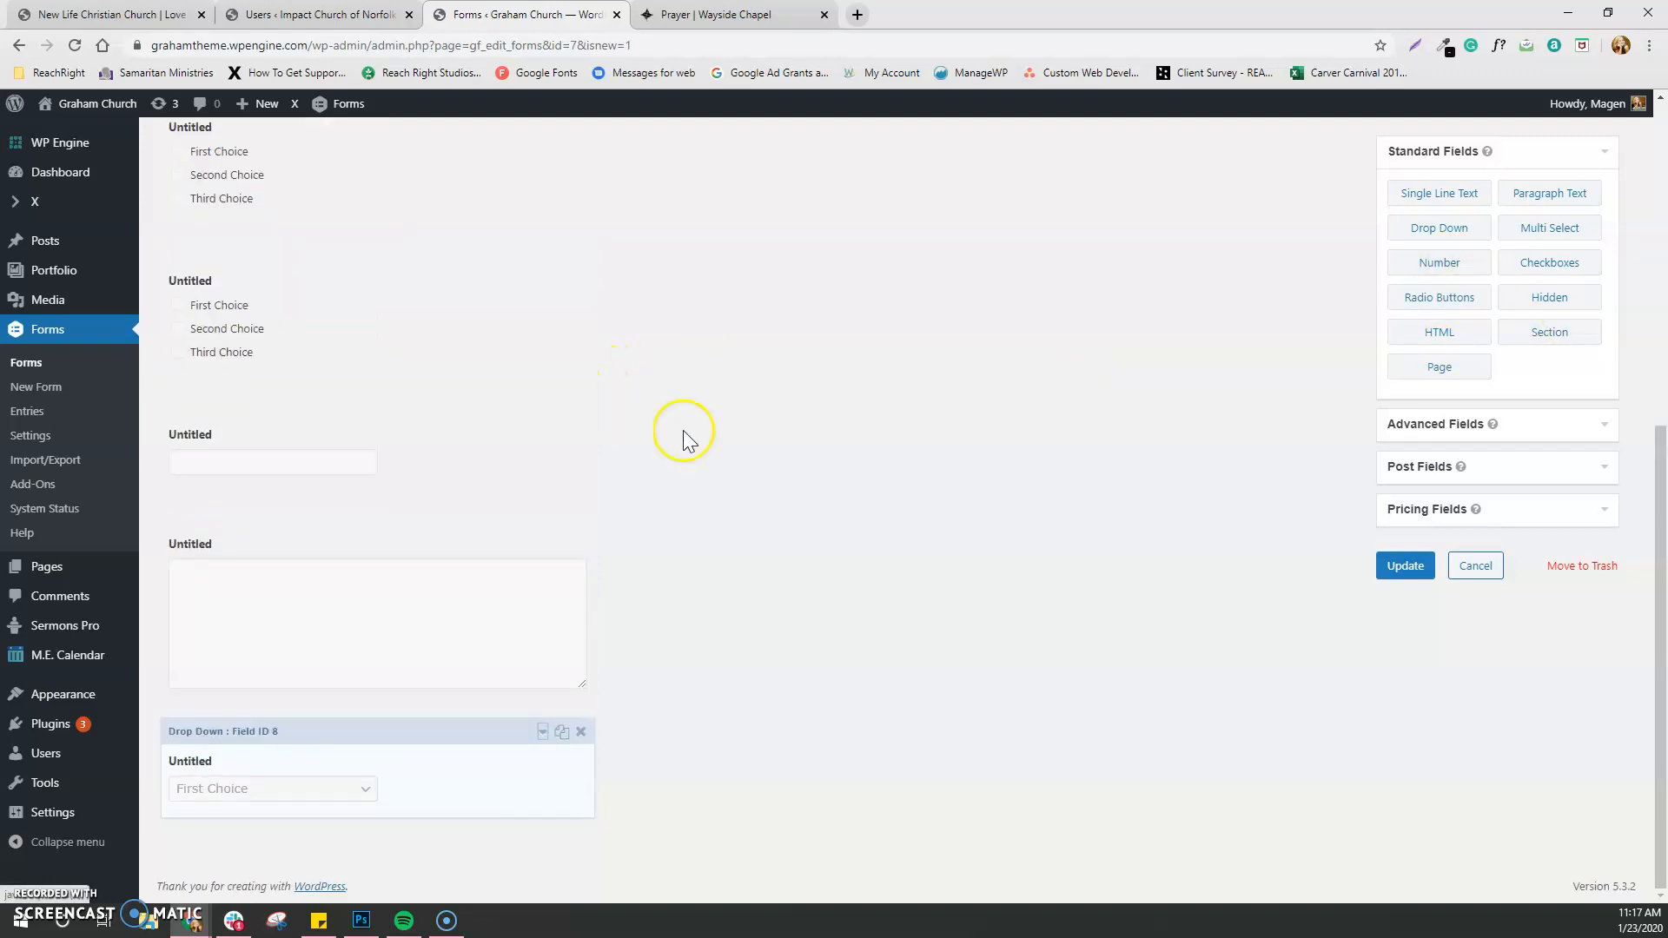
Add a Section break and a CAPTCHA field at the end of the form
{"action": "scroll", "coordinate": [721, 500], "scroll_direction": "up", "scroll_amount": 2}
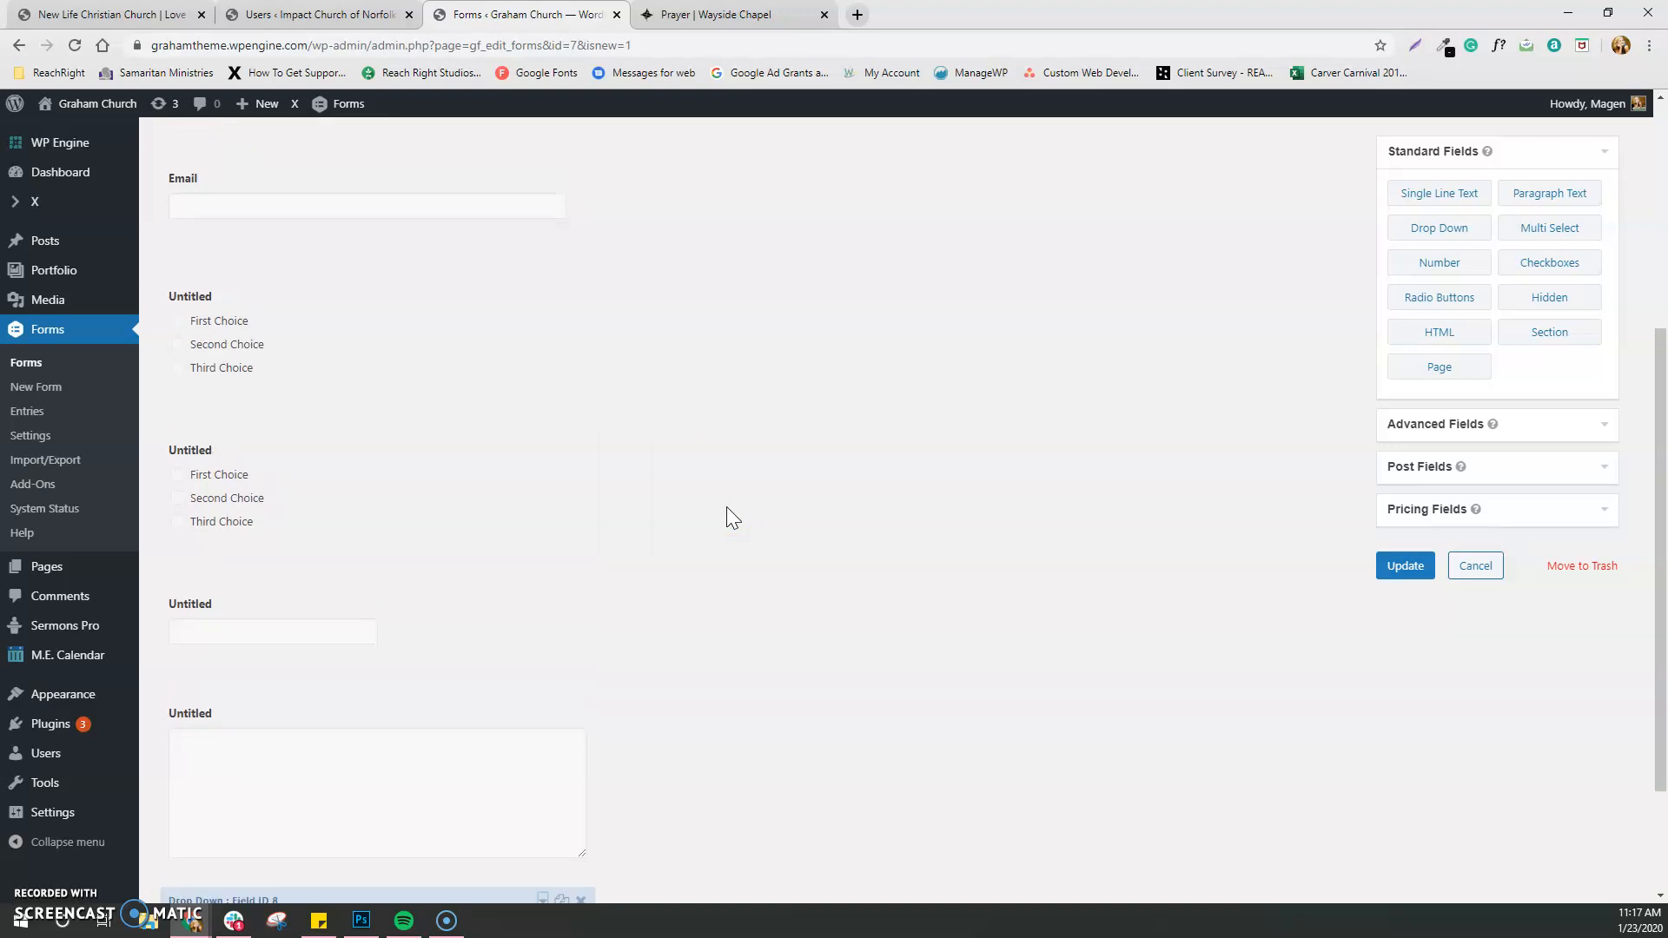
{"action": "scroll", "coordinate": [726, 507], "scroll_direction": "down", "scroll_amount": 1}
{"action": "left_click", "coordinate": [542, 818]}
{"action": "left_click", "coordinate": [1526, 334]}
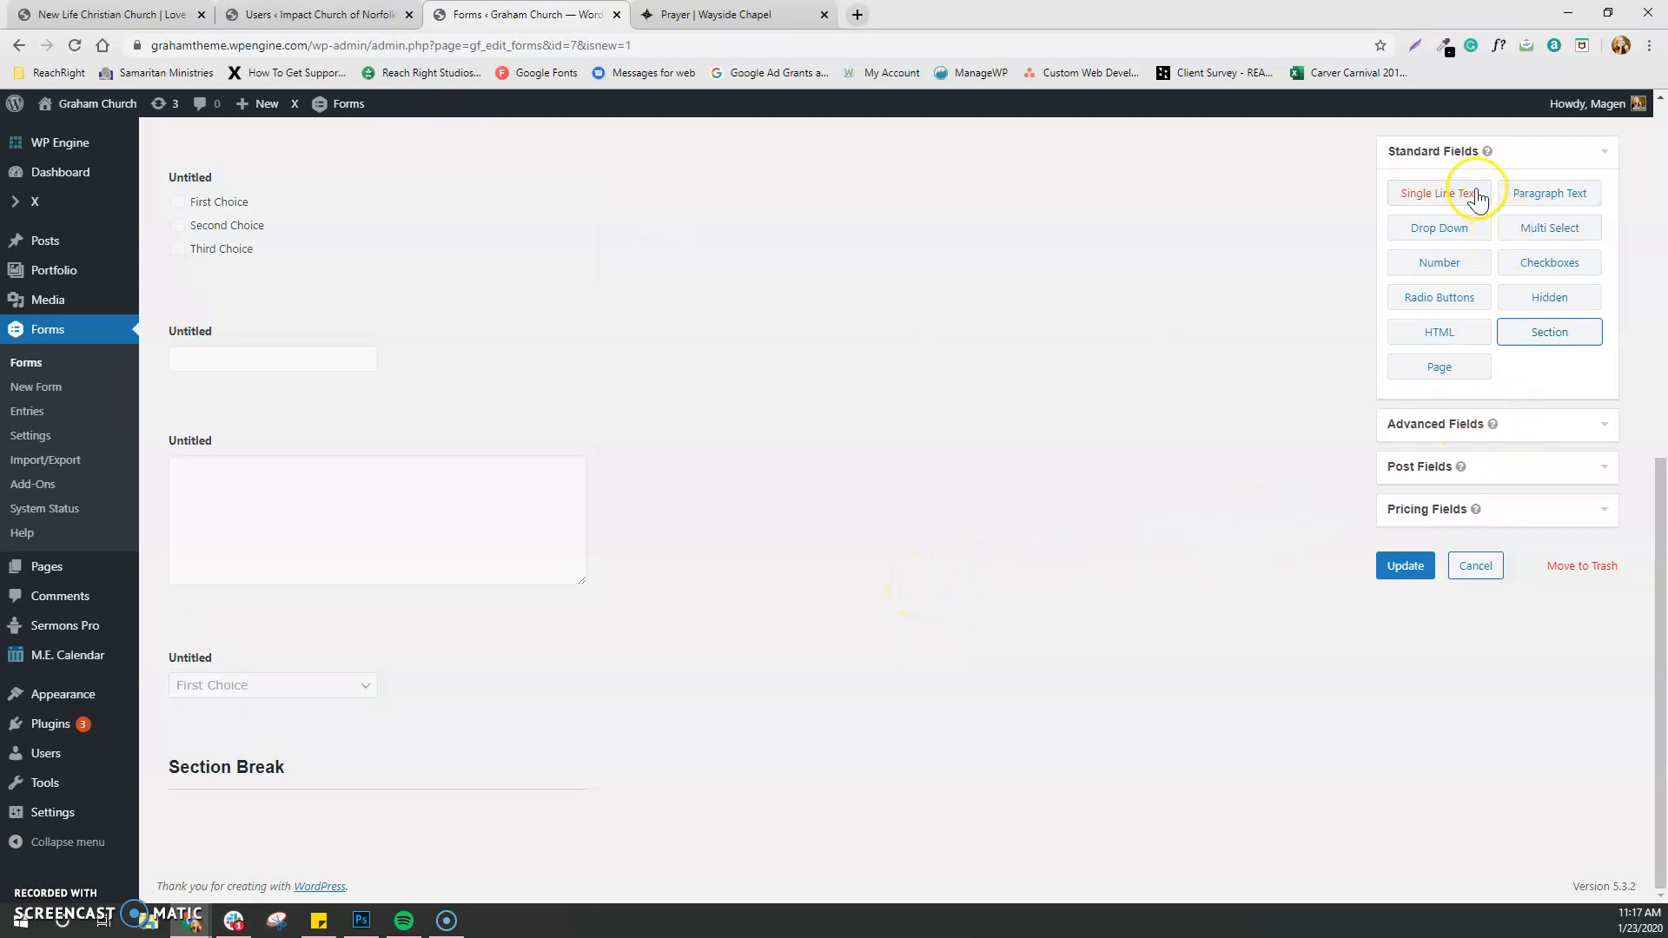
{"action": "left_click", "coordinate": [1577, 426]}
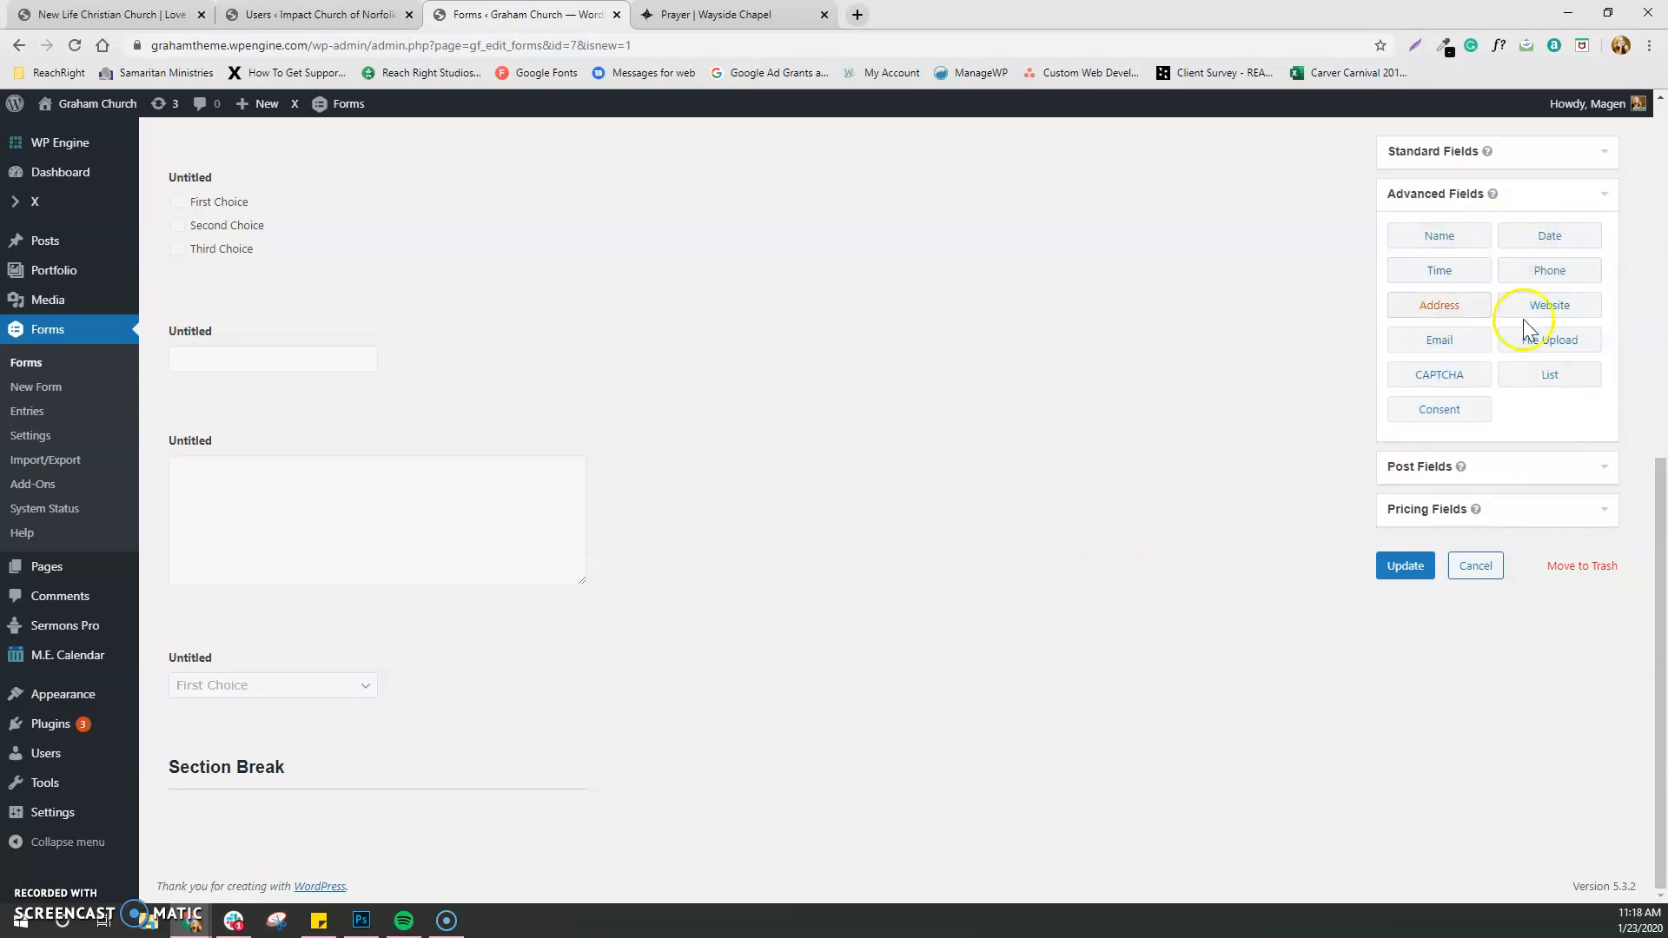
{"action": "left_click", "coordinate": [1406, 383]}
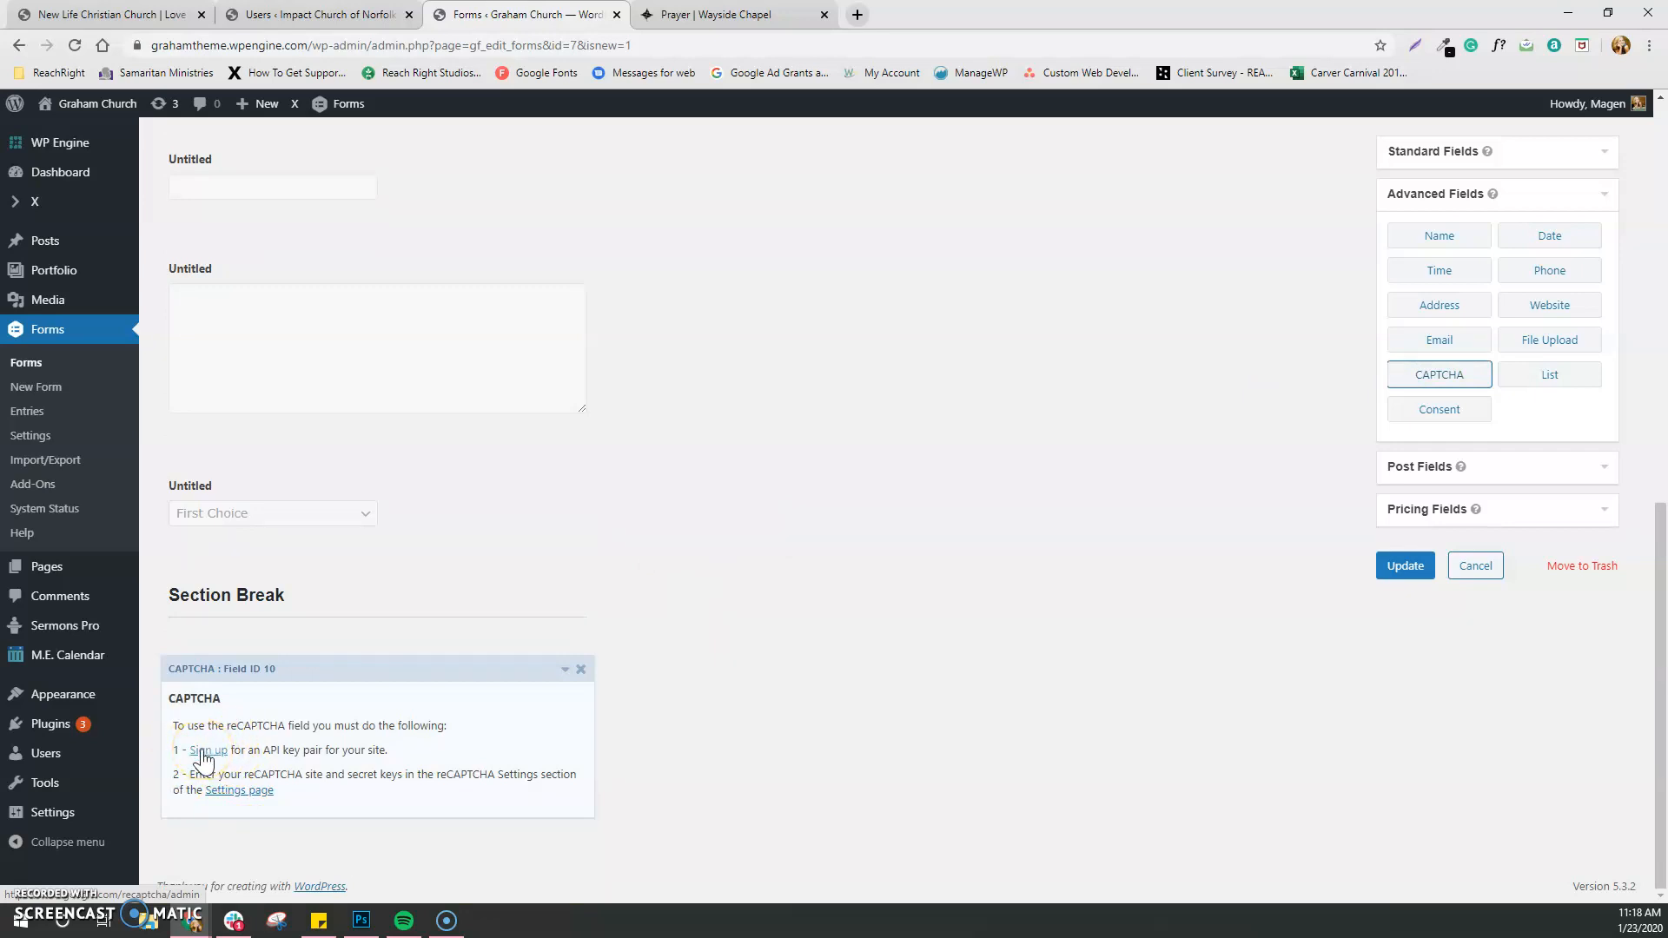
Make the Name field required in its general settings
{"action": "scroll", "coordinate": [591, 651], "scroll_direction": "up", "scroll_amount": 10}
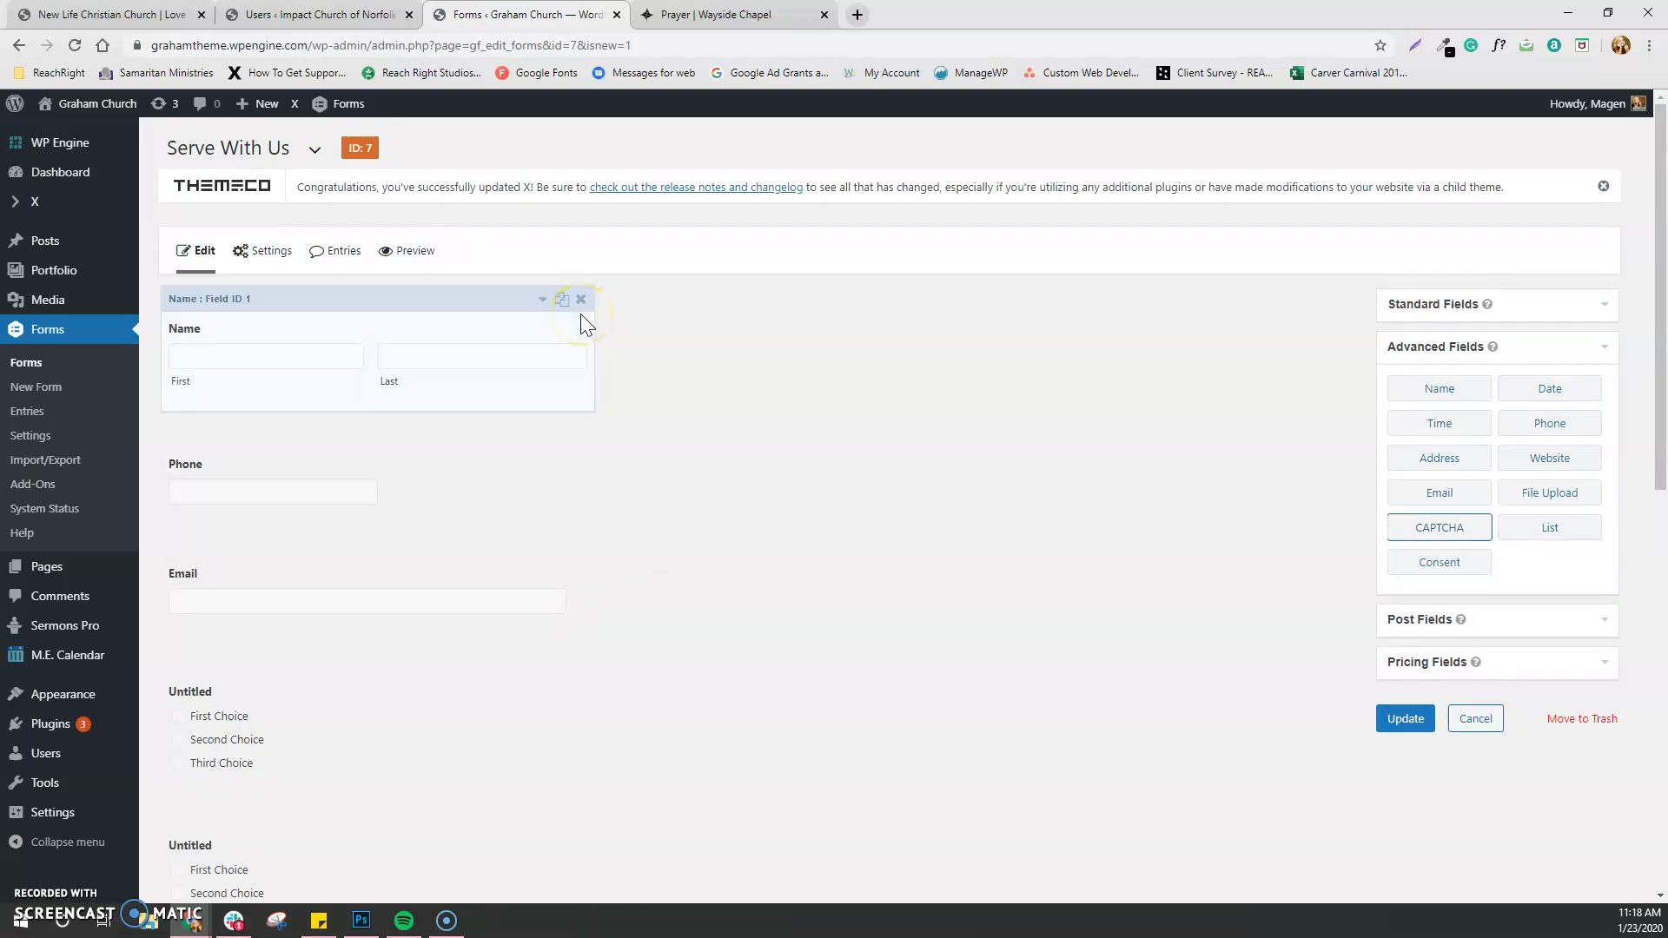
{"action": "scroll", "coordinate": [617, 320], "scroll_direction": "down", "scroll_amount": 1}
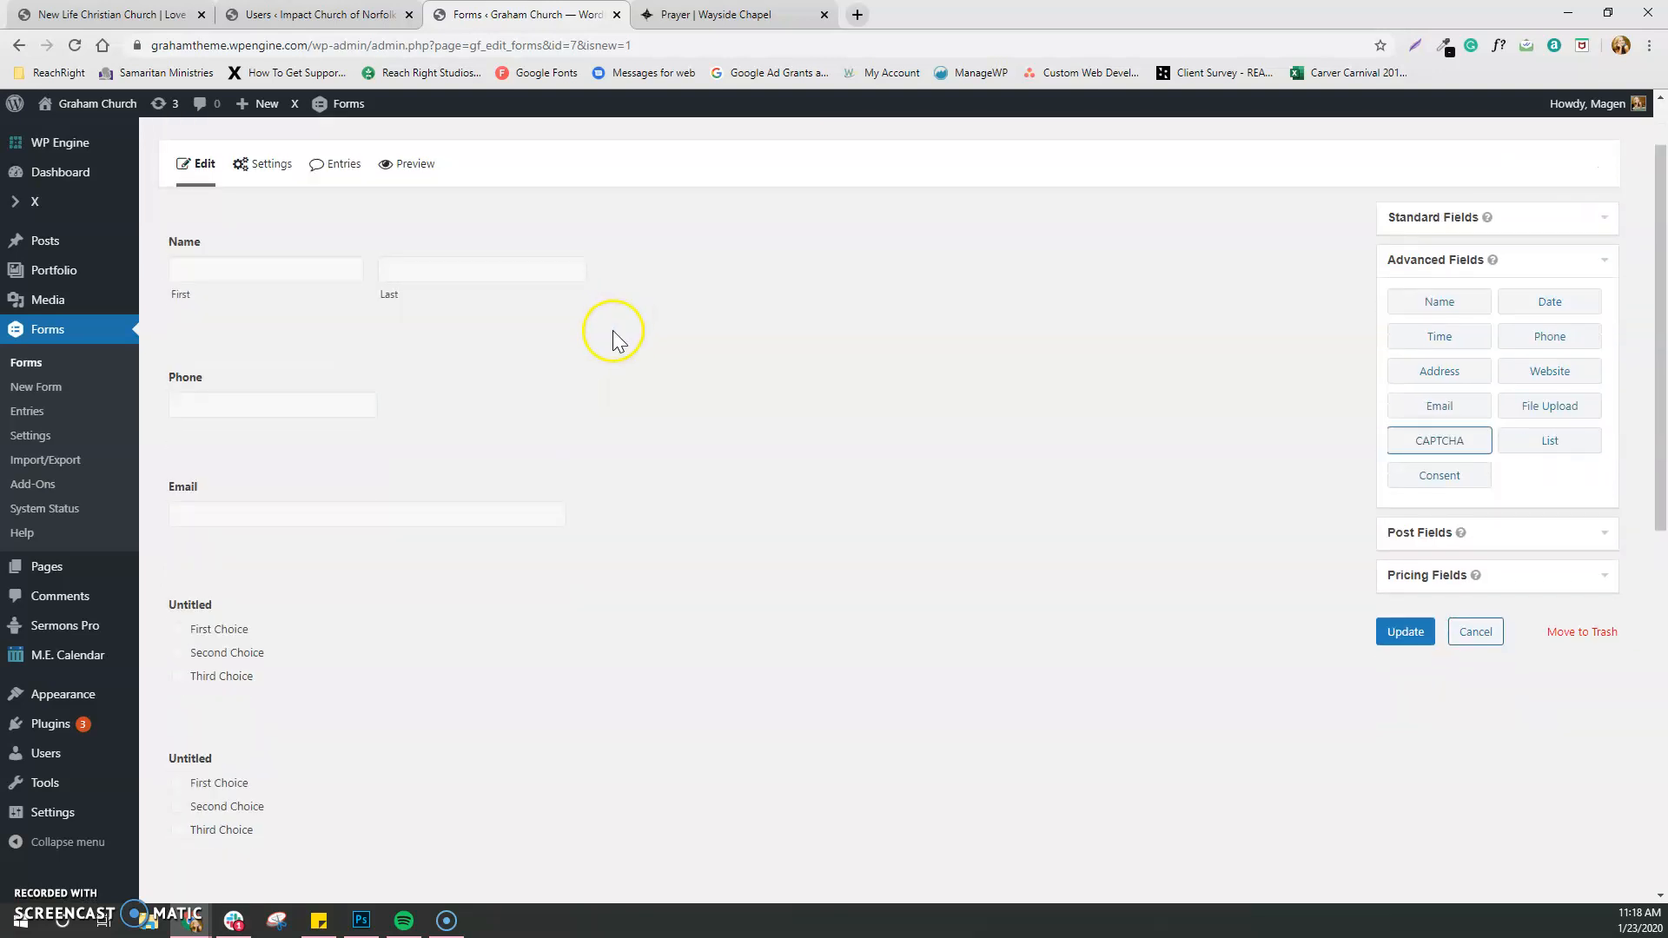
{"action": "left_click", "coordinate": [542, 212]}
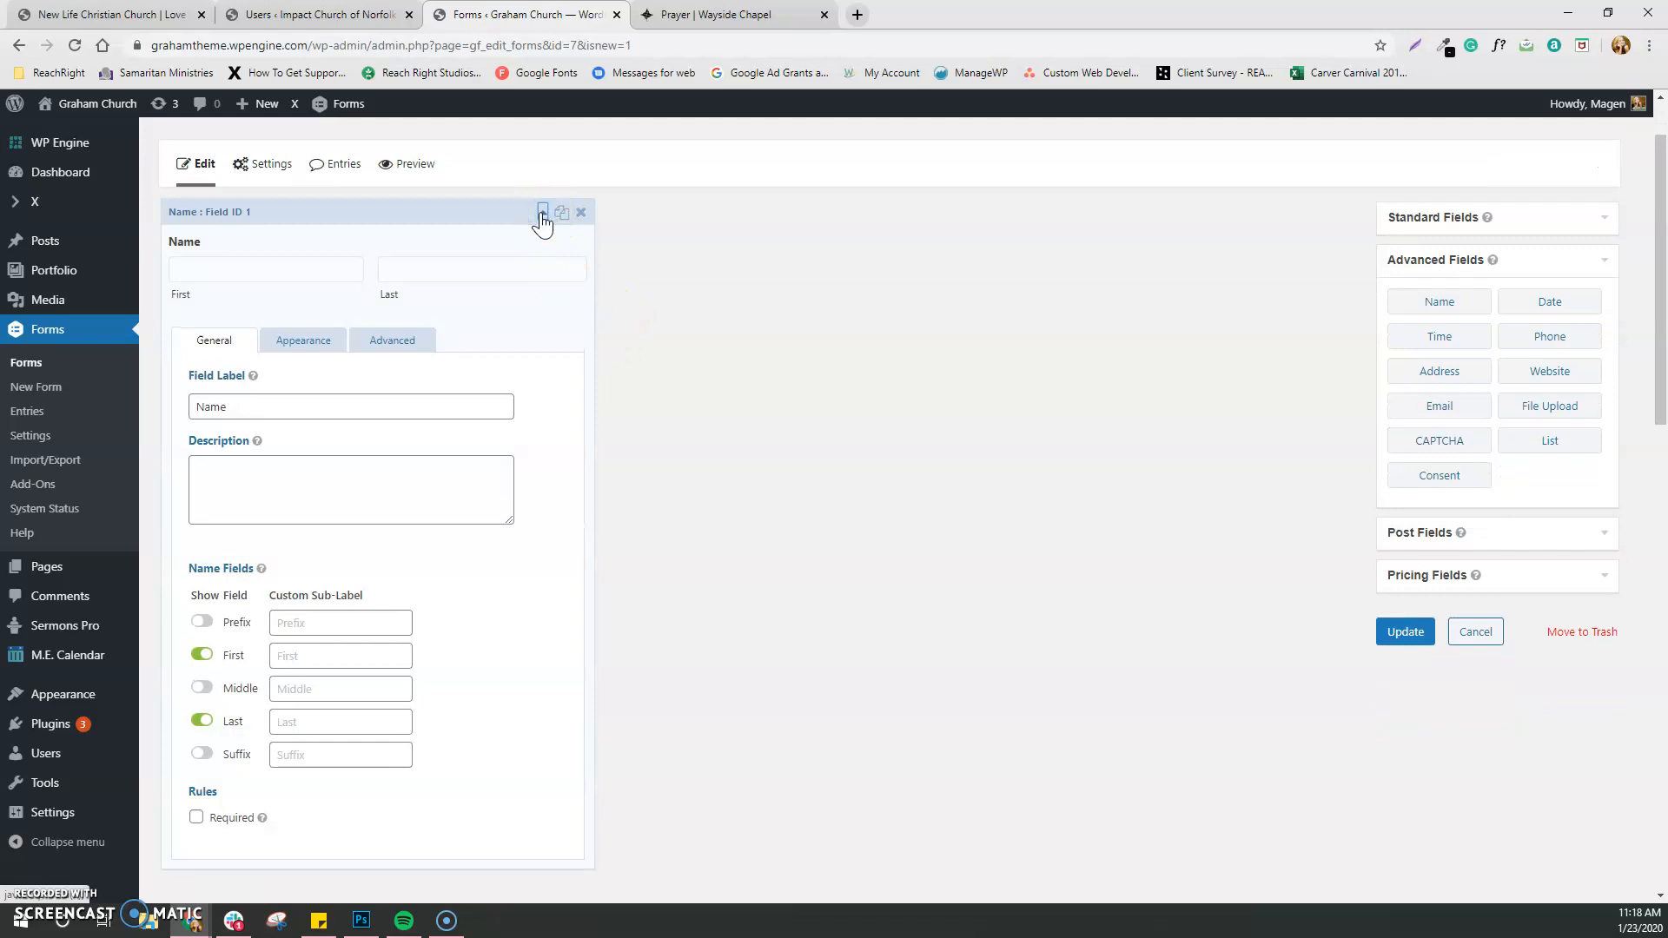
{"action": "scroll", "coordinate": [555, 382], "scroll_direction": "down", "scroll_amount": 1}
{"action": "left_click", "coordinate": [196, 729]}
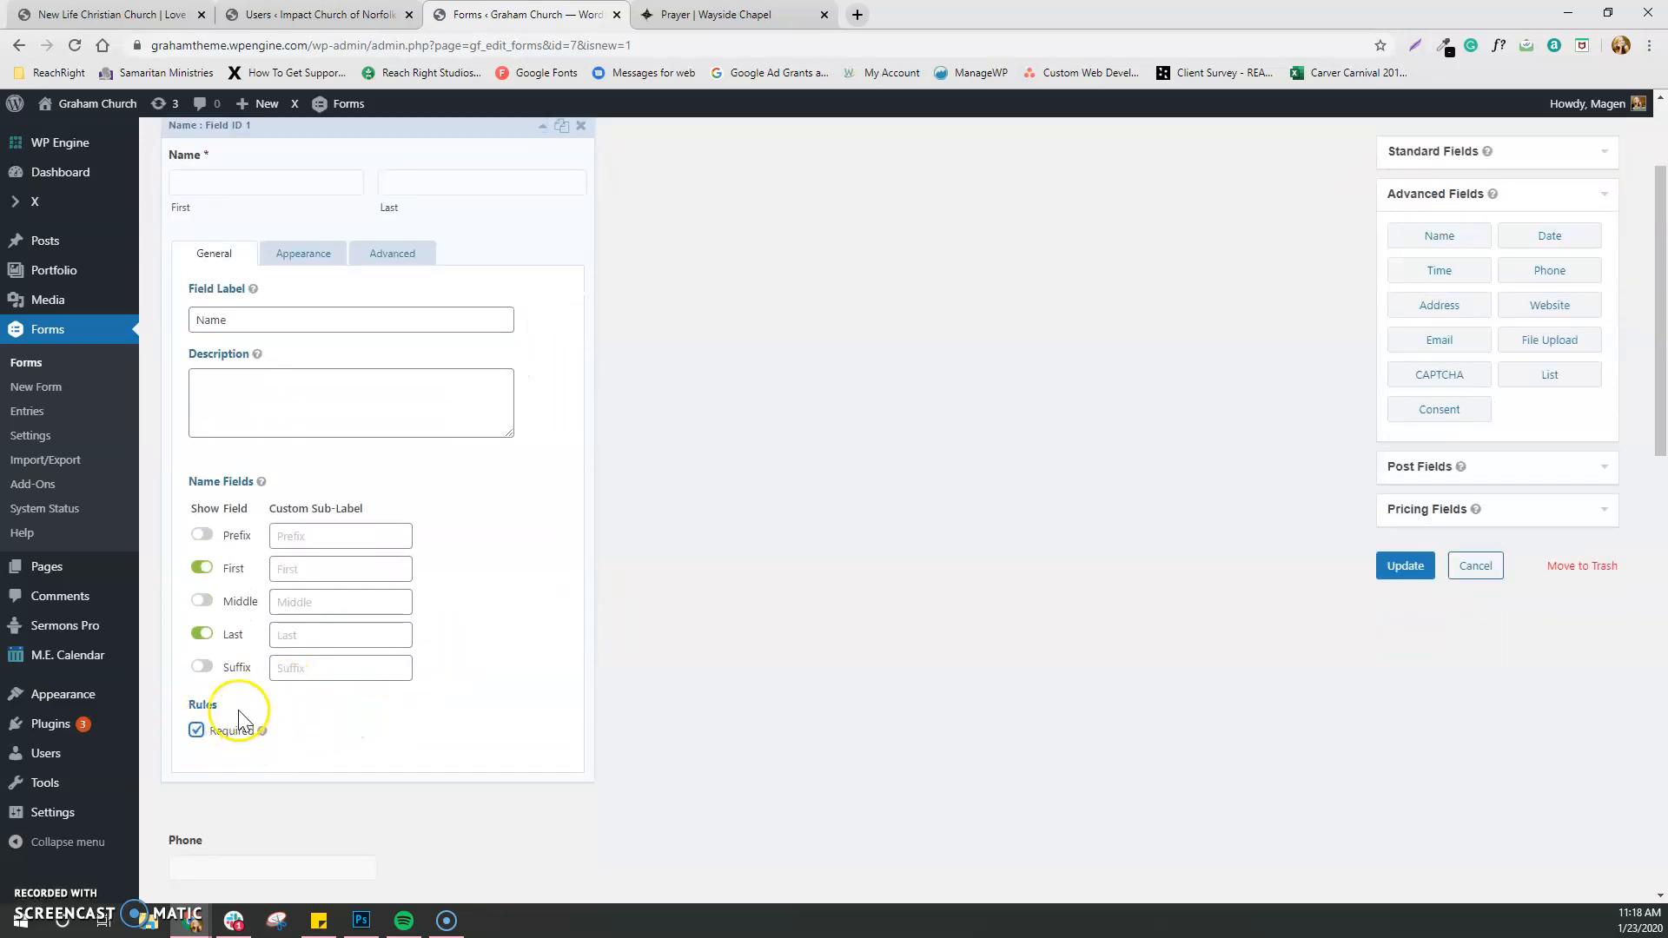
Collapse the Name field's settings and make the Phone field required
{"action": "left_click", "coordinate": [542, 128]}
{"action": "scroll", "coordinate": [391, 287], "scroll_direction": "up", "scroll_amount": 1}
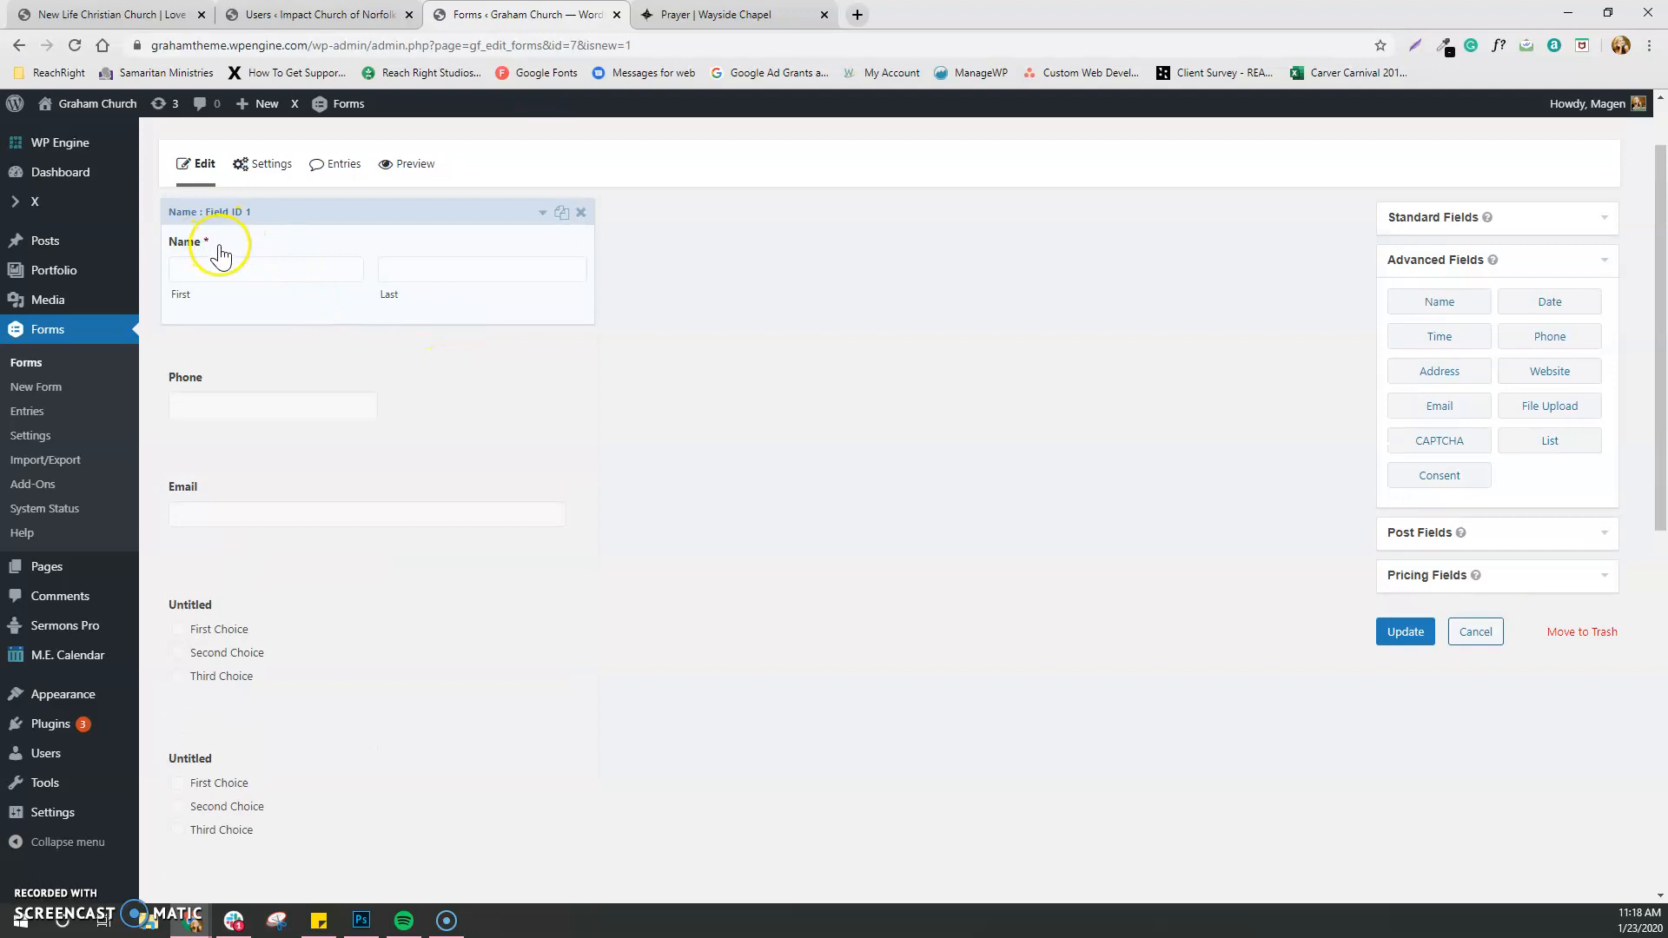
{"action": "left_click", "coordinate": [402, 365]}
{"action": "left_click", "coordinate": [543, 347]}
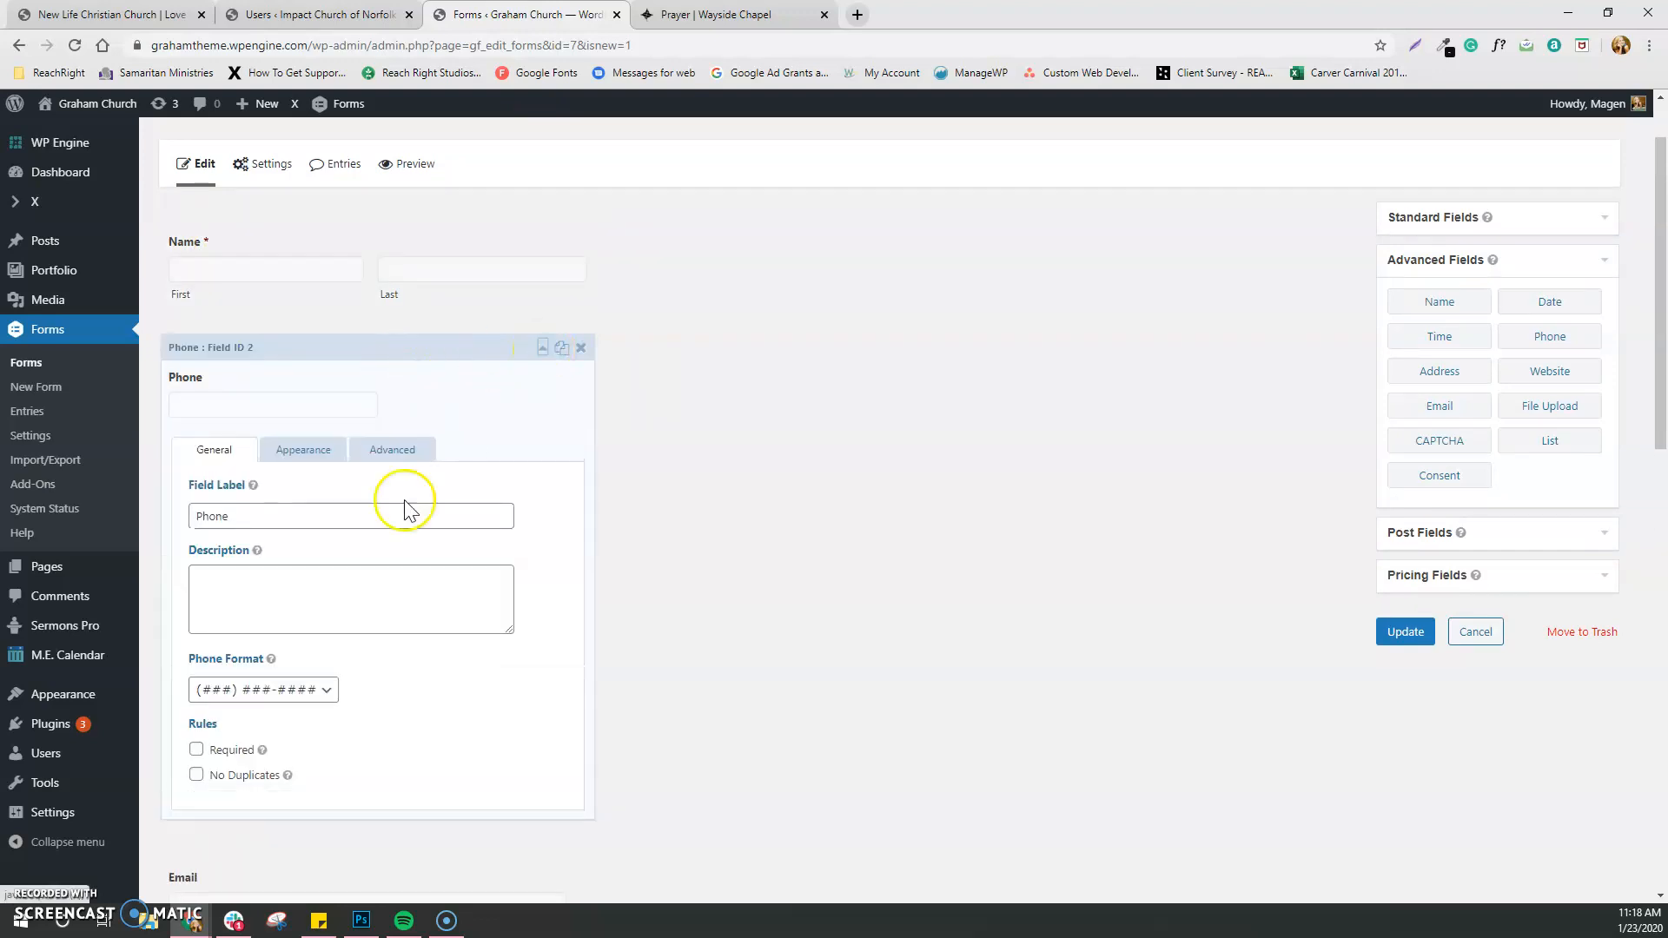
{"action": "left_click", "coordinate": [196, 749]}
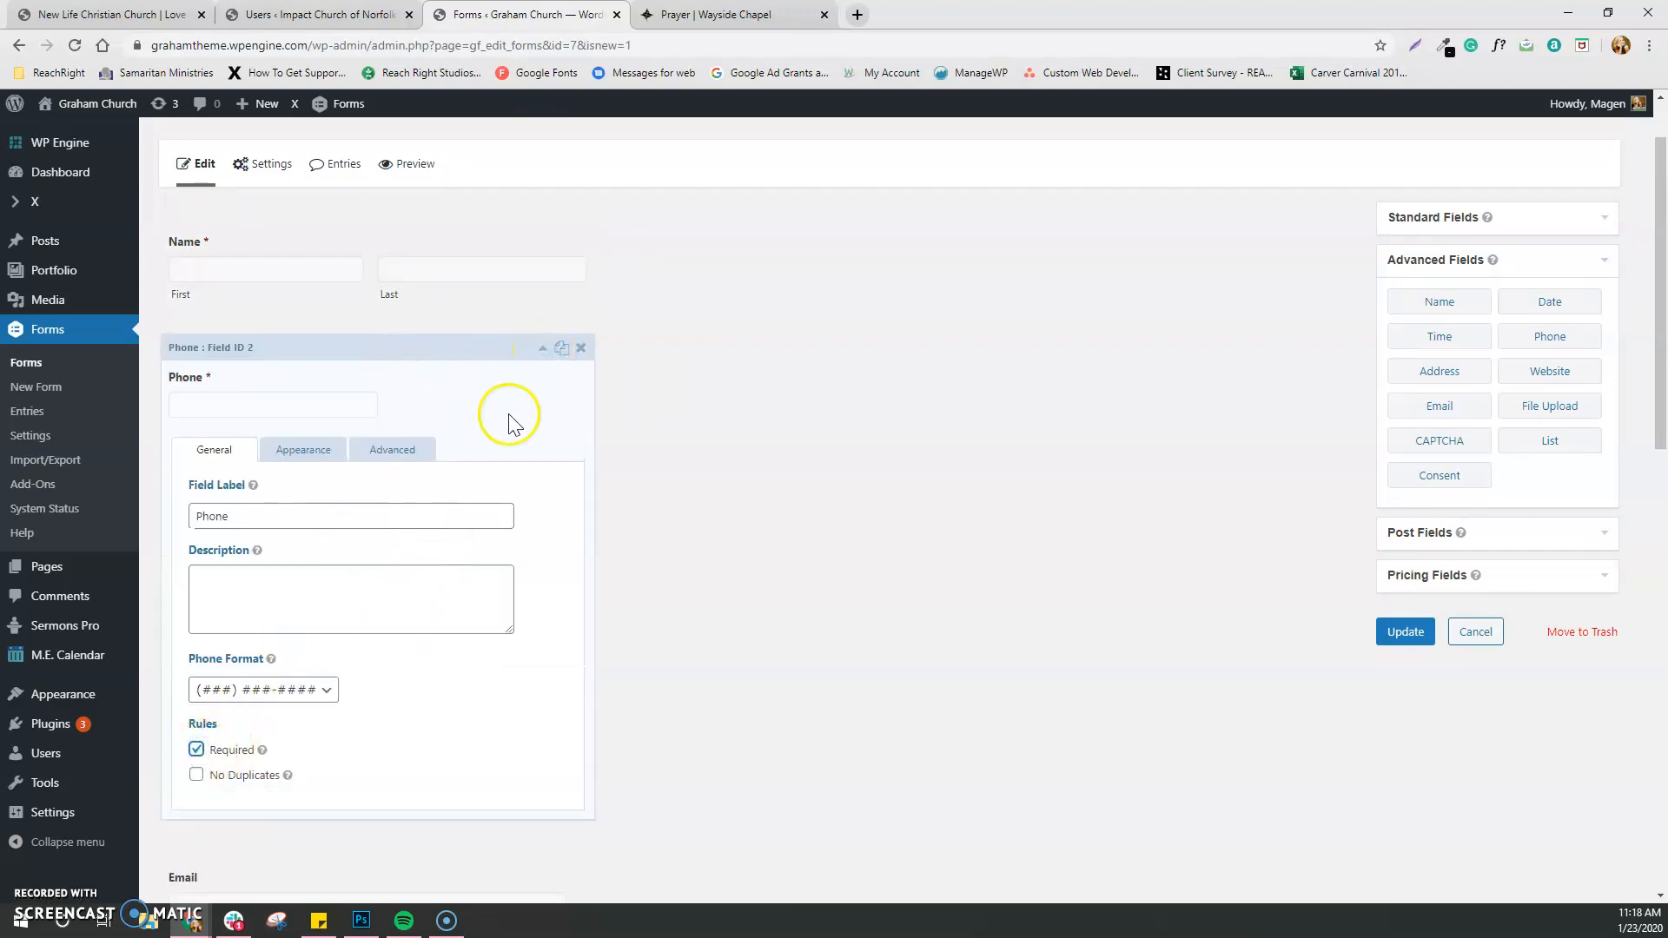
{"action": "left_click", "coordinate": [540, 350]}
Make the Email field required in its general settings and collapse them
{"action": "left_click", "coordinate": [547, 474]}
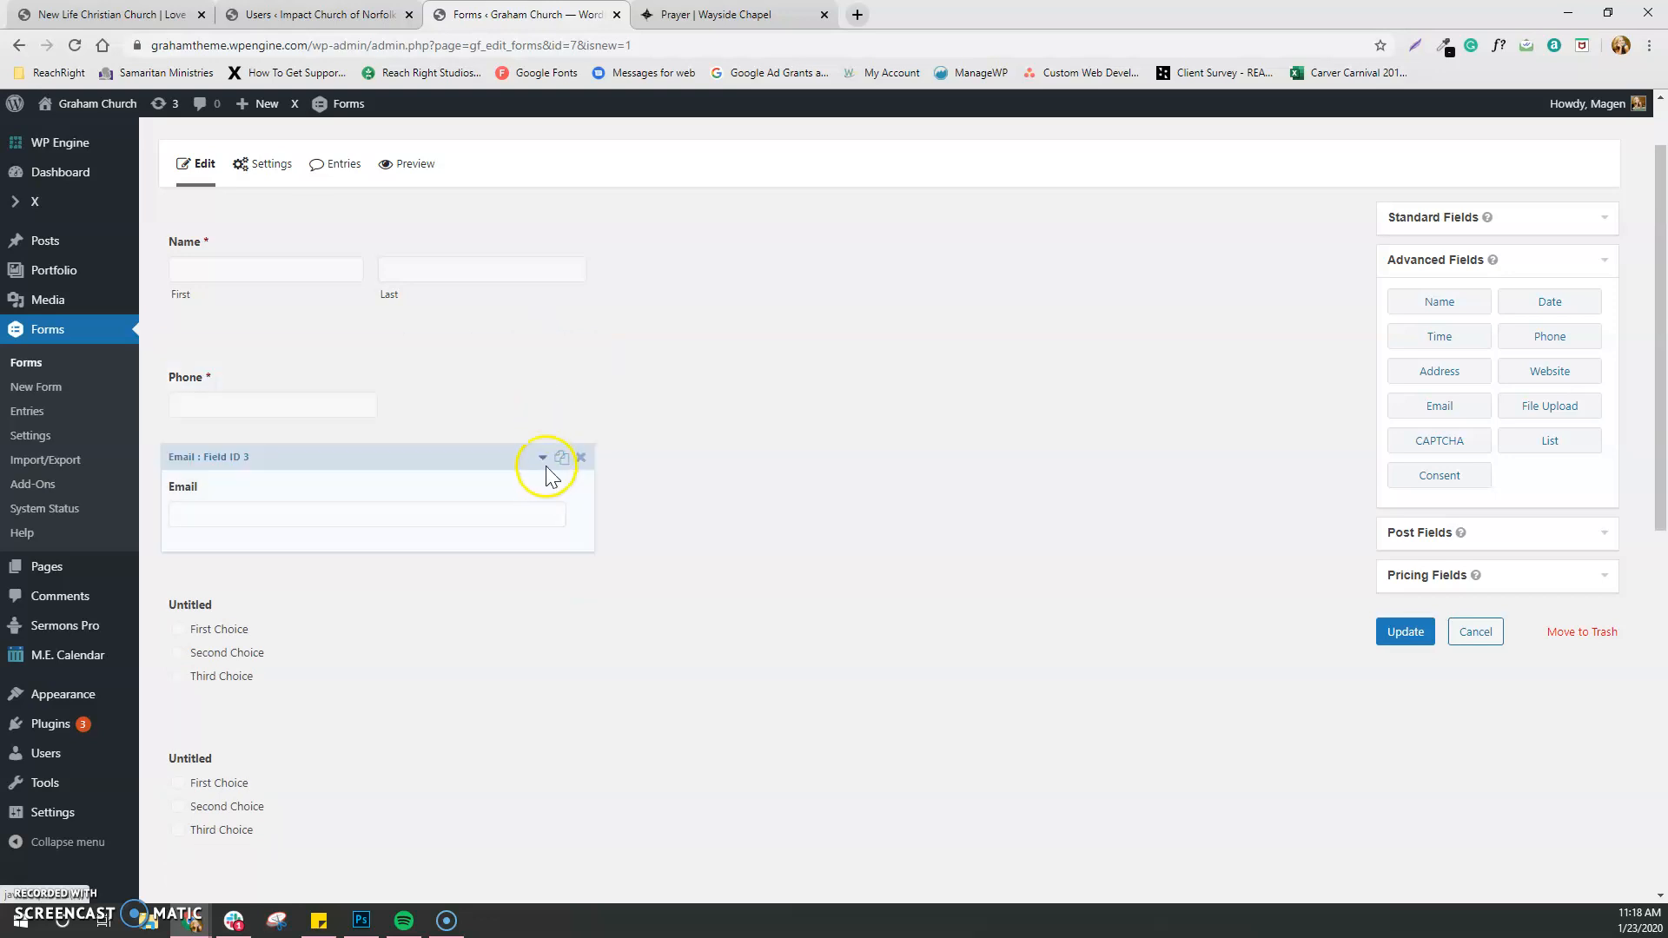
{"action": "left_click", "coordinate": [542, 458]}
{"action": "left_click", "coordinate": [197, 833]}
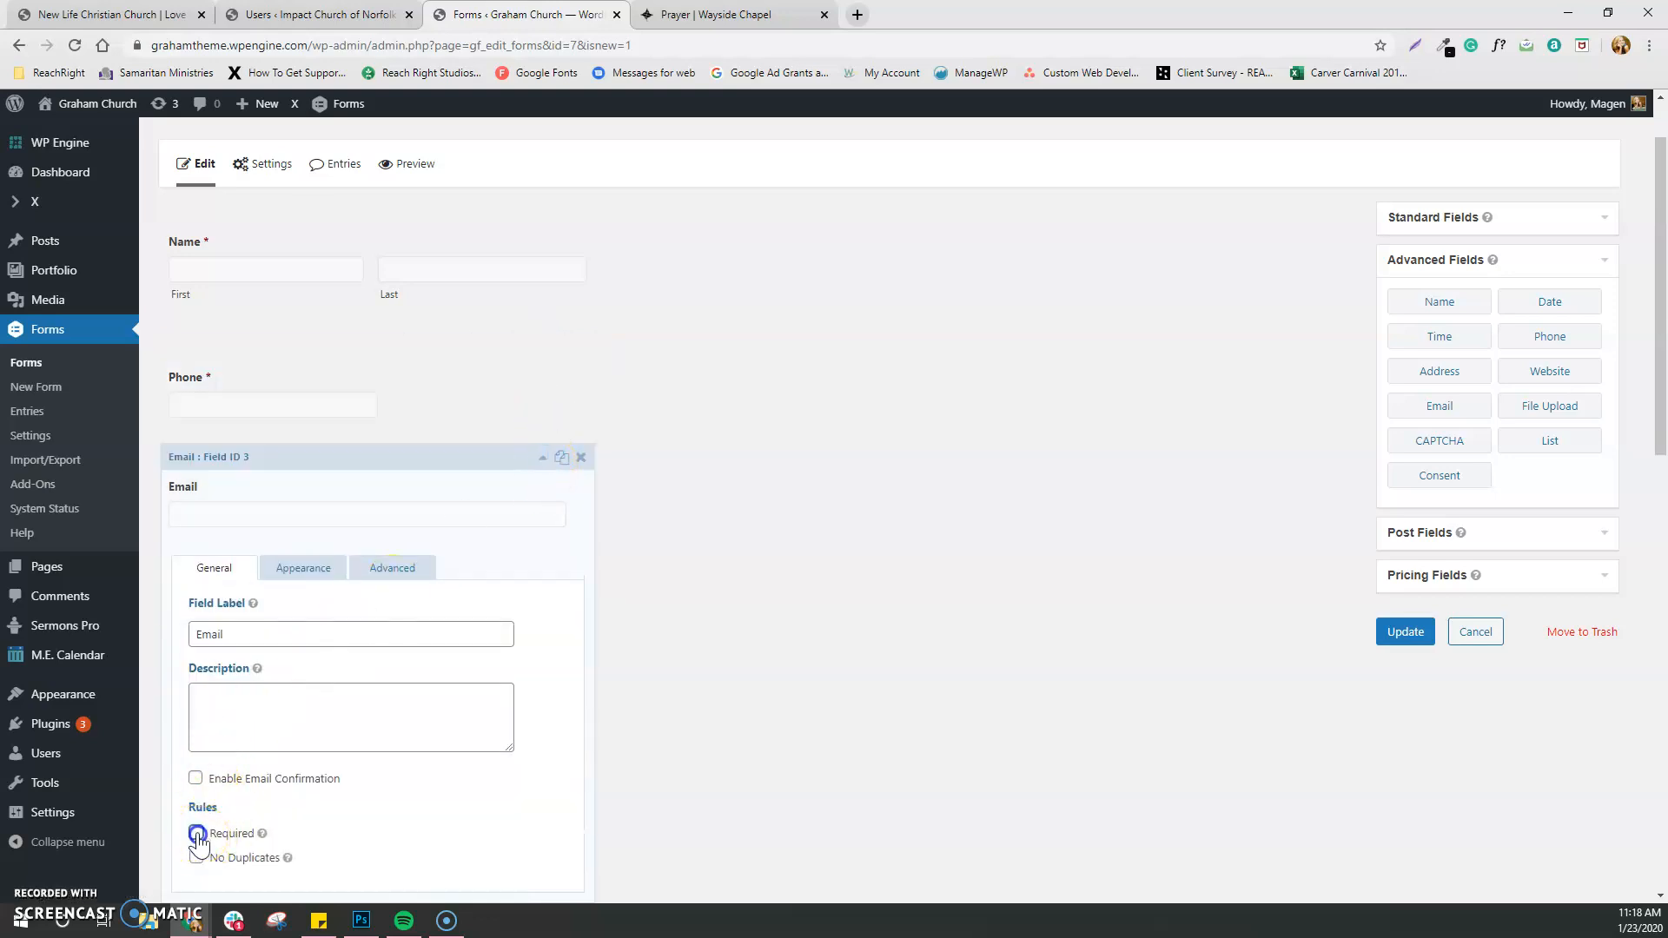
{"action": "left_click", "coordinate": [542, 458]}
Label the radio buttons field "Choose a ministry that you are interested in:"
{"action": "scroll", "coordinate": [626, 451], "scroll_direction": "down", "scroll_amount": 2}
{"action": "scroll", "coordinate": [646, 446], "scroll_direction": "down", "scroll_amount": 2}
{"action": "left_click", "coordinate": [532, 335]}
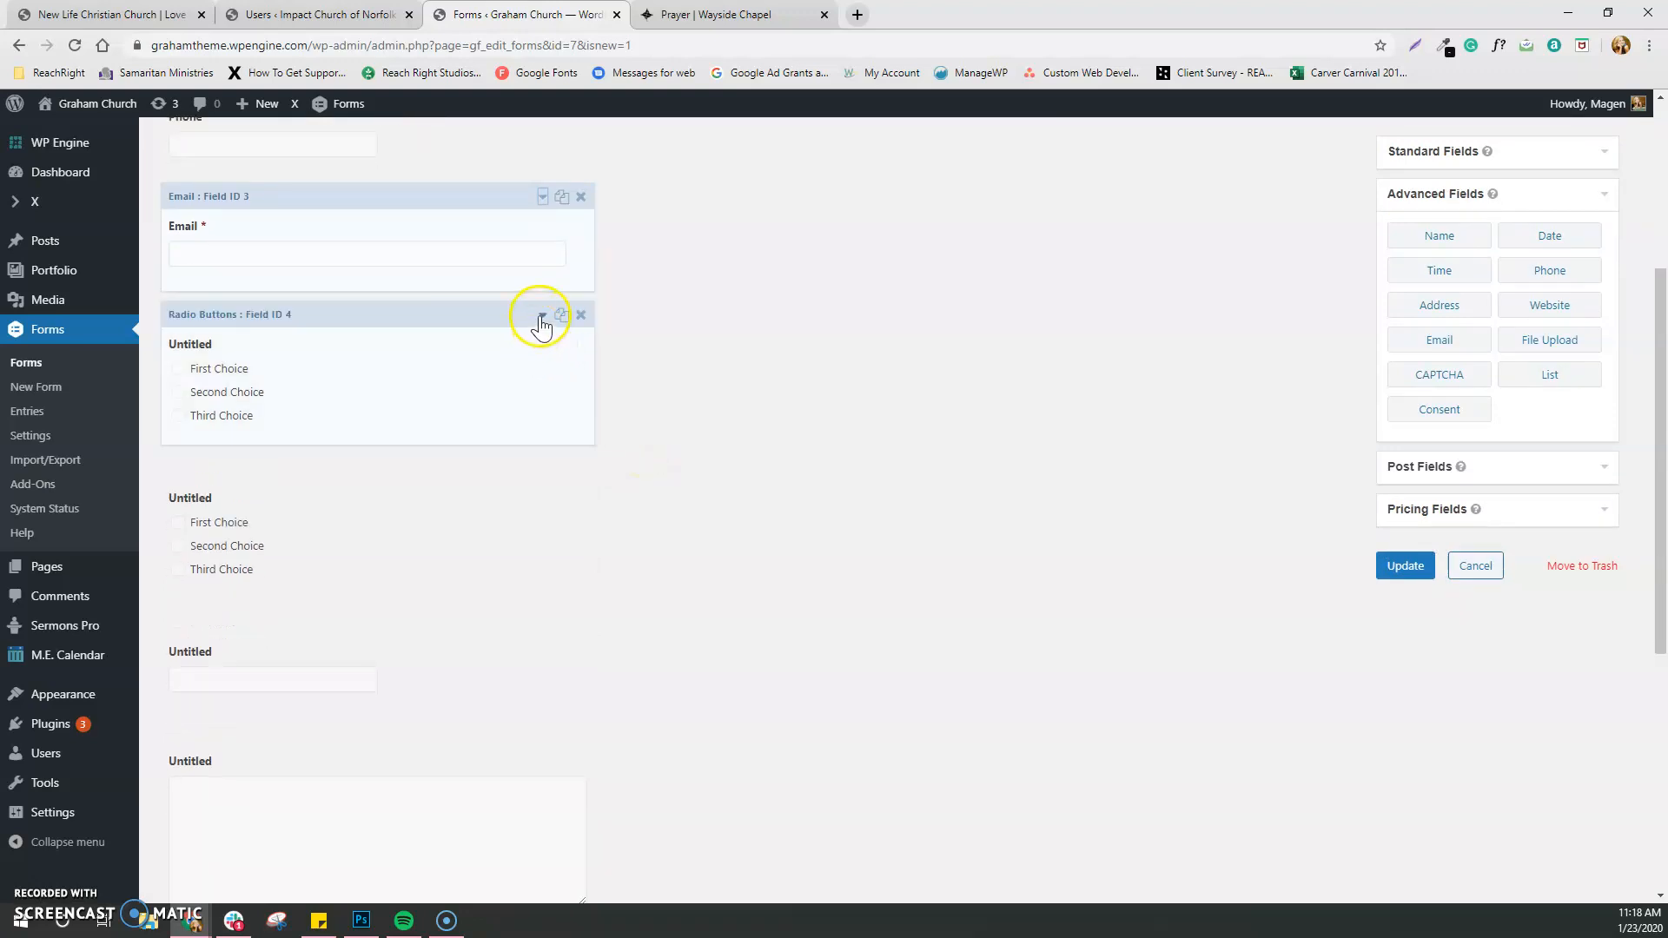
{"action": "left_click", "coordinate": [541, 317]}
{"action": "scroll", "coordinate": [434, 460], "scroll_direction": "down", "scroll_amount": 1}
{"action": "double_click", "coordinate": [220, 441]}
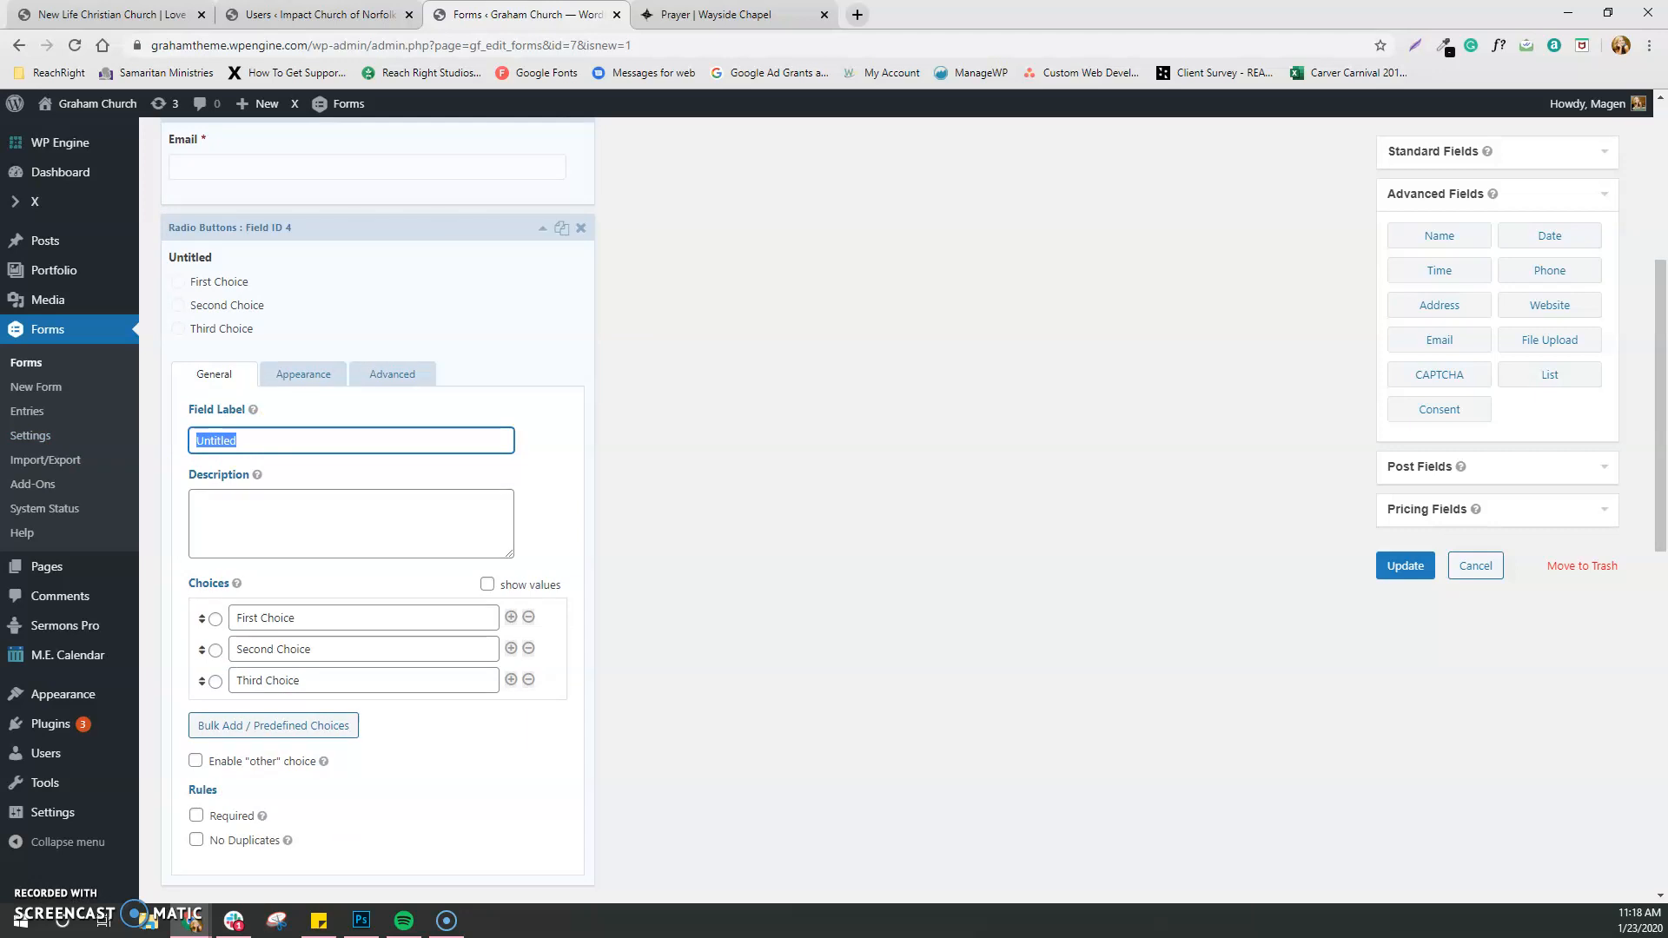
{"action": "type", "text": "Cho"}
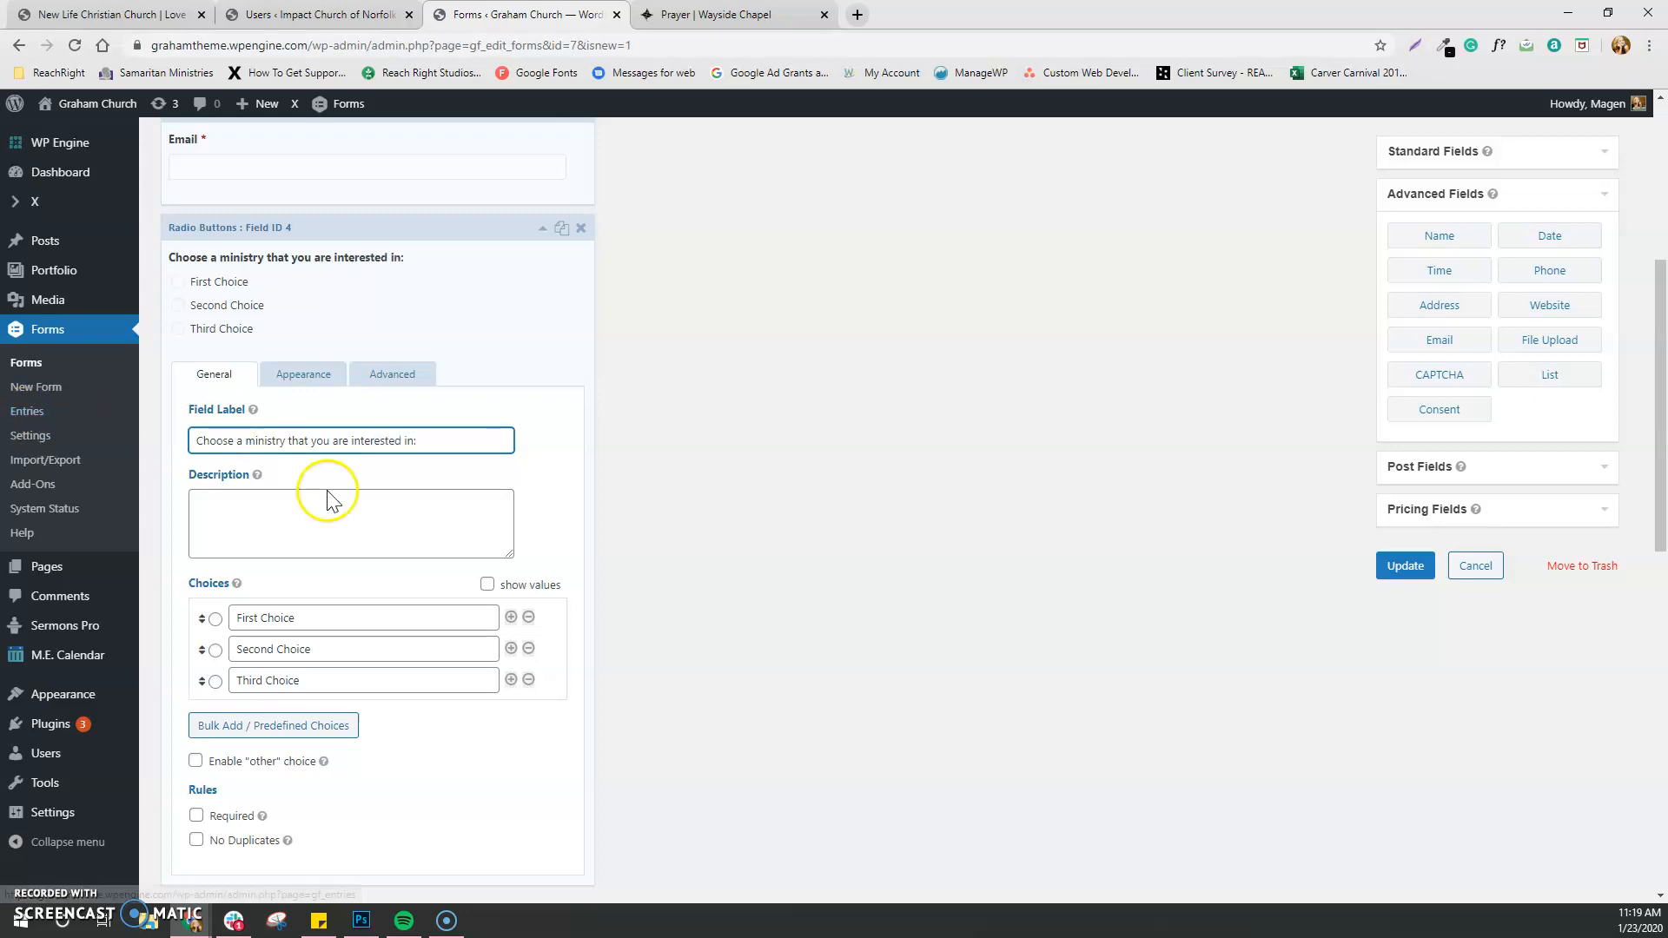
Rename the three radio button choices to "Children's Ministry", "Youth Ministry" and "Adult Groups"
{"action": "left_click_drag", "start_coordinate": [321, 624], "coordinate": [229, 620]}
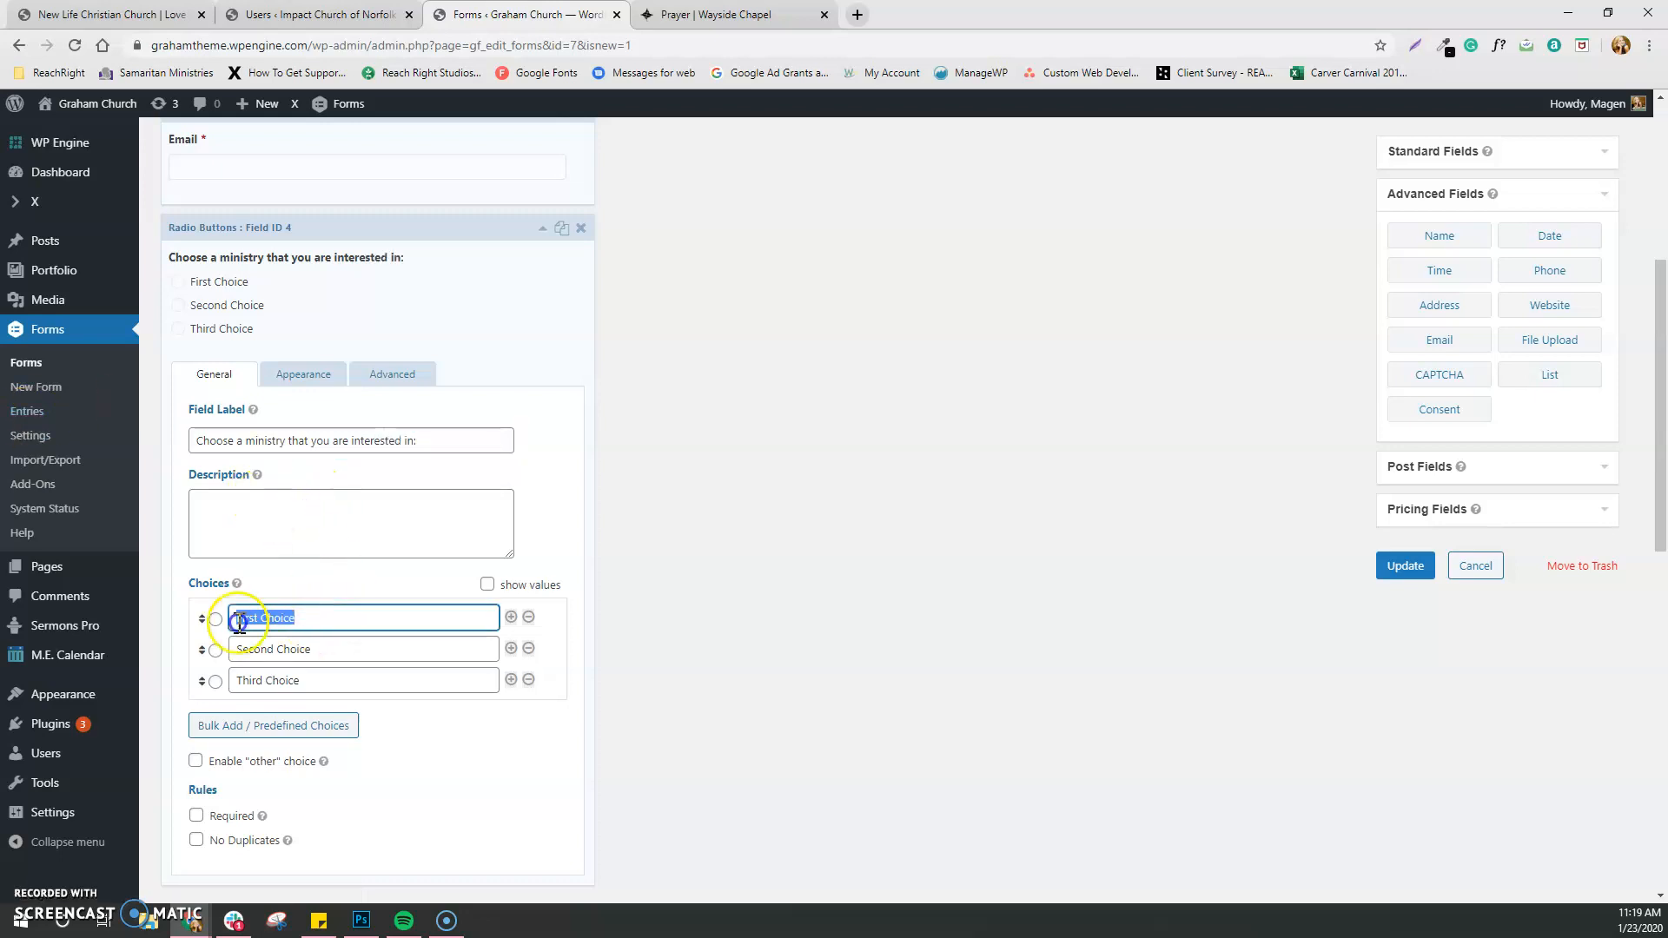
{"action": "type", "text": "Children's Ministry"}
{"action": "key", "text": "Tab"}
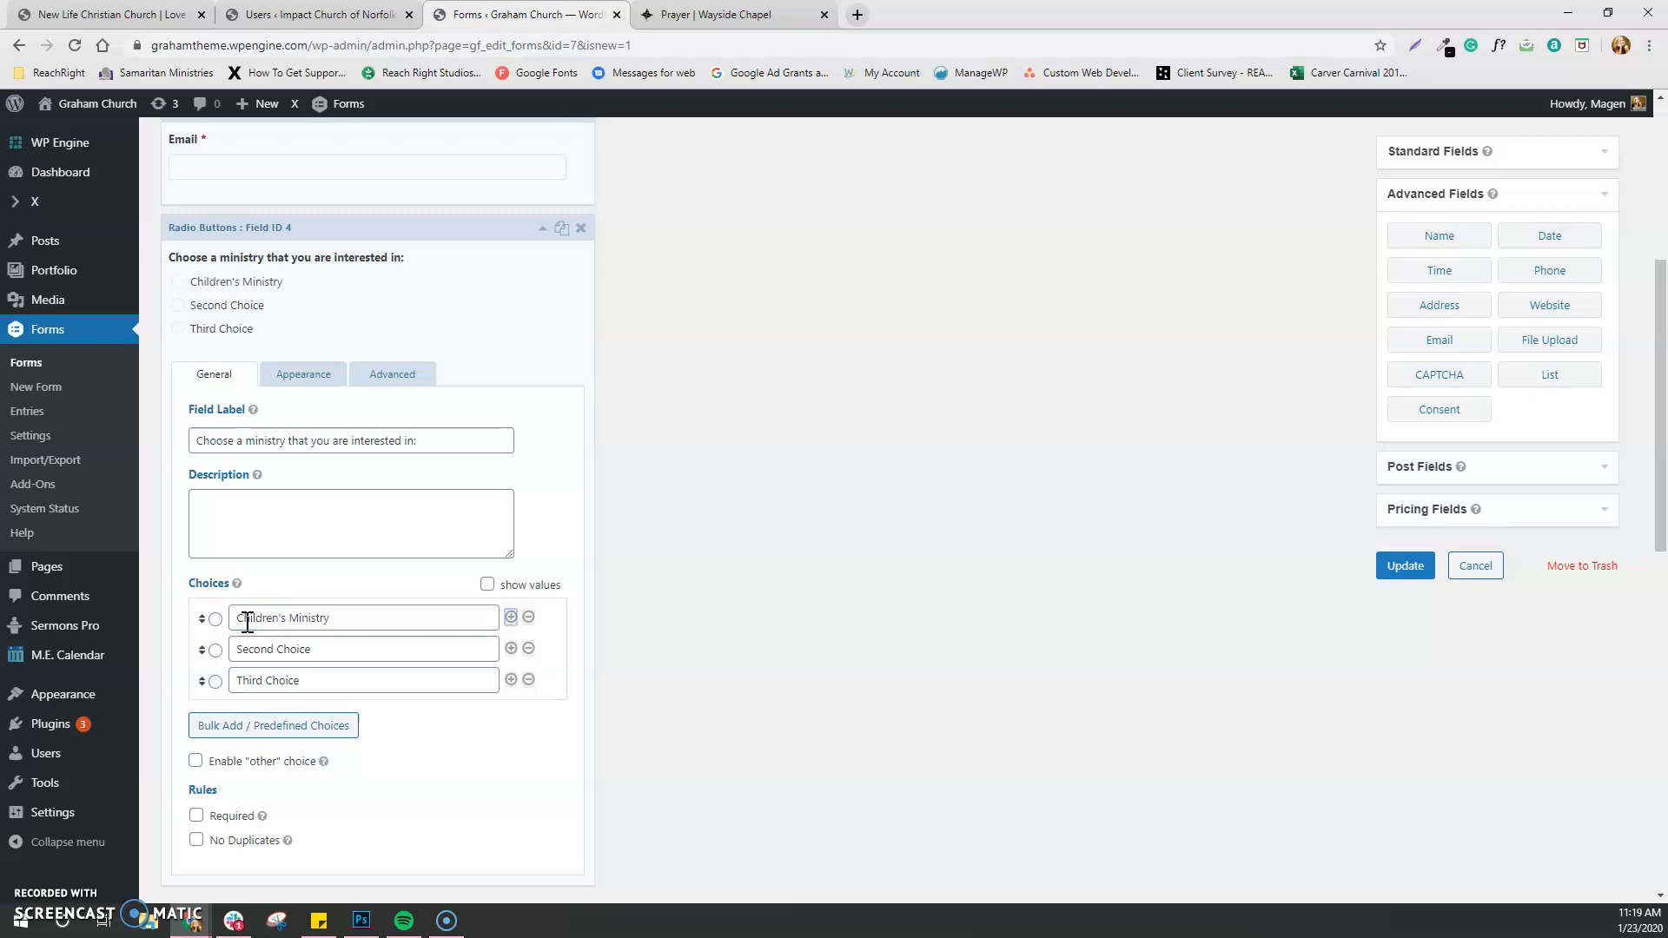
{"action": "key", "text": "Tab"}
{"action": "type", "text": "Youth"}
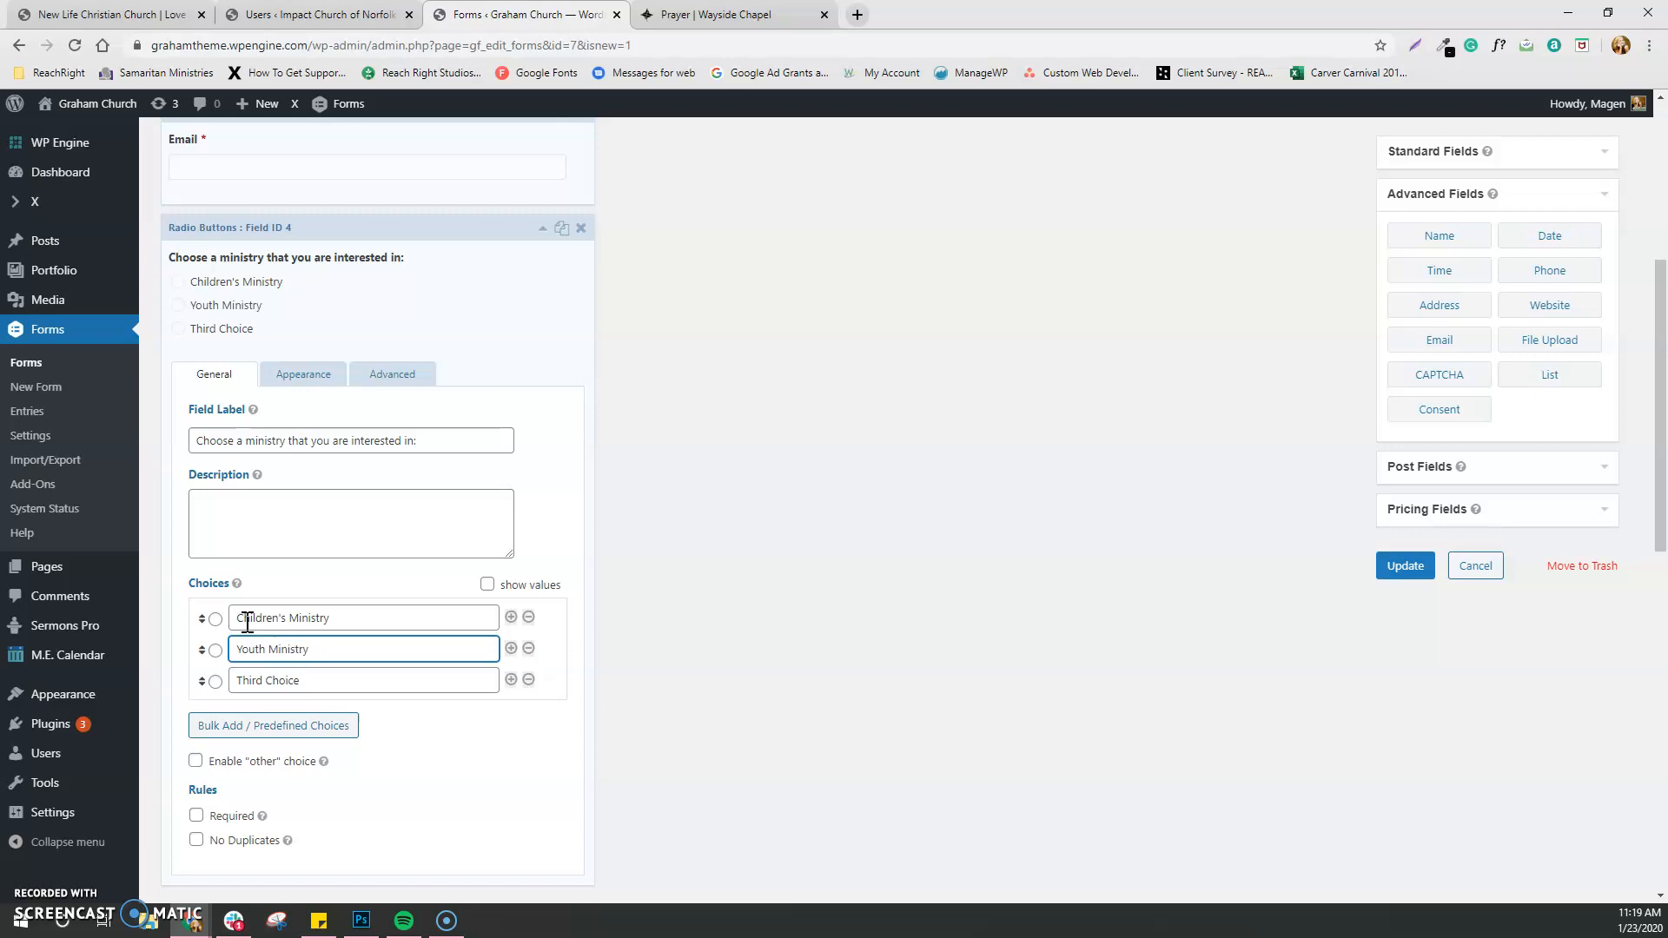
{"action": "key", "text": "Tab"}
{"action": "key", "text": "Tab"}
{"action": "key", "text": "Tab"}
{"action": "type", "text": "A"}
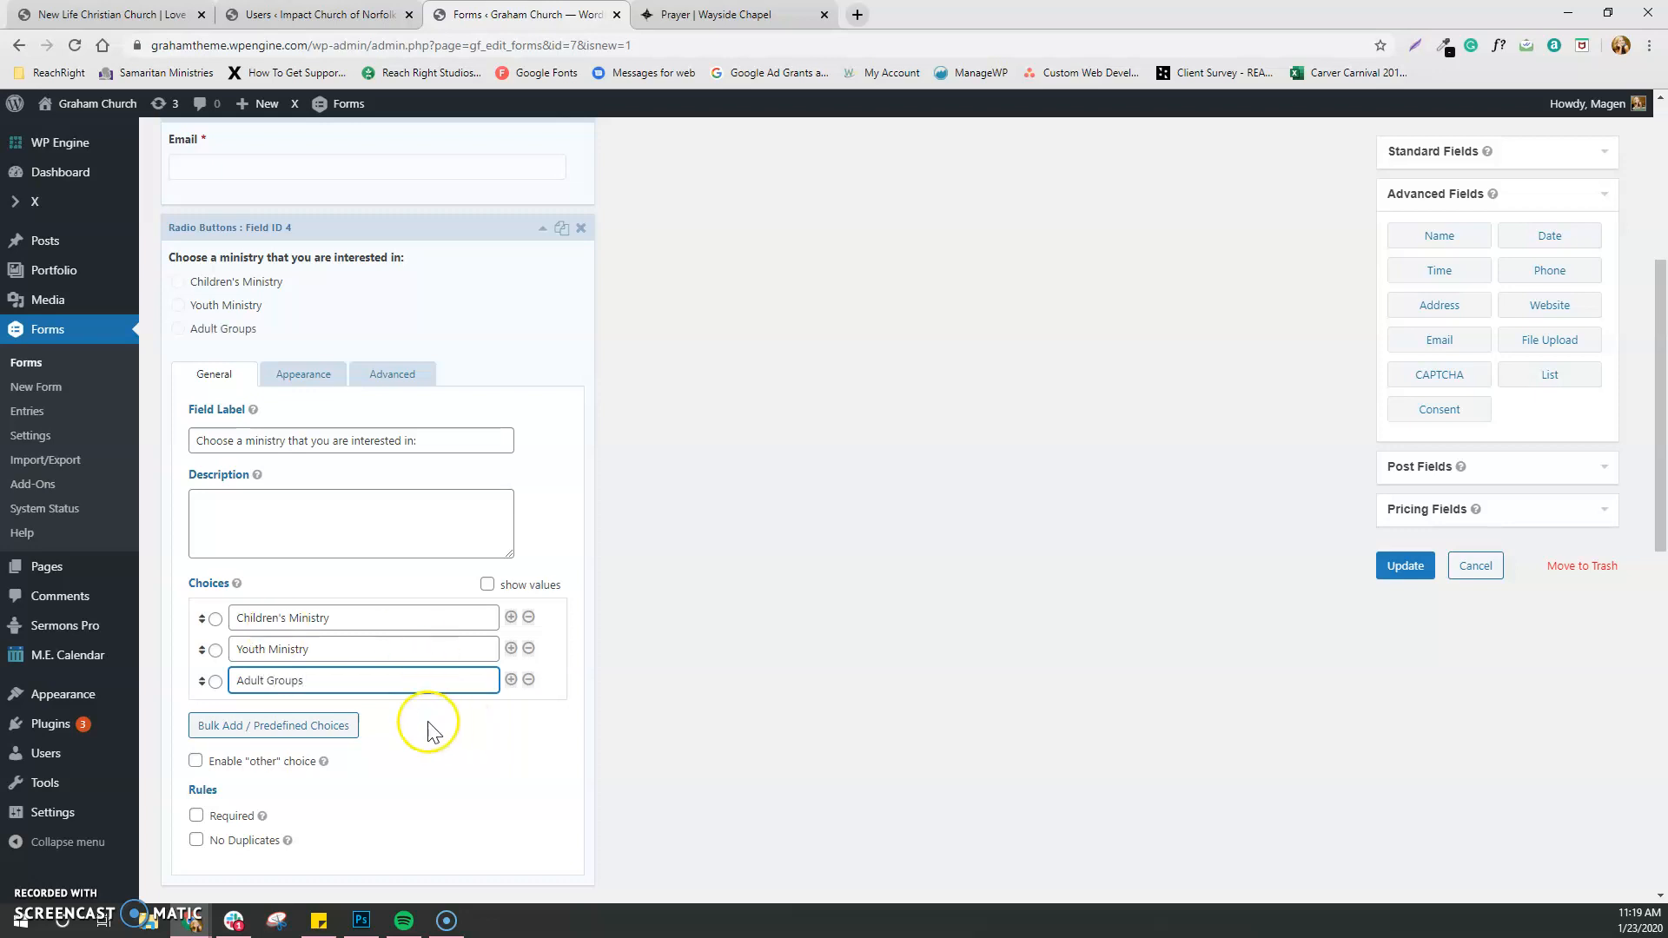
Add two more choices to the radio buttons field, "Seniors" and "Production"
{"action": "left_click", "coordinate": [511, 679]}
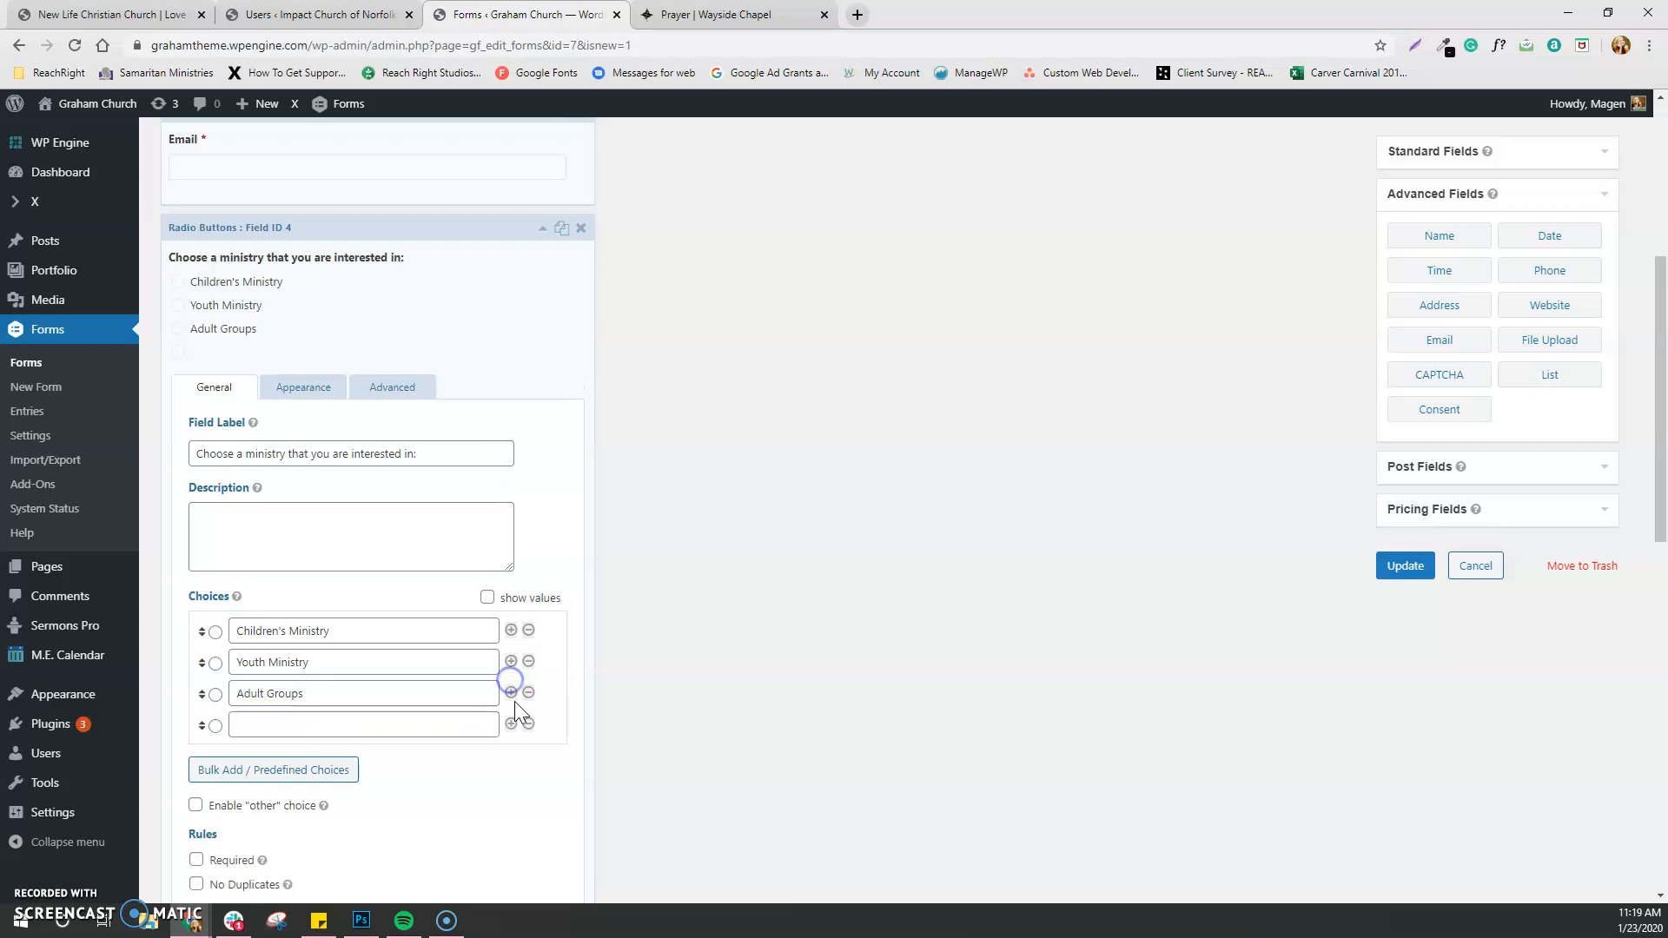
{"action": "left_click", "coordinate": [513, 726]}
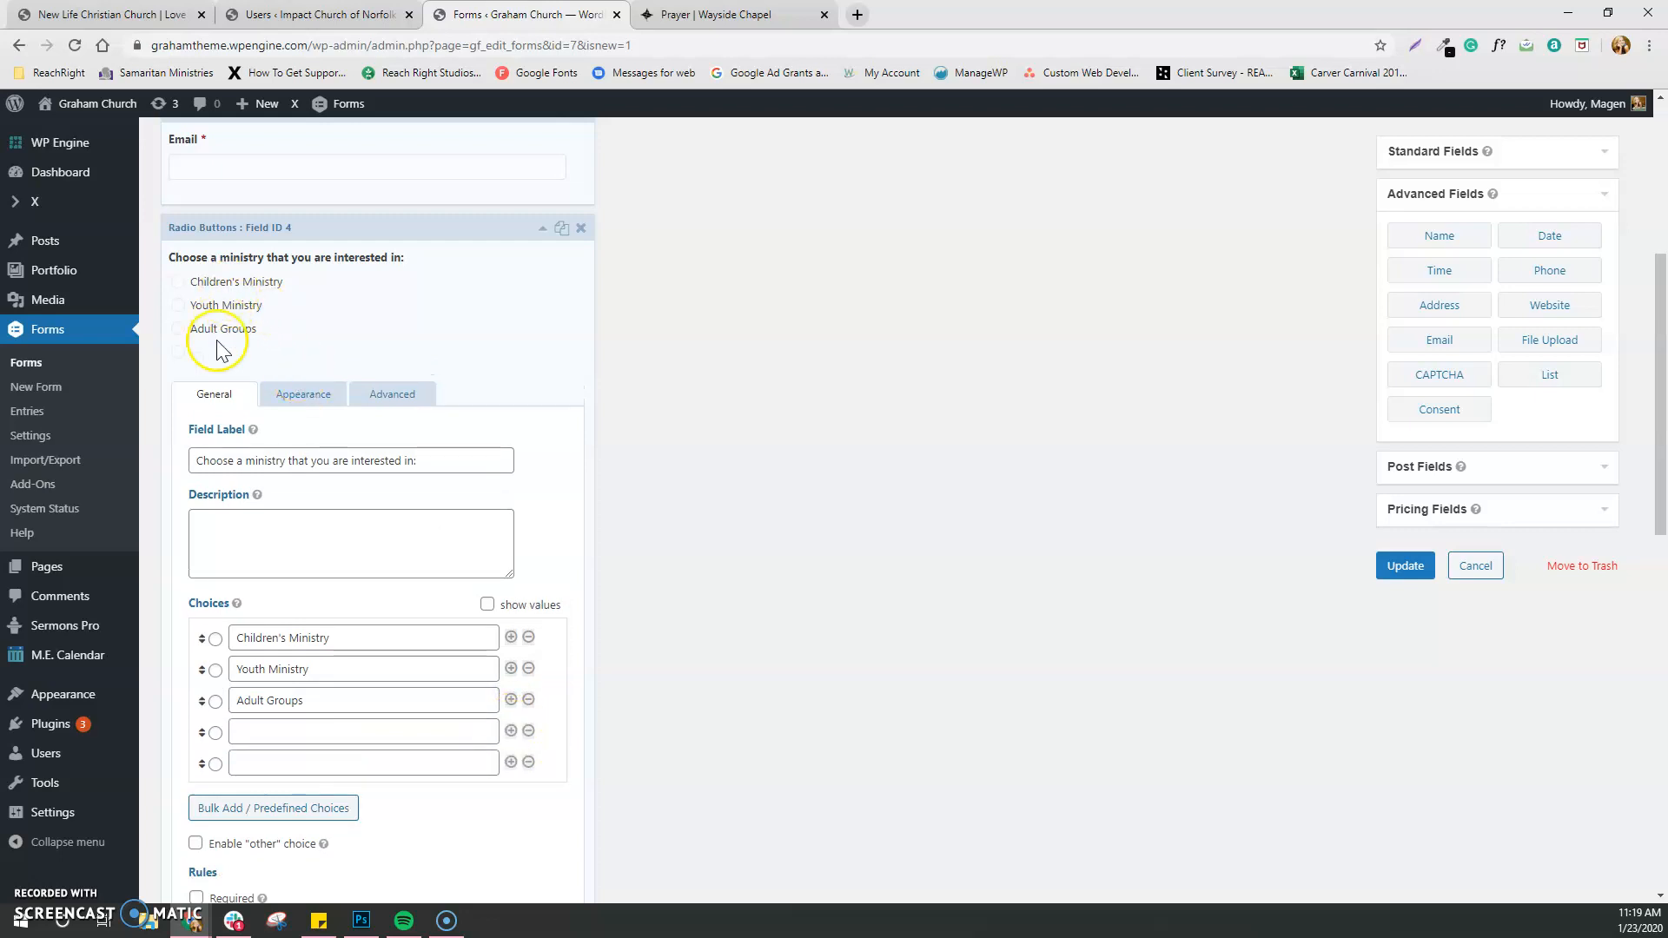
{"action": "left_click", "coordinate": [287, 734]}
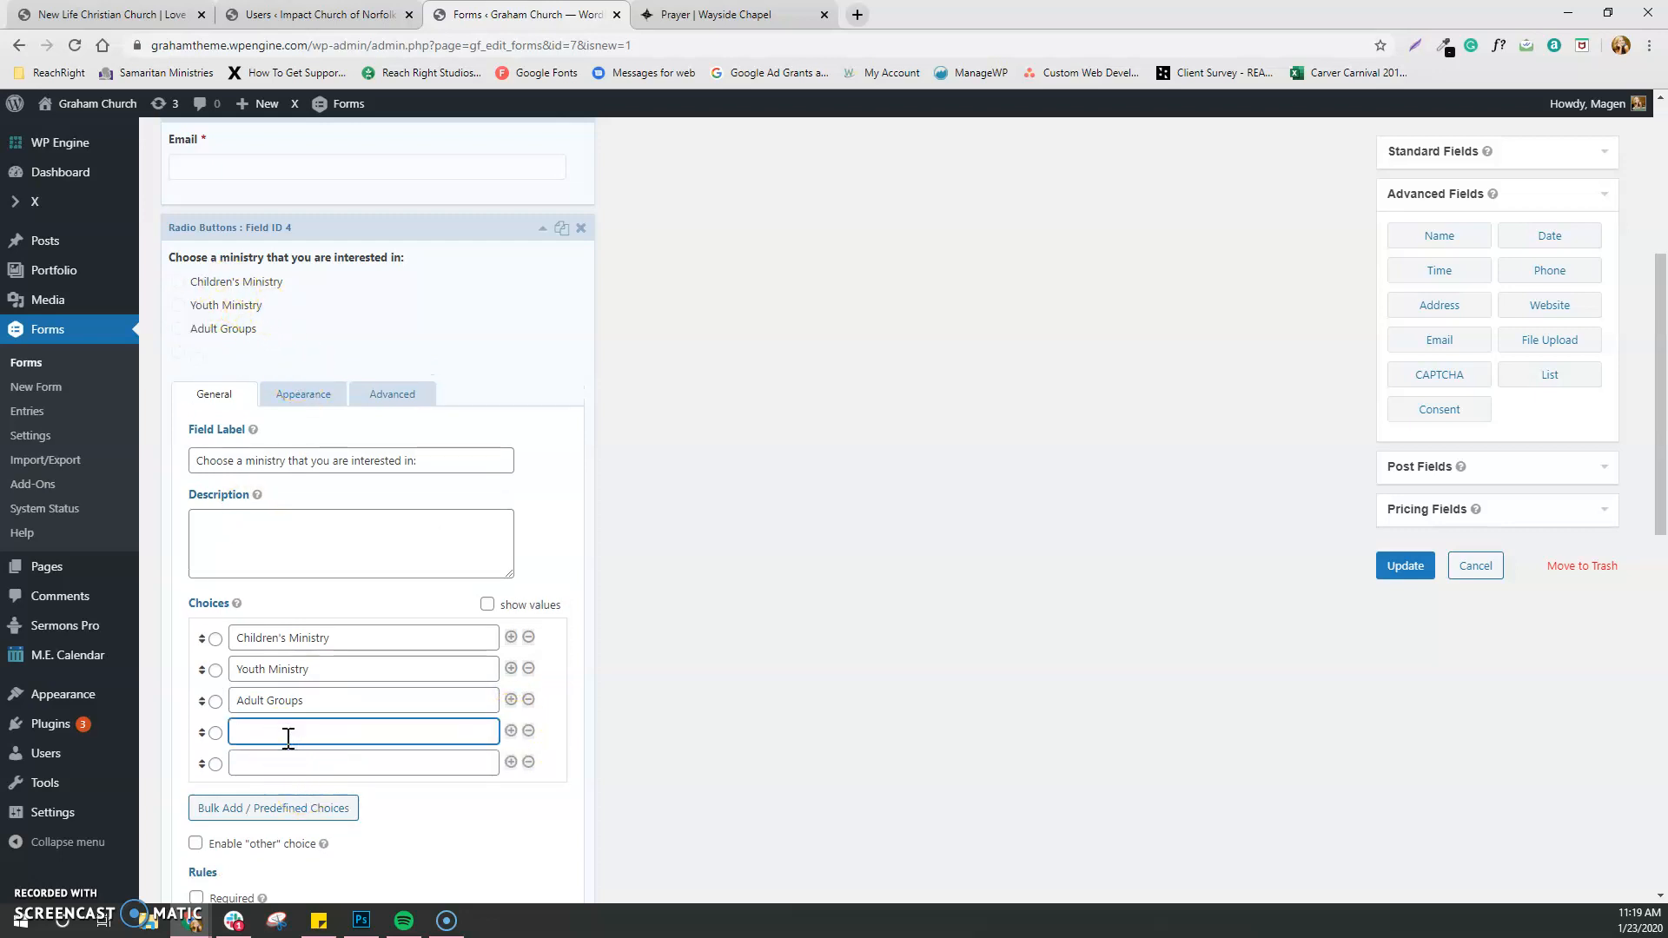
{"action": "type", "text": "Seniors"}
{"action": "key", "text": "Tab"}
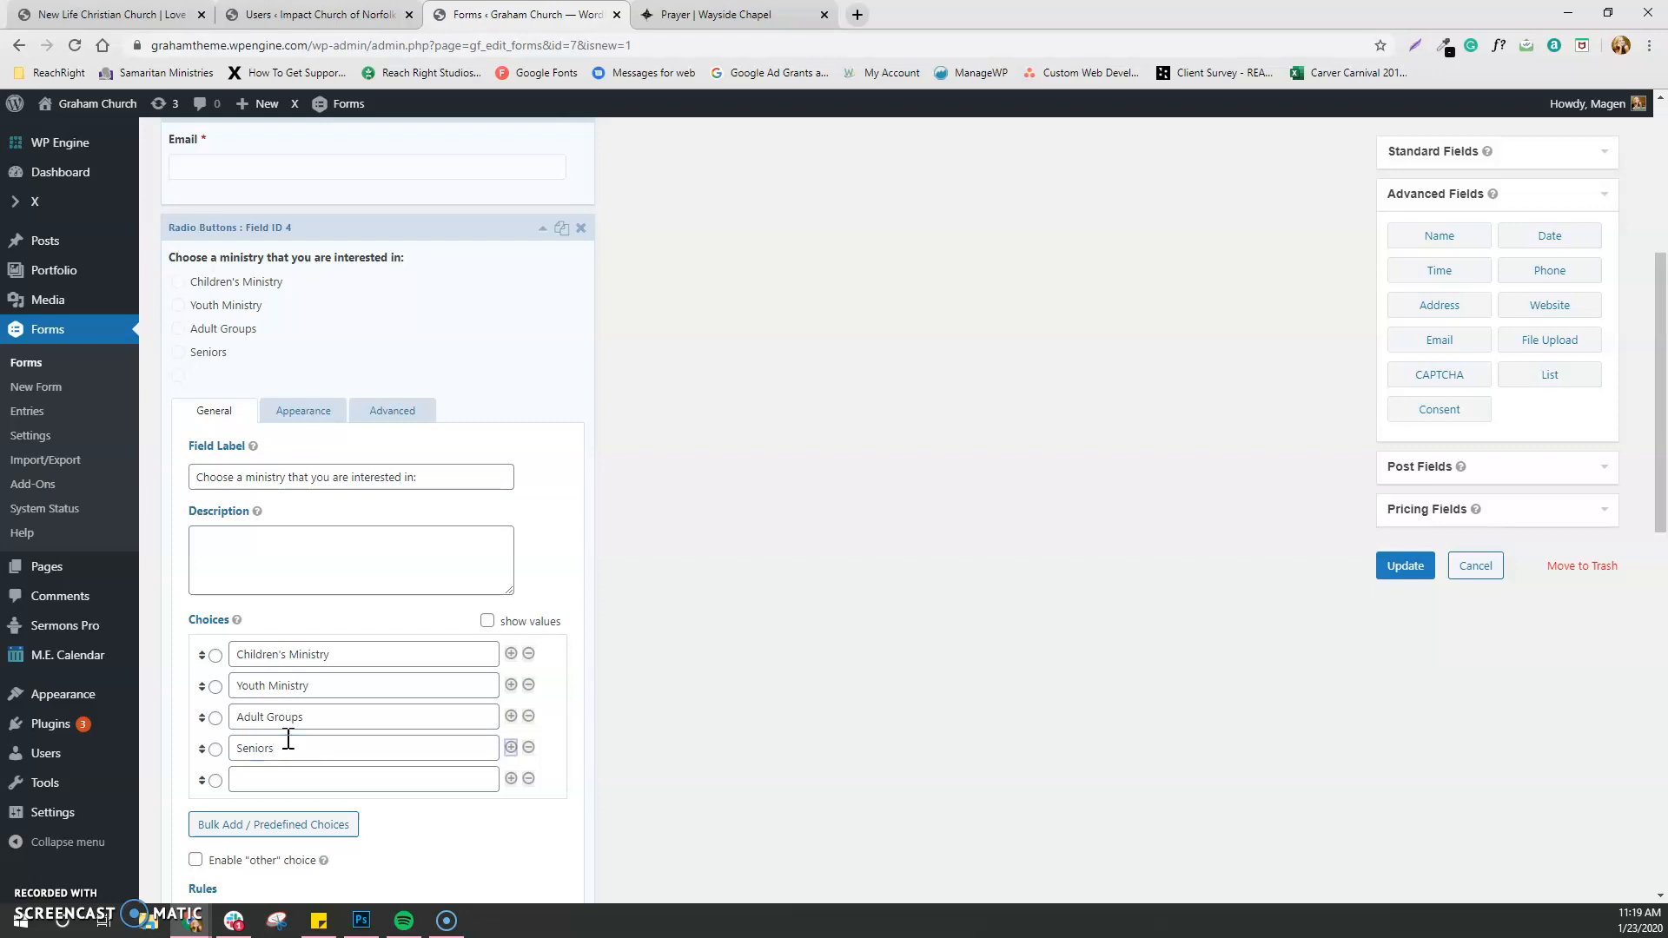
{"action": "key", "text": "Tab"}
{"action": "type", "text": "P"}
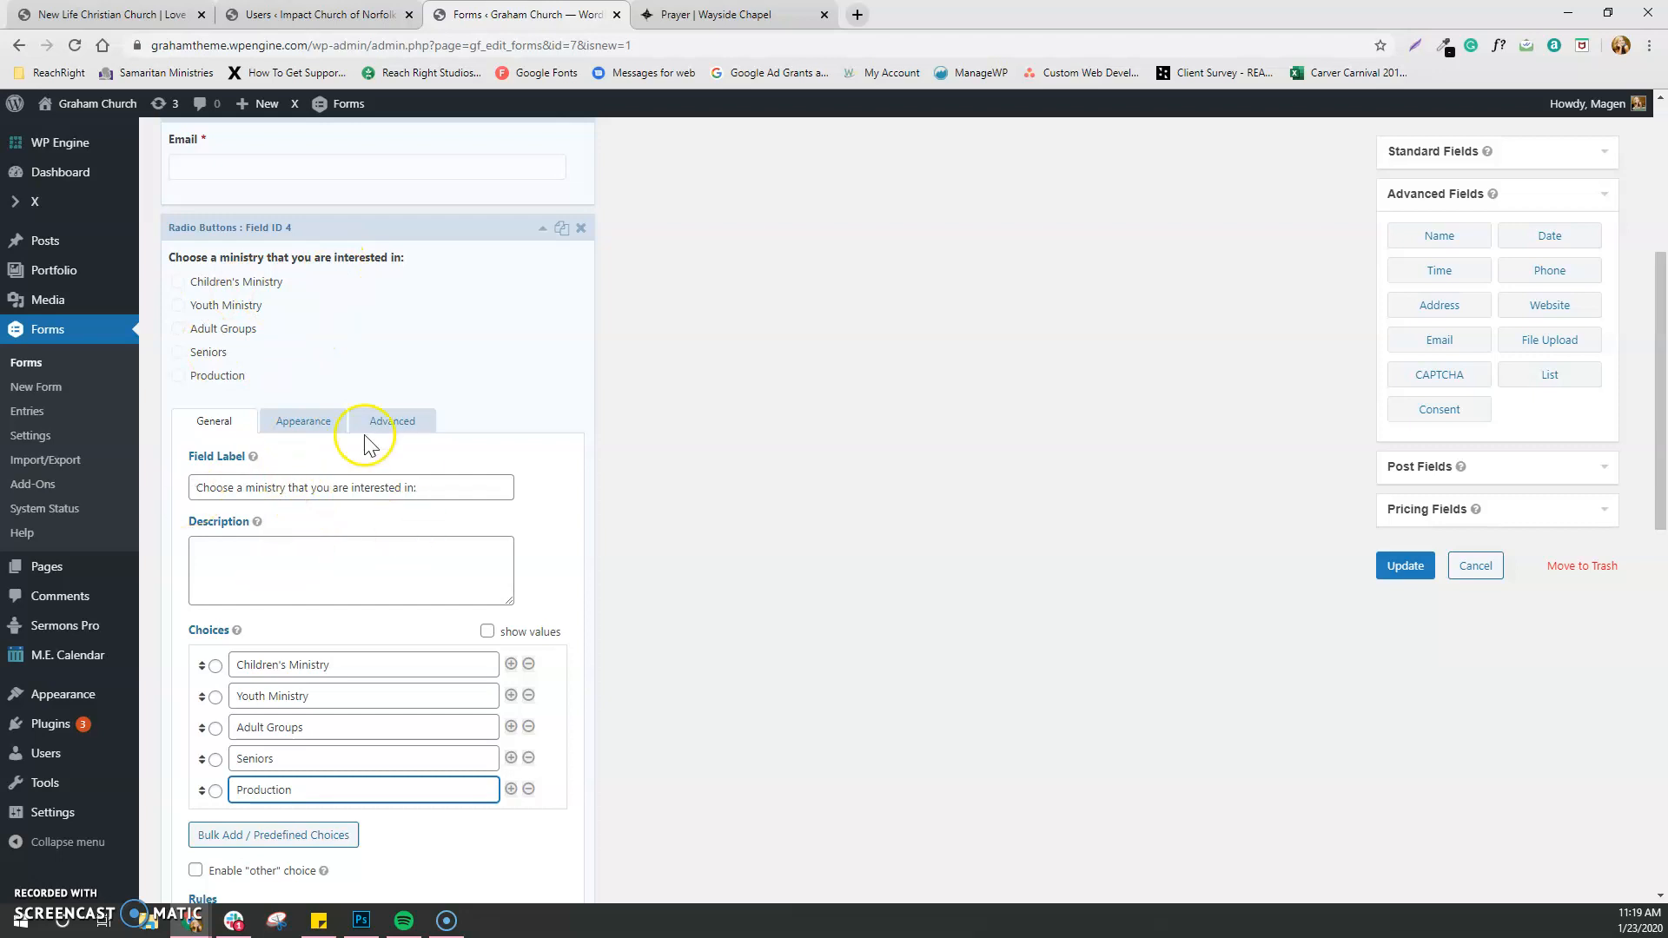
Try making the ministry radio buttons field required, and clear the requirement again
{"action": "scroll", "coordinate": [397, 618], "scroll_direction": "down", "scroll_amount": 1}
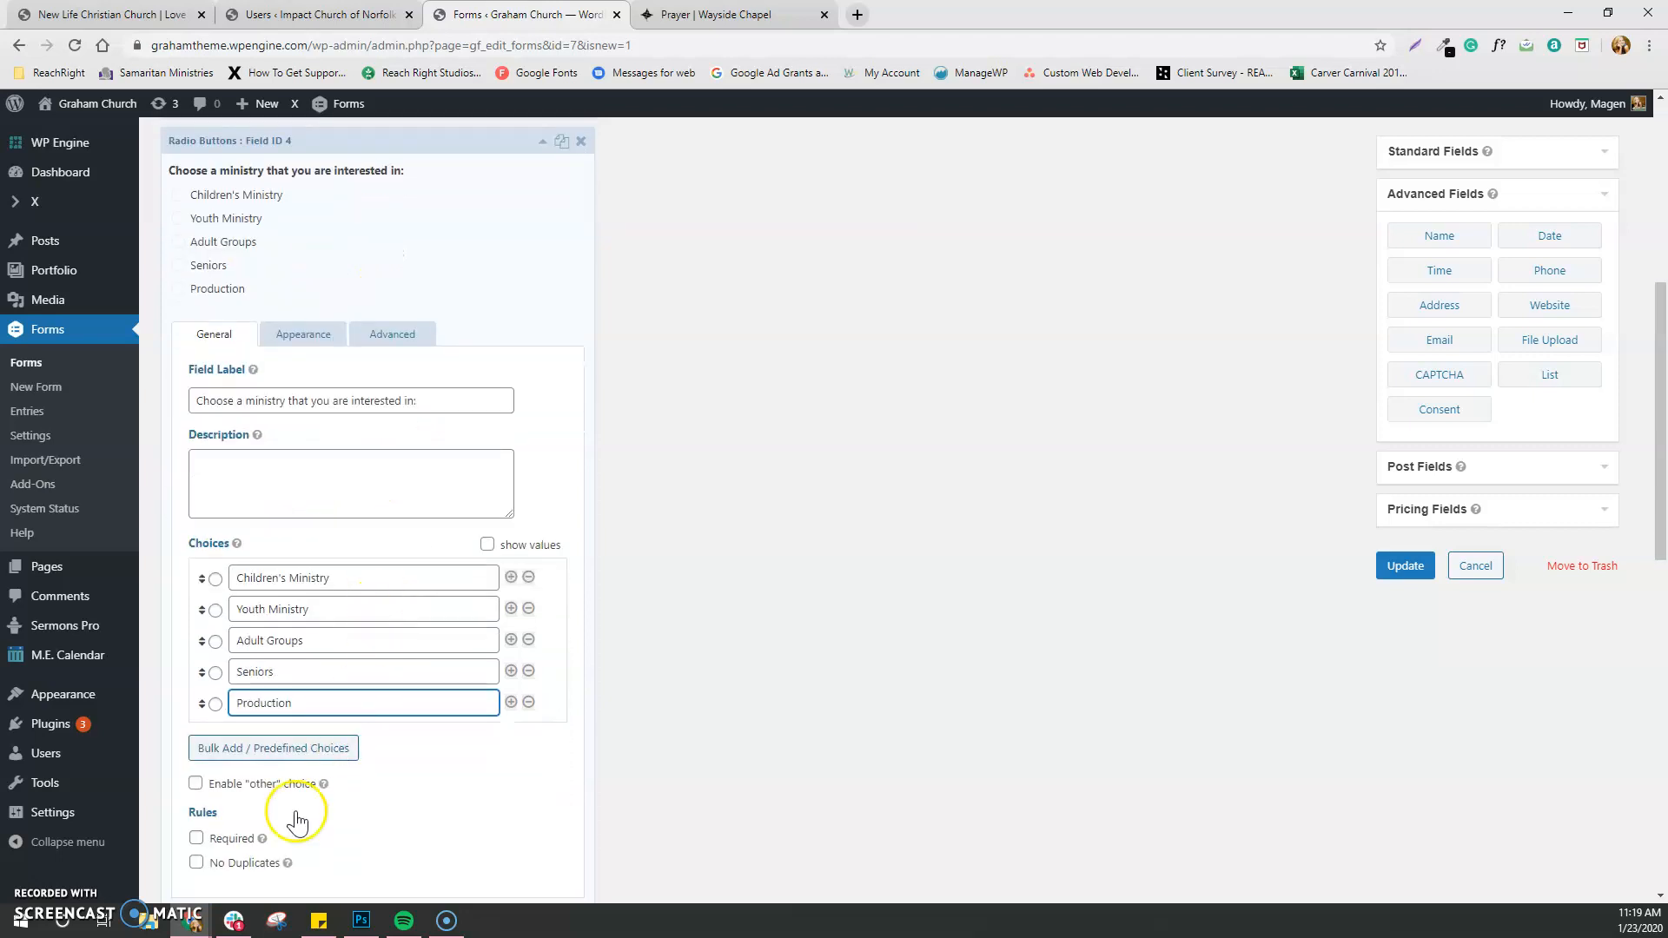
{"action": "left_click", "coordinate": [236, 849]}
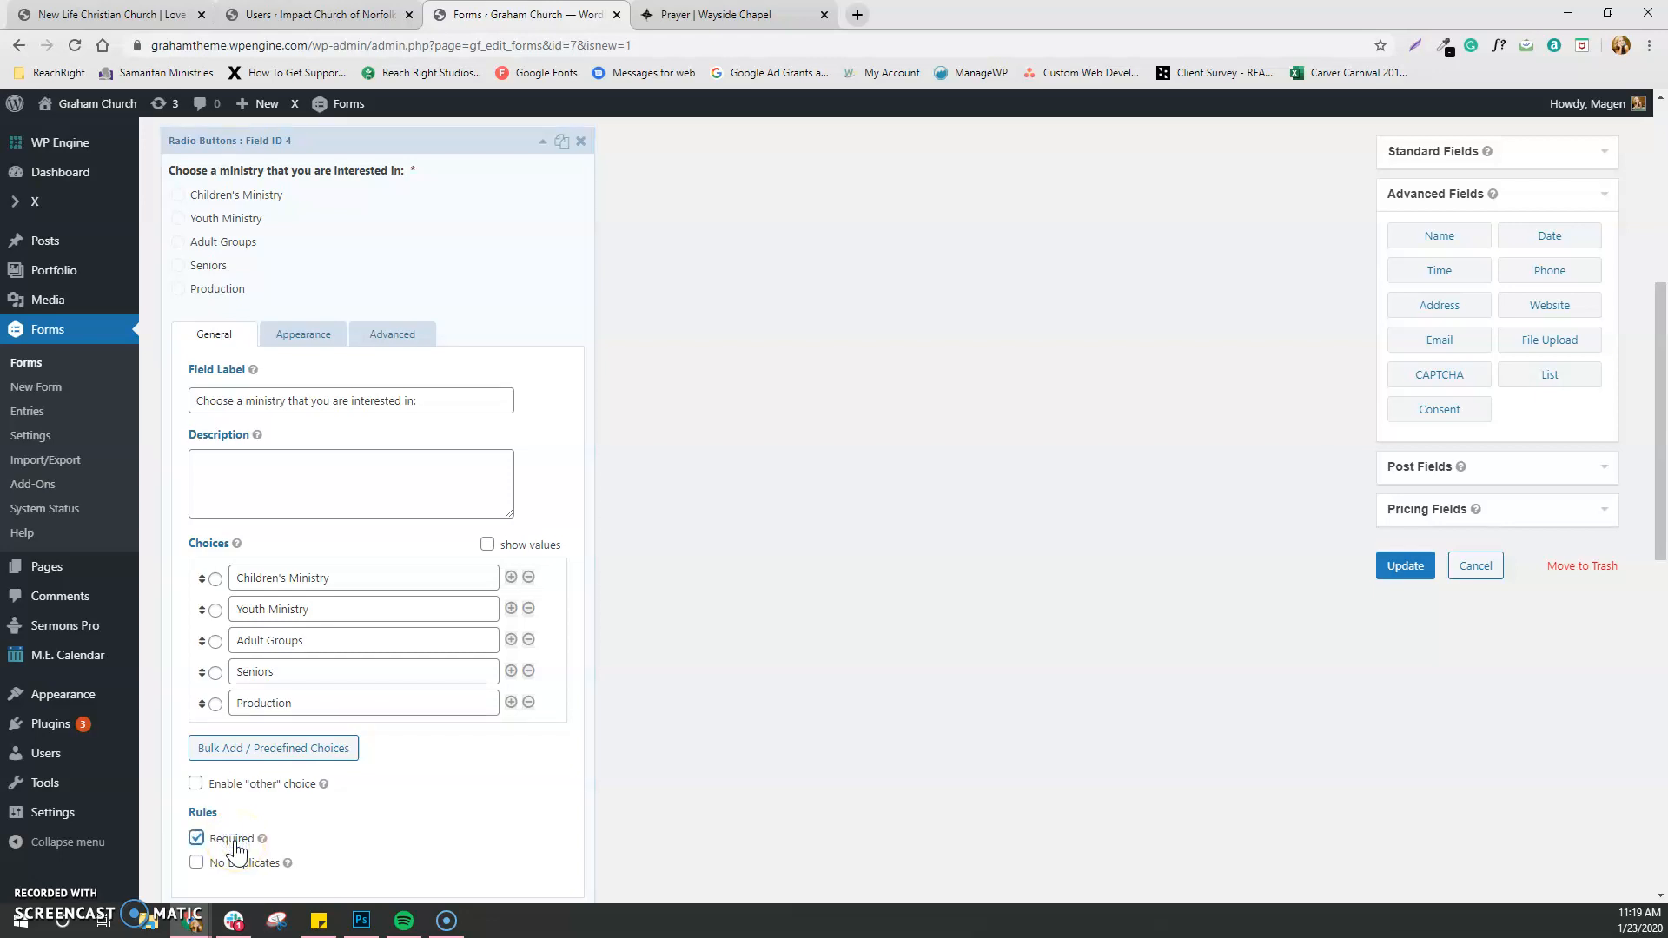
Label the checkboxes field "Choose your area on interest"
{"action": "scroll", "coordinate": [429, 811], "scroll_direction": "down", "scroll_amount": 4}
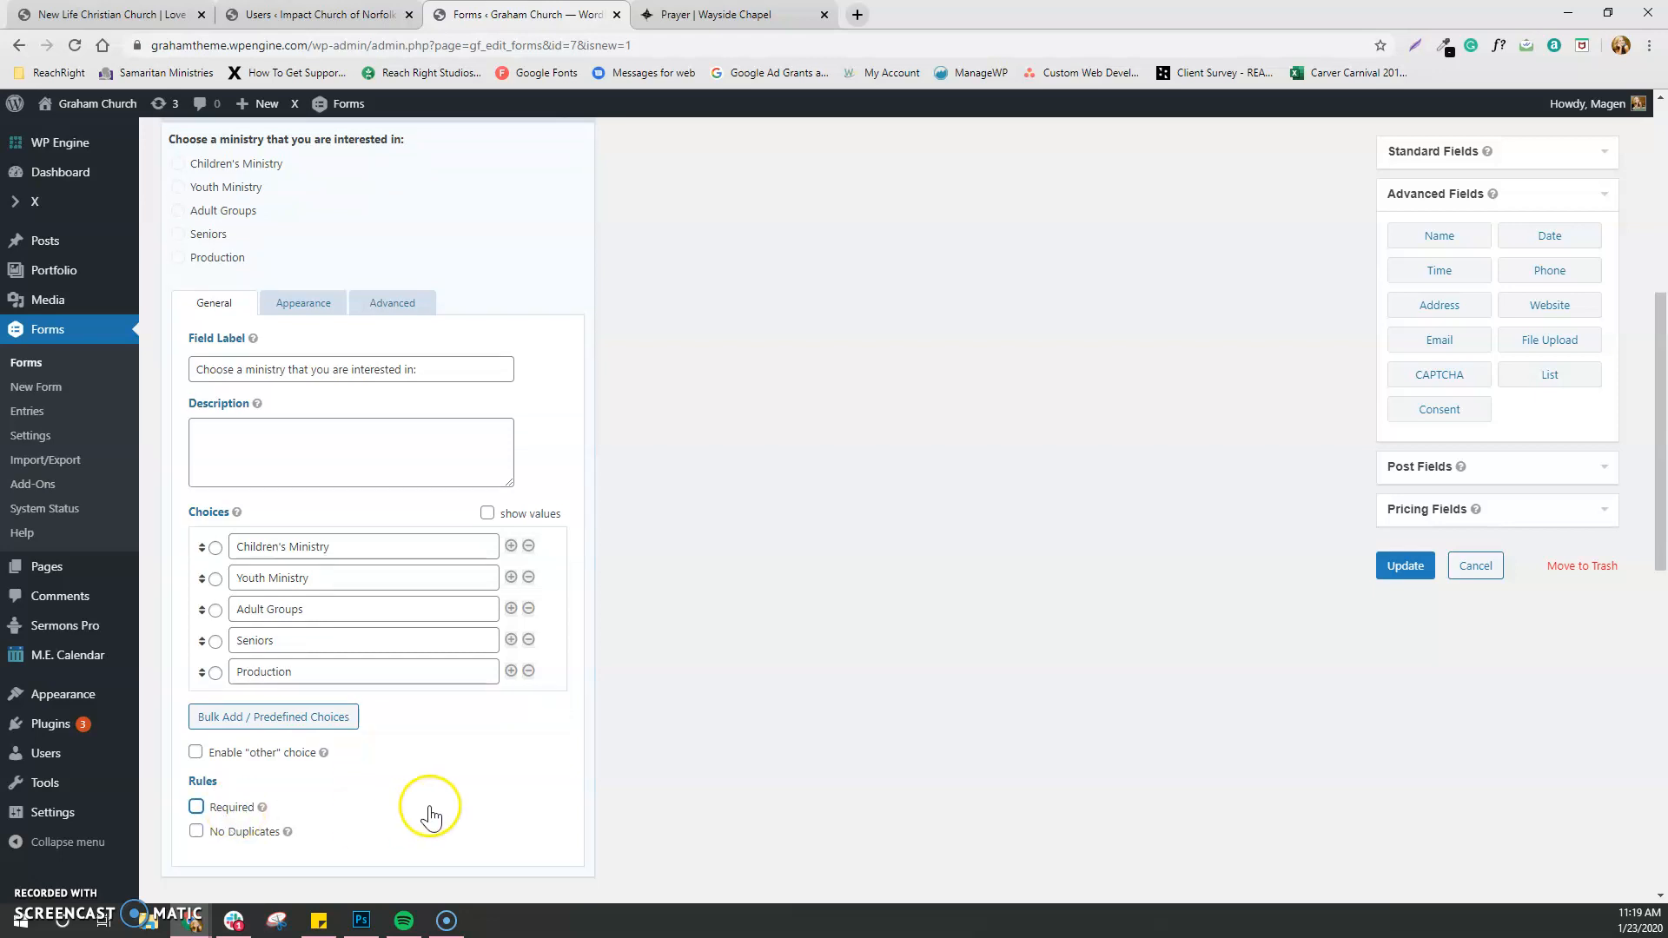
{"action": "left_click", "coordinate": [542, 590]}
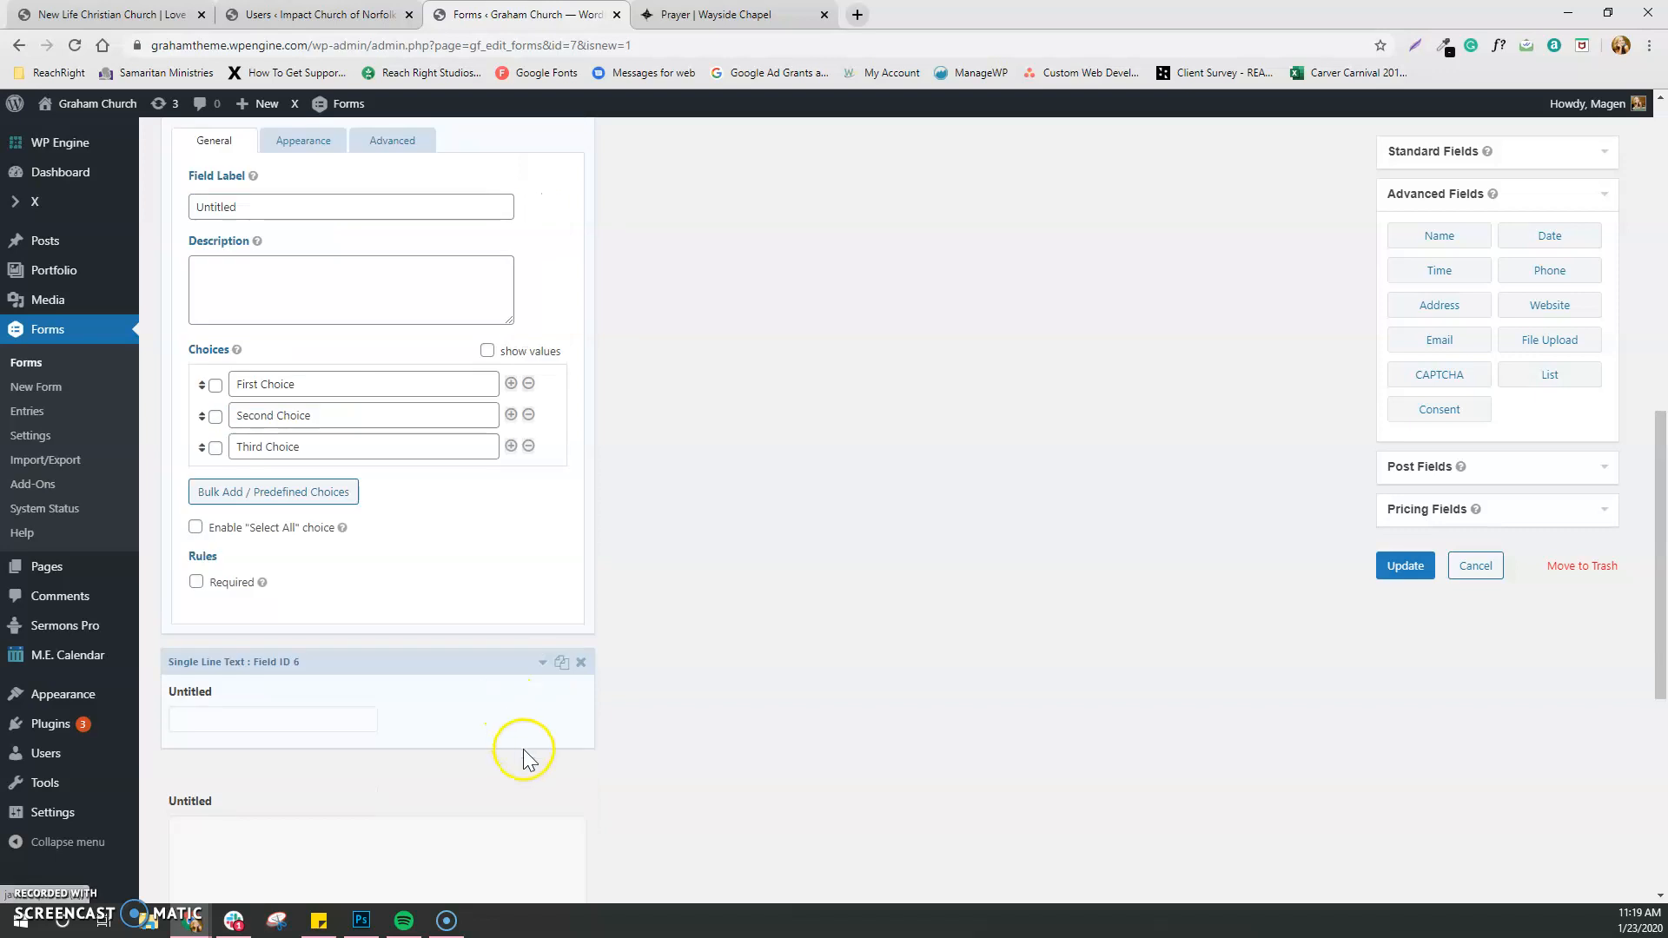
{"action": "left_click_drag", "start_coordinate": [262, 294], "coordinate": [185, 293]}
{"action": "type", "text": "Choose your area on inte"}
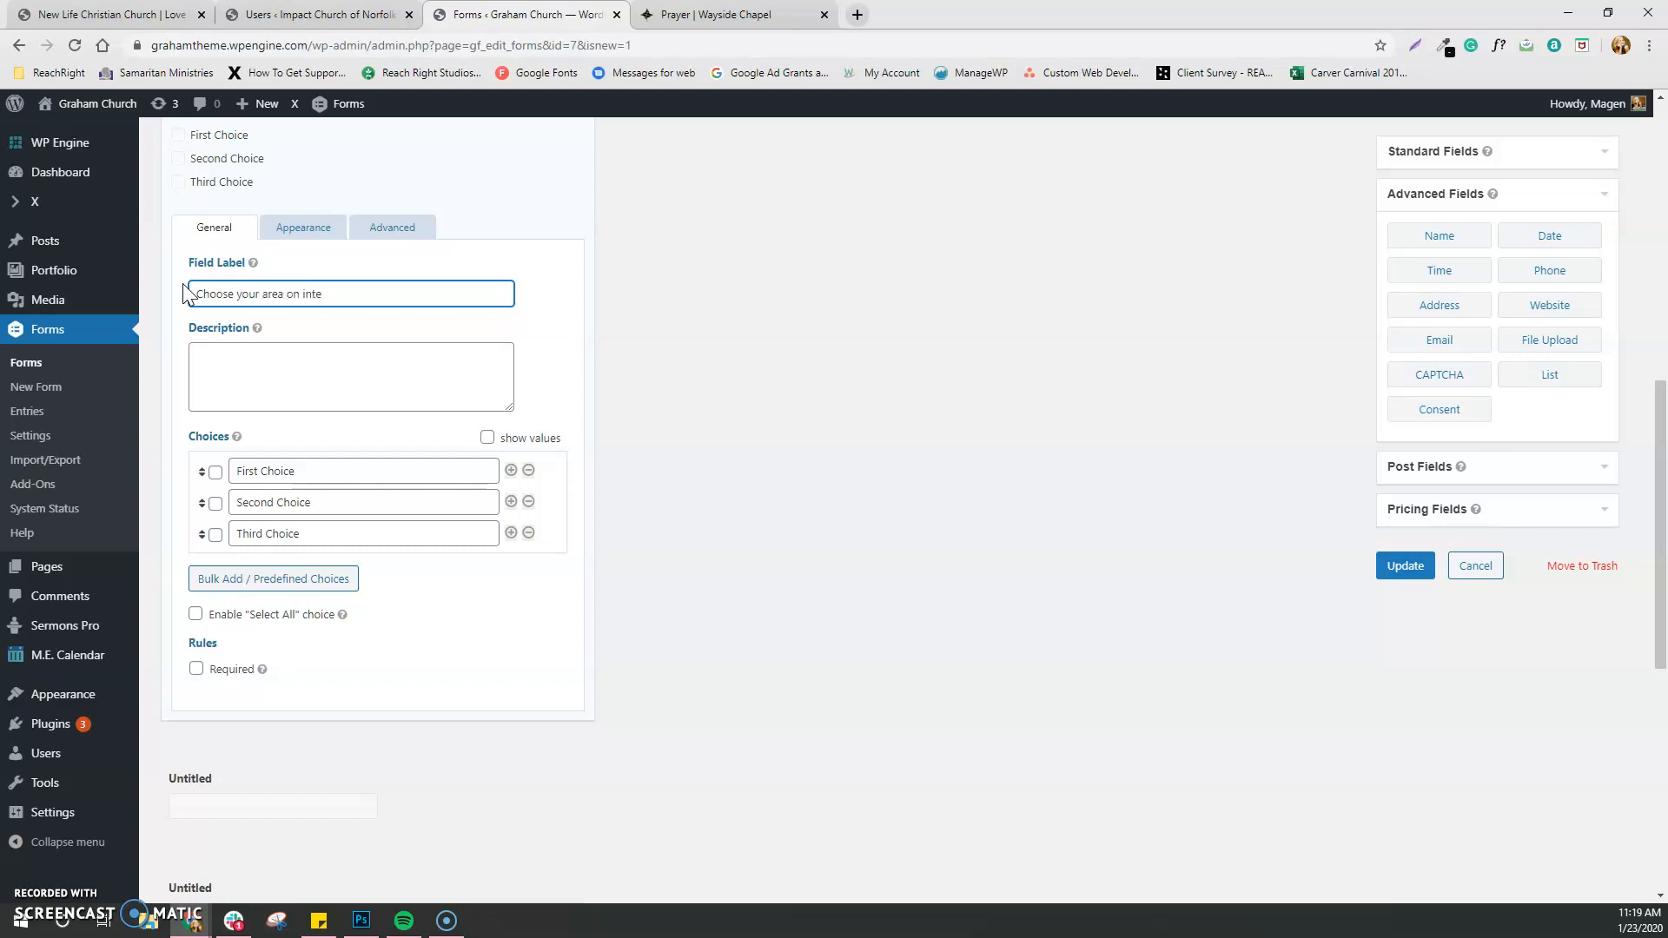
{"action": "type", "text": "rest"}
Make the checkboxes field required, leaving its choices as they are
{"action": "left_click_drag", "start_coordinate": [234, 471], "coordinate": [295, 471]}
{"action": "scroll", "coordinate": [328, 495], "scroll_direction": "down", "scroll_amount": 1}
{"action": "scroll", "coordinate": [304, 374], "scroll_direction": "up", "scroll_amount": 2}
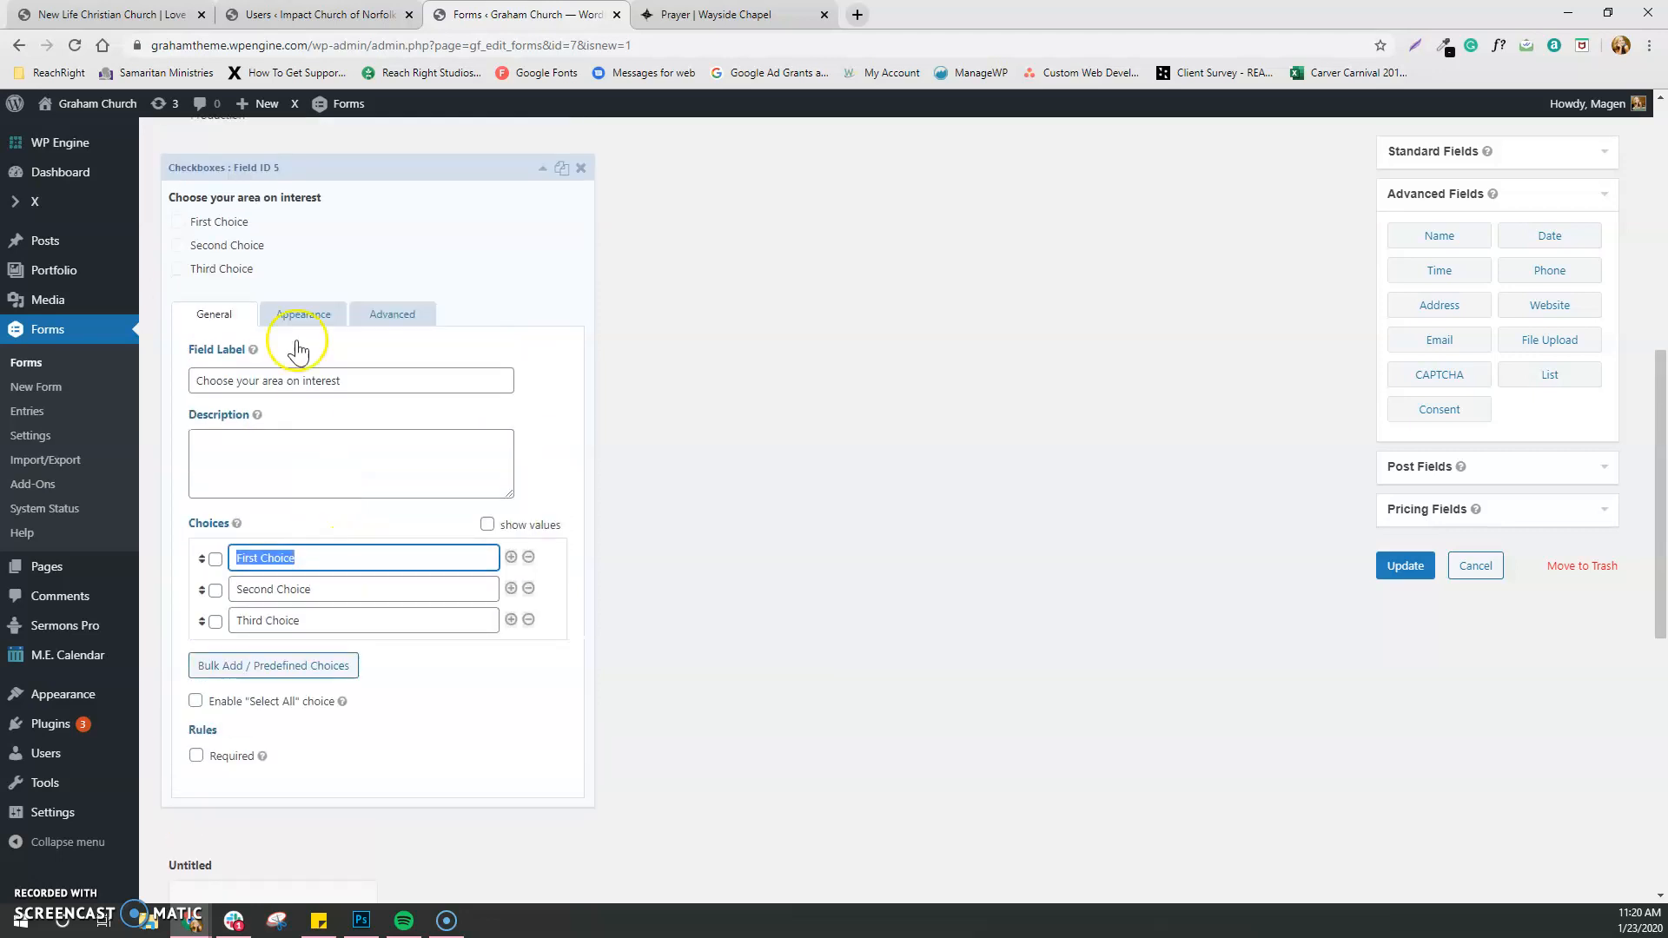
{"action": "scroll", "coordinate": [416, 669], "scroll_direction": "down", "scroll_amount": 1}
{"action": "left_click", "coordinate": [198, 668]}
Label the single line text field "Are you a church member?" and expand the list of standard fields
{"action": "scroll", "coordinate": [391, 678], "scroll_direction": "down", "scroll_amount": 4}
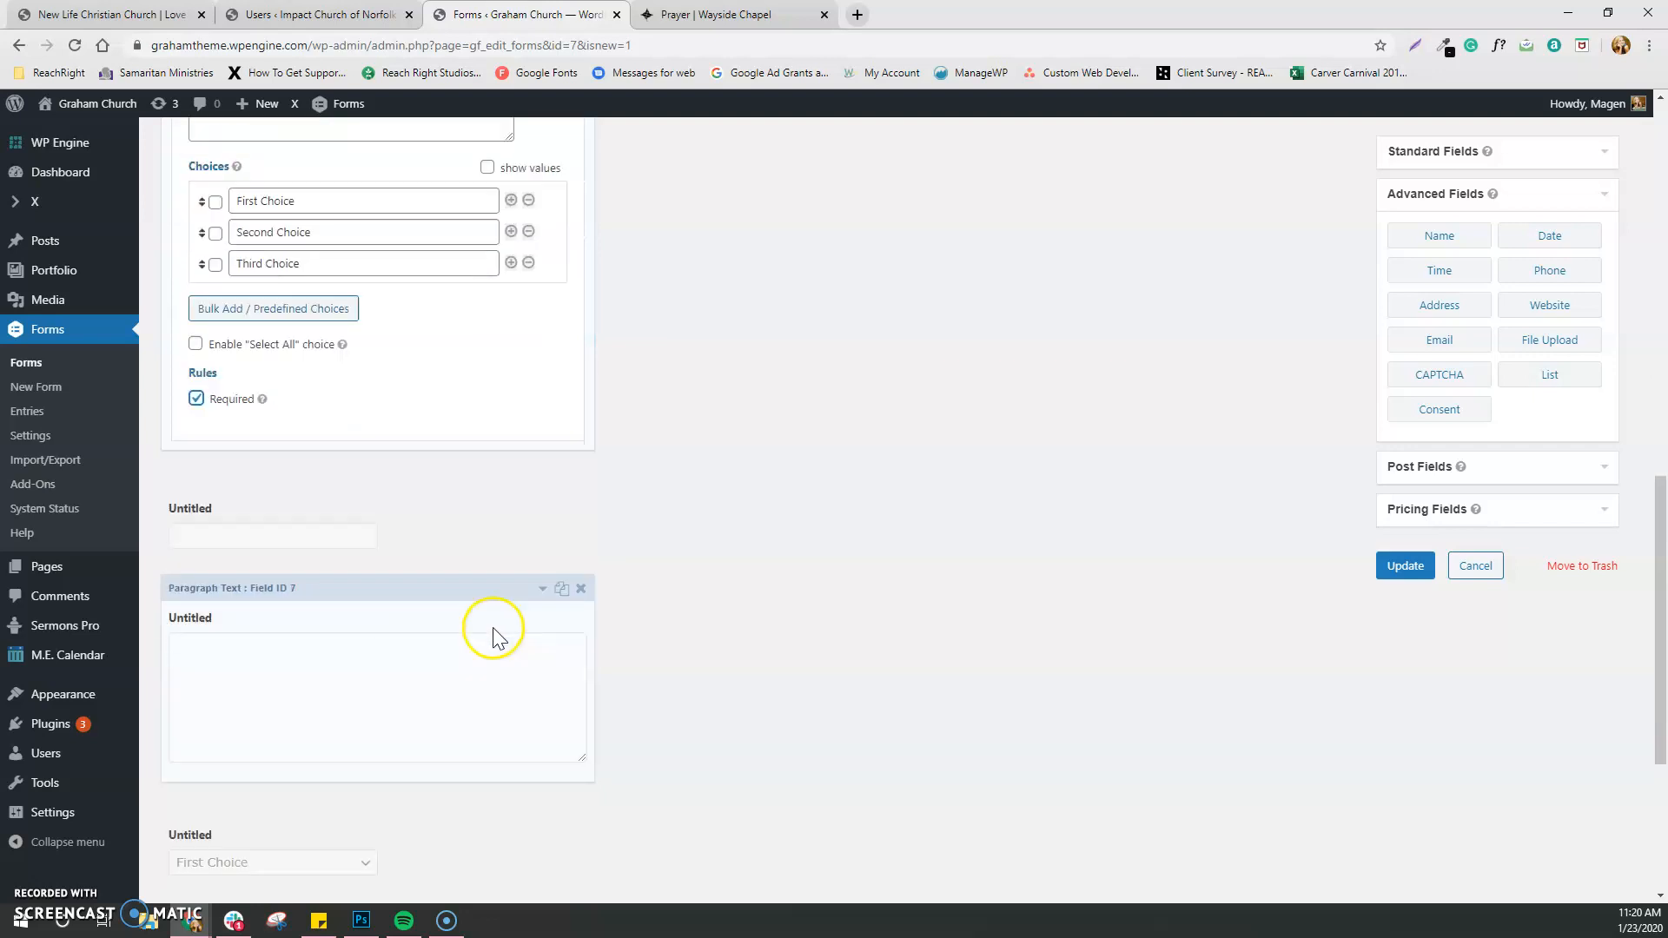
{"action": "left_click", "coordinate": [543, 401]}
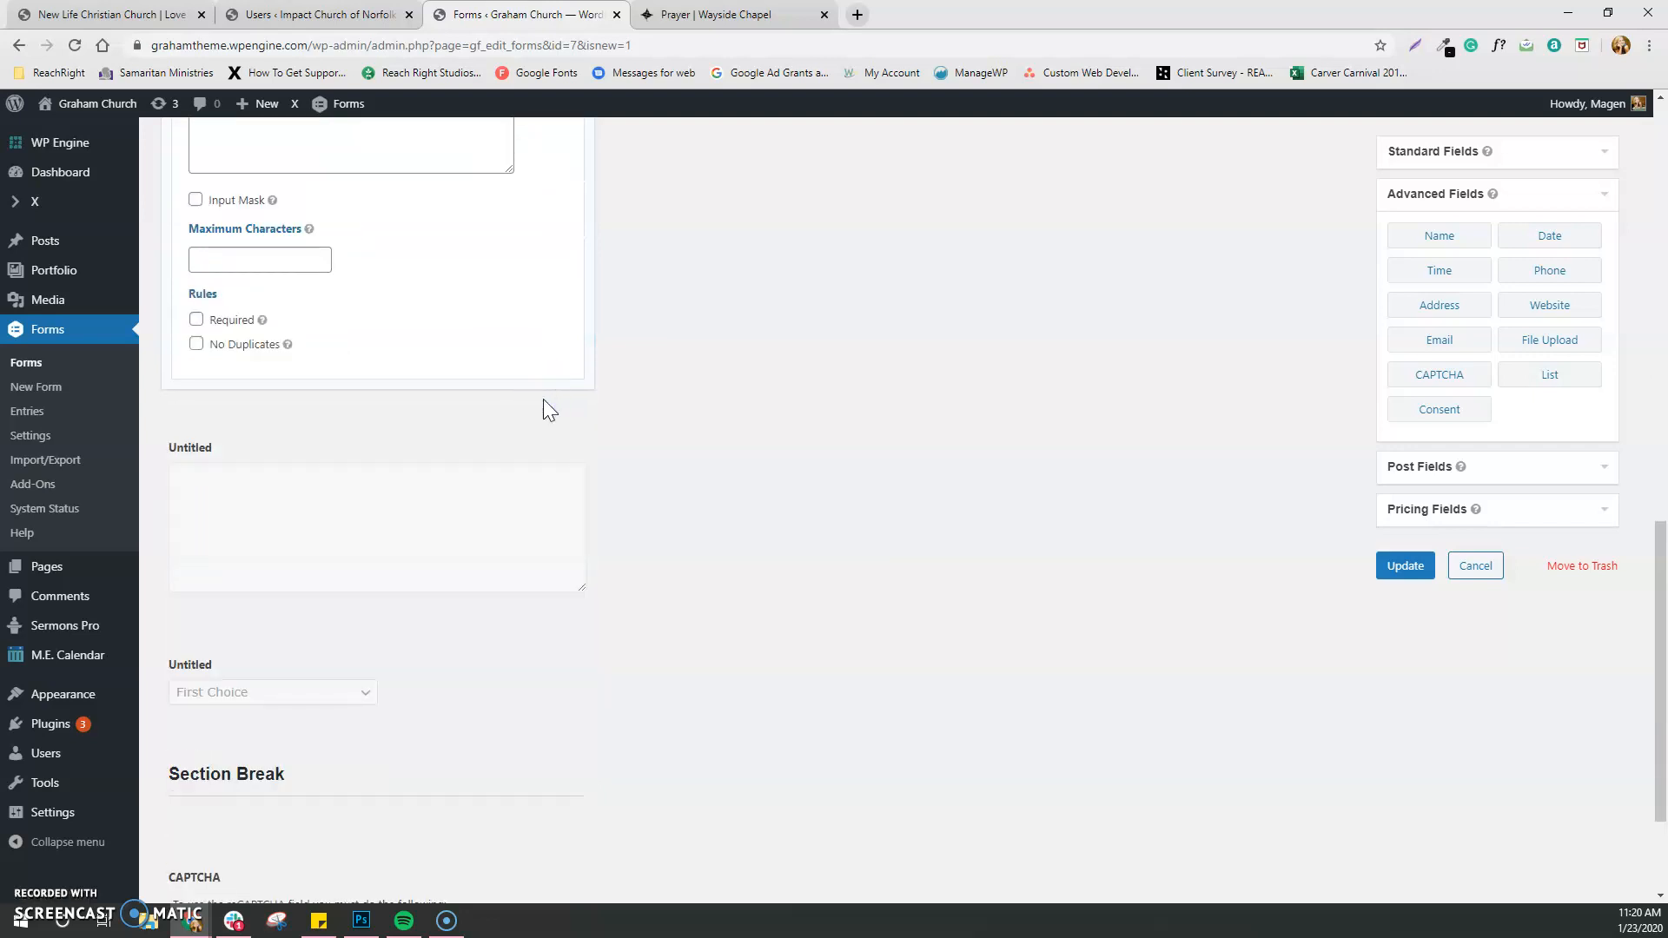
{"action": "left_click", "coordinate": [1598, 147]}
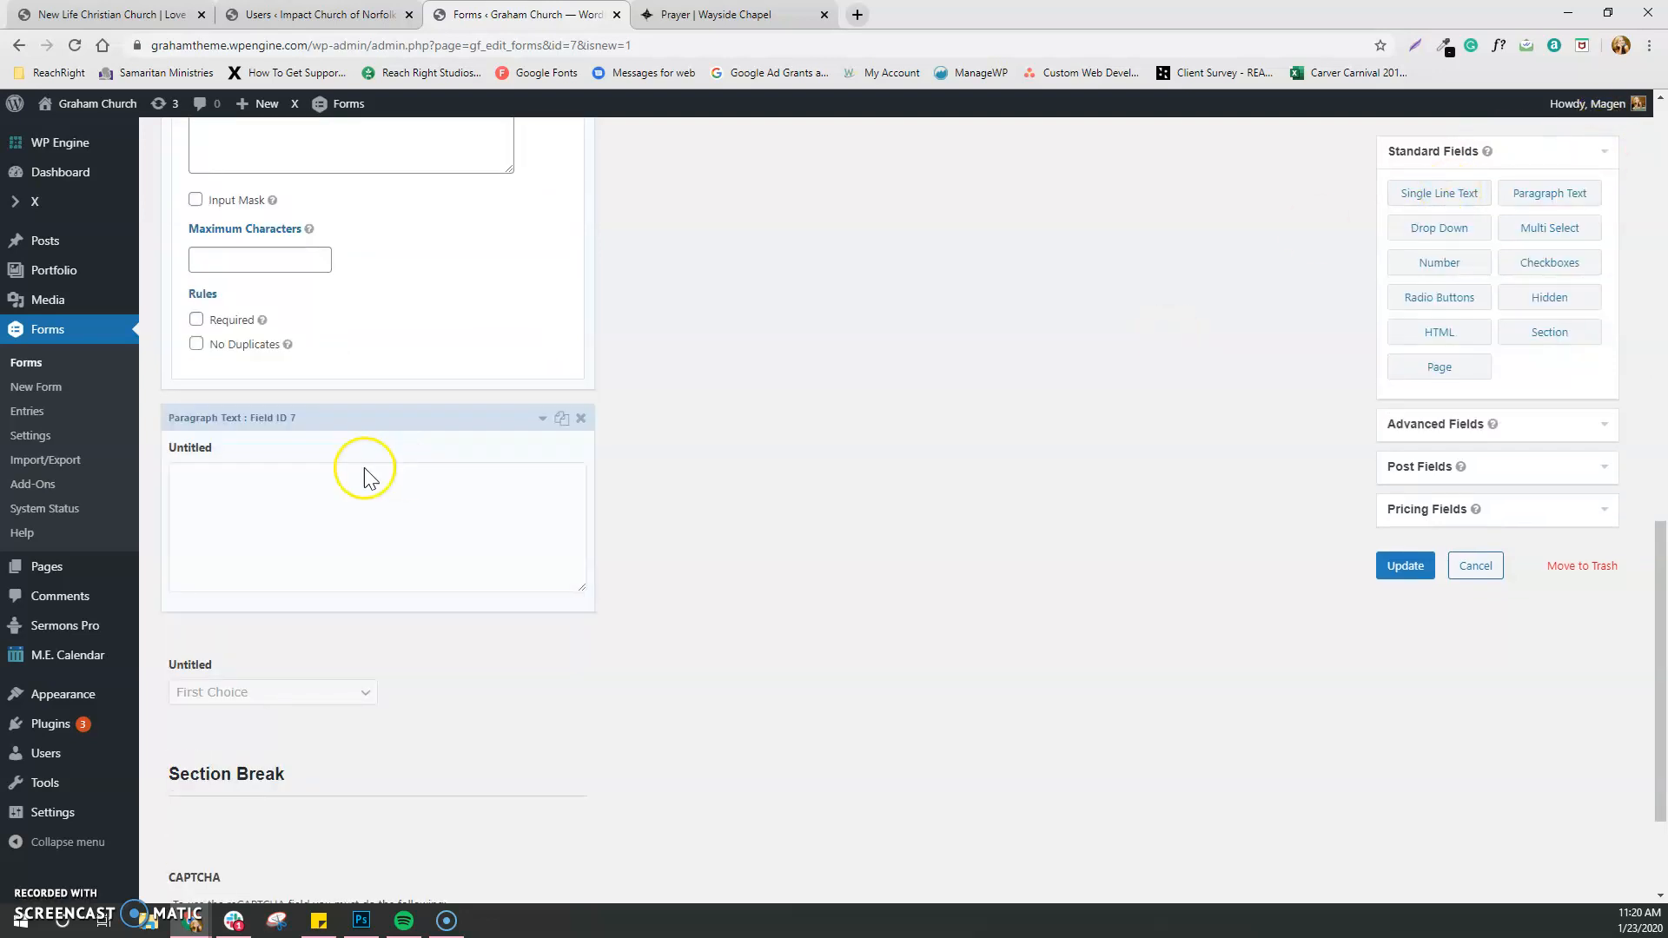
{"action": "scroll", "coordinate": [412, 382], "scroll_direction": "up", "scroll_amount": 1}
{"action": "scroll", "coordinate": [413, 382], "scroll_direction": "up", "scroll_amount": 2}
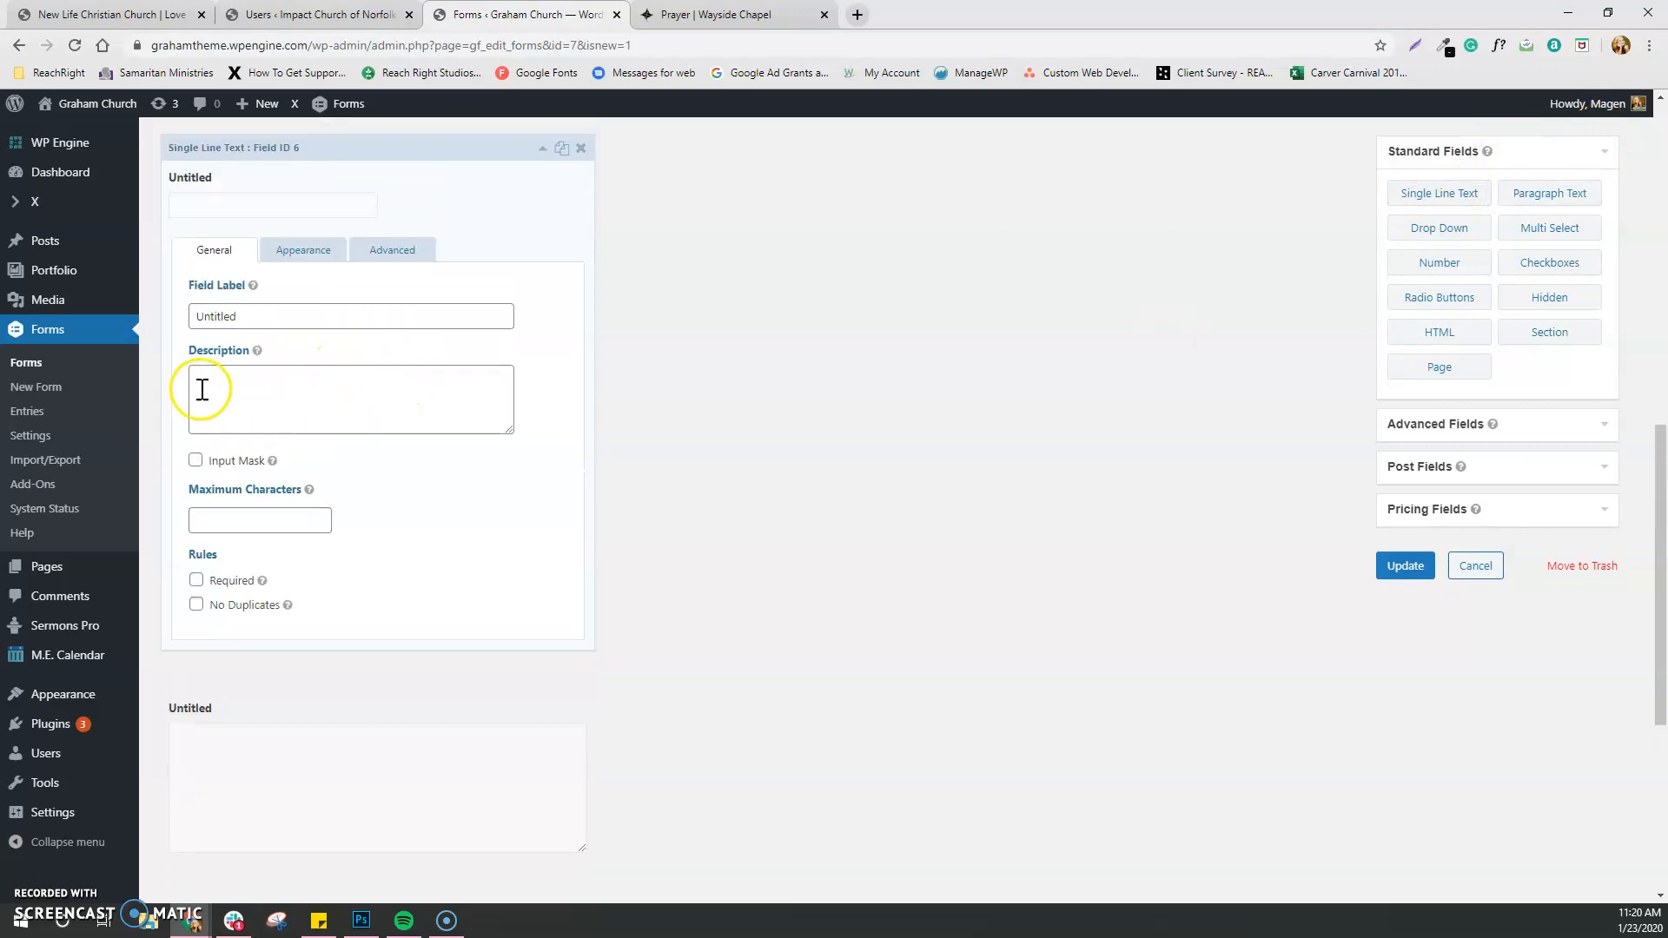
{"action": "double_click", "coordinate": [195, 317]}
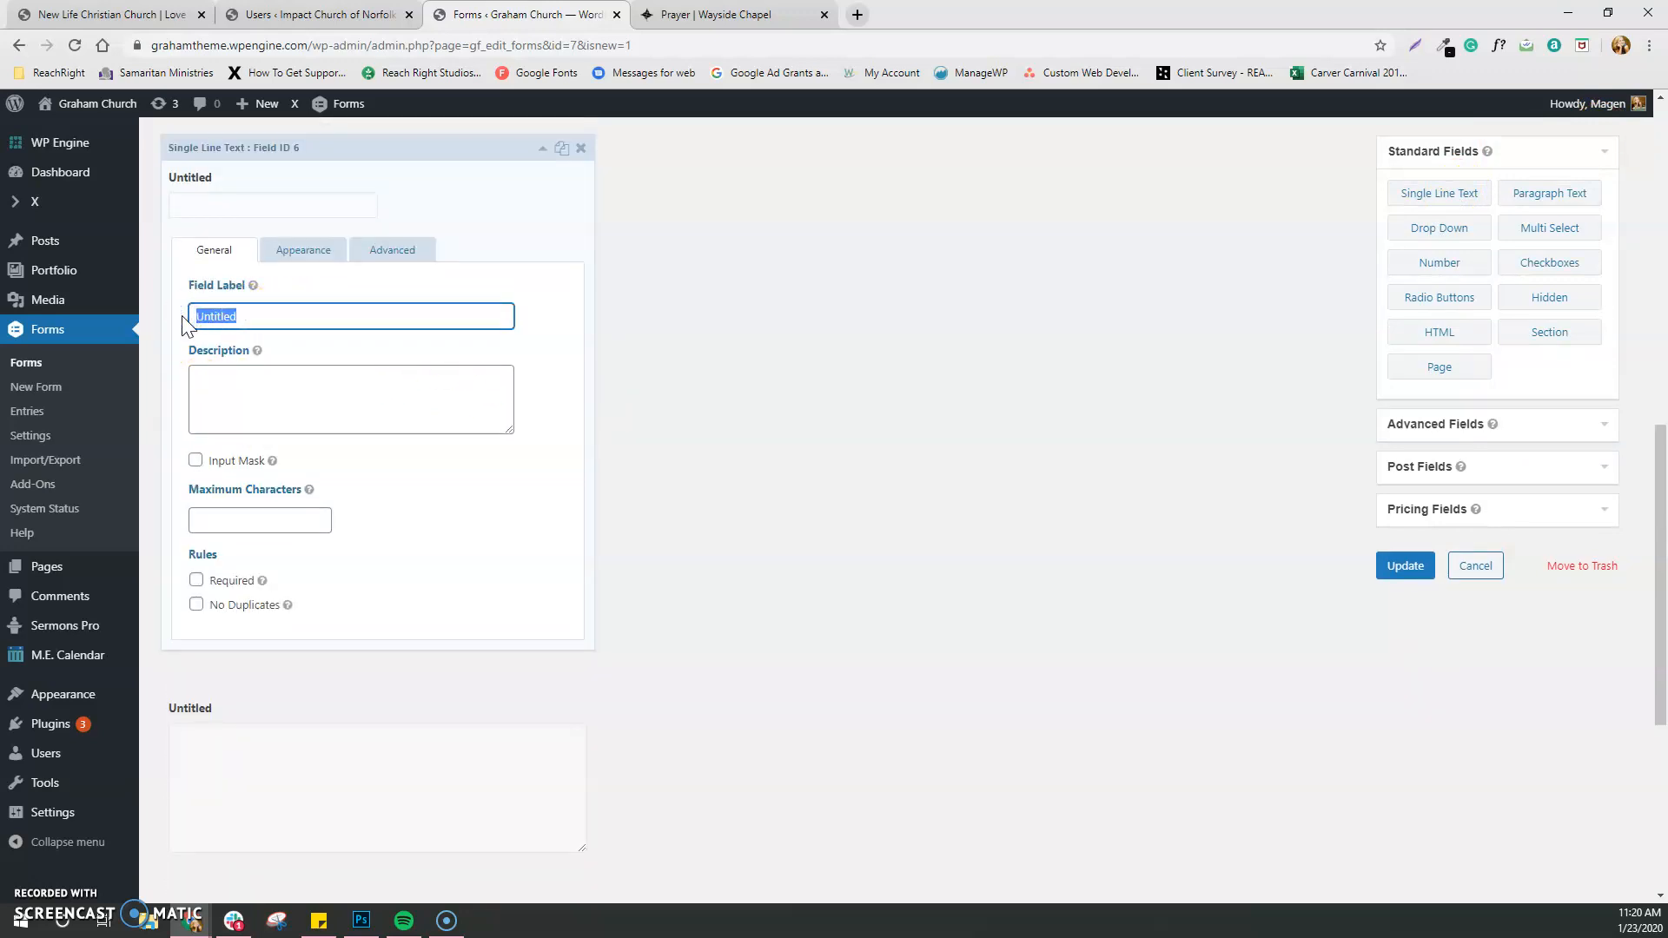
{"action": "type", "text": "AS"}
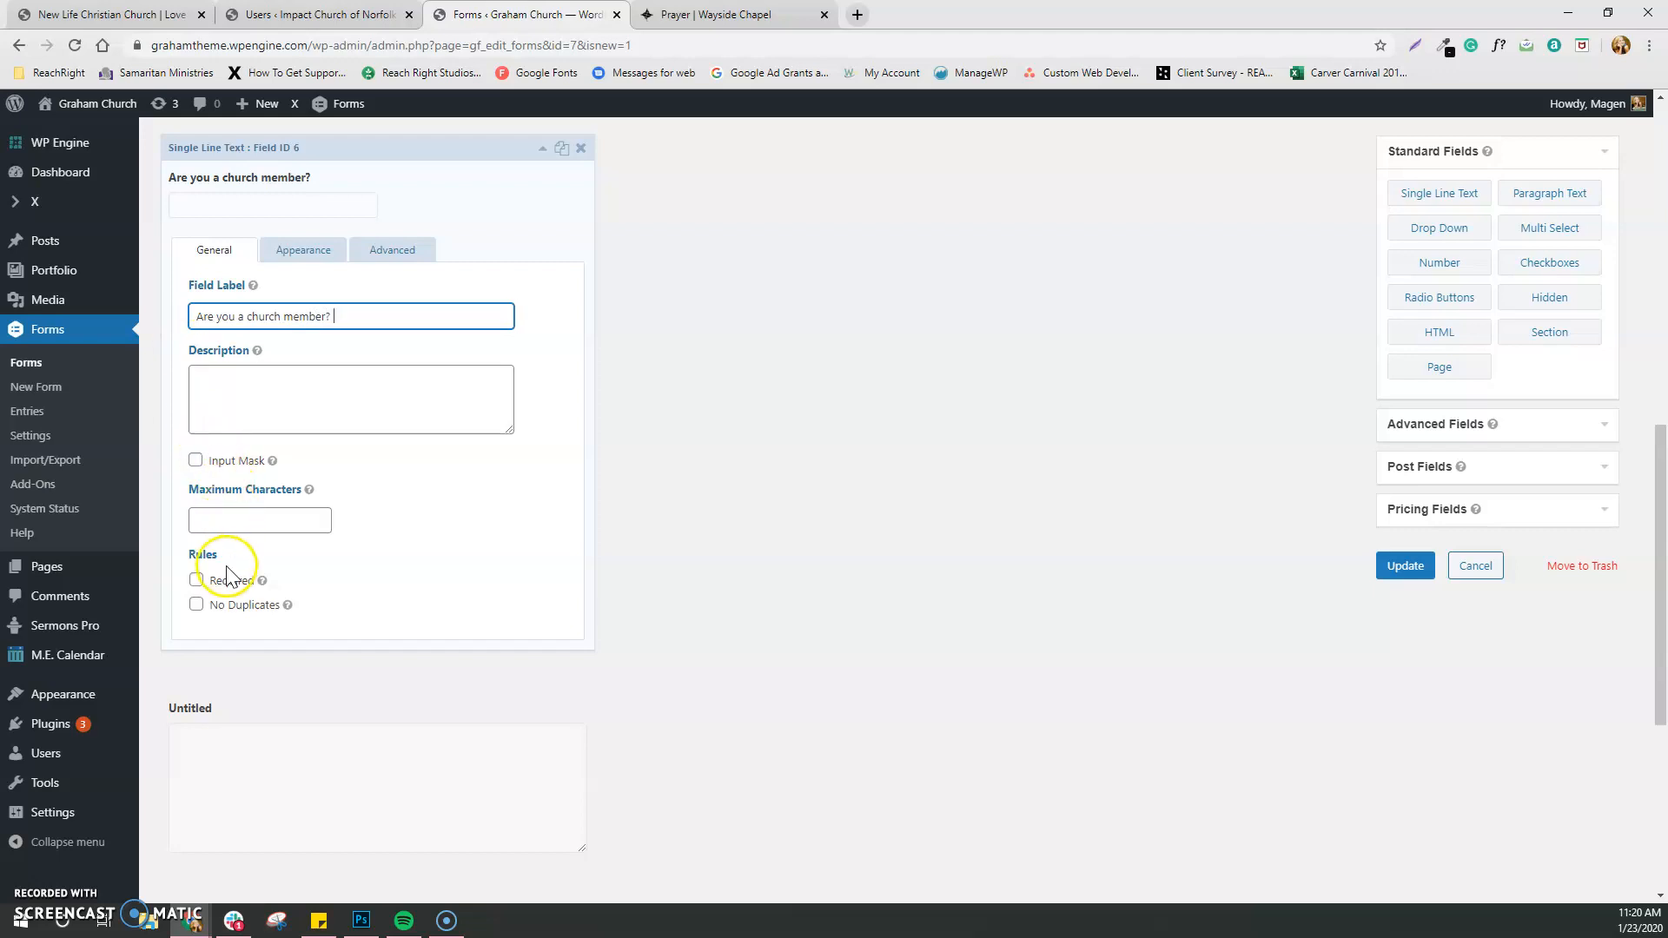
Rename the first two choices of the drop-down field to "Children's" and "Youth"
{"action": "scroll", "coordinate": [521, 607], "scroll_direction": "down", "scroll_amount": 2}
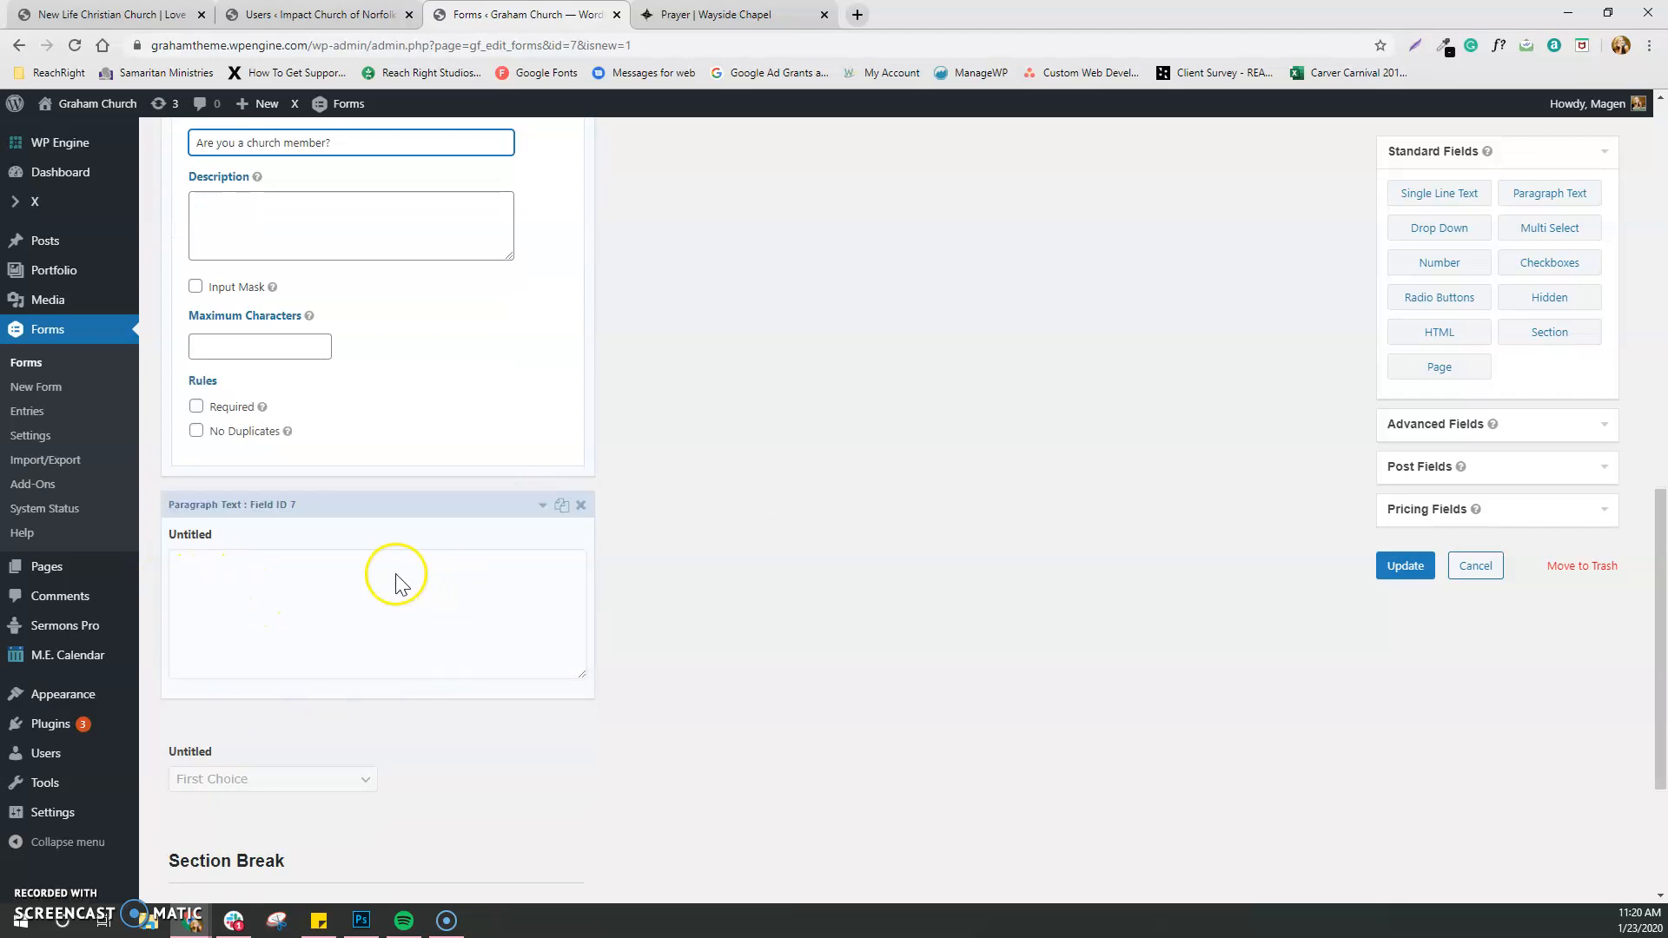
{"action": "scroll", "coordinate": [435, 599], "scroll_direction": "down", "scroll_amount": 3}
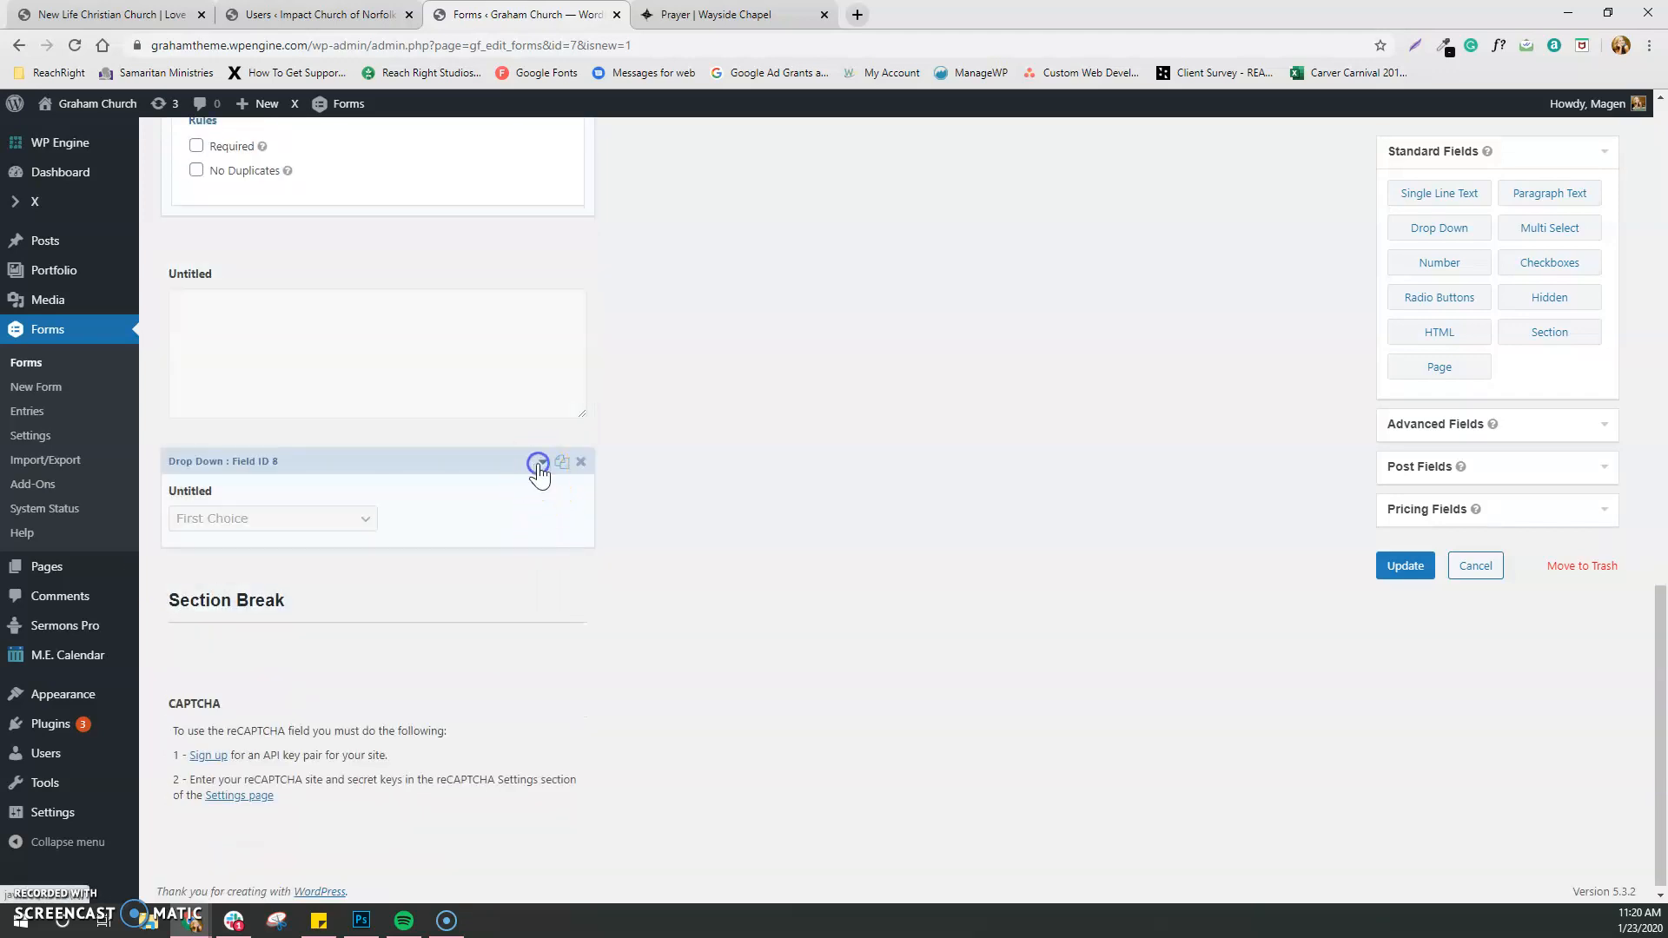
{"action": "left_click", "coordinate": [537, 458]}
{"action": "scroll", "coordinate": [400, 551], "scroll_direction": "up", "scroll_amount": 2}
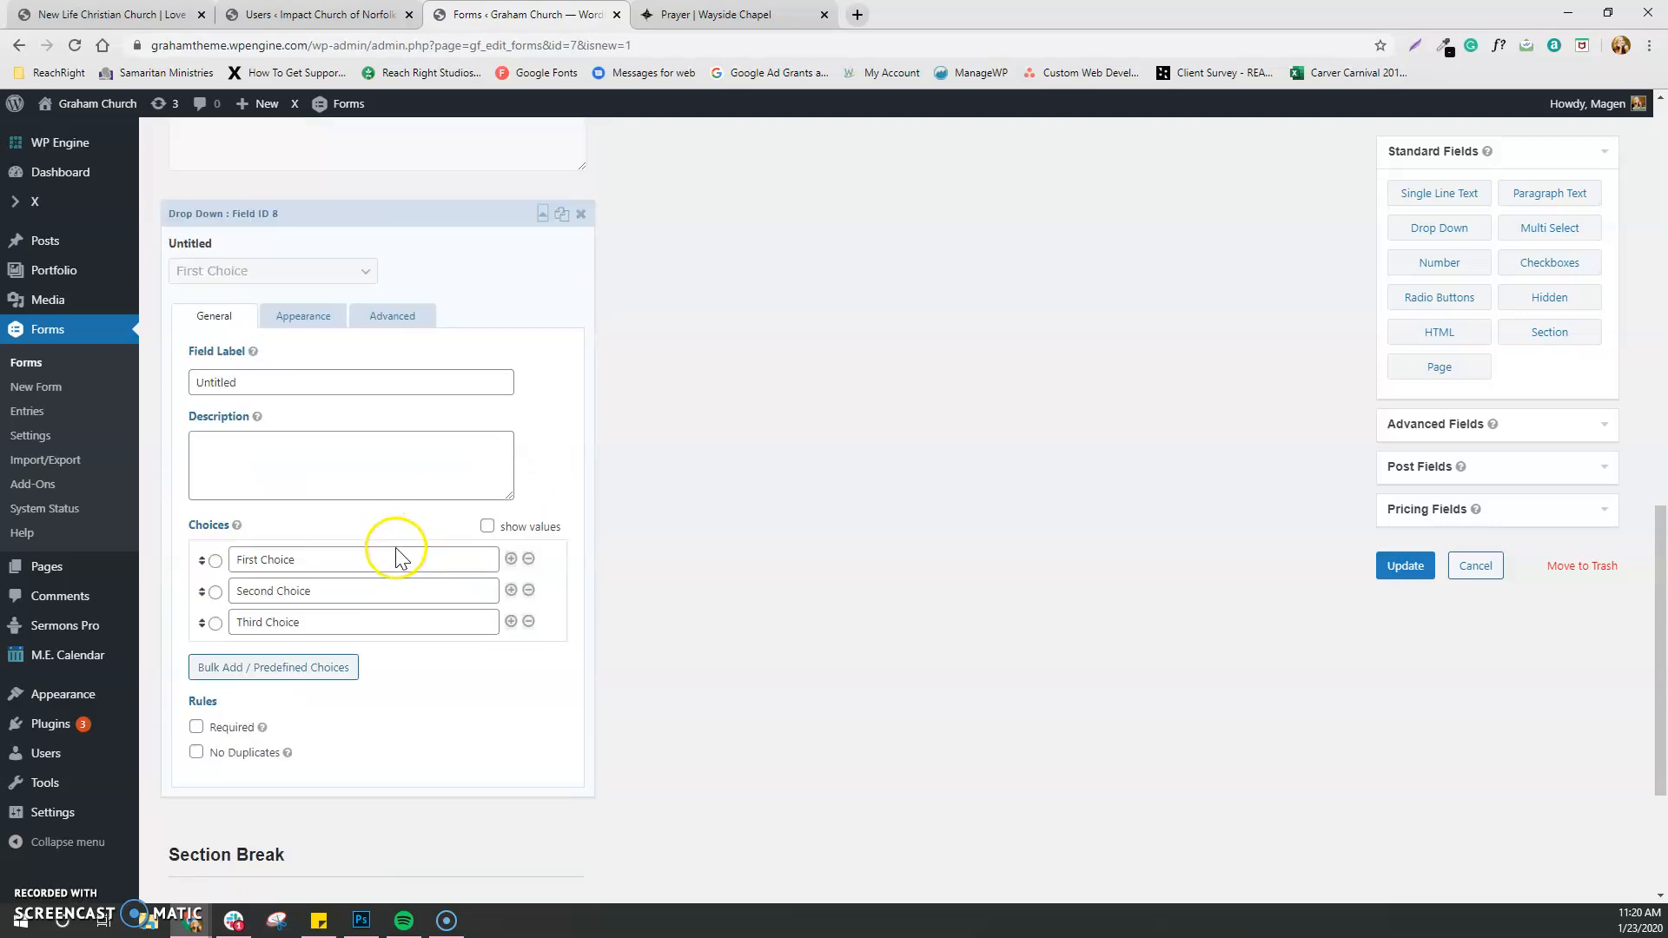
{"action": "triple_click", "coordinate": [247, 559]}
{"action": "type", "text": "CHI"}
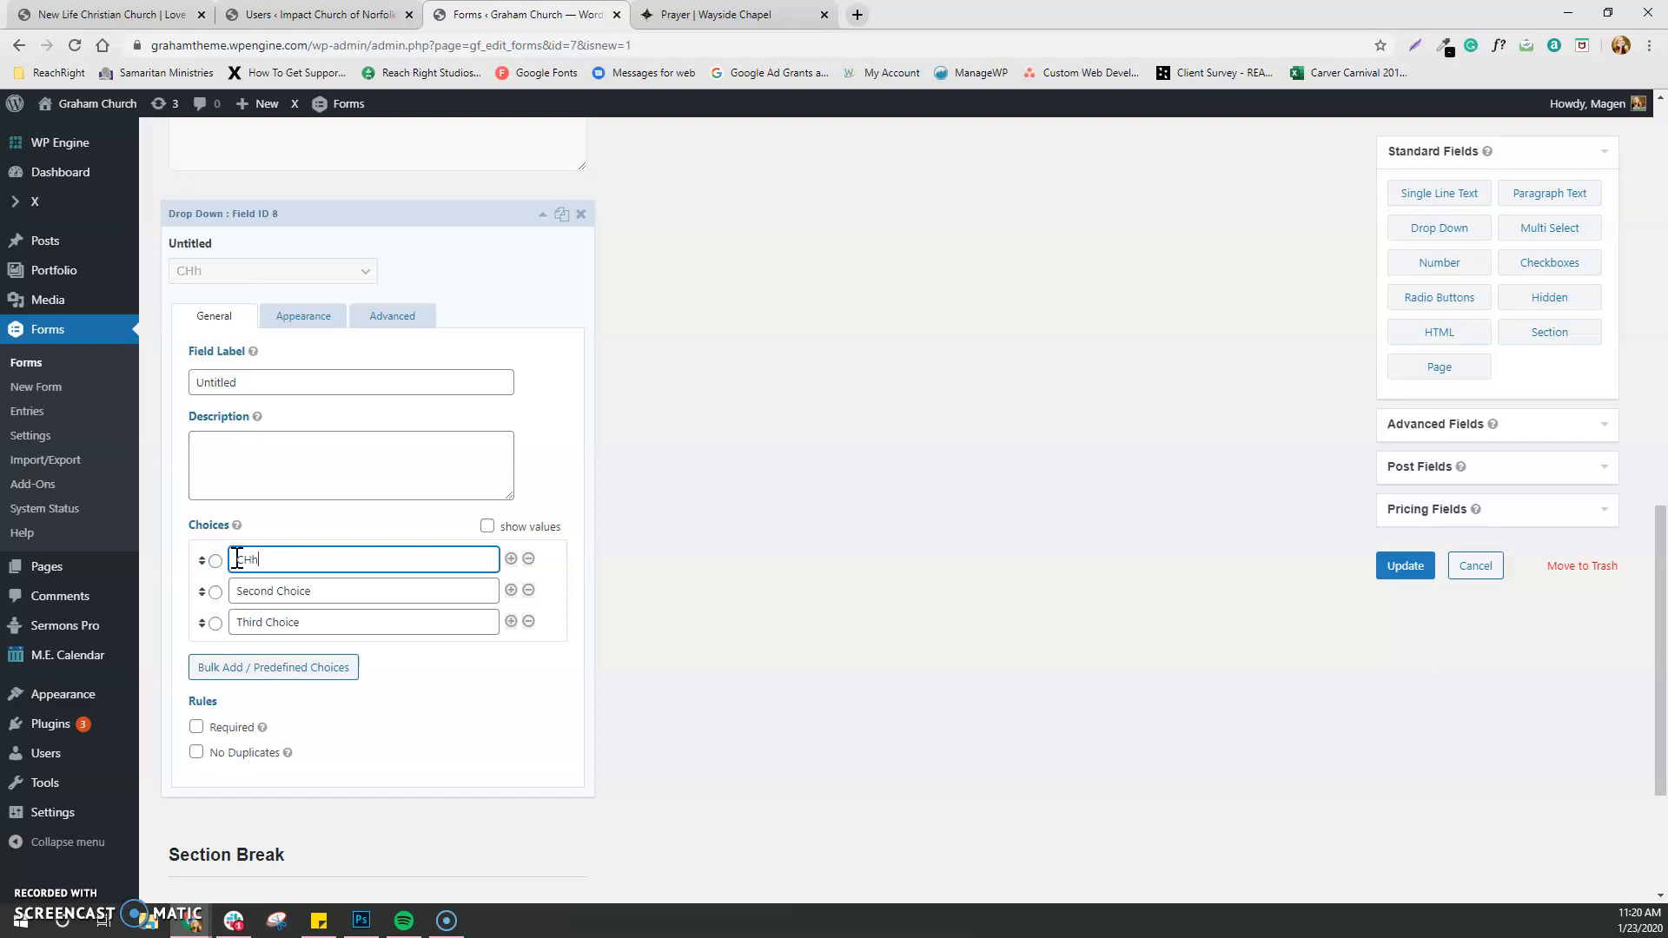
{"action": "type", "text": "ldren's"}
{"action": "key", "text": "Tab"}
{"action": "key", "text": "Tab"}
{"action": "key", "text": "Tab"}
{"action": "key", "text": "Tab"}
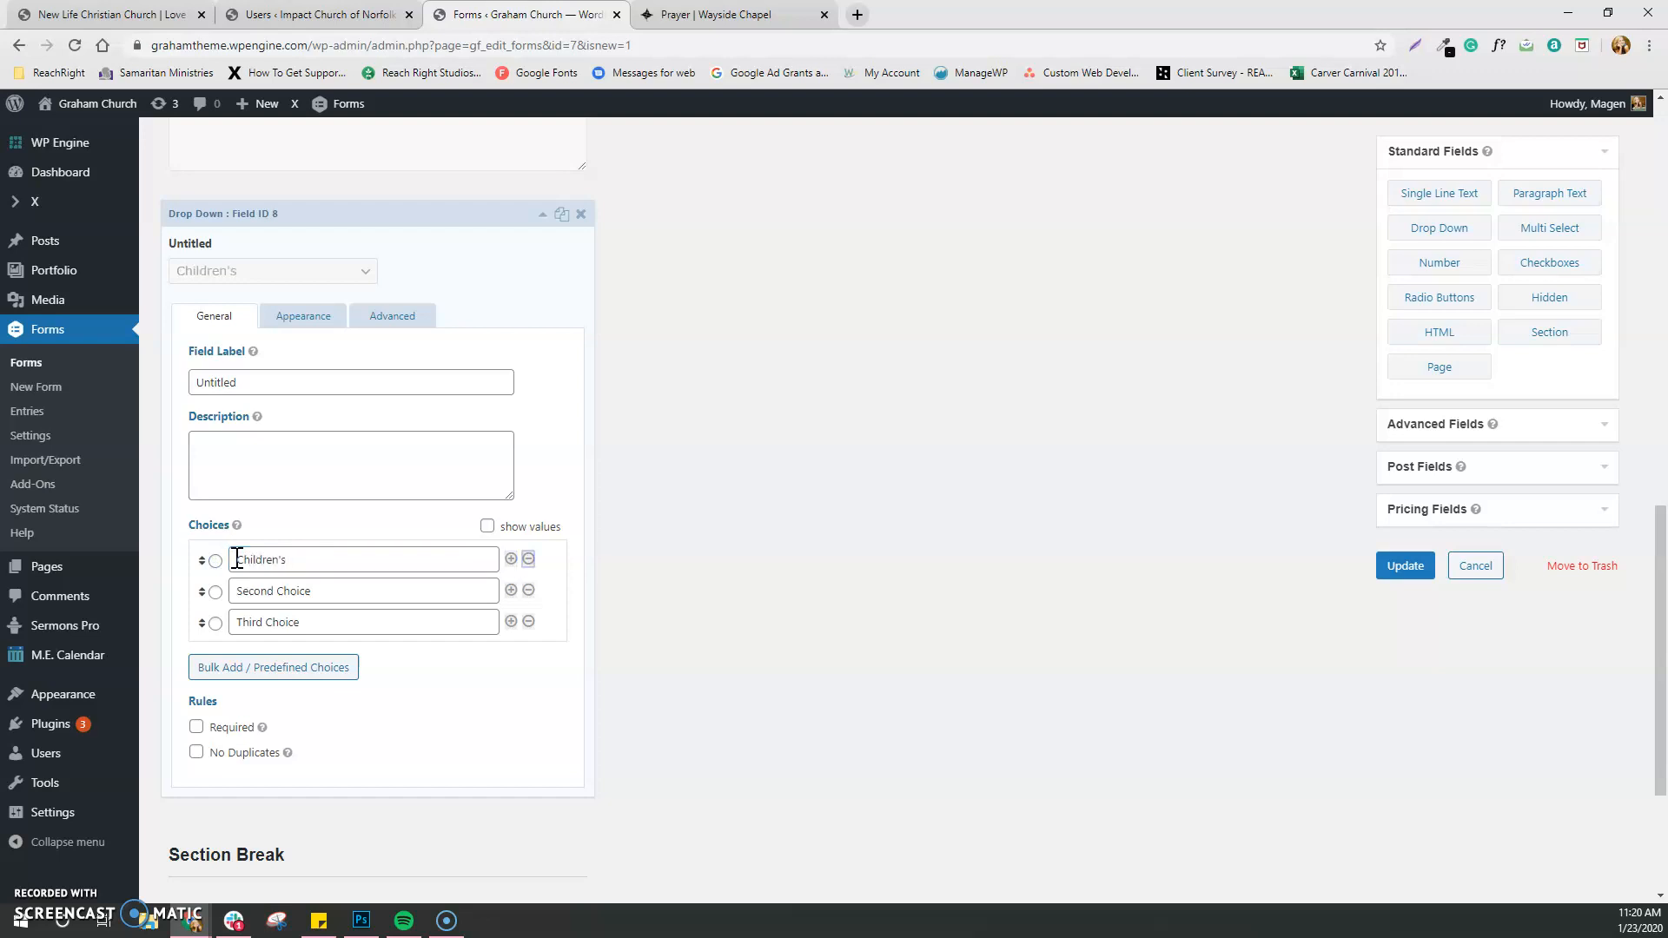
{"action": "type", "text": "YOu"}
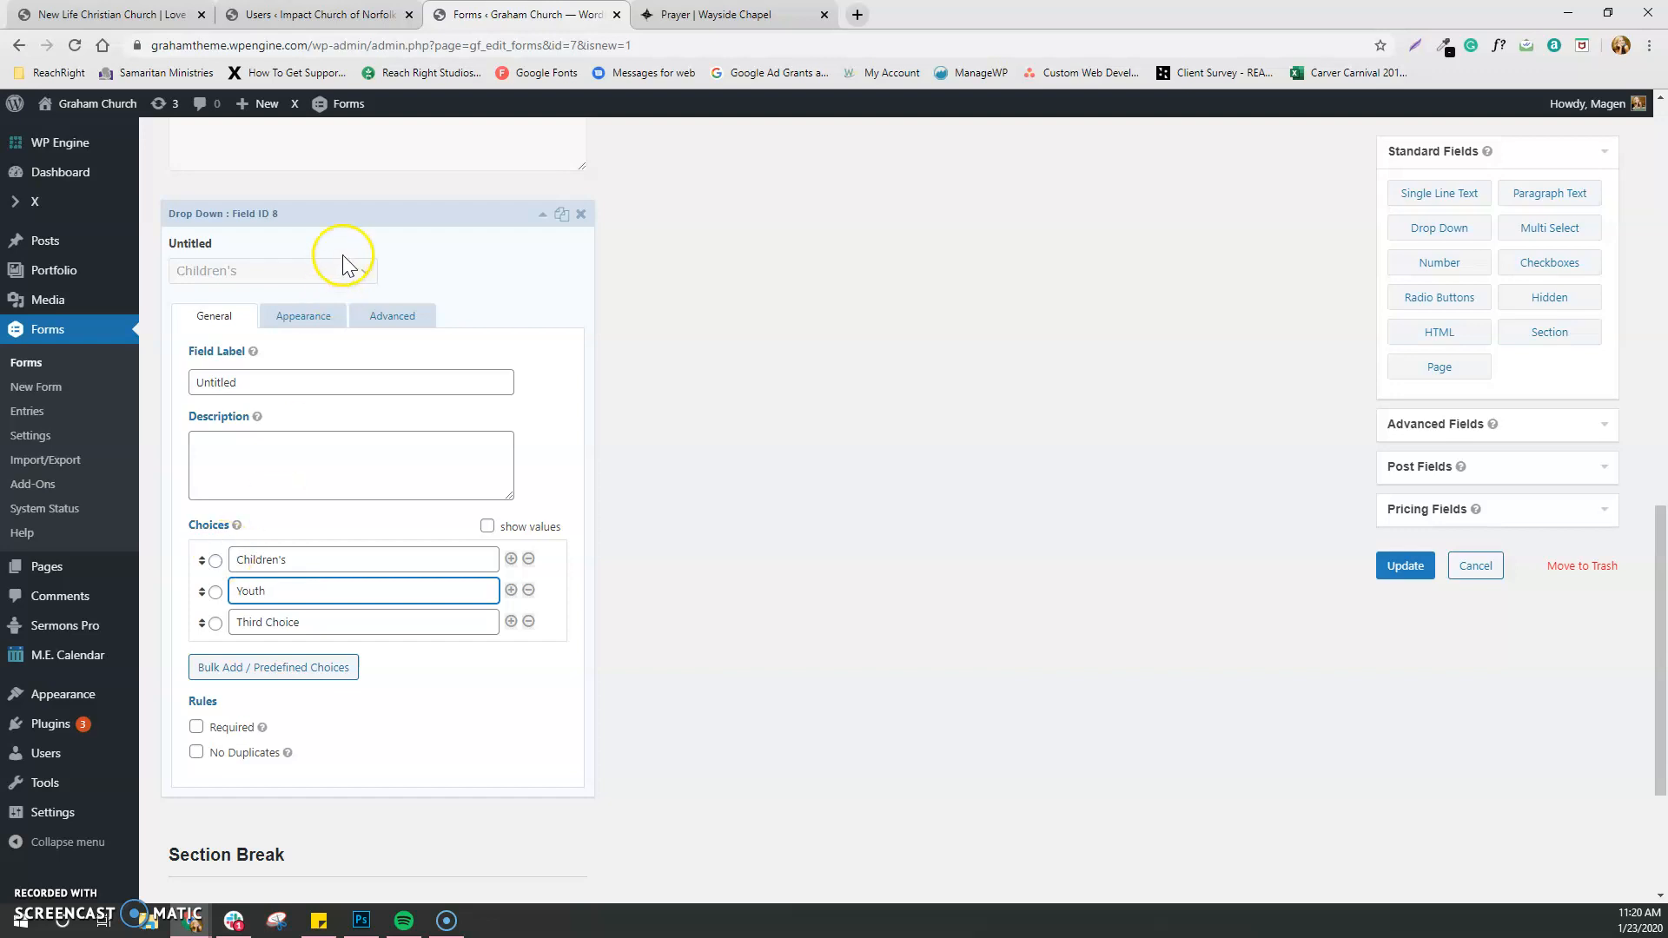
Label the form's section break "Thank you for your interest"
{"action": "left_click", "coordinate": [362, 268]}
{"action": "left_click", "coordinate": [361, 526]}
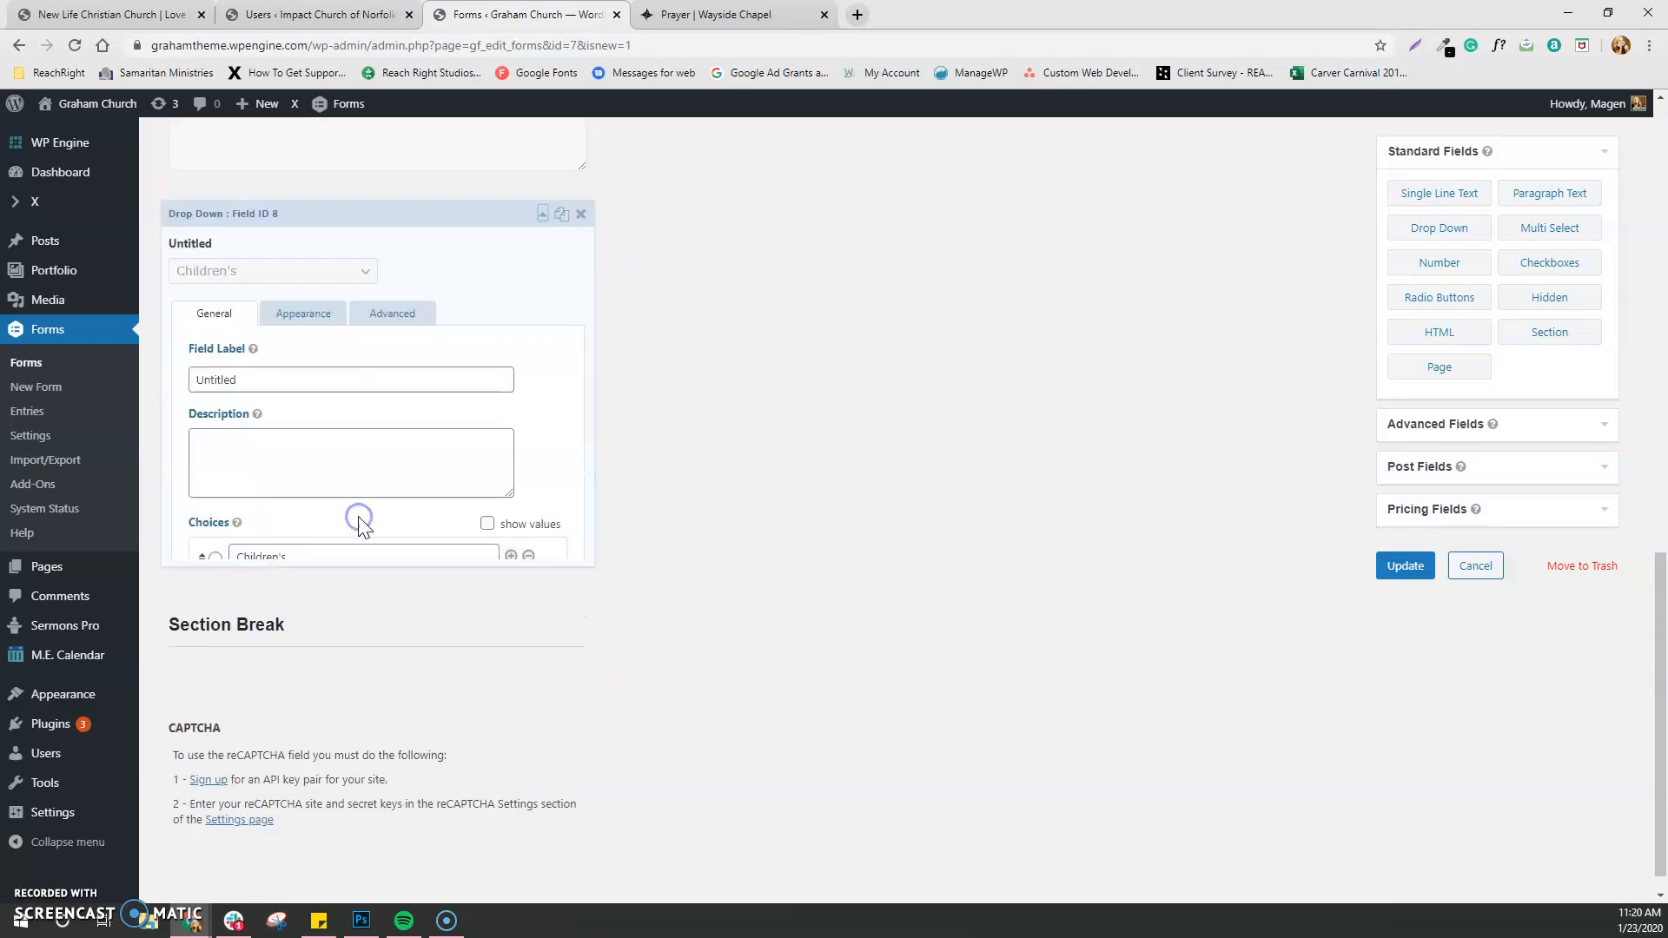
{"action": "scroll", "coordinate": [521, 582], "scroll_direction": "down", "scroll_amount": 3}
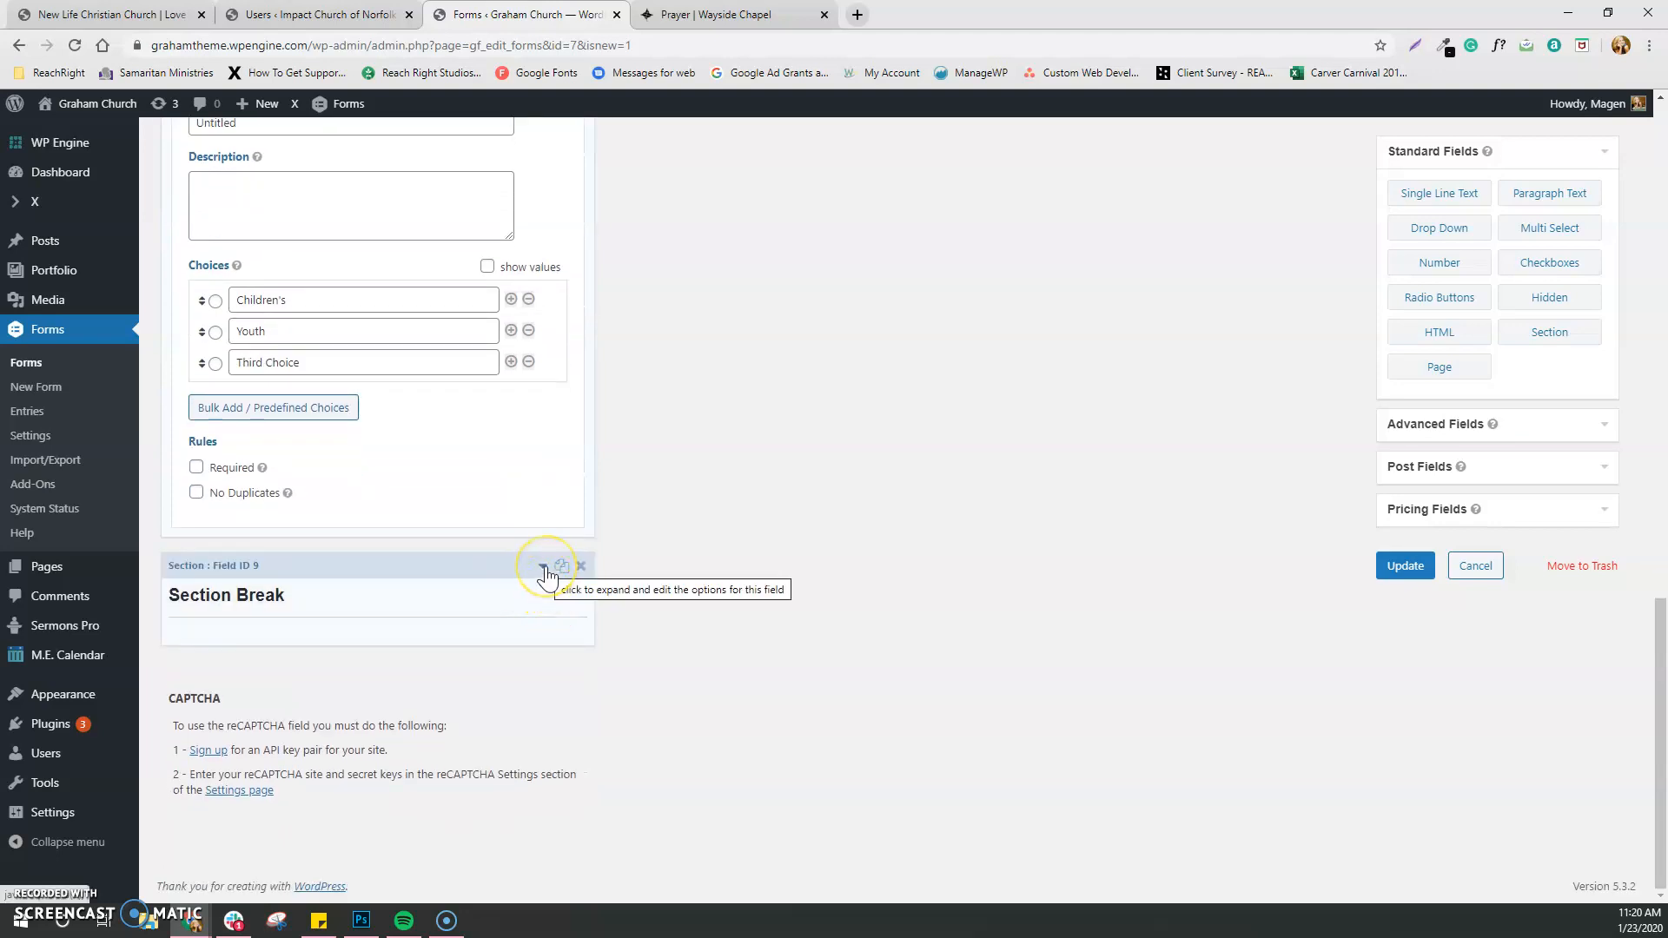
{"action": "left_click", "coordinate": [544, 568]}
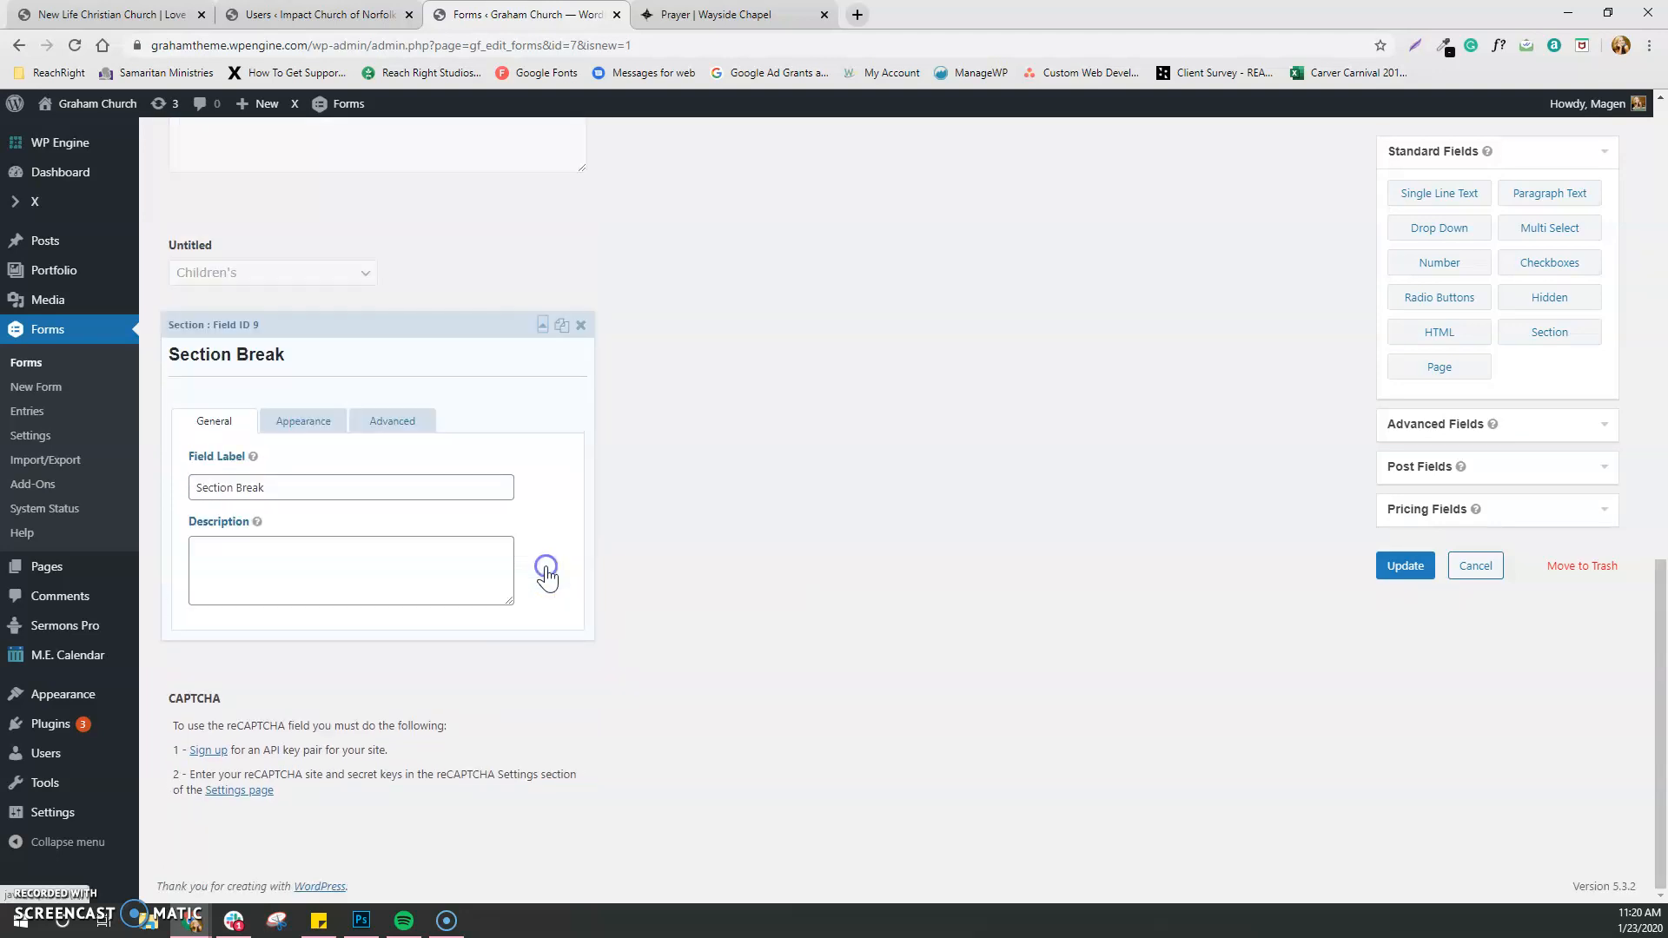
{"action": "mouse_move", "coordinate": [258, 523]}
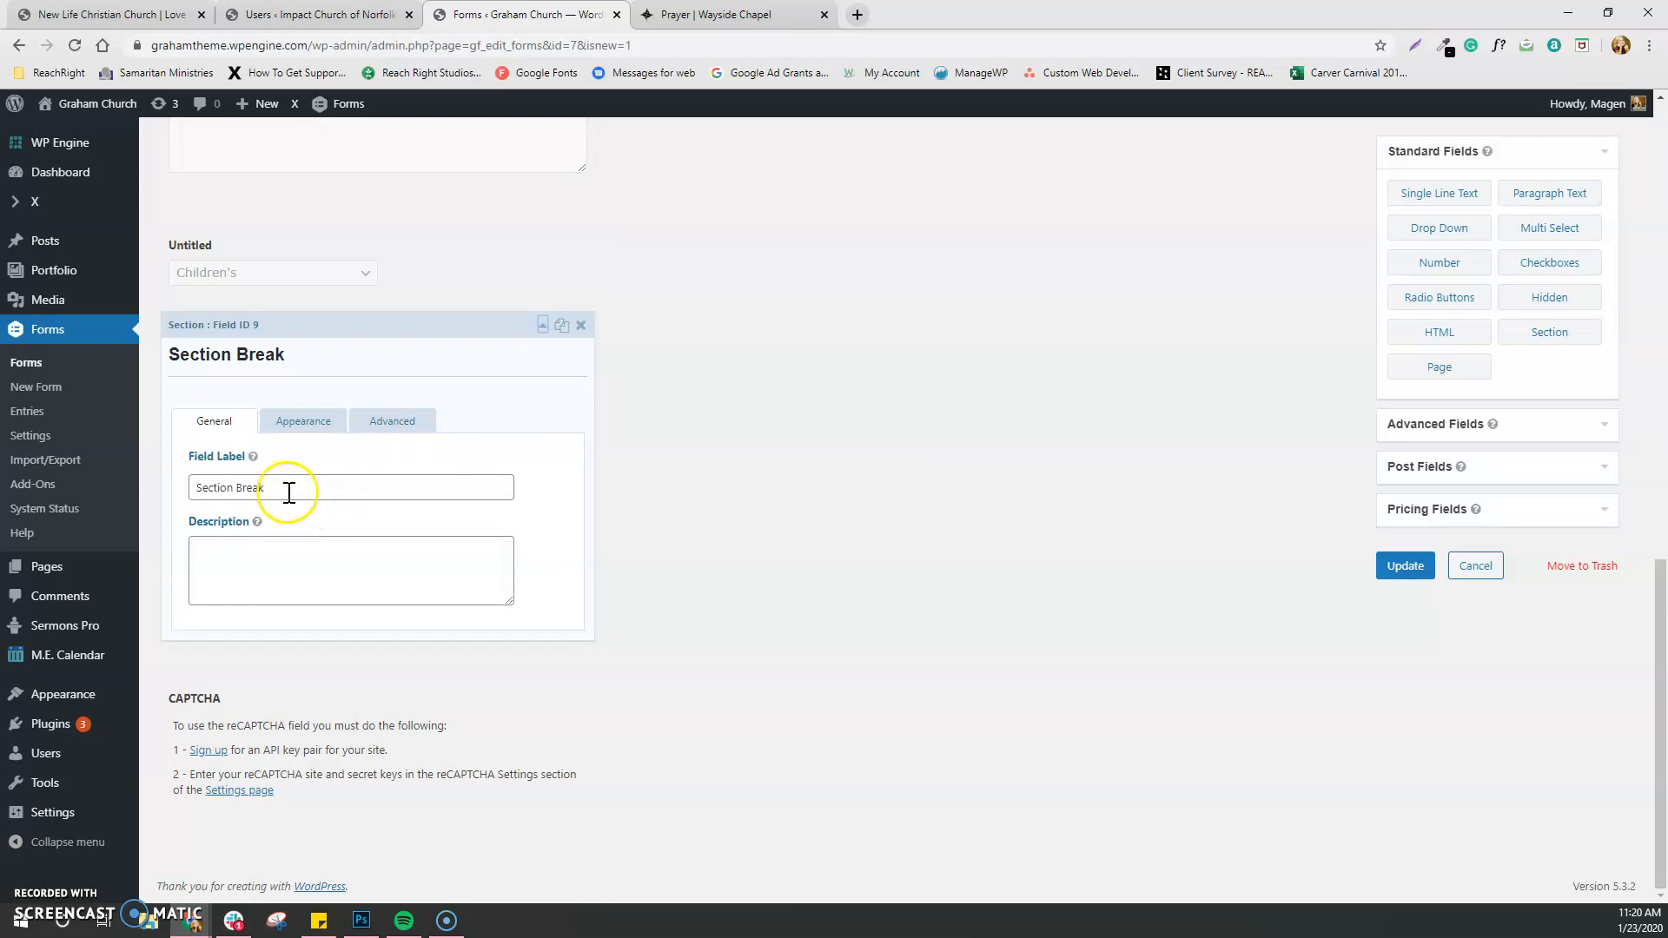
{"action": "left_click_drag", "start_coordinate": [279, 485], "coordinate": [192, 488]}
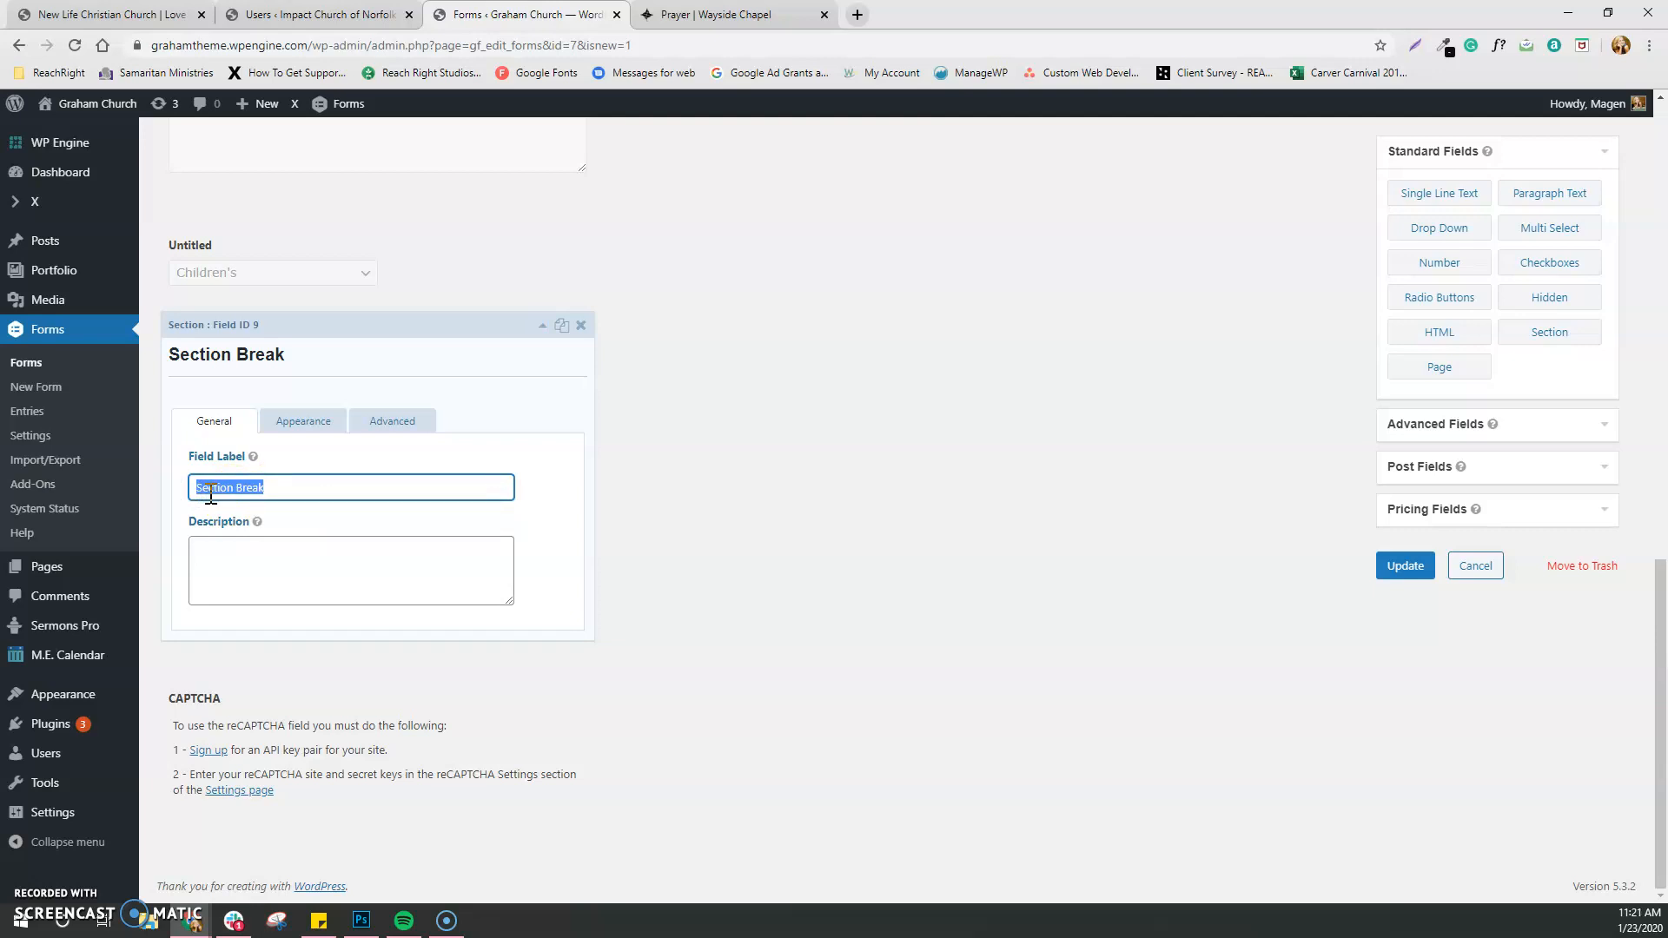
{"action": "type", "text": "Thank you for your interest"}
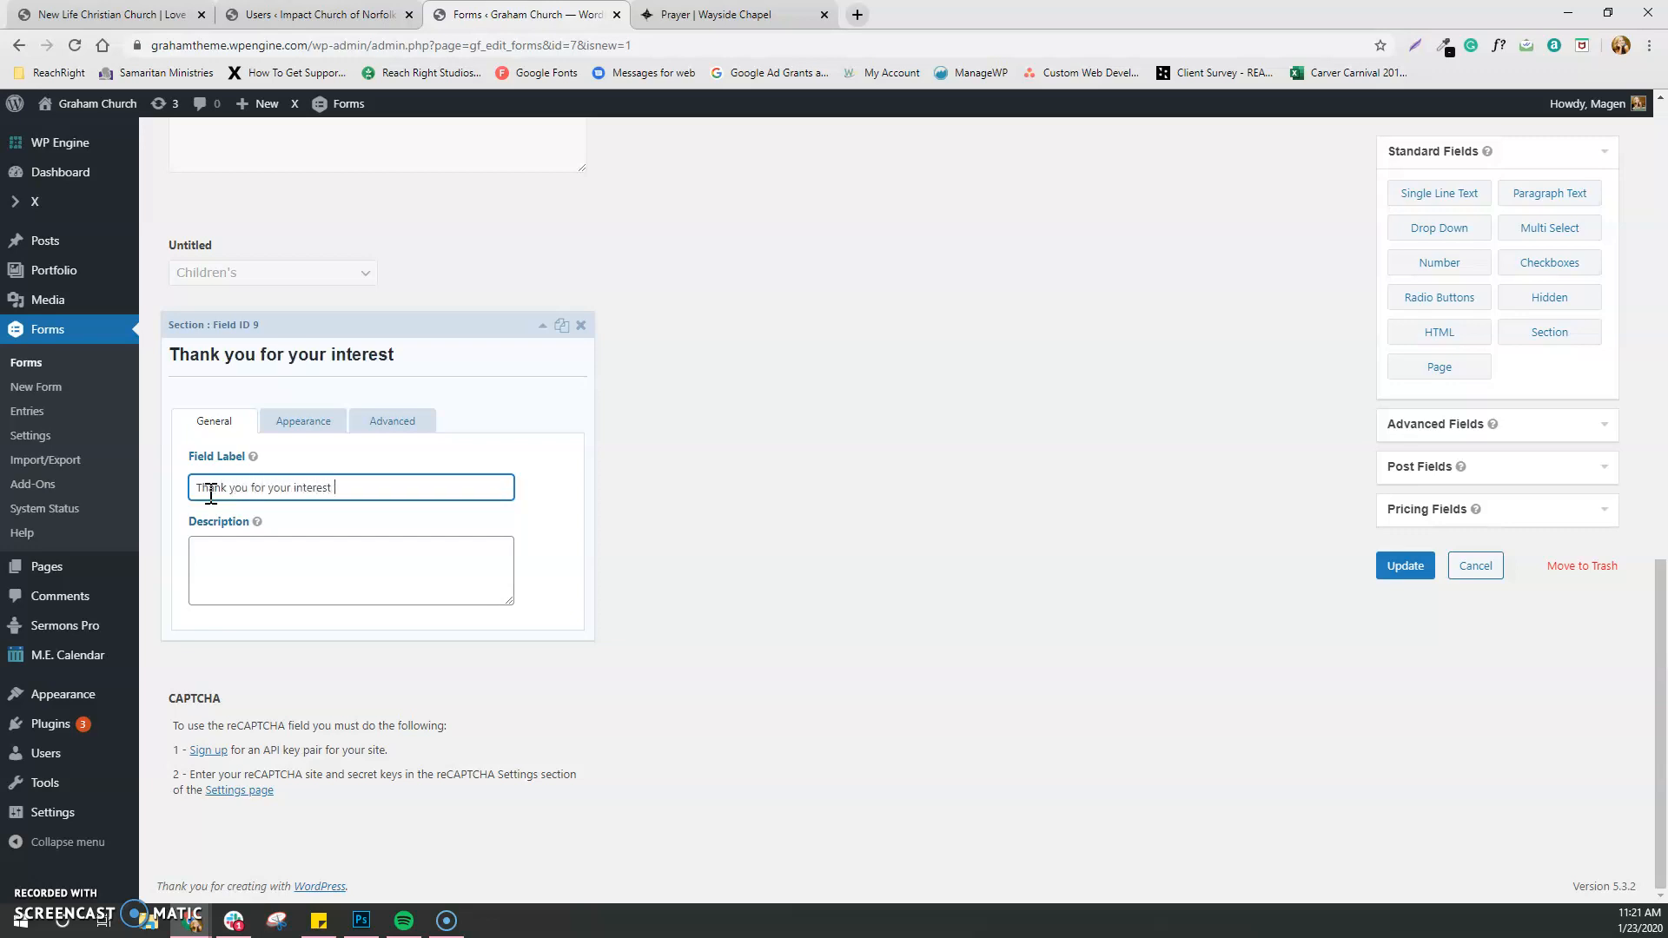
{"action": "left_click", "coordinate": [543, 326]}
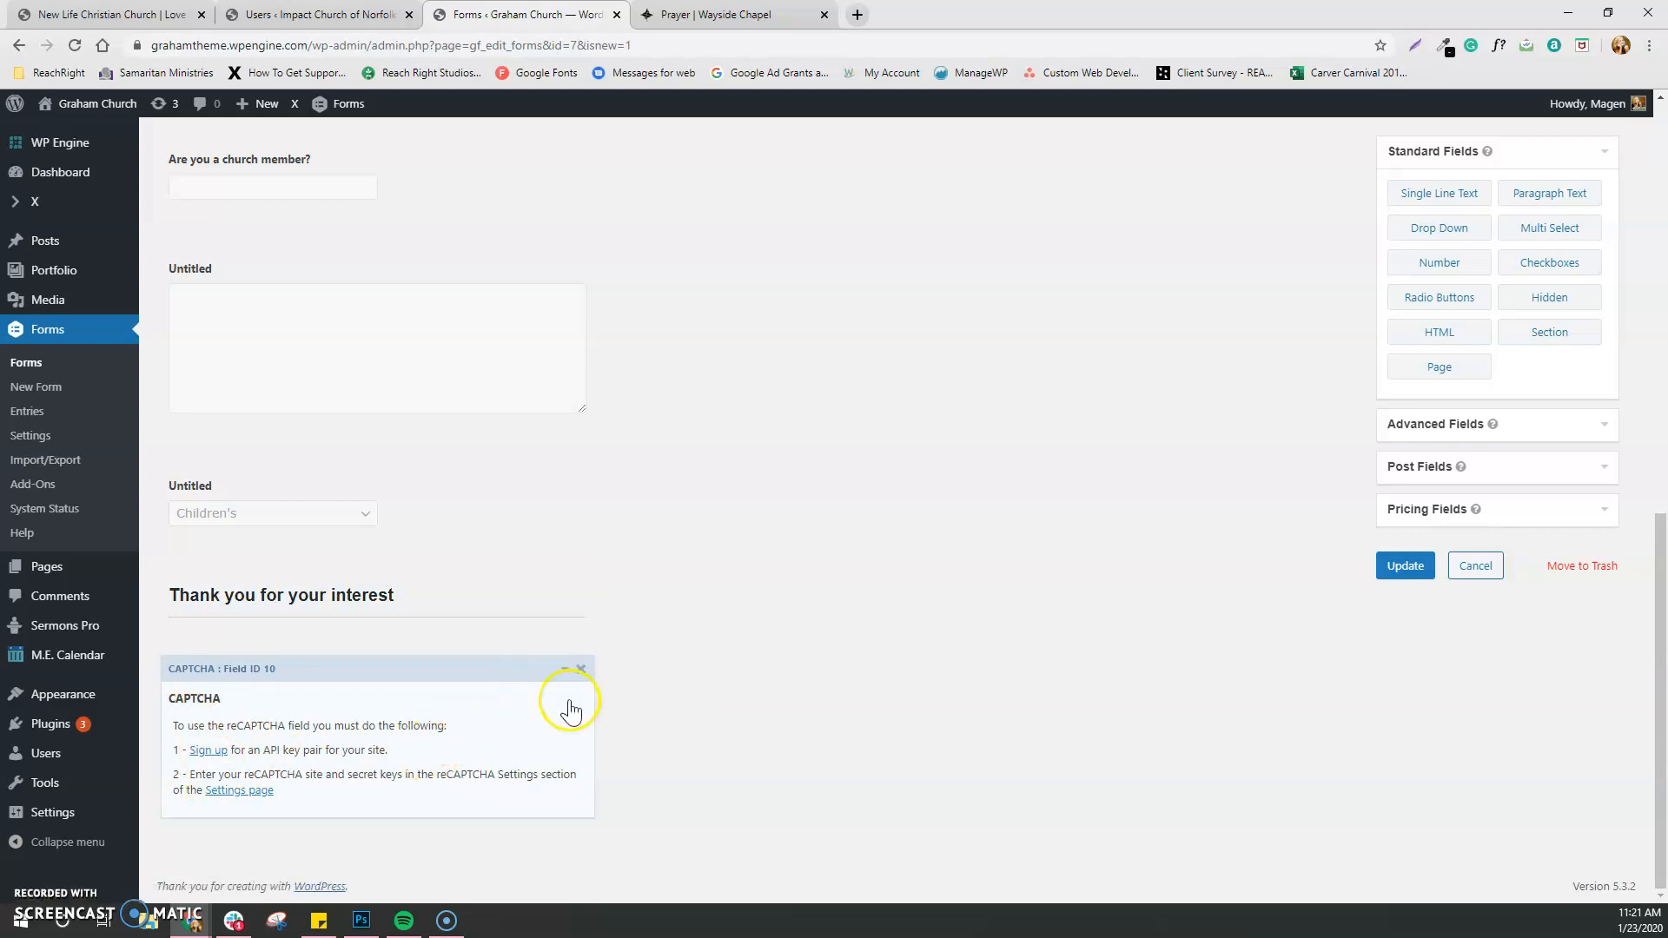
Delete the CAPTCHA field from the form and save the form update
{"action": "left_click", "coordinate": [580, 669]}
{"action": "left_click", "coordinate": [917, 162]}
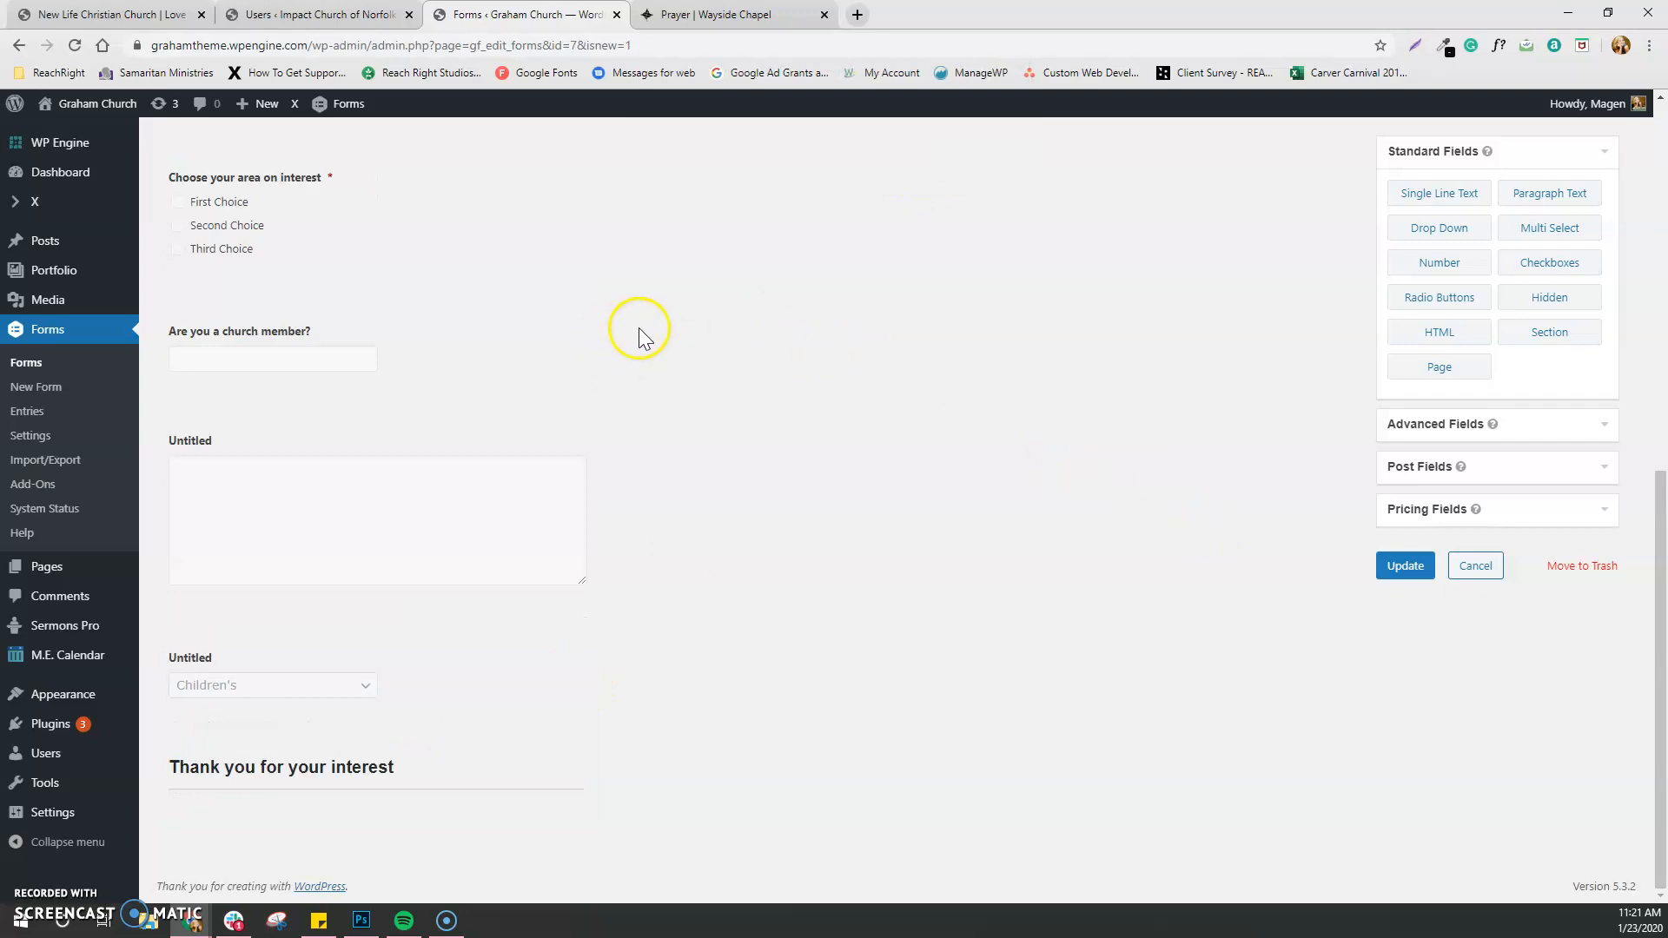
{"action": "left_click", "coordinate": [1404, 569]}
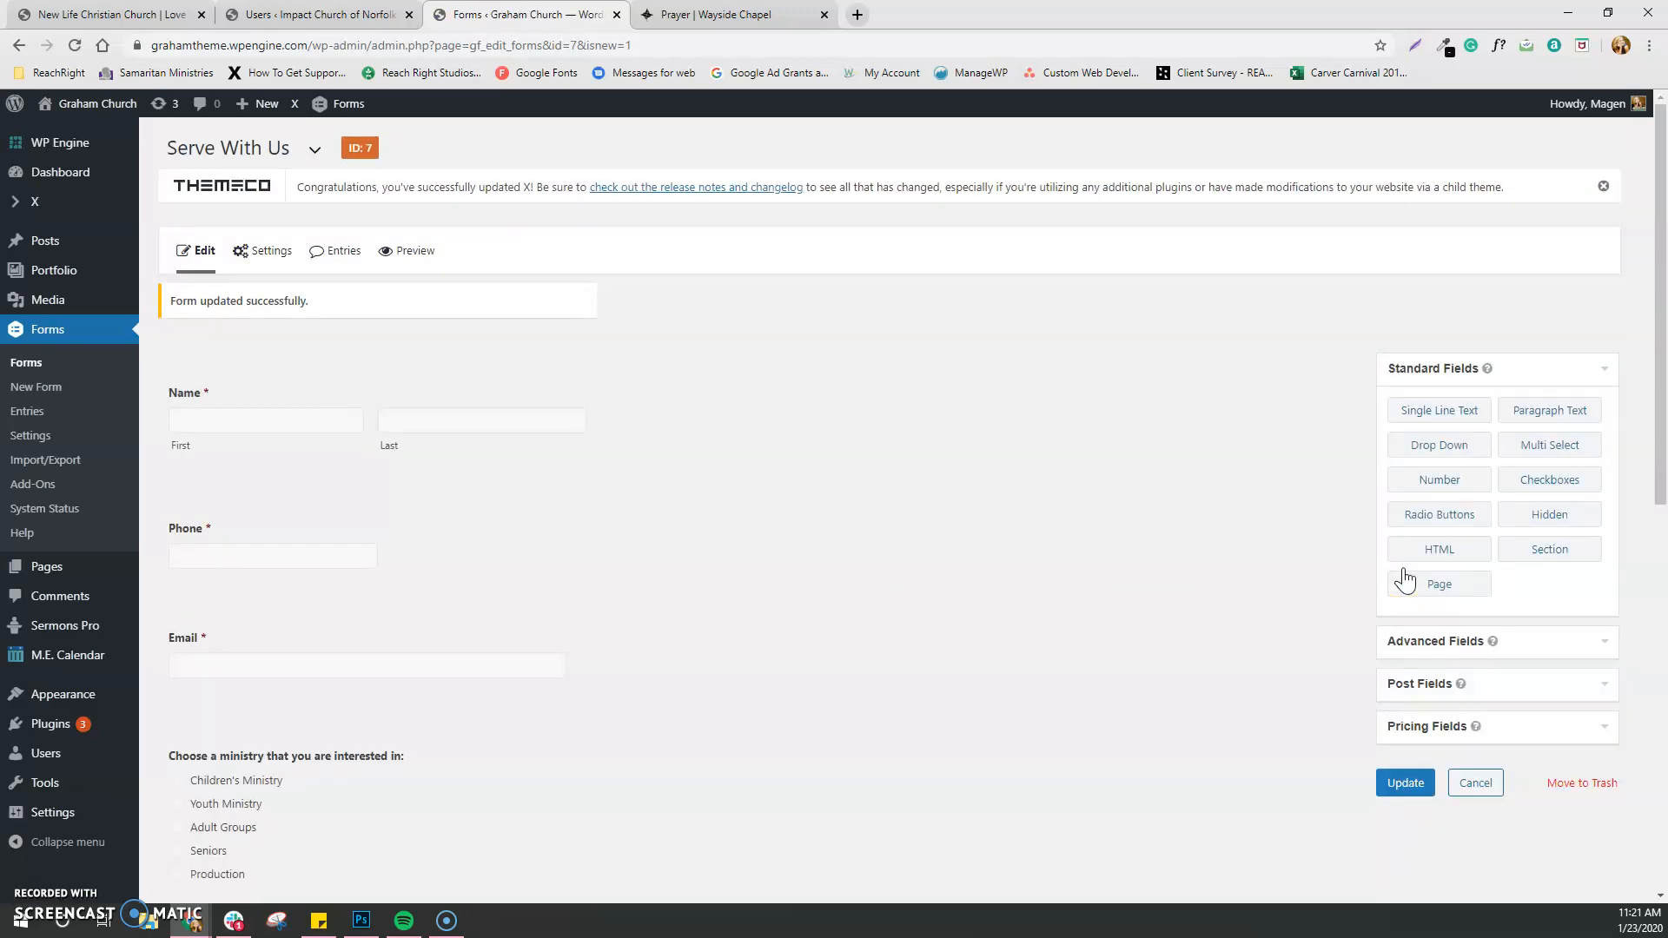
Examine the "Let us know you're coming" form on the live site's Plan Your Visit page, and look through the Connect page
{"action": "left_click", "coordinate": [91, 105]}
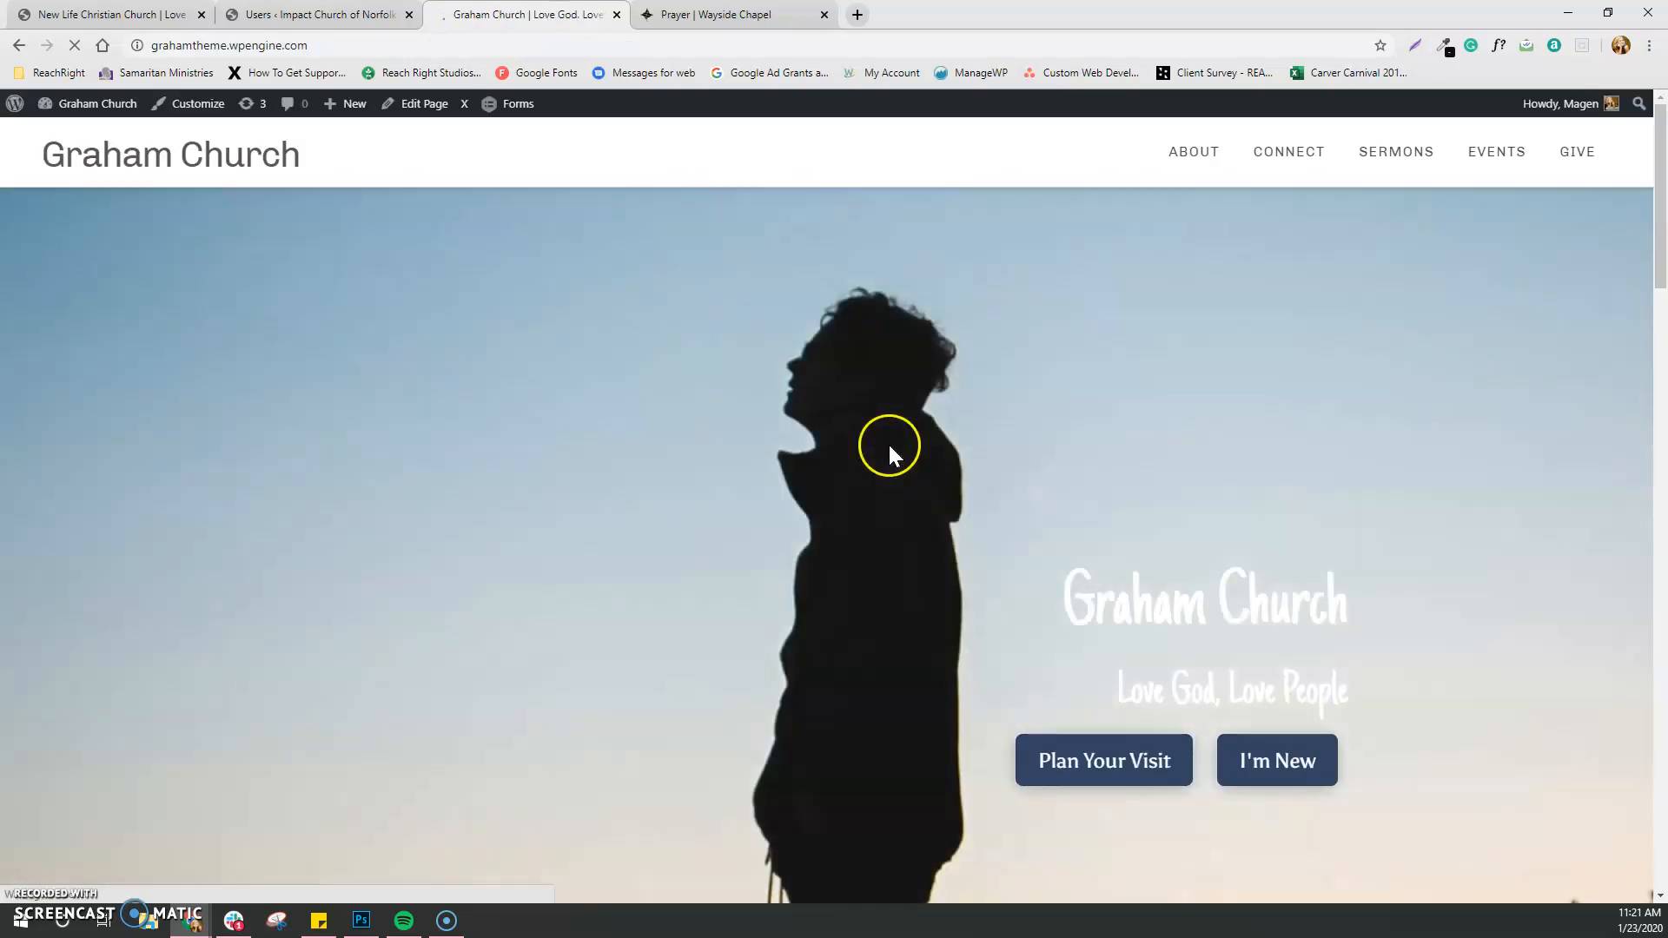
{"action": "scroll", "coordinate": [1237, 276], "scroll_direction": "down", "scroll_amount": 4}
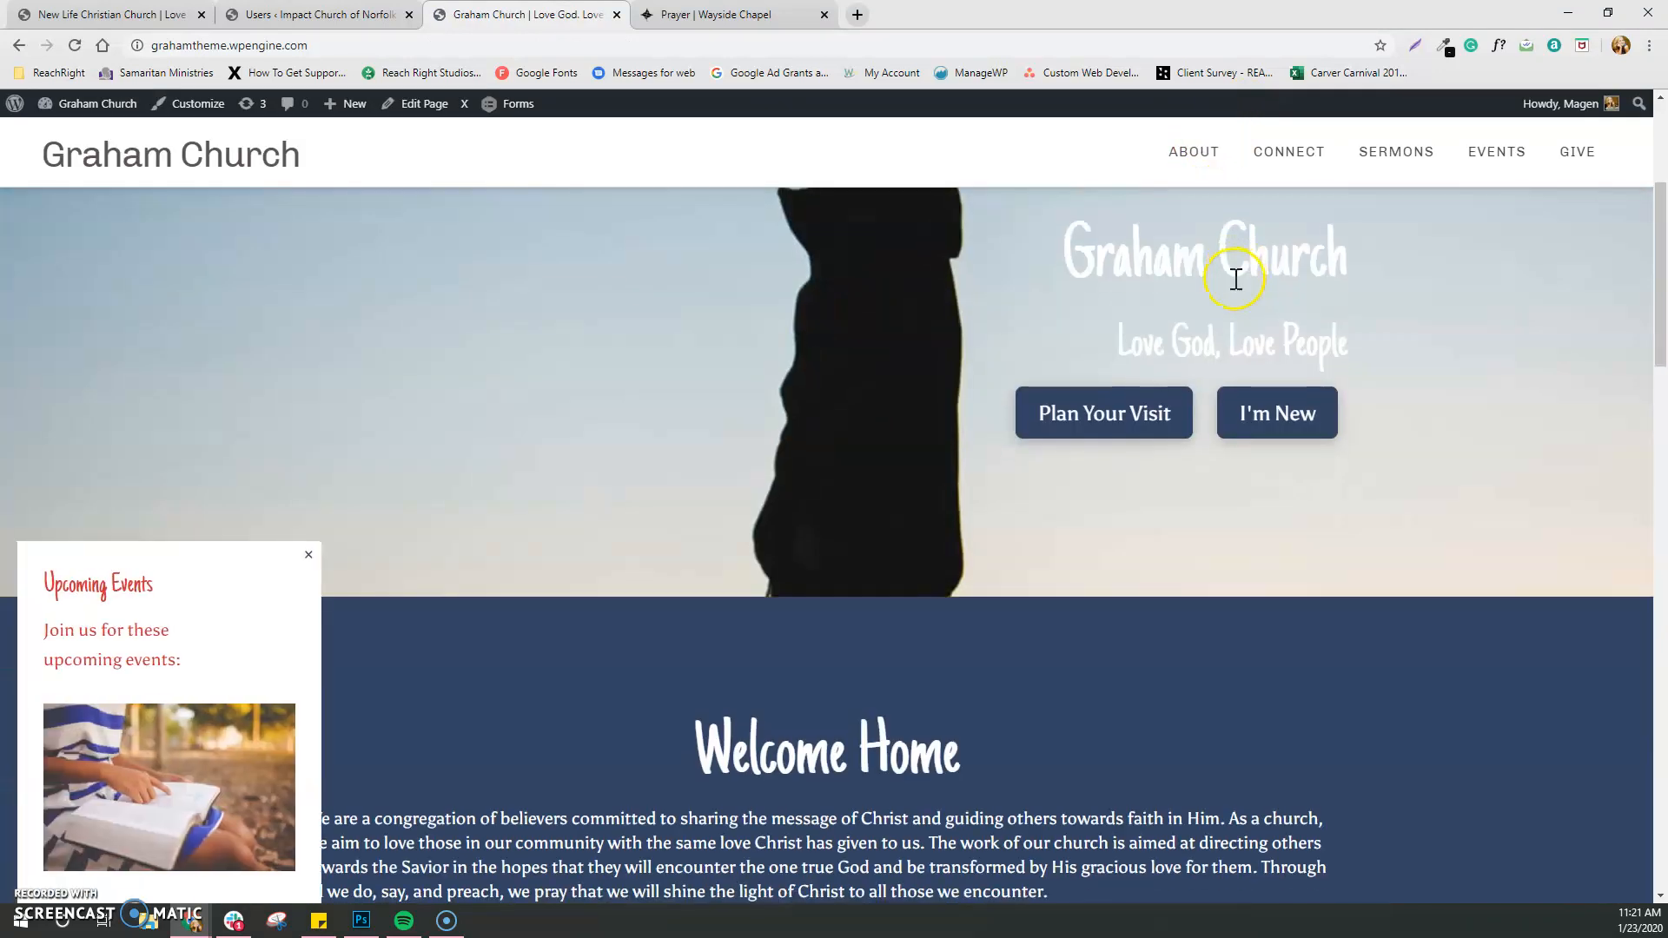
{"action": "left_click", "coordinate": [1120, 421]}
{"action": "scroll", "coordinate": [1123, 400], "scroll_direction": "down", "scroll_amount": 15}
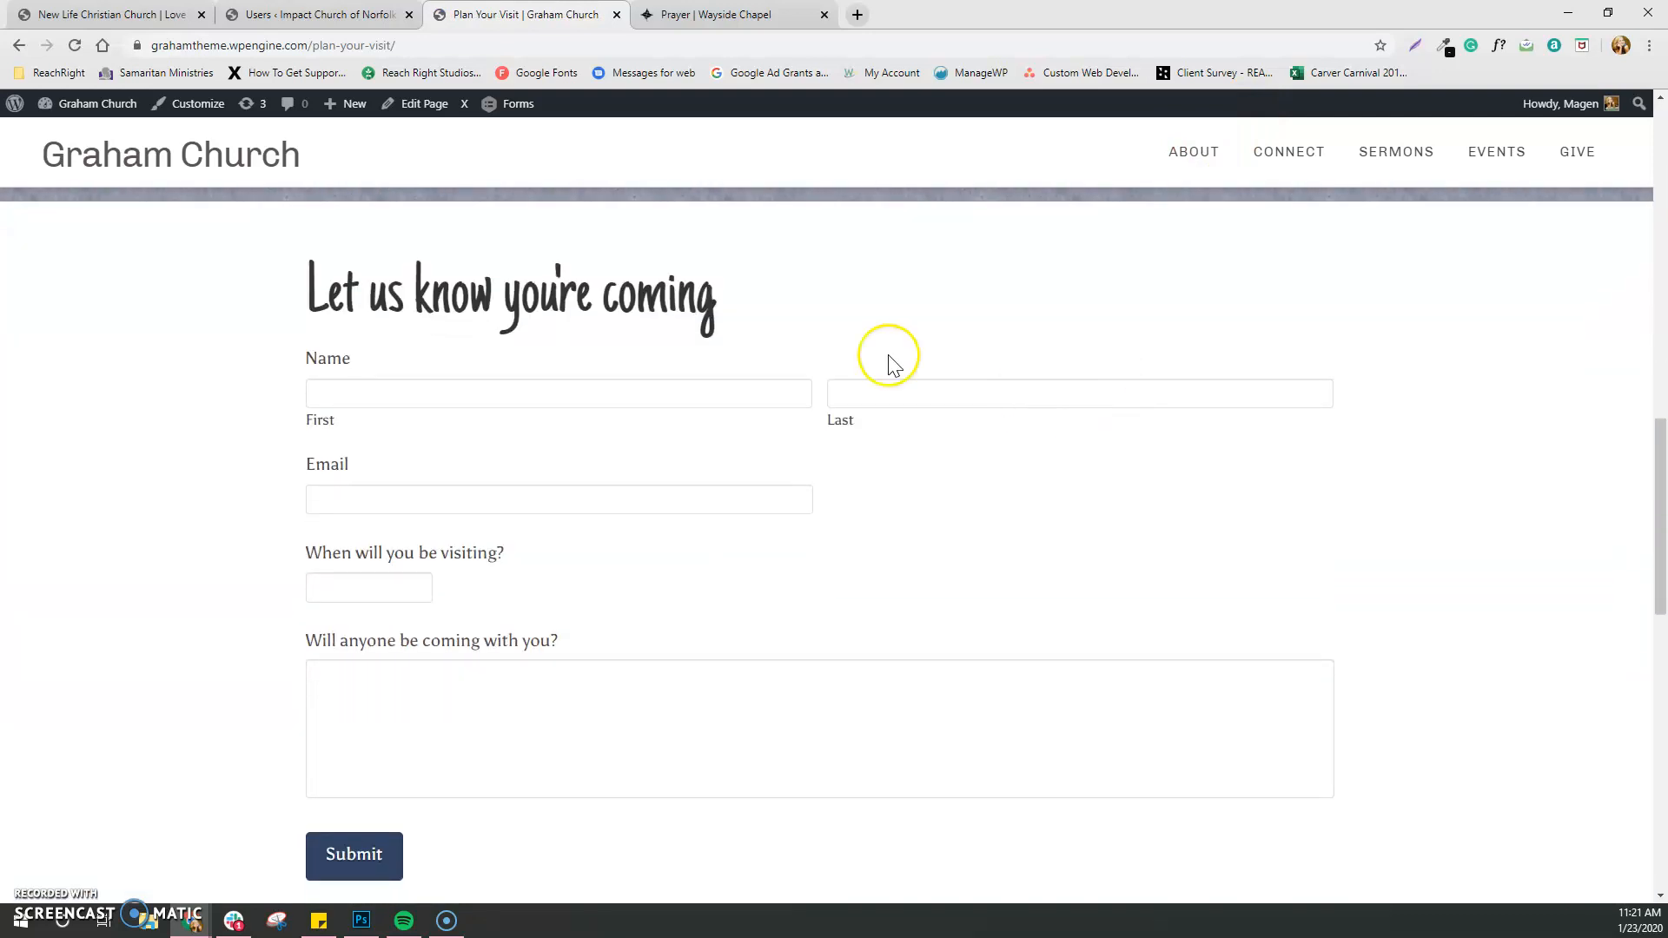
{"action": "scroll", "coordinate": [428, 309], "scroll_direction": "down", "scroll_amount": 1}
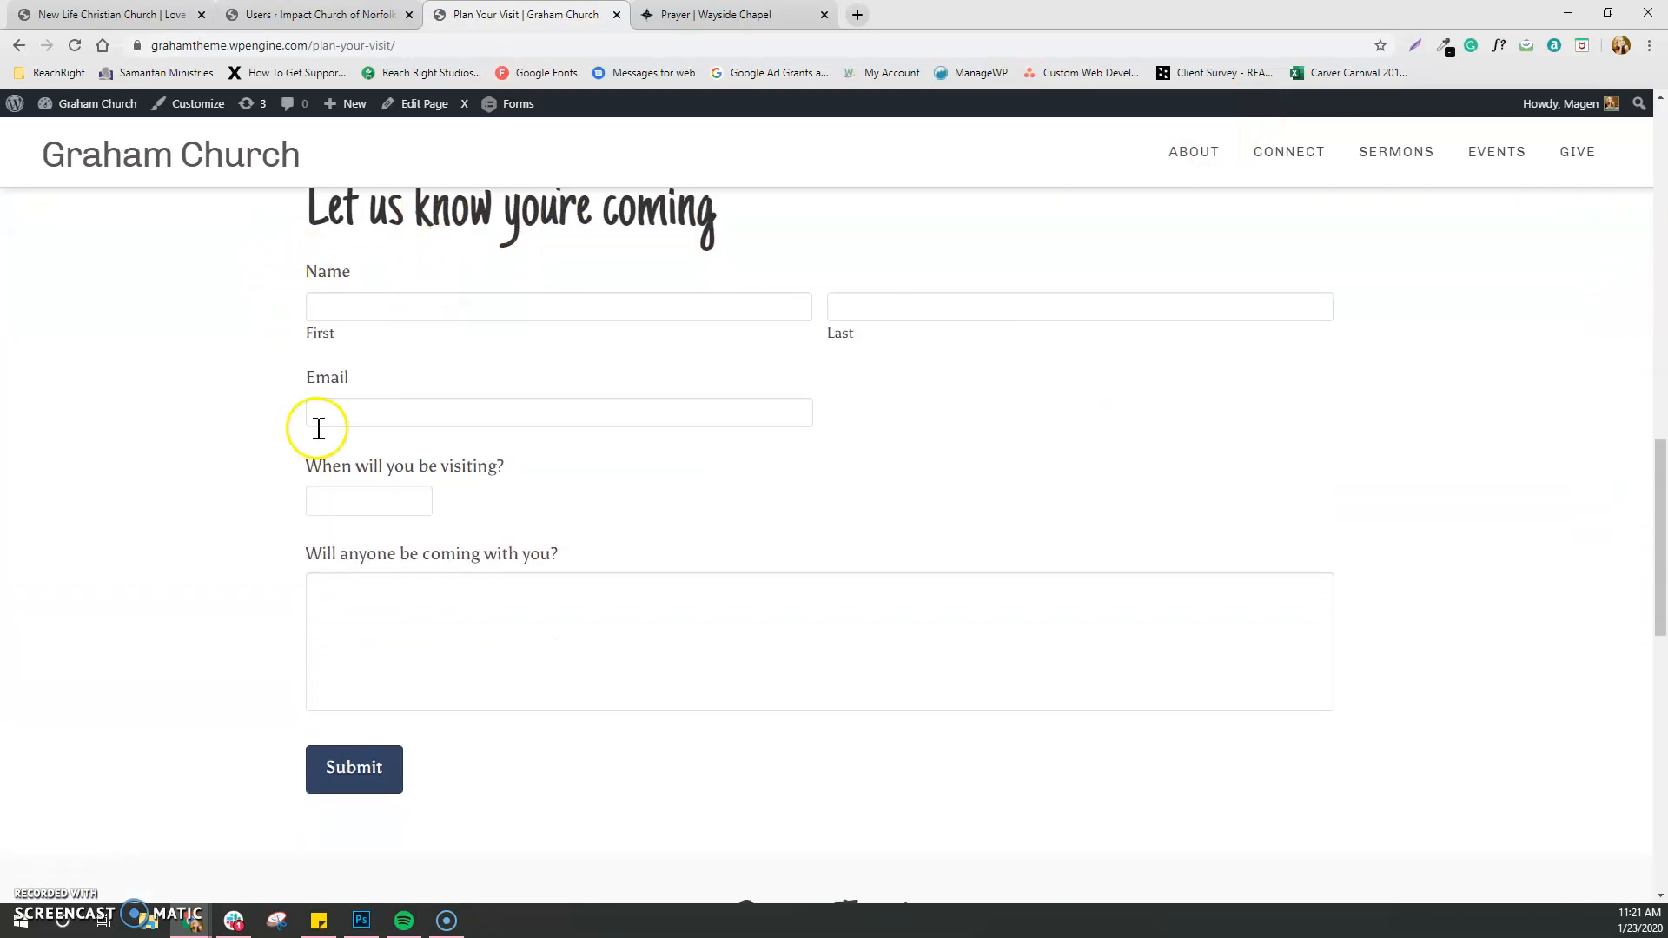
{"action": "scroll", "coordinate": [328, 483], "scroll_direction": "up", "scroll_amount": 1}
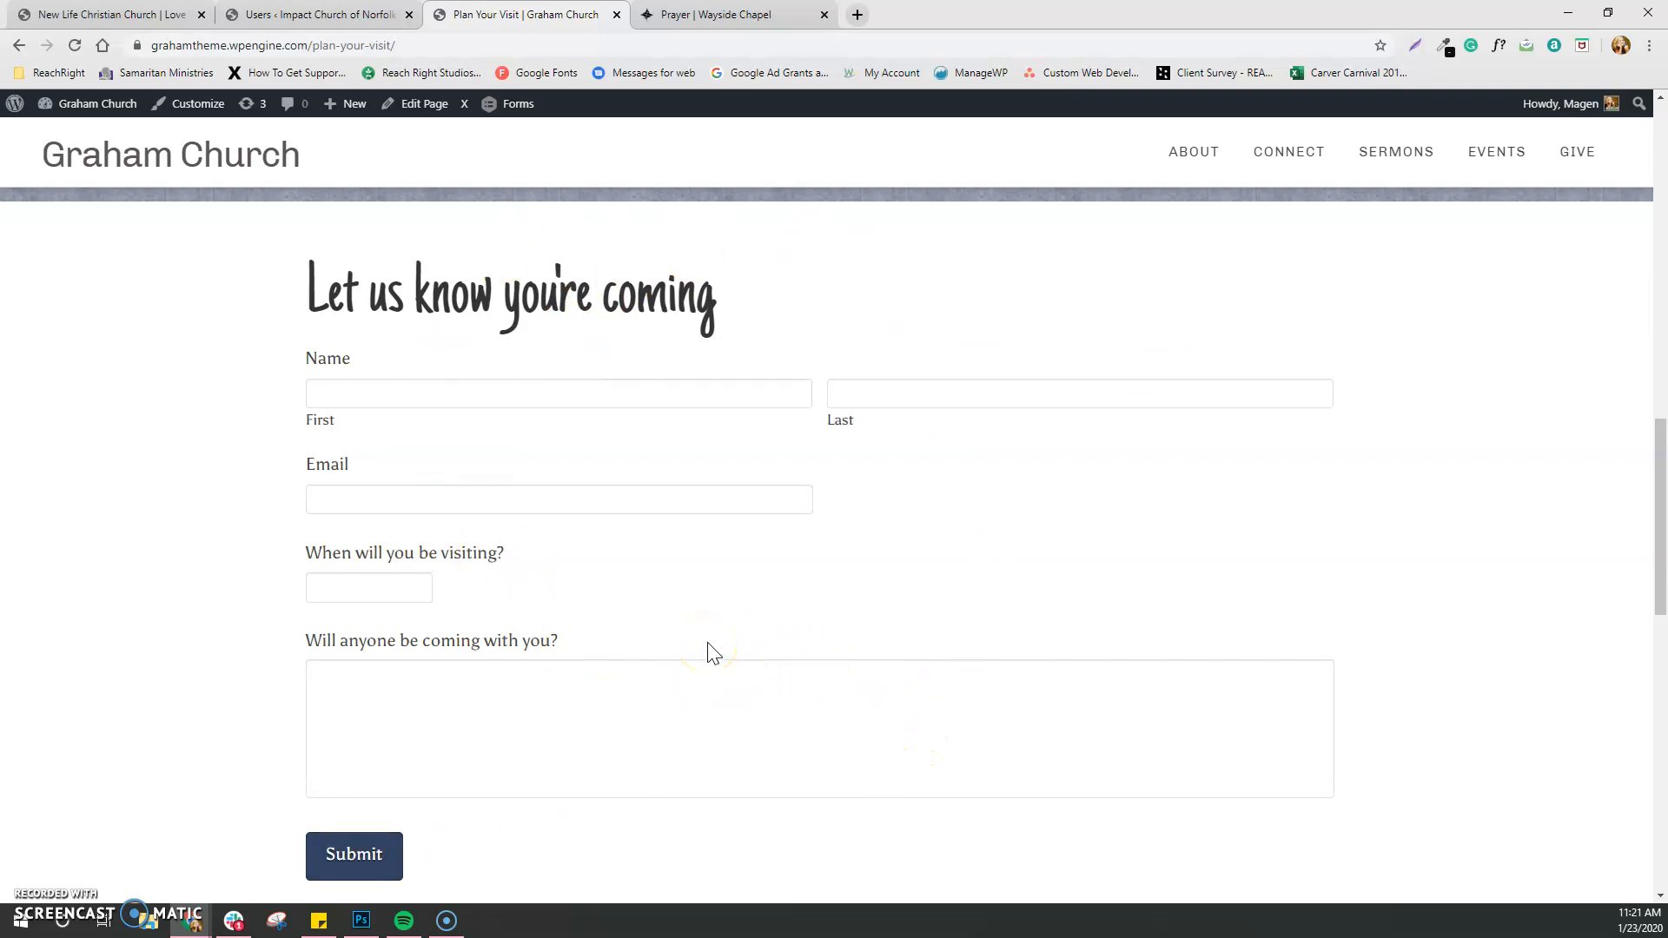
{"action": "left_click", "coordinate": [1310, 150]}
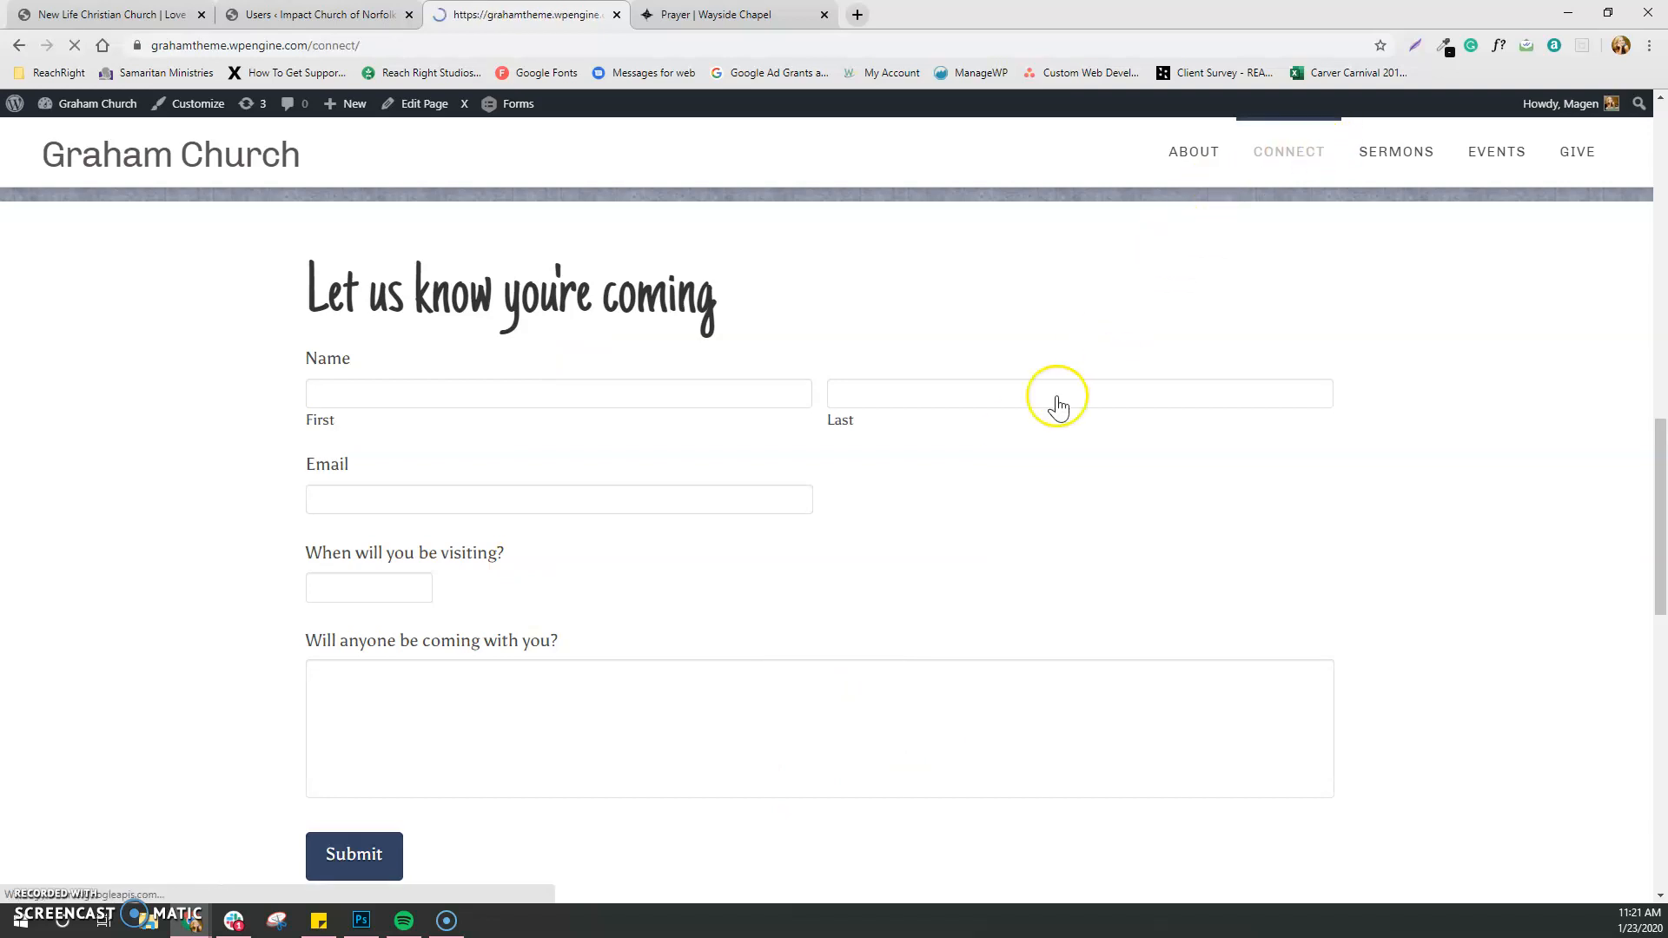
{"action": "scroll", "coordinate": [1064, 400], "scroll_direction": "down", "scroll_amount": 2}
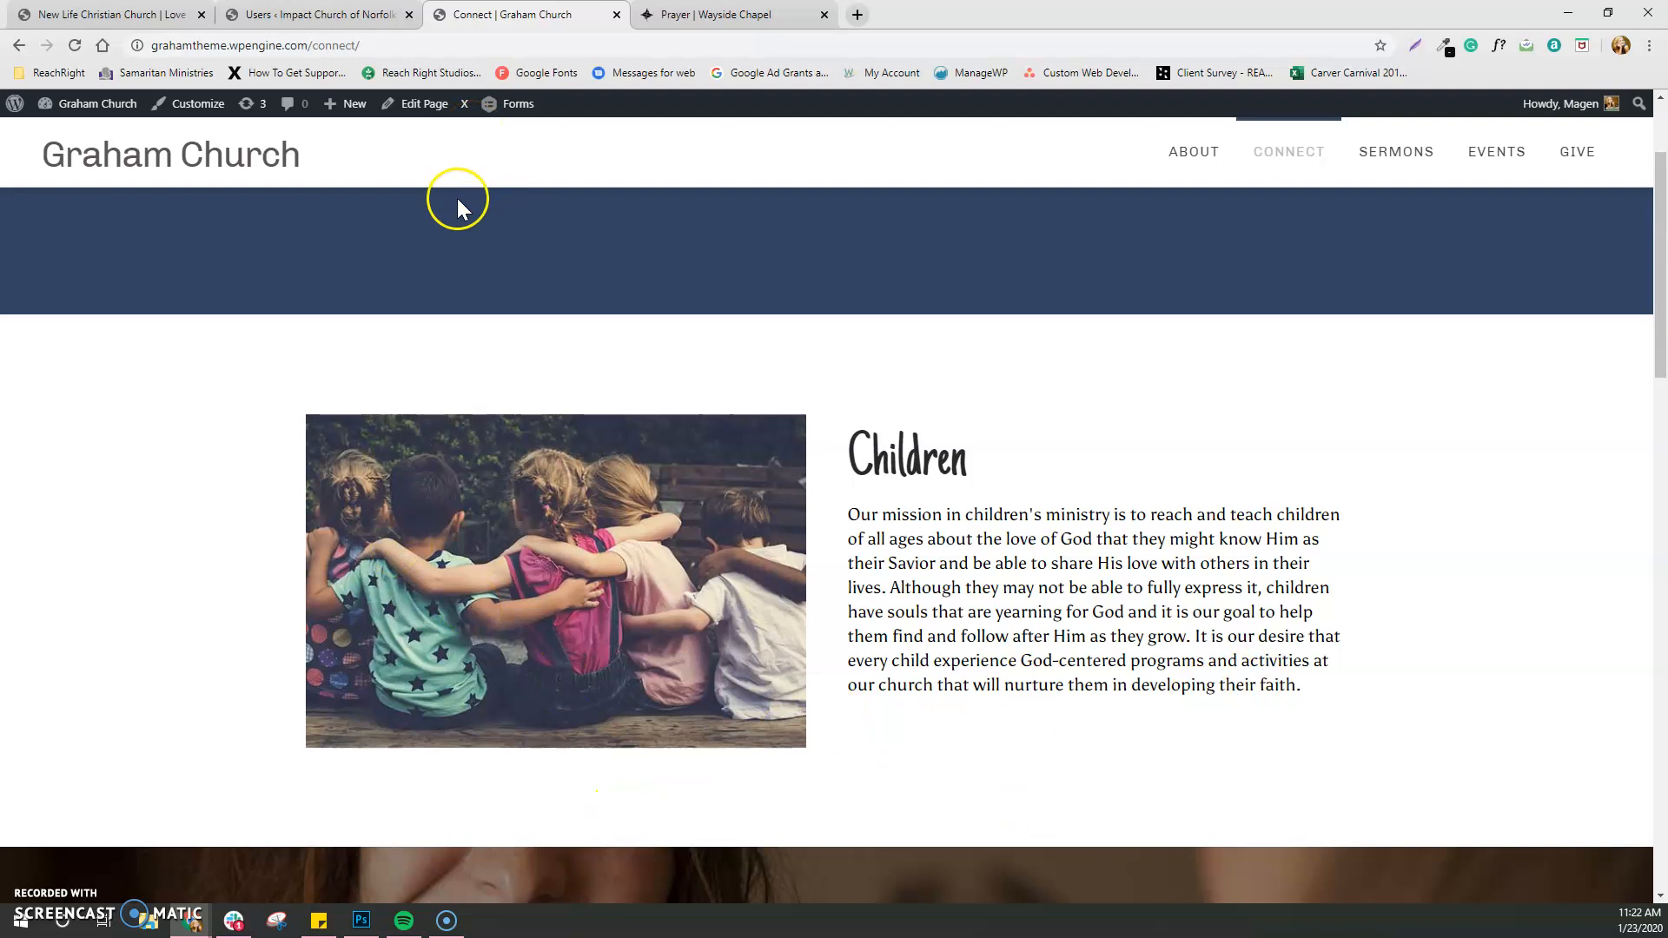
Create a new page on the site and title it "Serve With Us"
{"action": "mouse_move", "coordinate": [347, 111]}
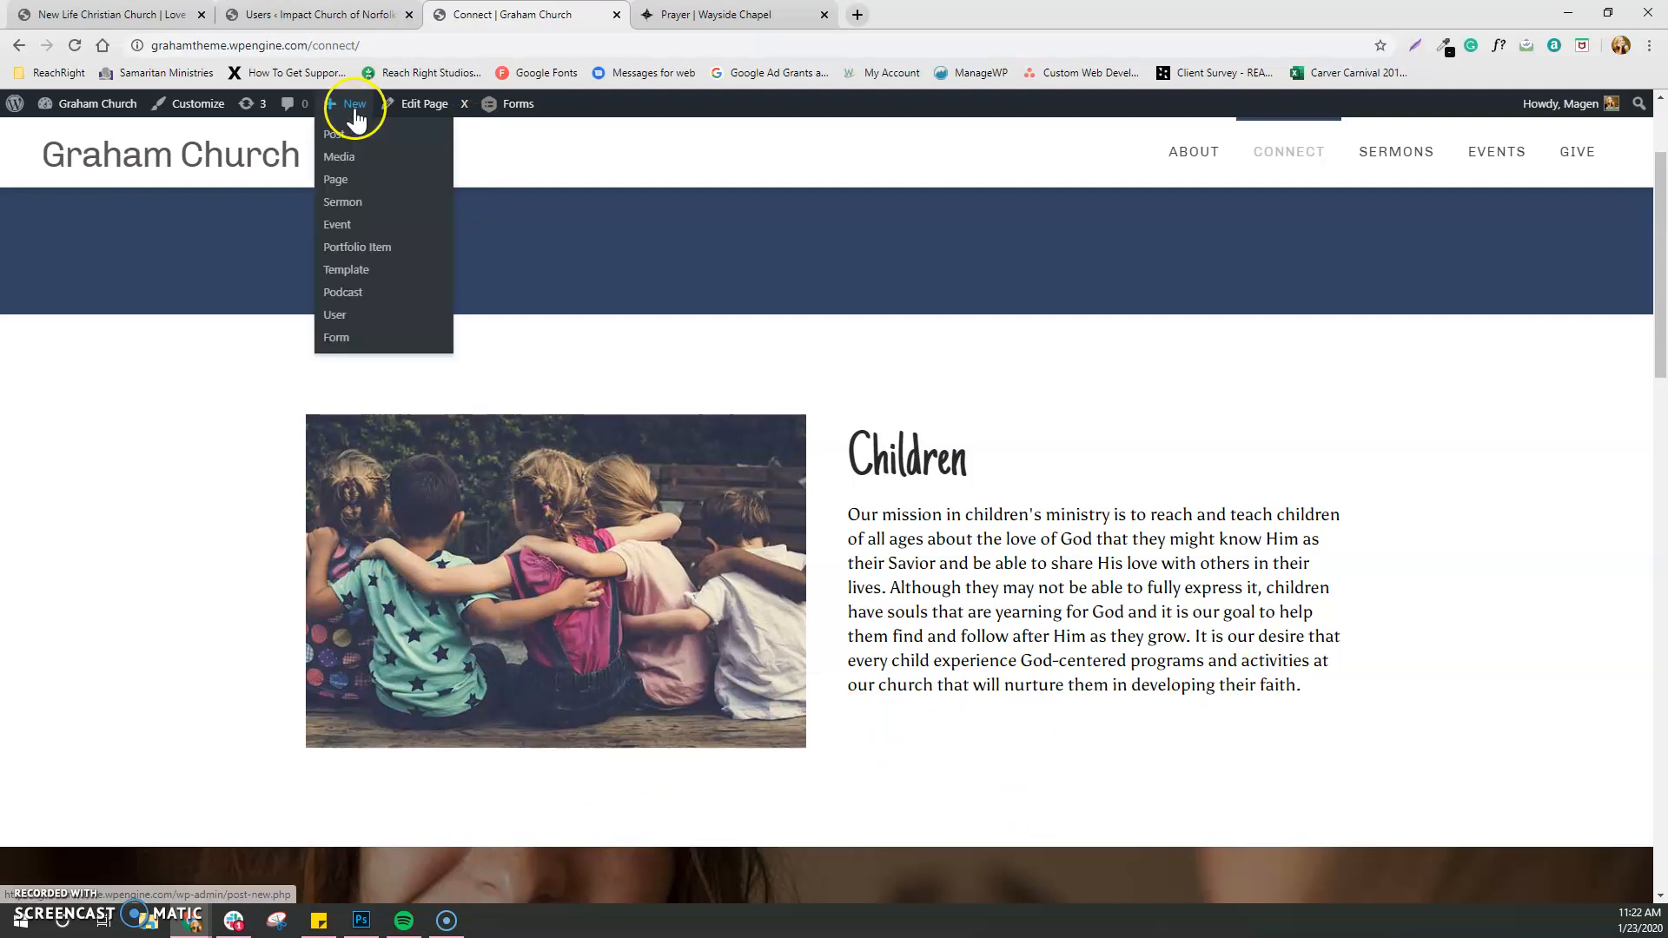
{"action": "left_click", "coordinate": [339, 183]}
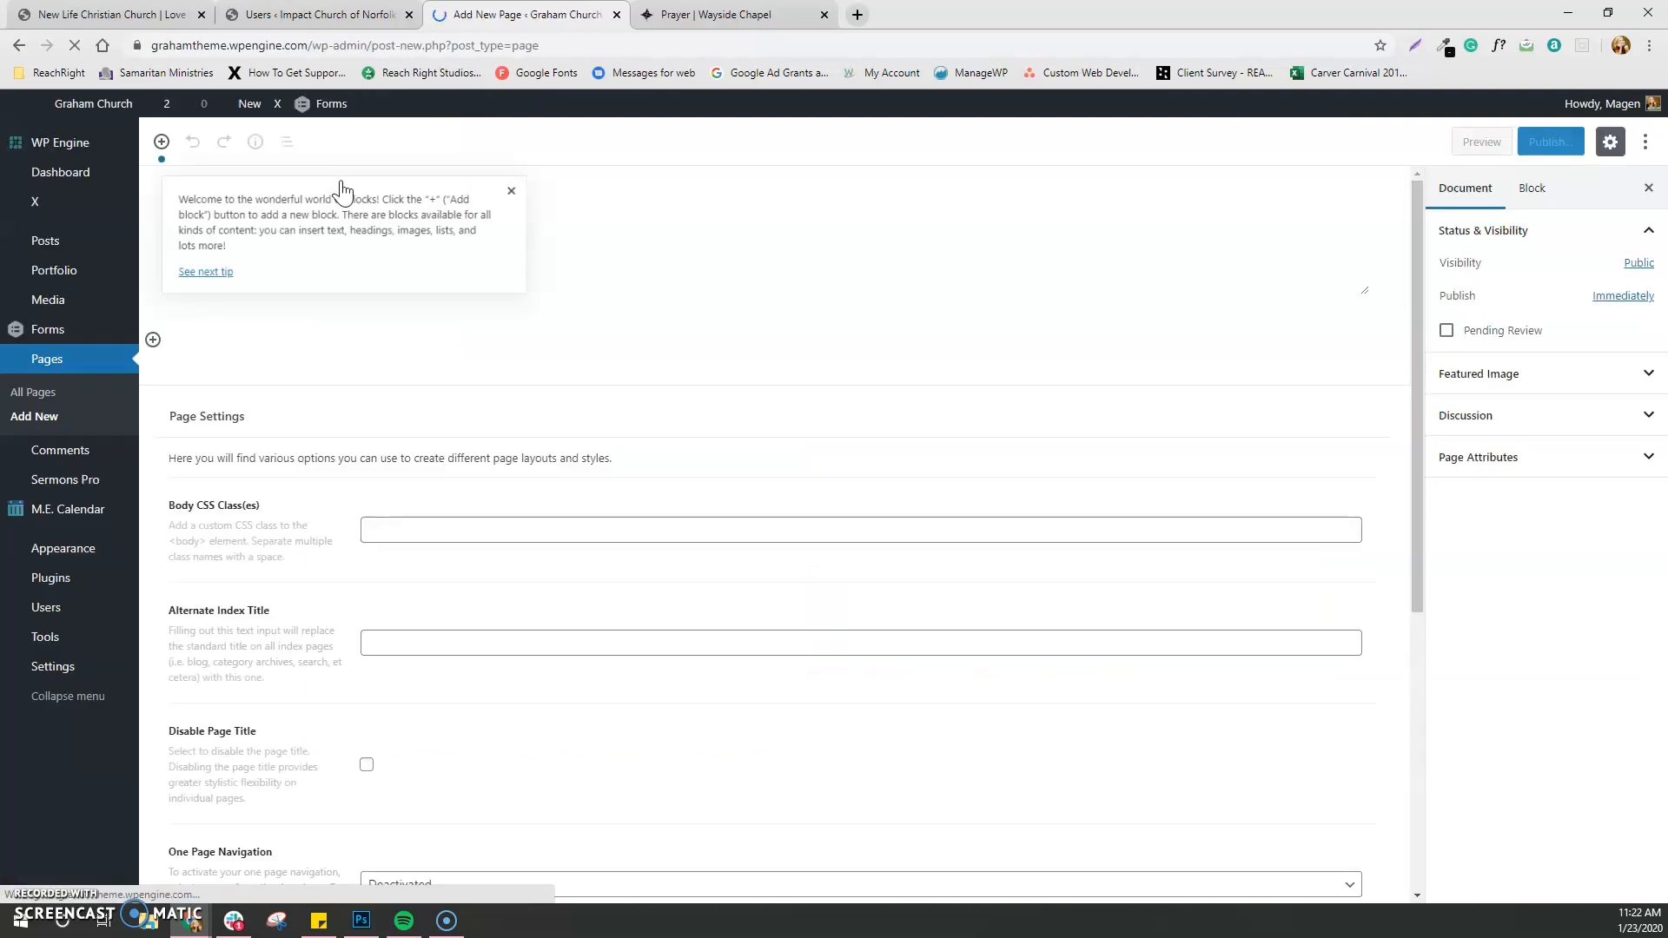
{"action": "left_click", "coordinate": [539, 197]}
{"action": "left_click", "coordinate": [299, 257]}
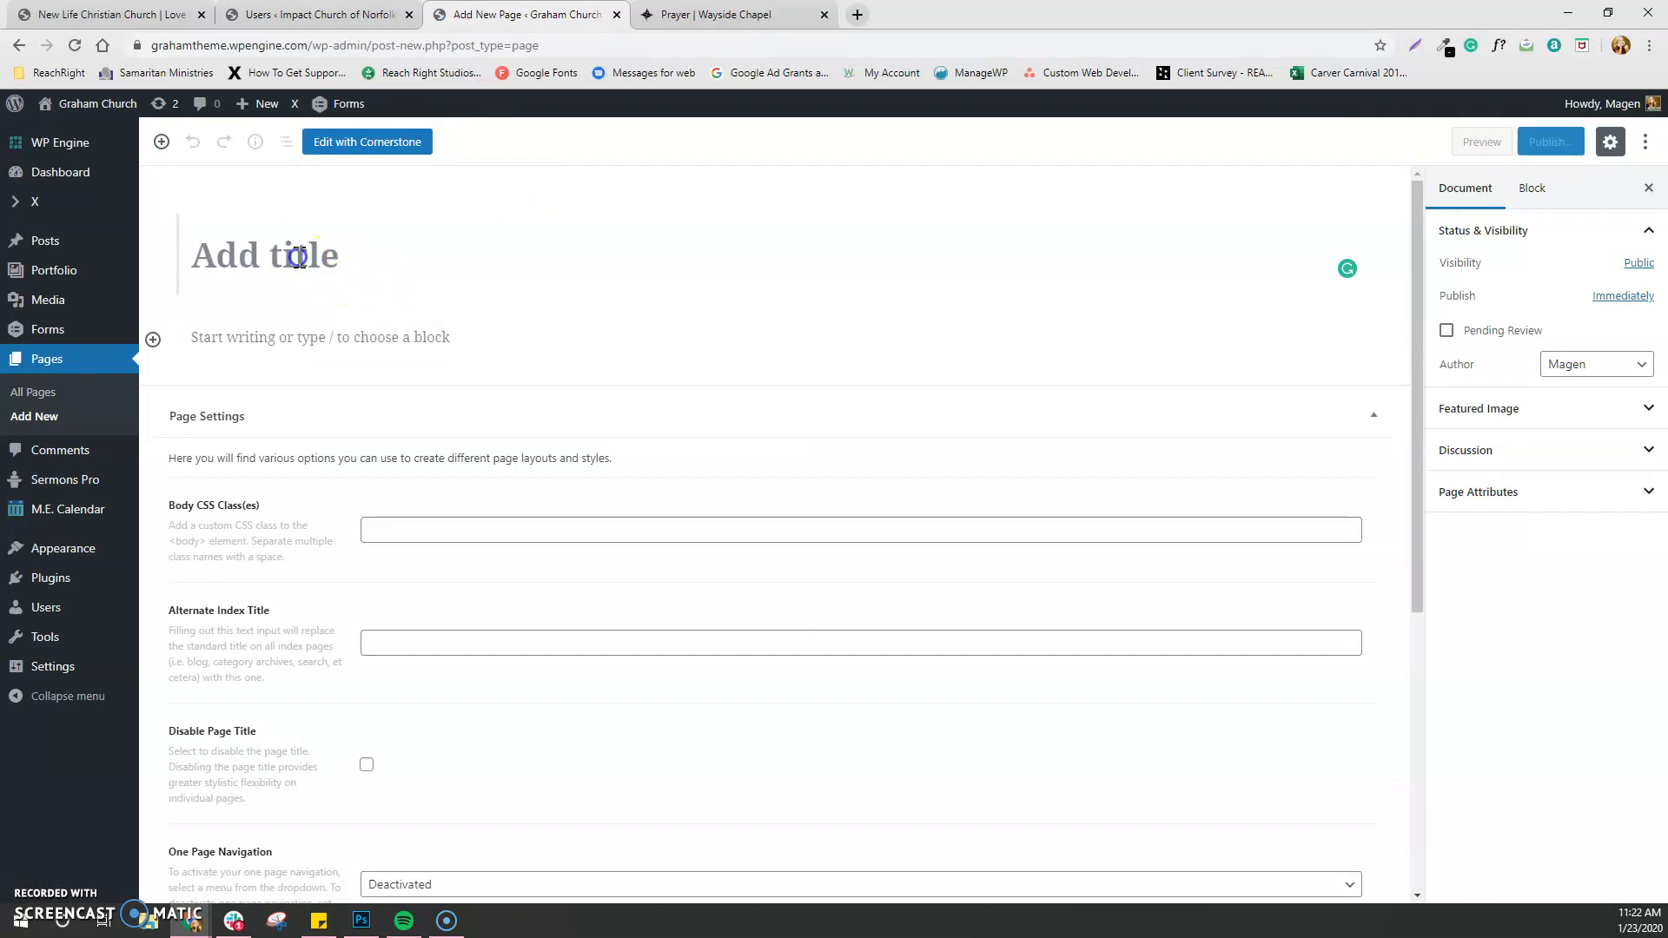
{"action": "type", "text": "Serve With Us"}
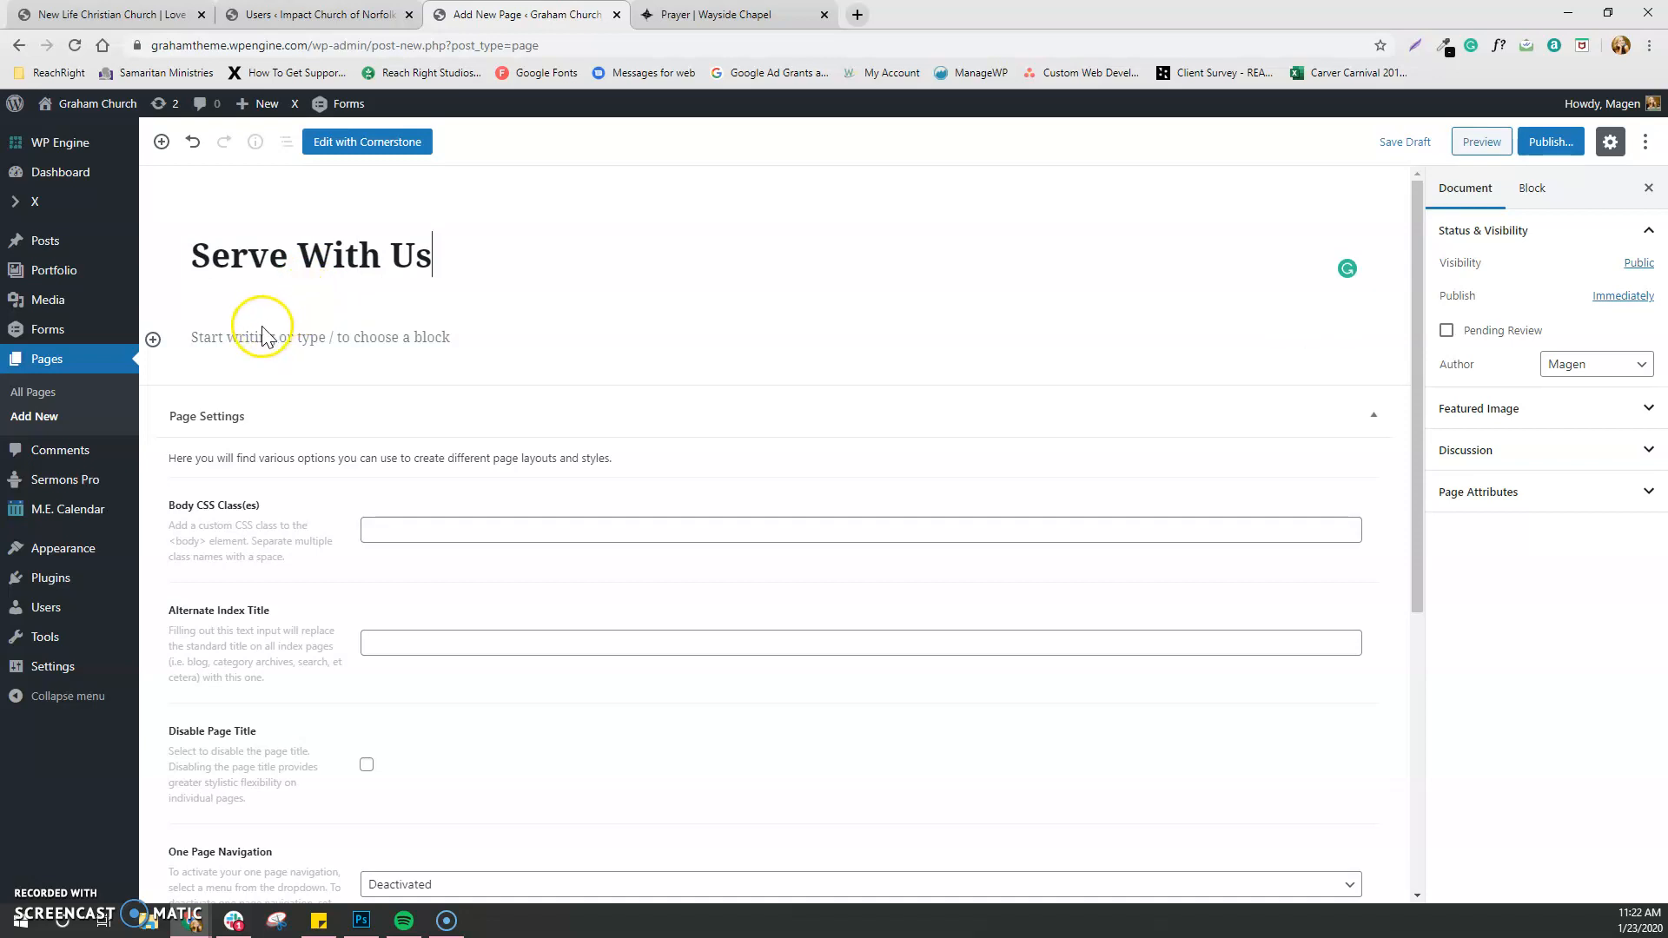
Insert a Gravity Forms Form block below the page title and choose the "Serve With Us" form for it
{"action": "left_click", "coordinate": [153, 340]}
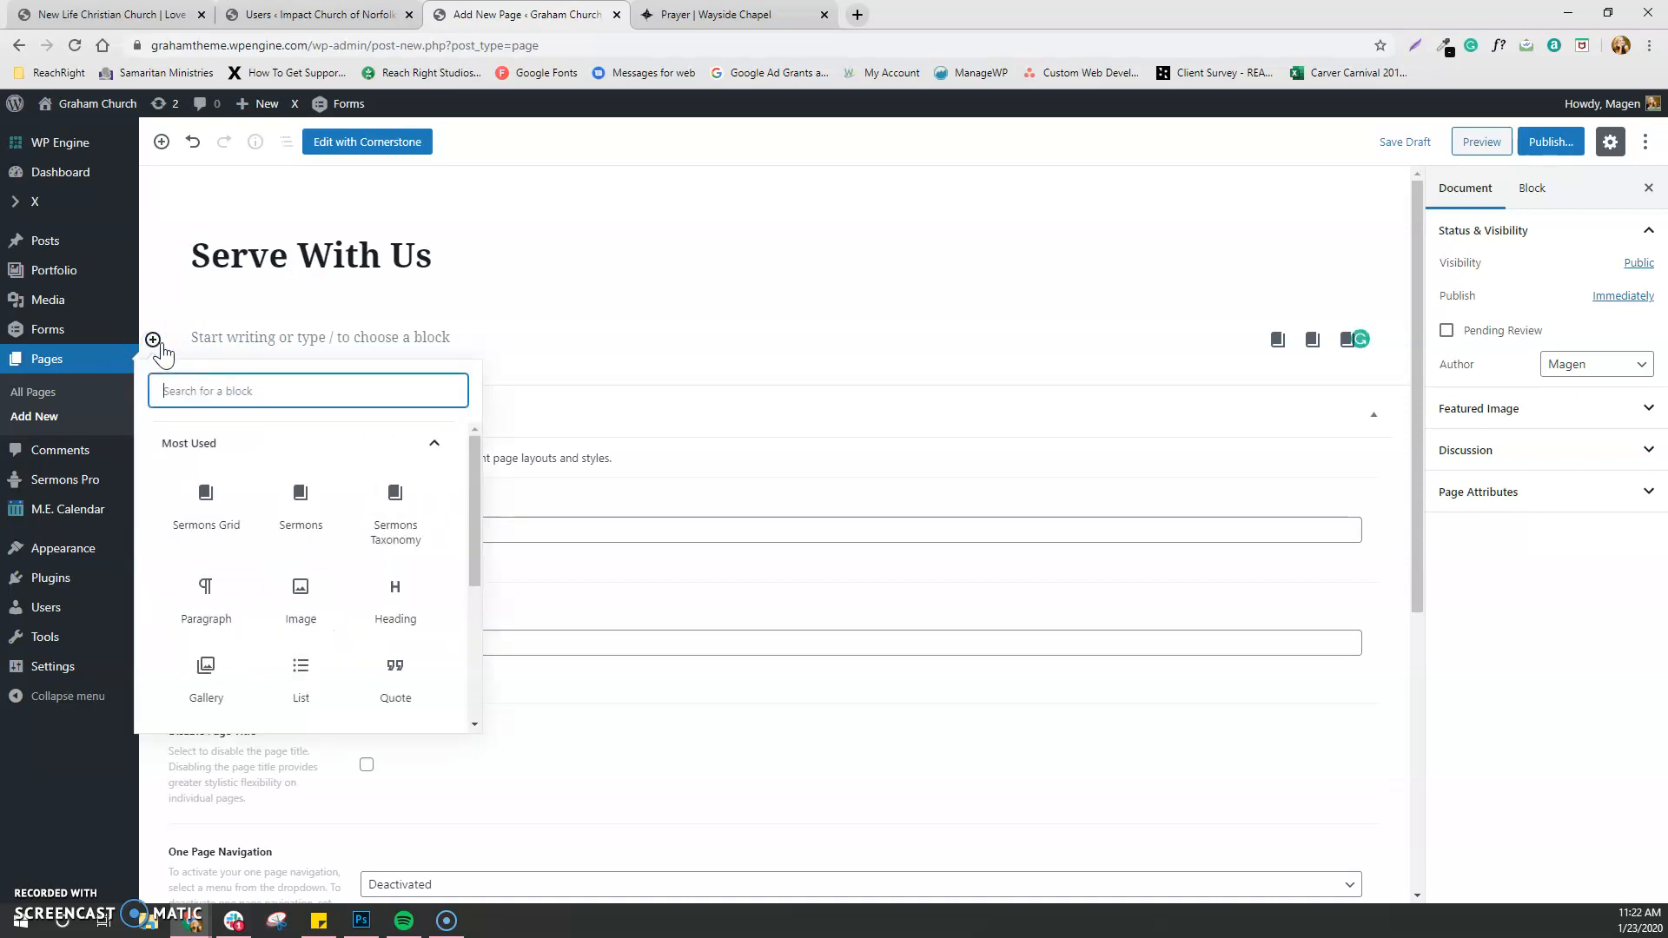
{"action": "left_click_drag", "start_coordinate": [477, 469], "coordinate": [478, 608]}
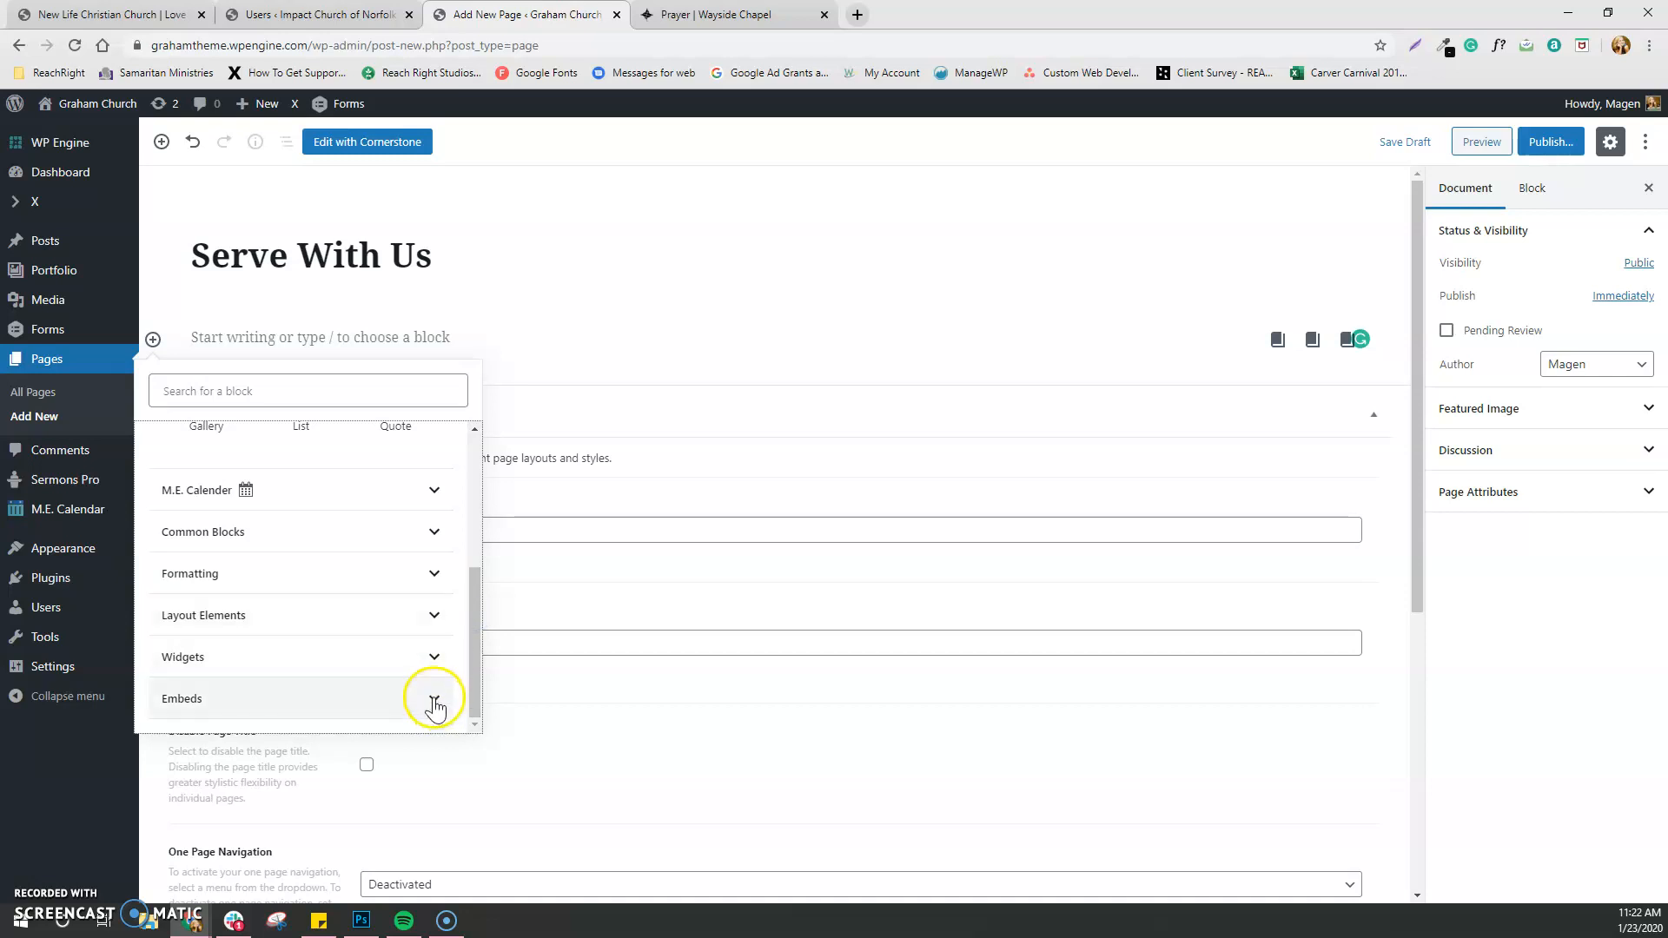
{"action": "left_click", "coordinate": [433, 700]}
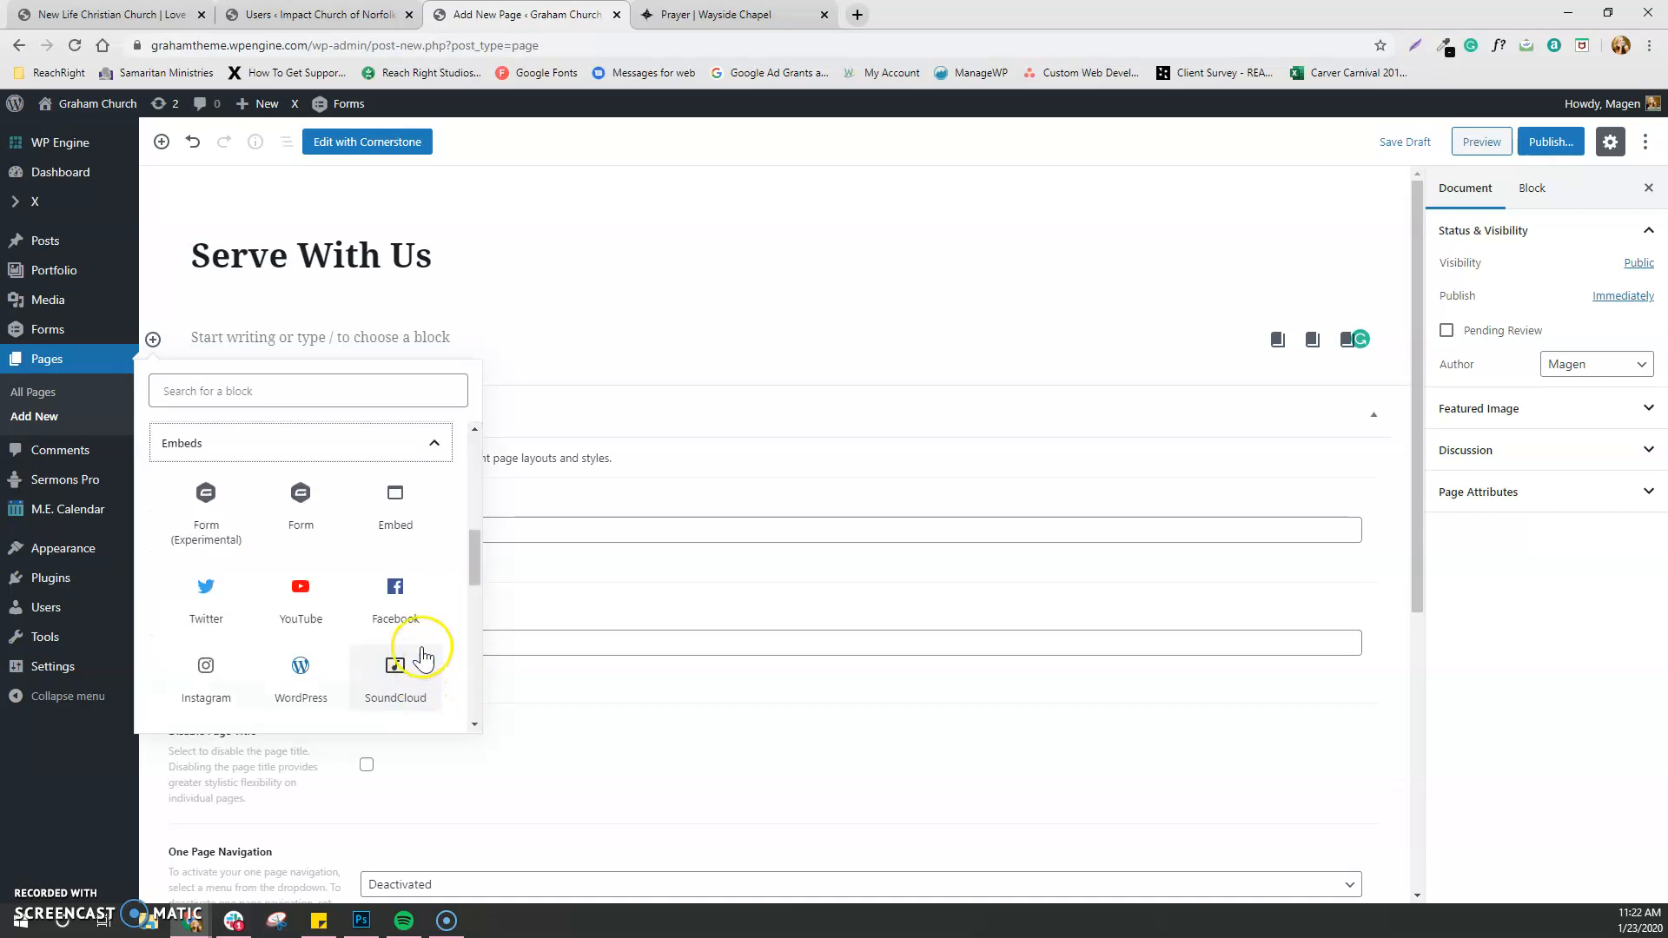
{"action": "left_click", "coordinate": [301, 504]}
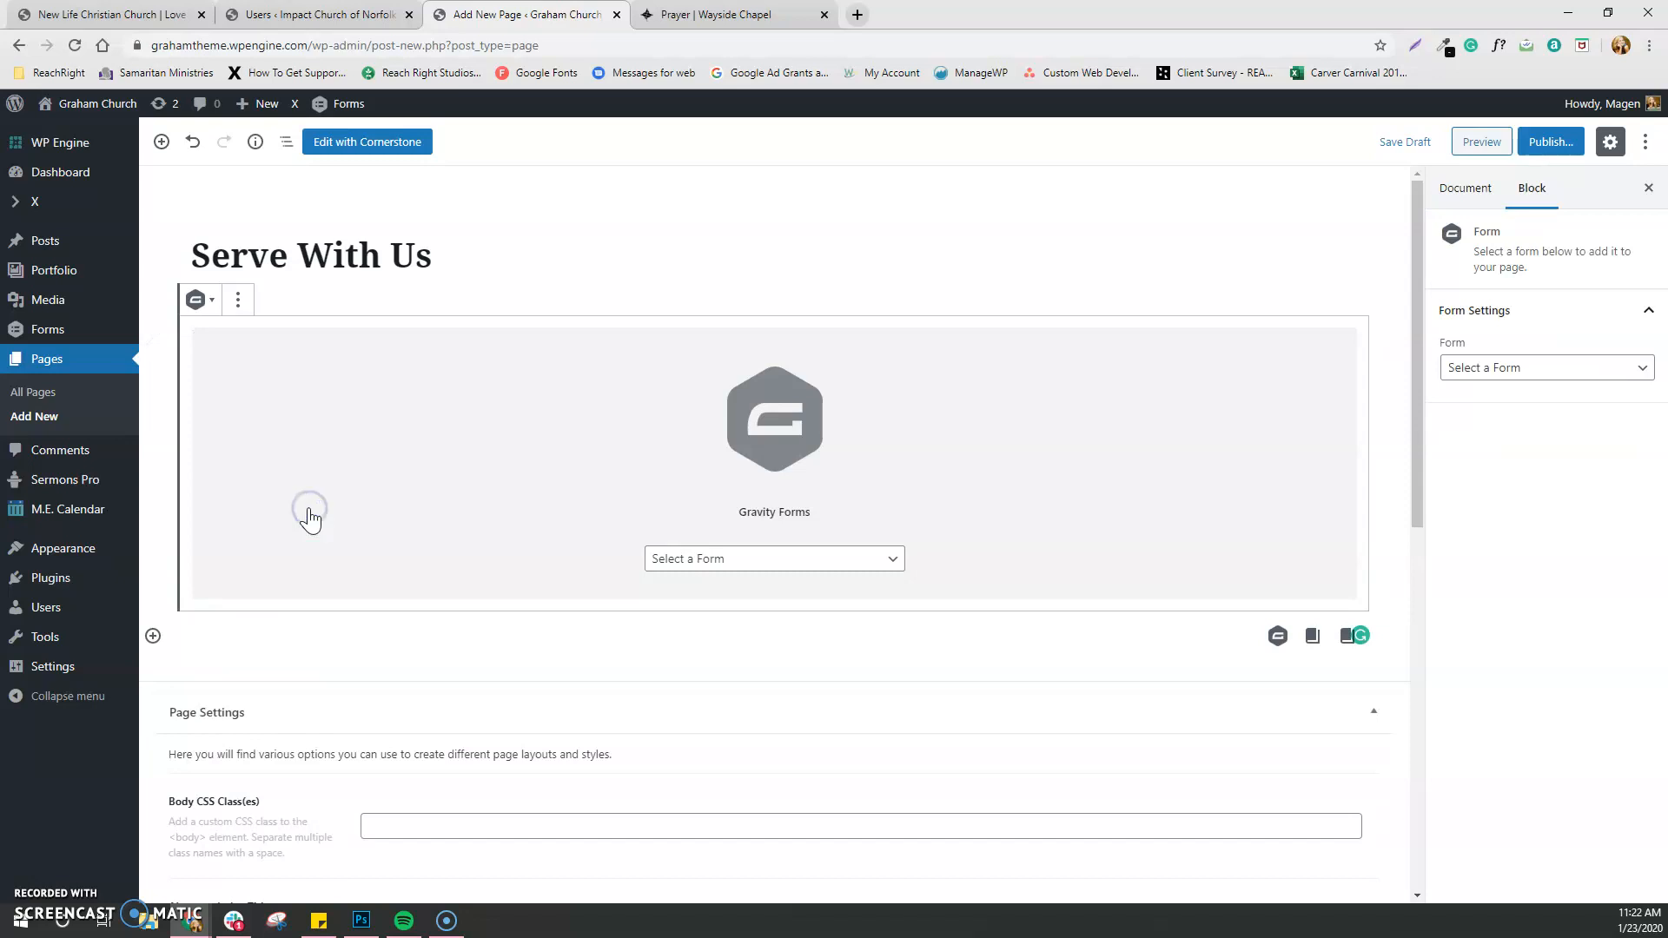
{"action": "left_click", "coordinate": [792, 561]}
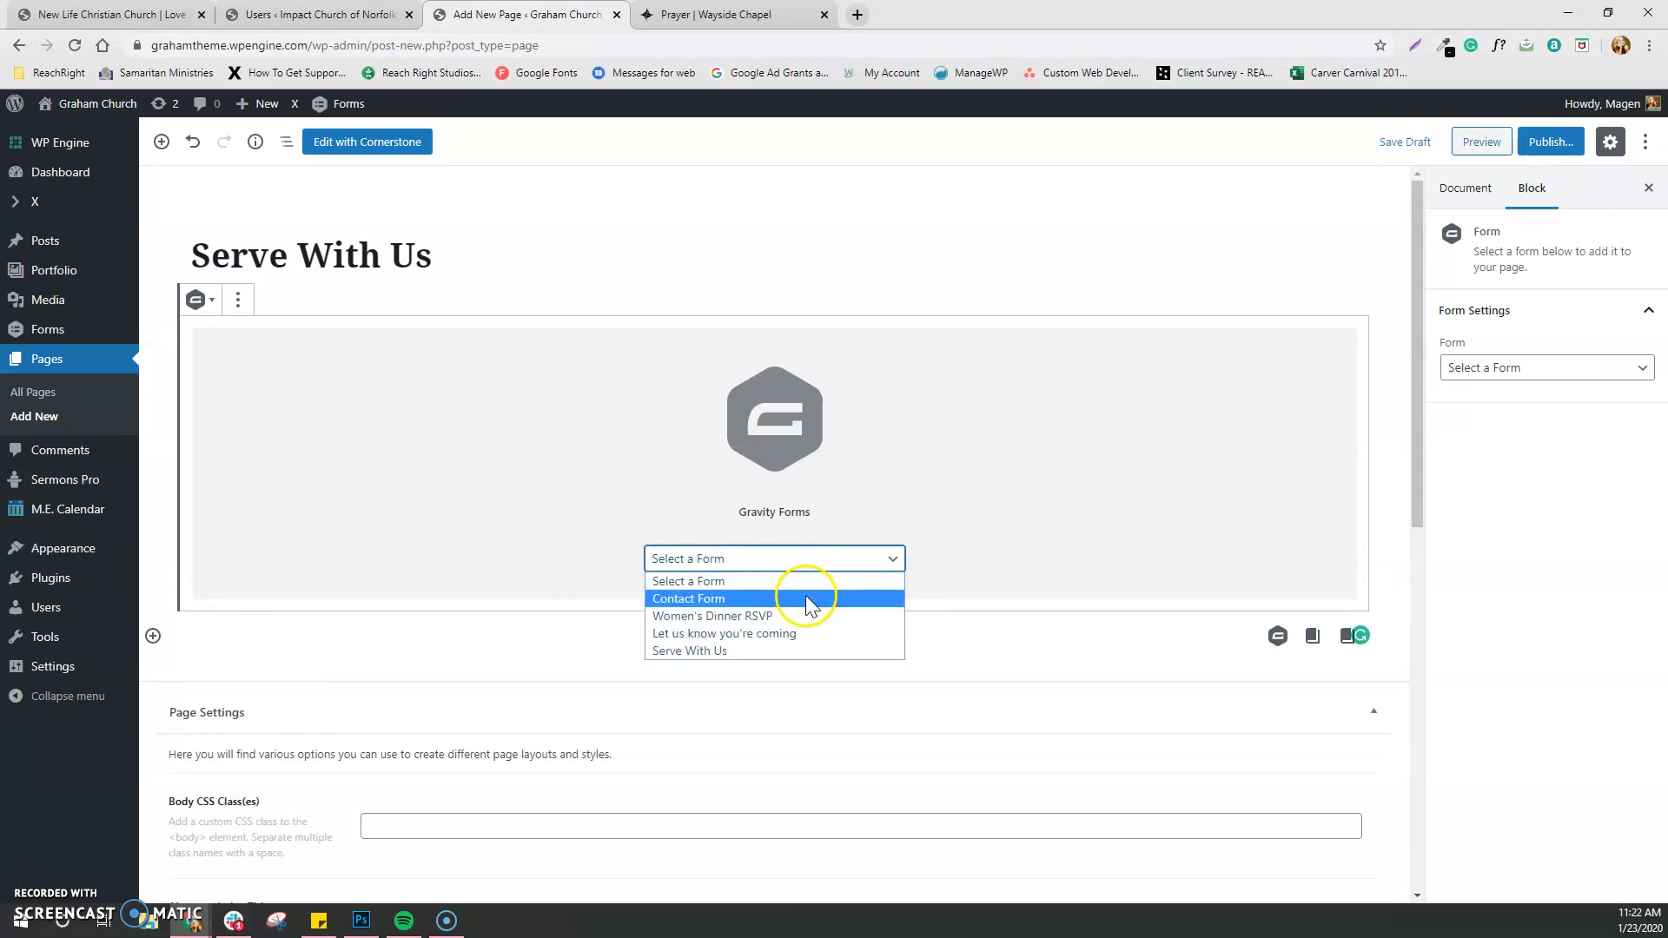
{"action": "left_click", "coordinate": [805, 653]}
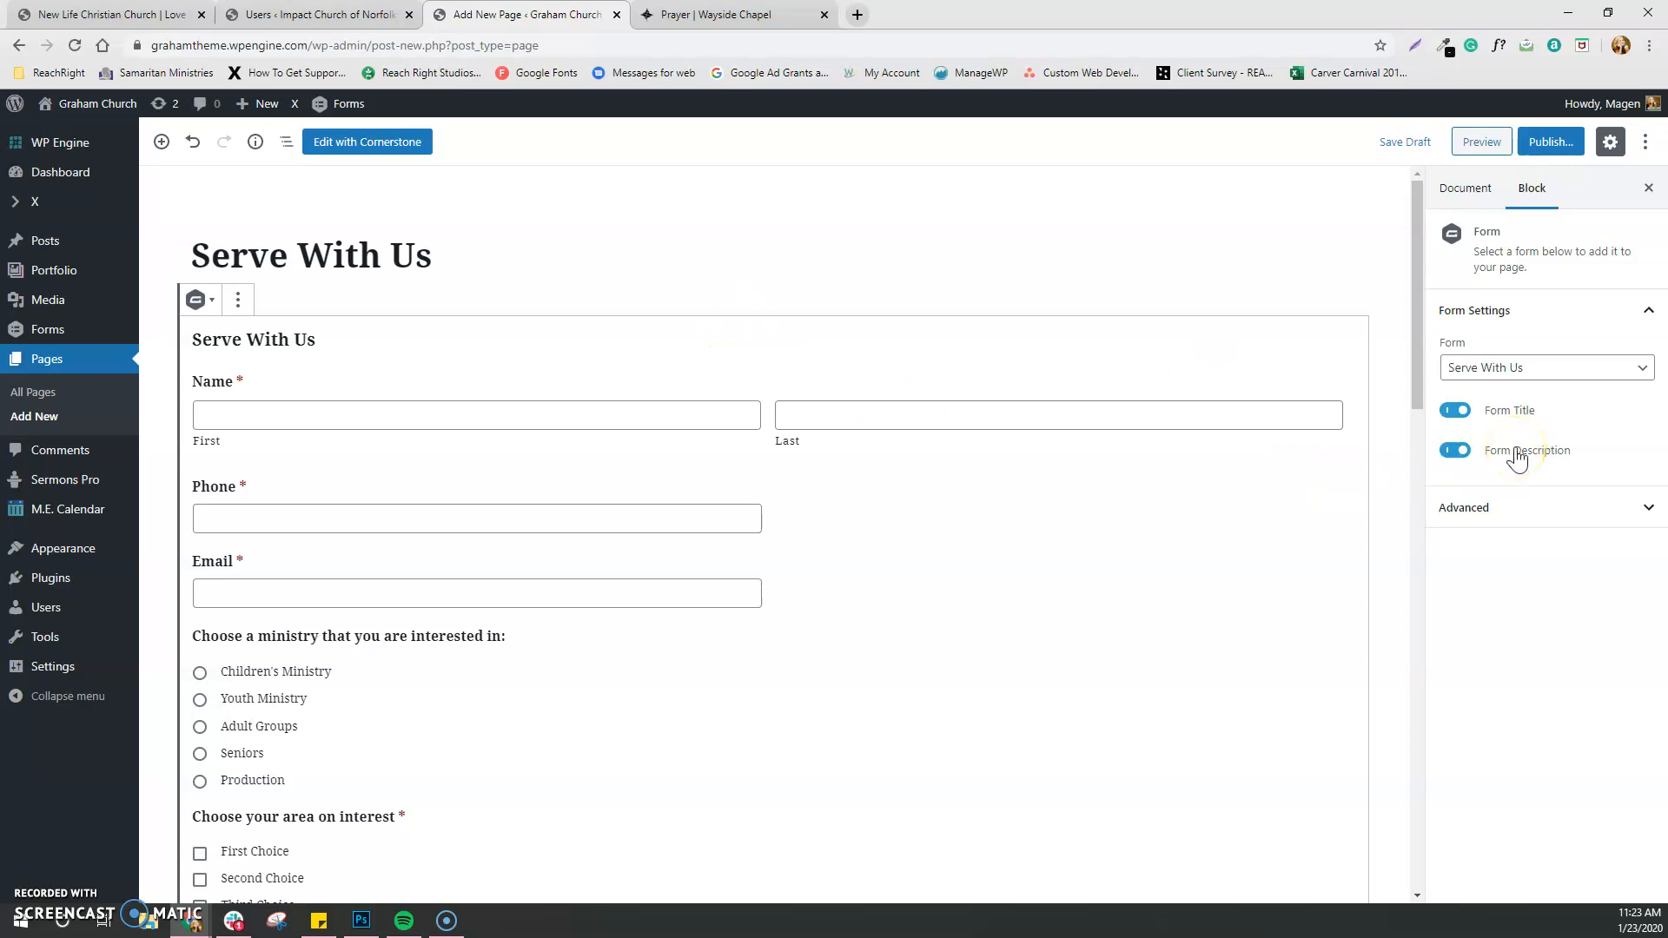
Try hiding the Form block's form title and form description, and turn both back on
{"action": "left_click", "coordinate": [1455, 410]}
{"action": "left_click", "coordinate": [1455, 450]}
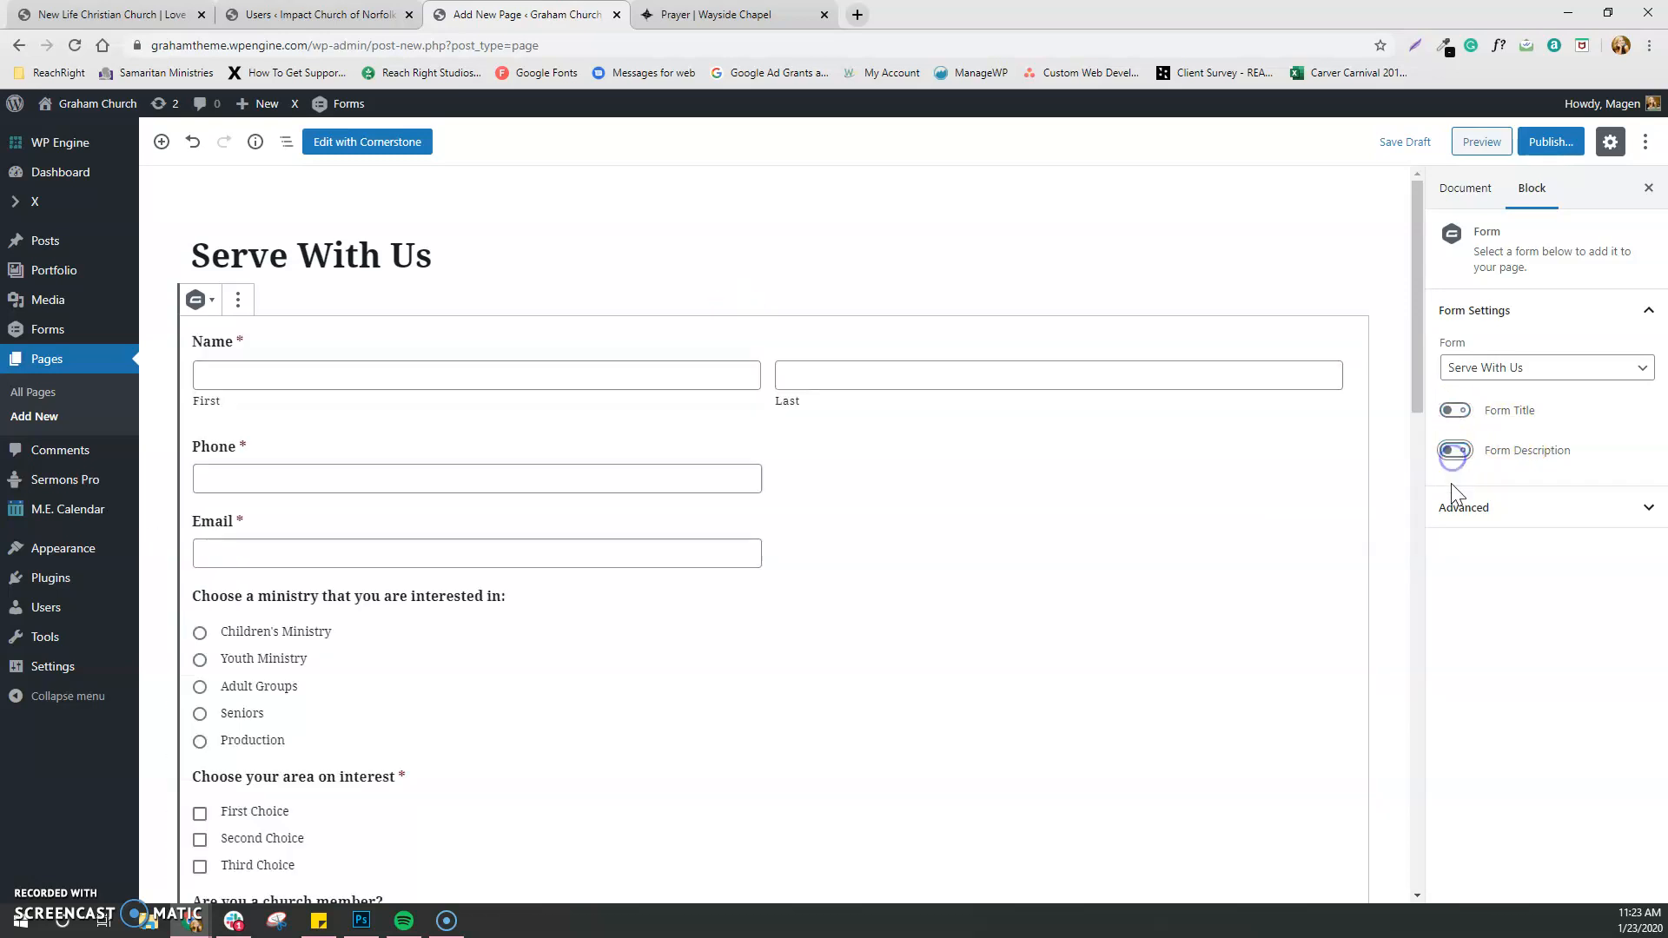
{"action": "left_click", "coordinate": [1453, 451]}
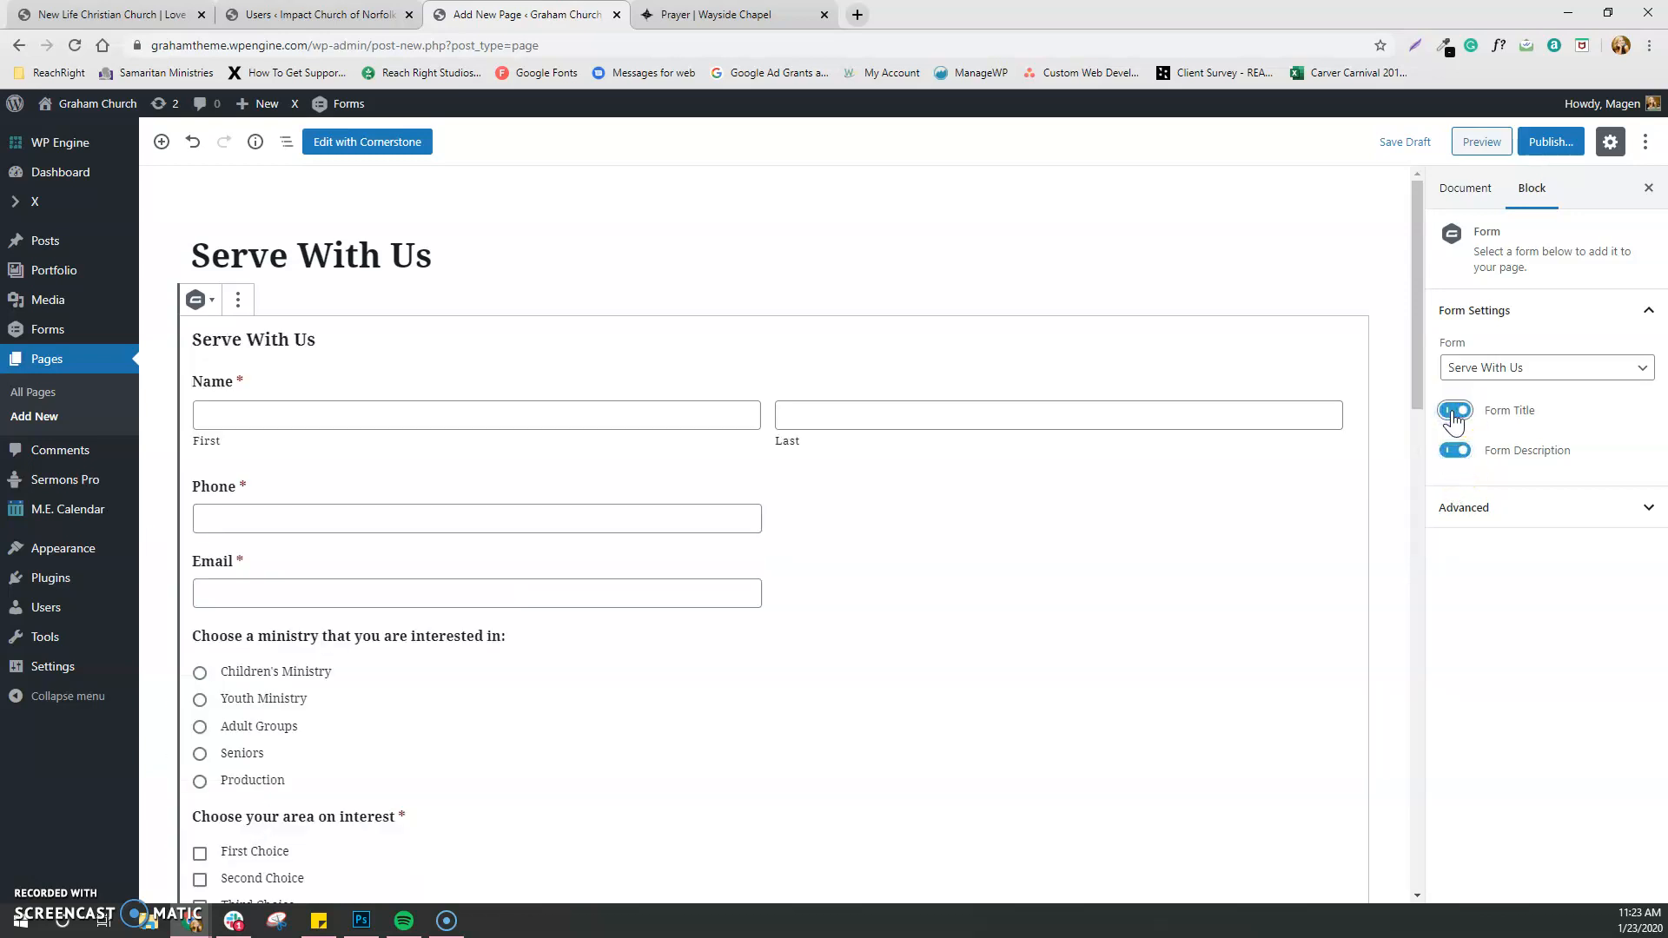
Review the embedded form on the Serve With Us page and publish the page
{"action": "scroll", "coordinate": [1212, 524], "scroll_direction": "down", "scroll_amount": 4}
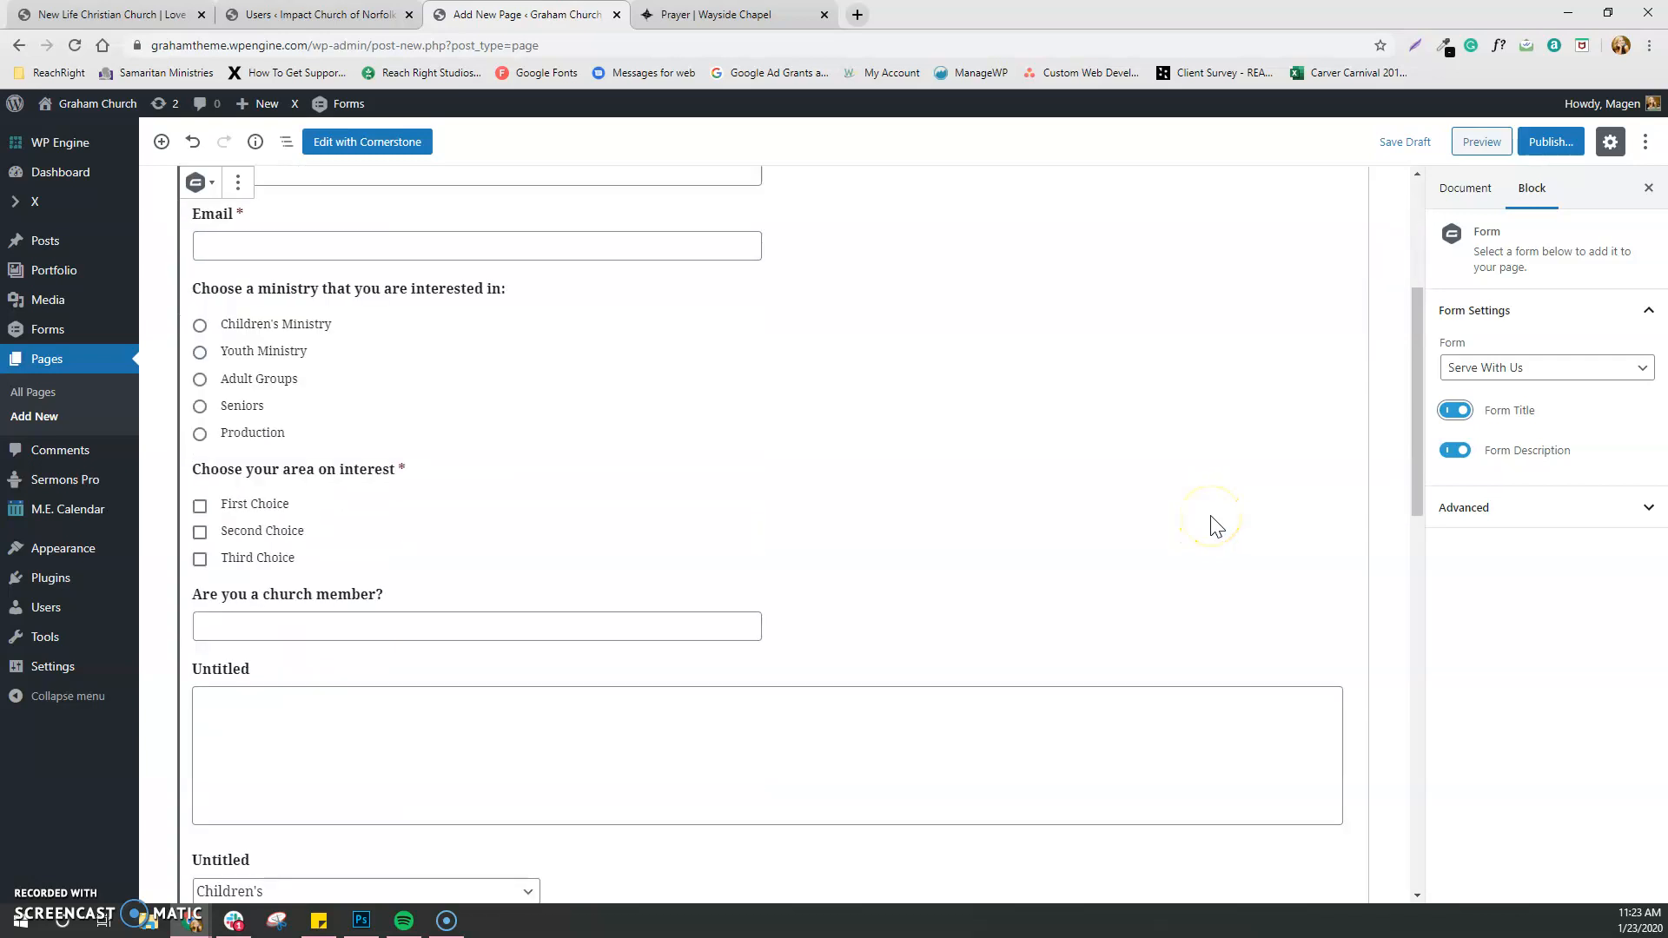
{"action": "scroll", "coordinate": [1215, 524], "scroll_direction": "down", "scroll_amount": 3}
{"action": "scroll", "coordinate": [1215, 526], "scroll_direction": "up", "scroll_amount": 7}
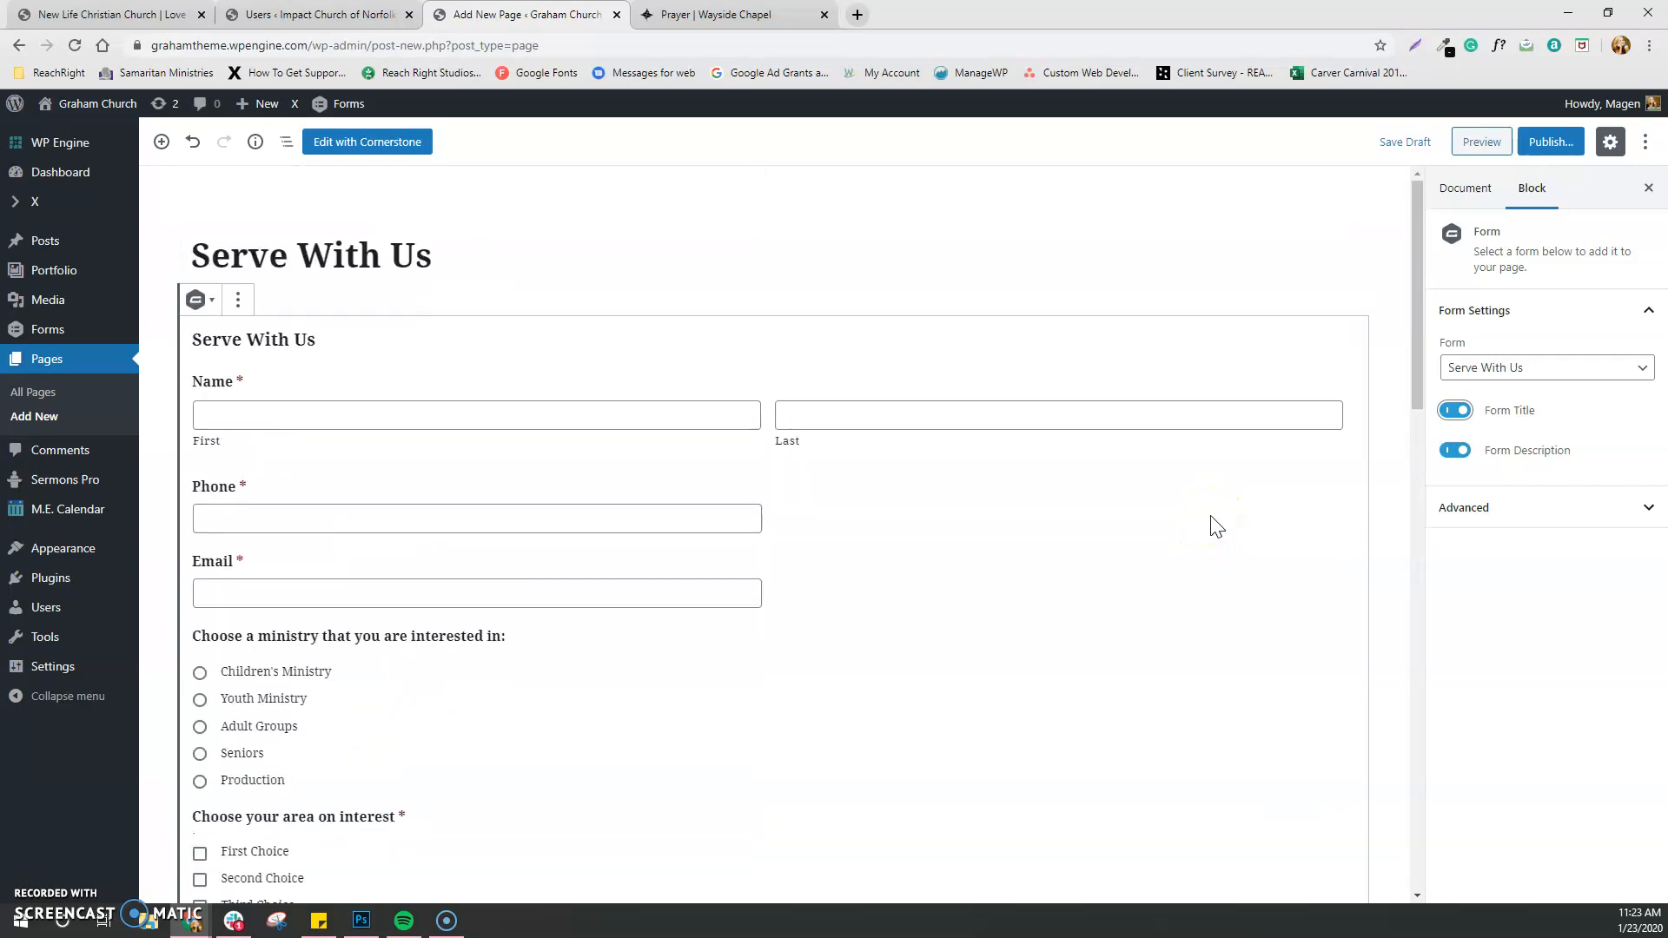
{"action": "left_click", "coordinate": [1551, 142]}
{"action": "left_click", "coordinate": [1554, 146]}
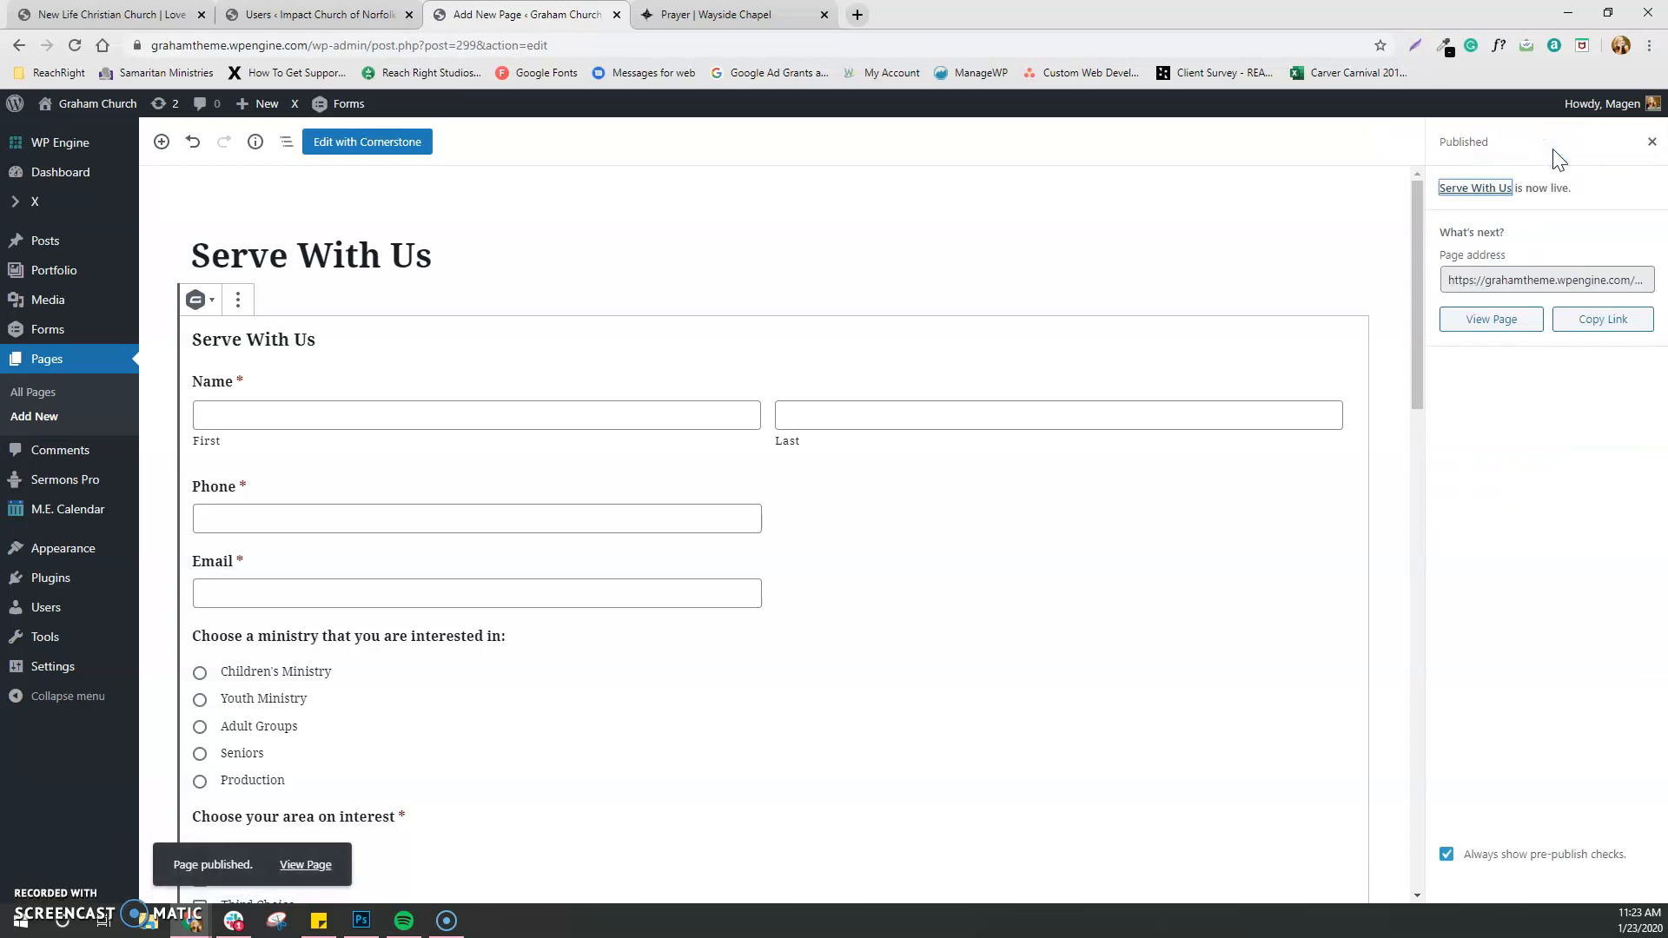
View the published Serve With Us page and test the ministry choices, finishing with Youth Ministry selected
{"action": "left_click", "coordinate": [300, 865]}
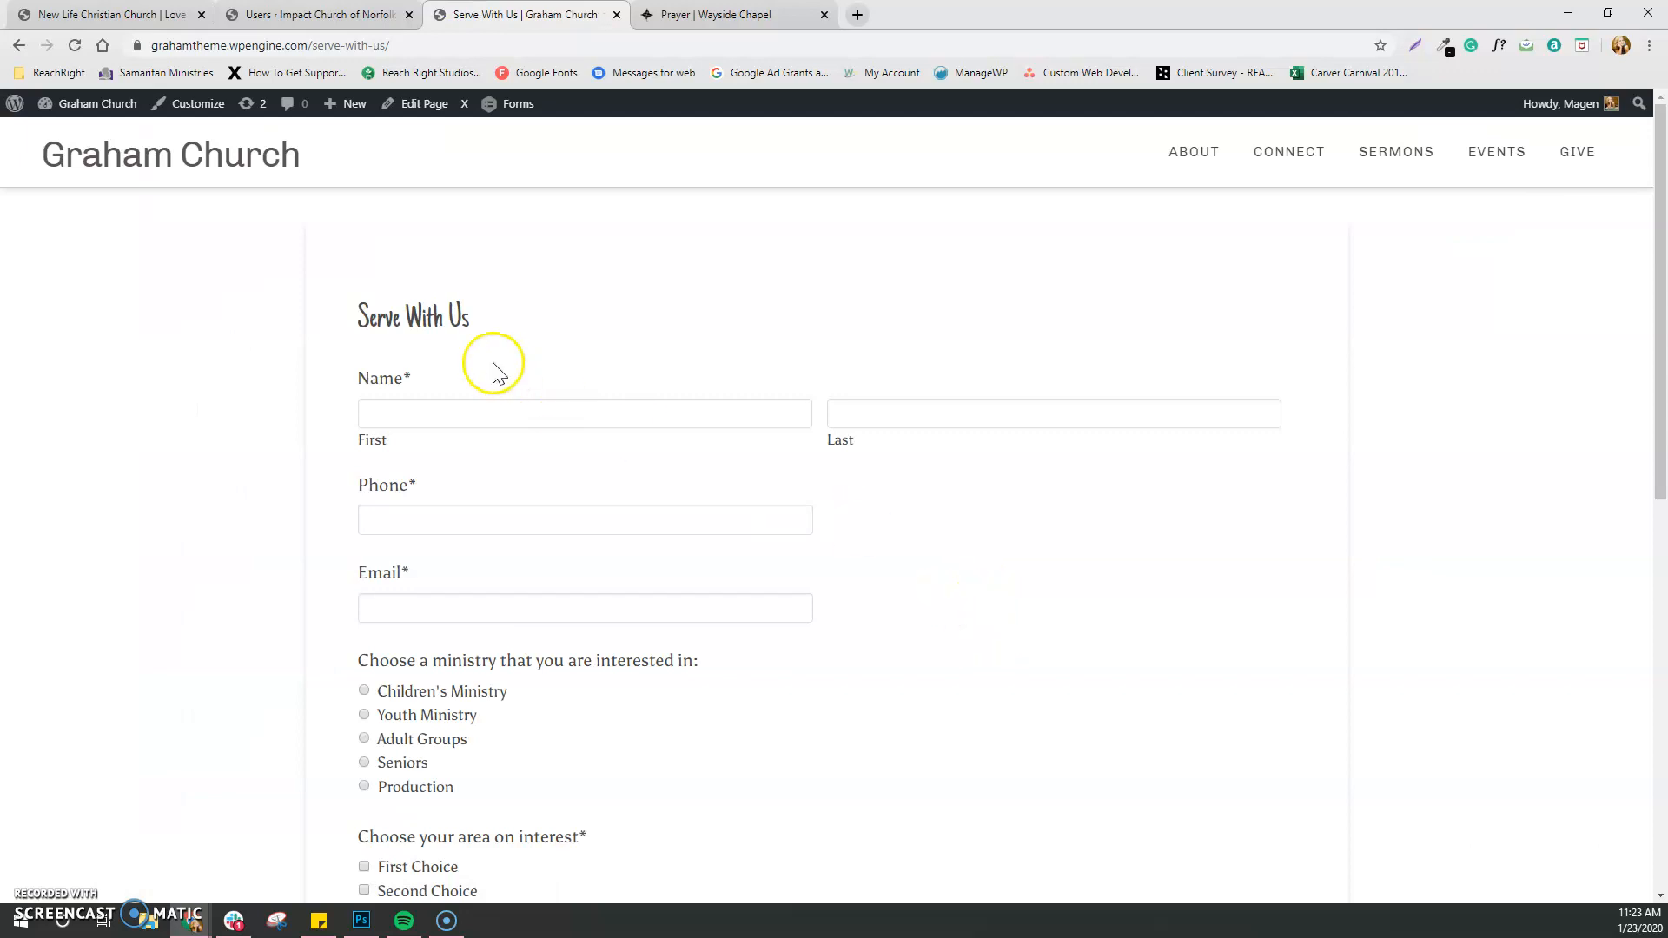
{"action": "scroll", "coordinate": [1058, 566], "scroll_direction": "down", "scroll_amount": 3}
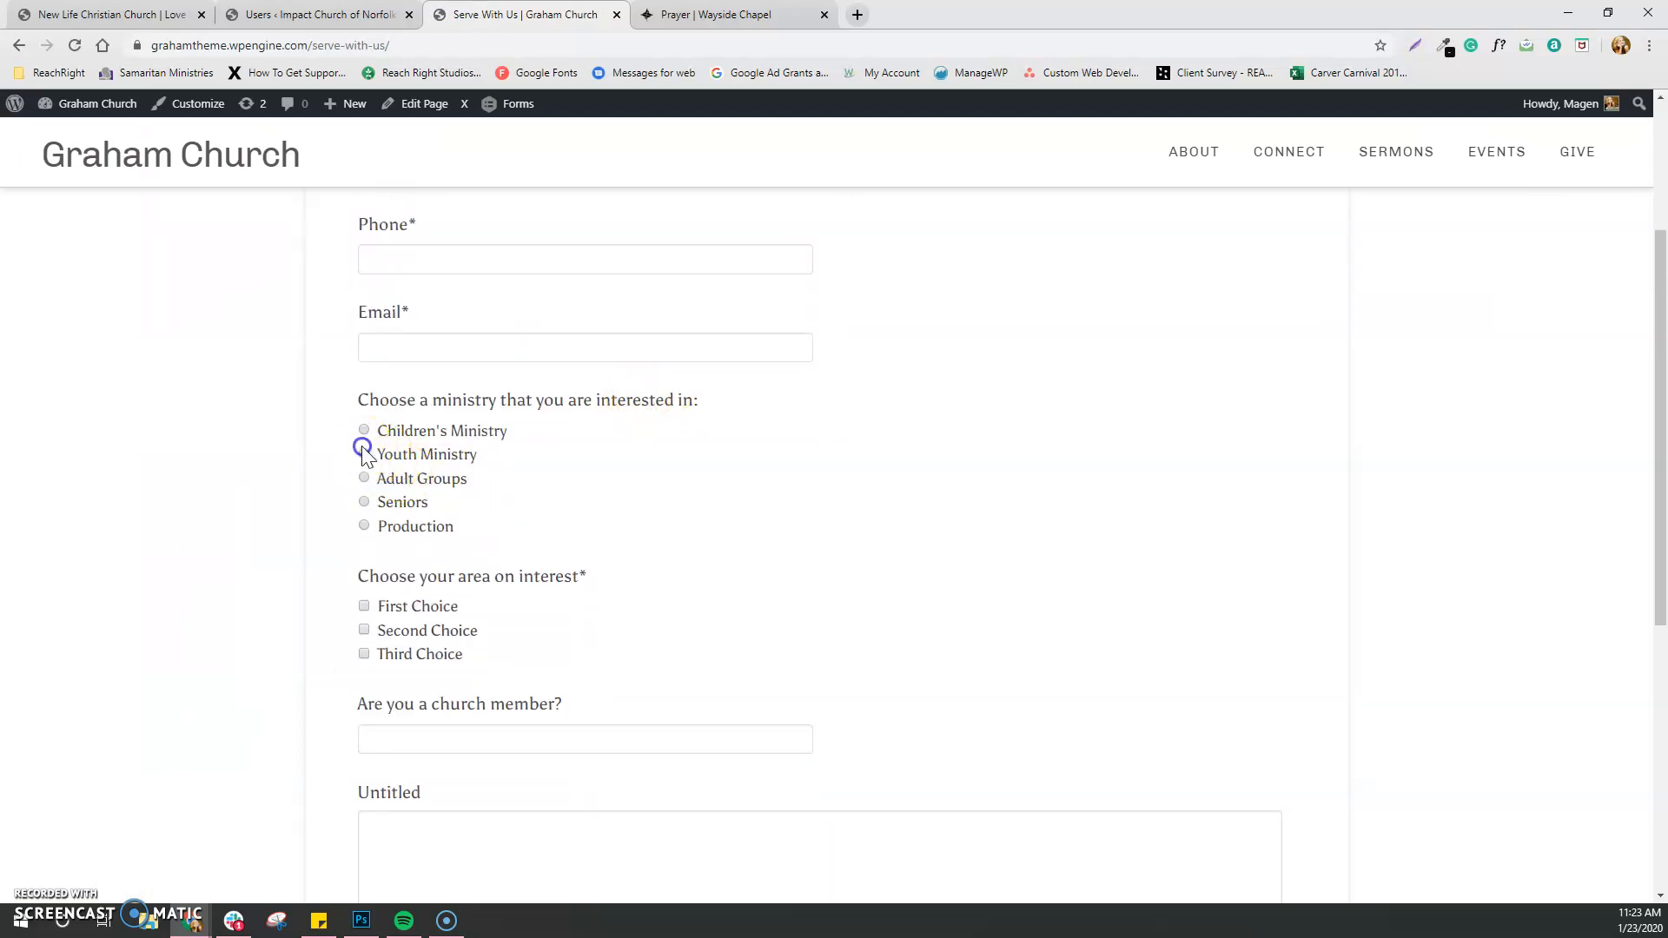
{"action": "left_click", "coordinate": [364, 453]}
{"action": "left_click", "coordinate": [364, 477]}
{"action": "left_click", "coordinate": [364, 501]}
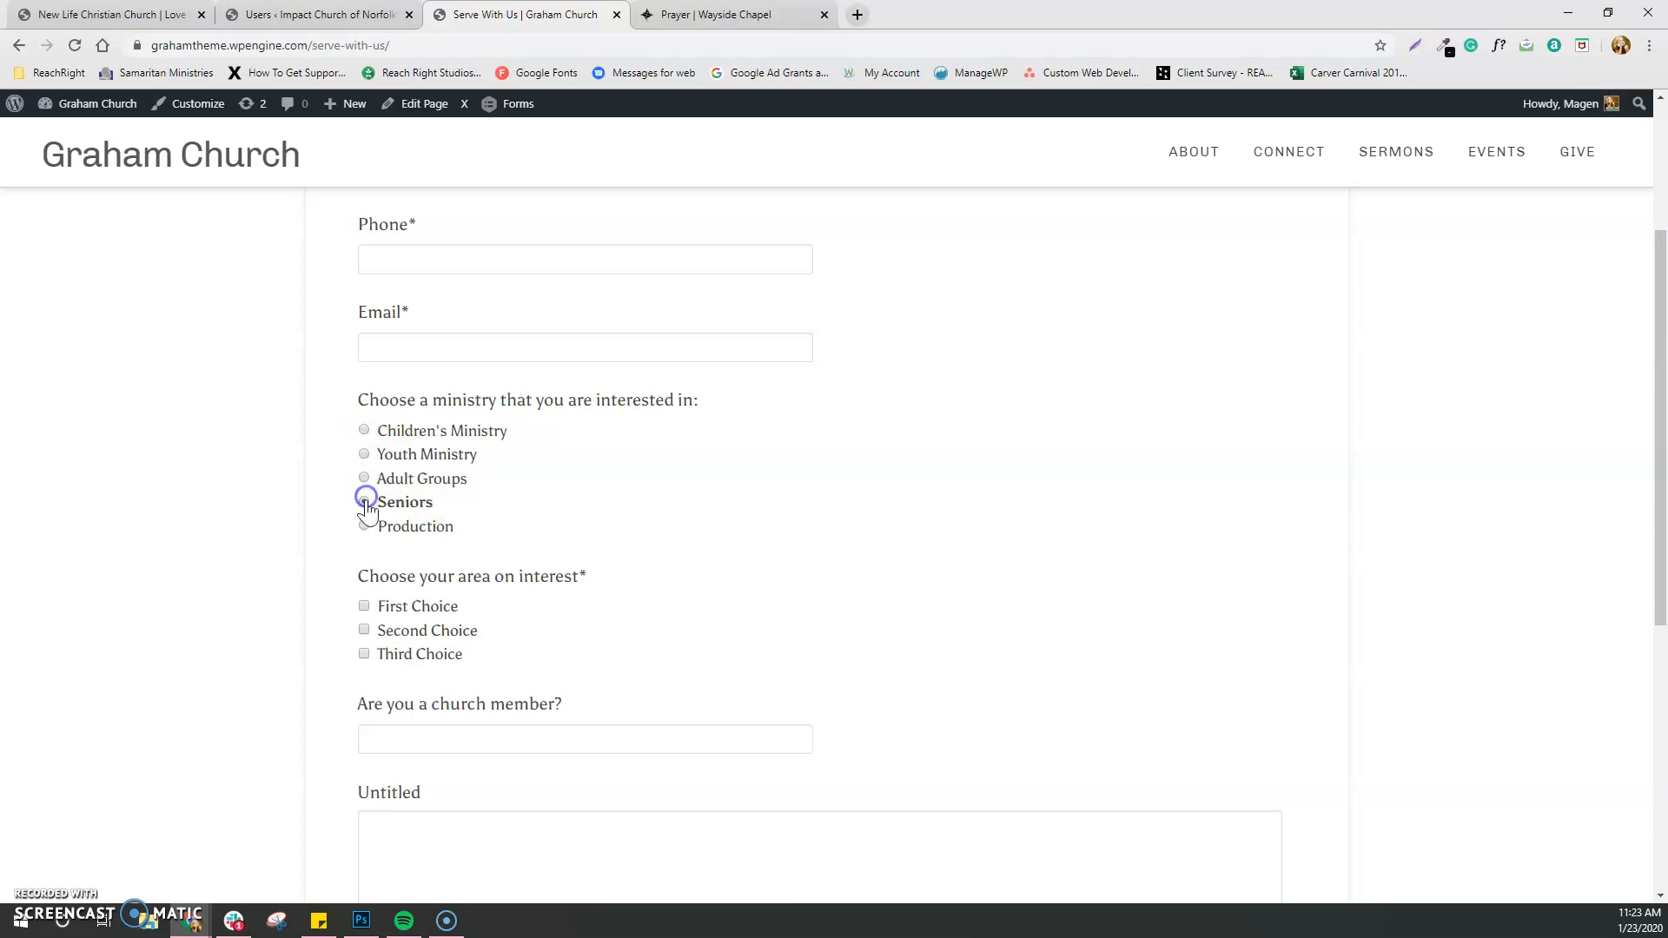
{"action": "left_click", "coordinate": [364, 454]}
{"action": "scroll", "coordinate": [421, 506], "scroll_direction": "down", "scroll_amount": 2}
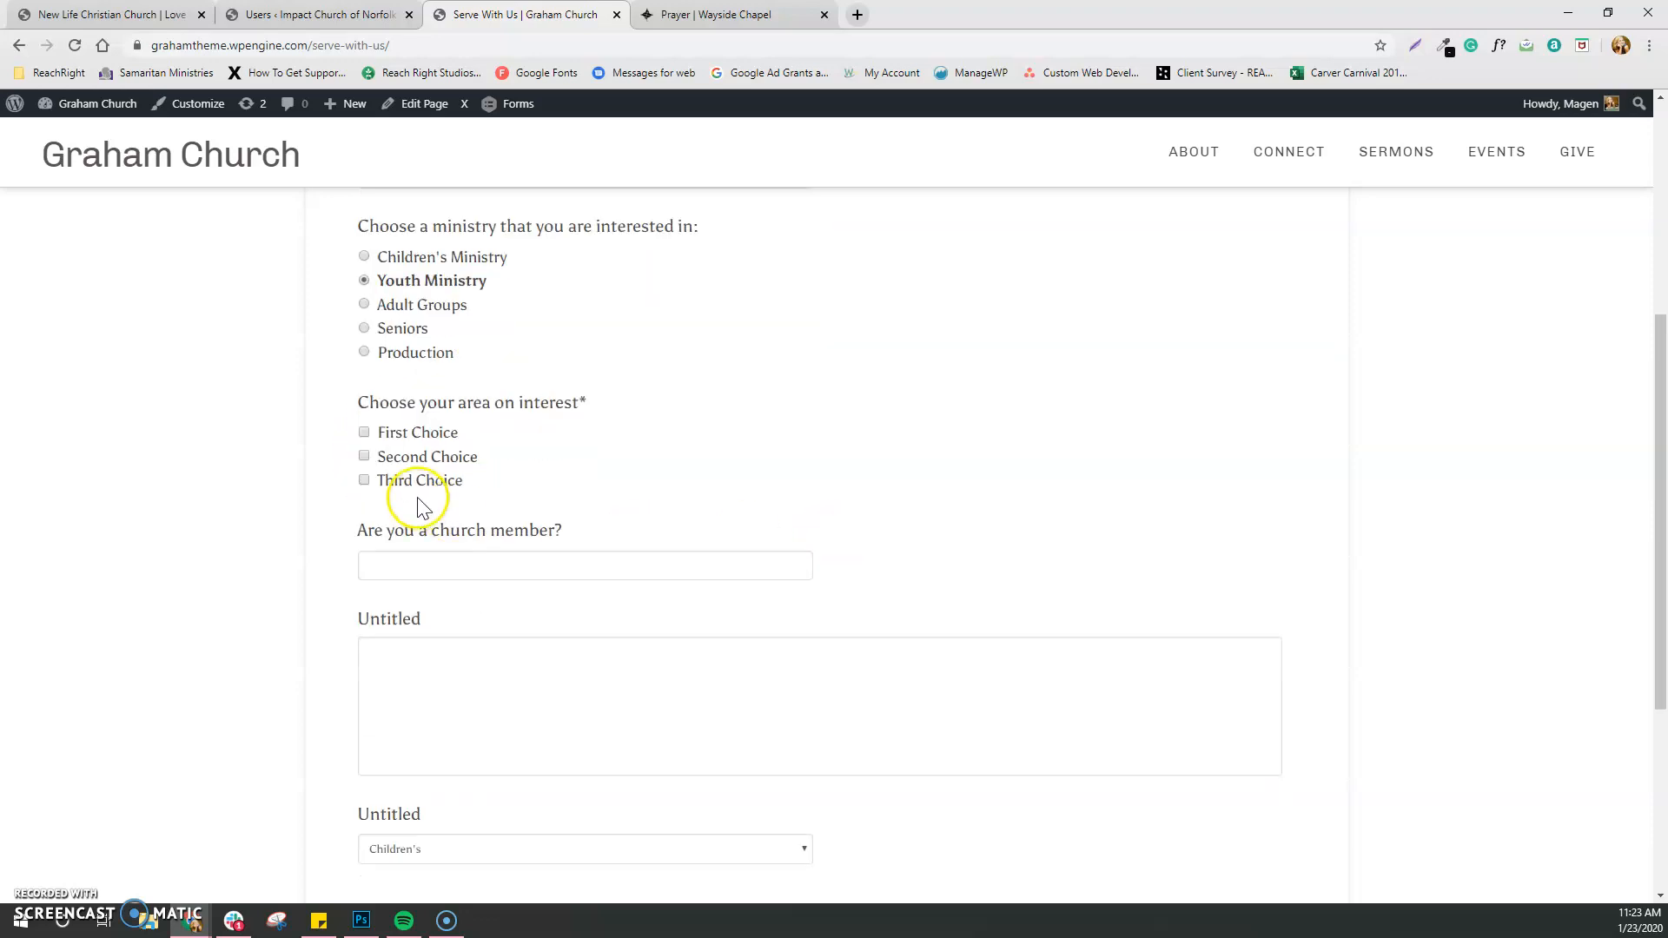
Test the "Choose your area on interest" checkboxes on the live form, finishing with only Second Choice selected
{"action": "left_click", "coordinate": [365, 483]}
{"action": "left_click", "coordinate": [364, 433]}
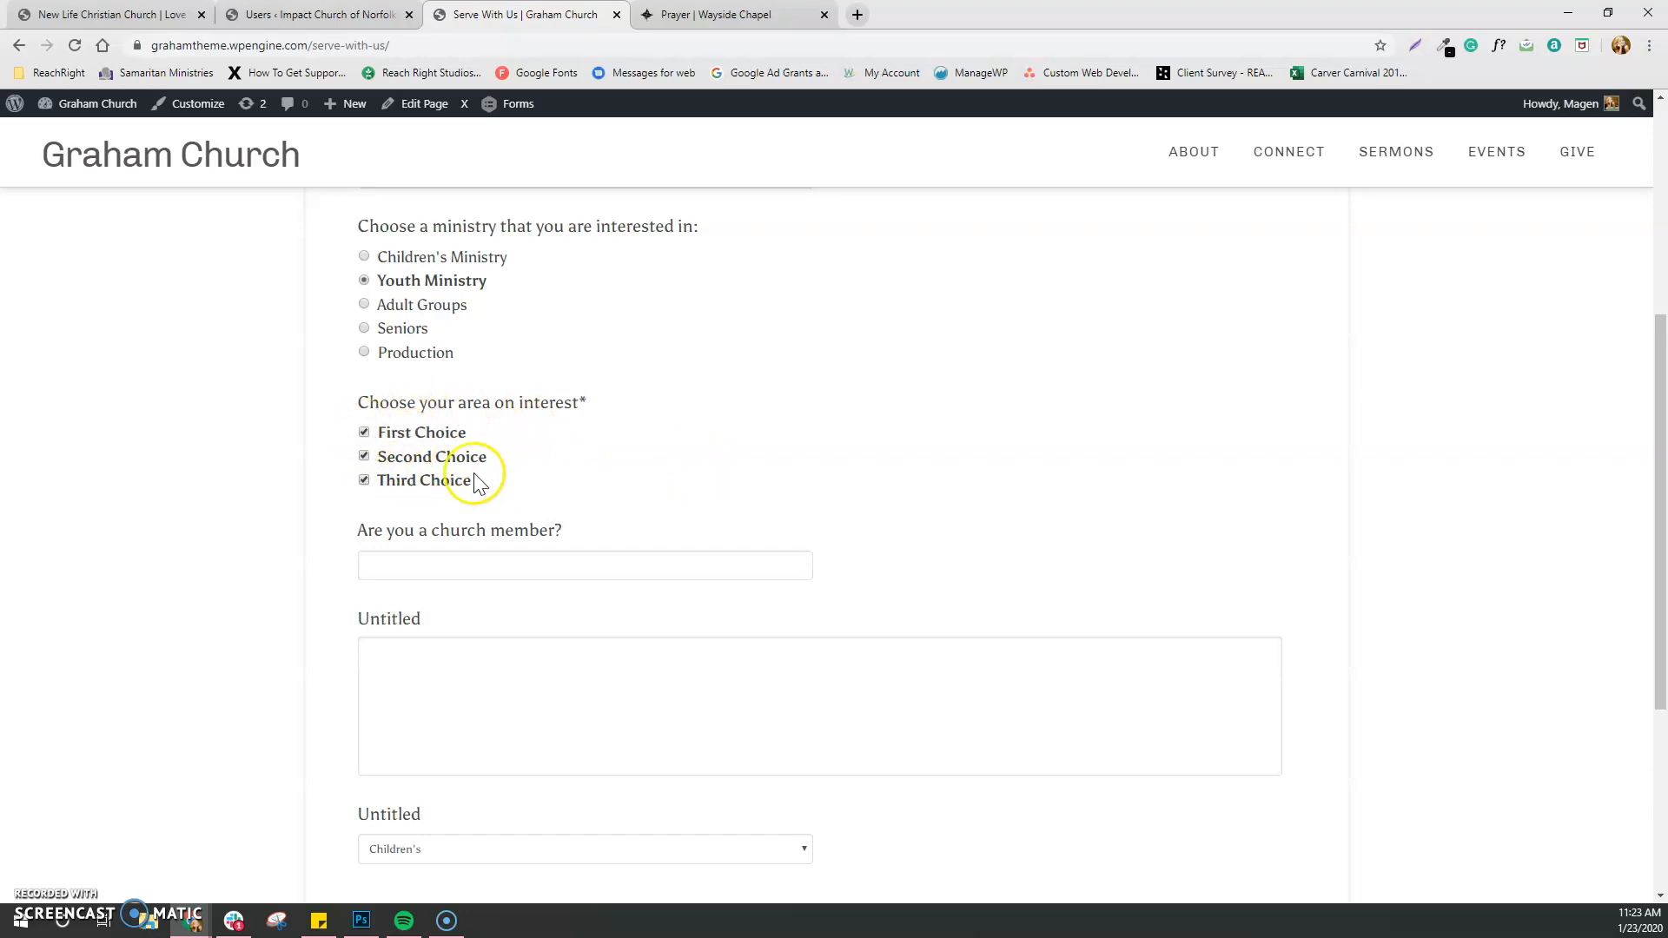
{"action": "left_click", "coordinate": [364, 304]}
{"action": "key", "text": "Up"}
{"action": "left_click", "coordinate": [363, 432]}
{"action": "left_click", "coordinate": [364, 479]}
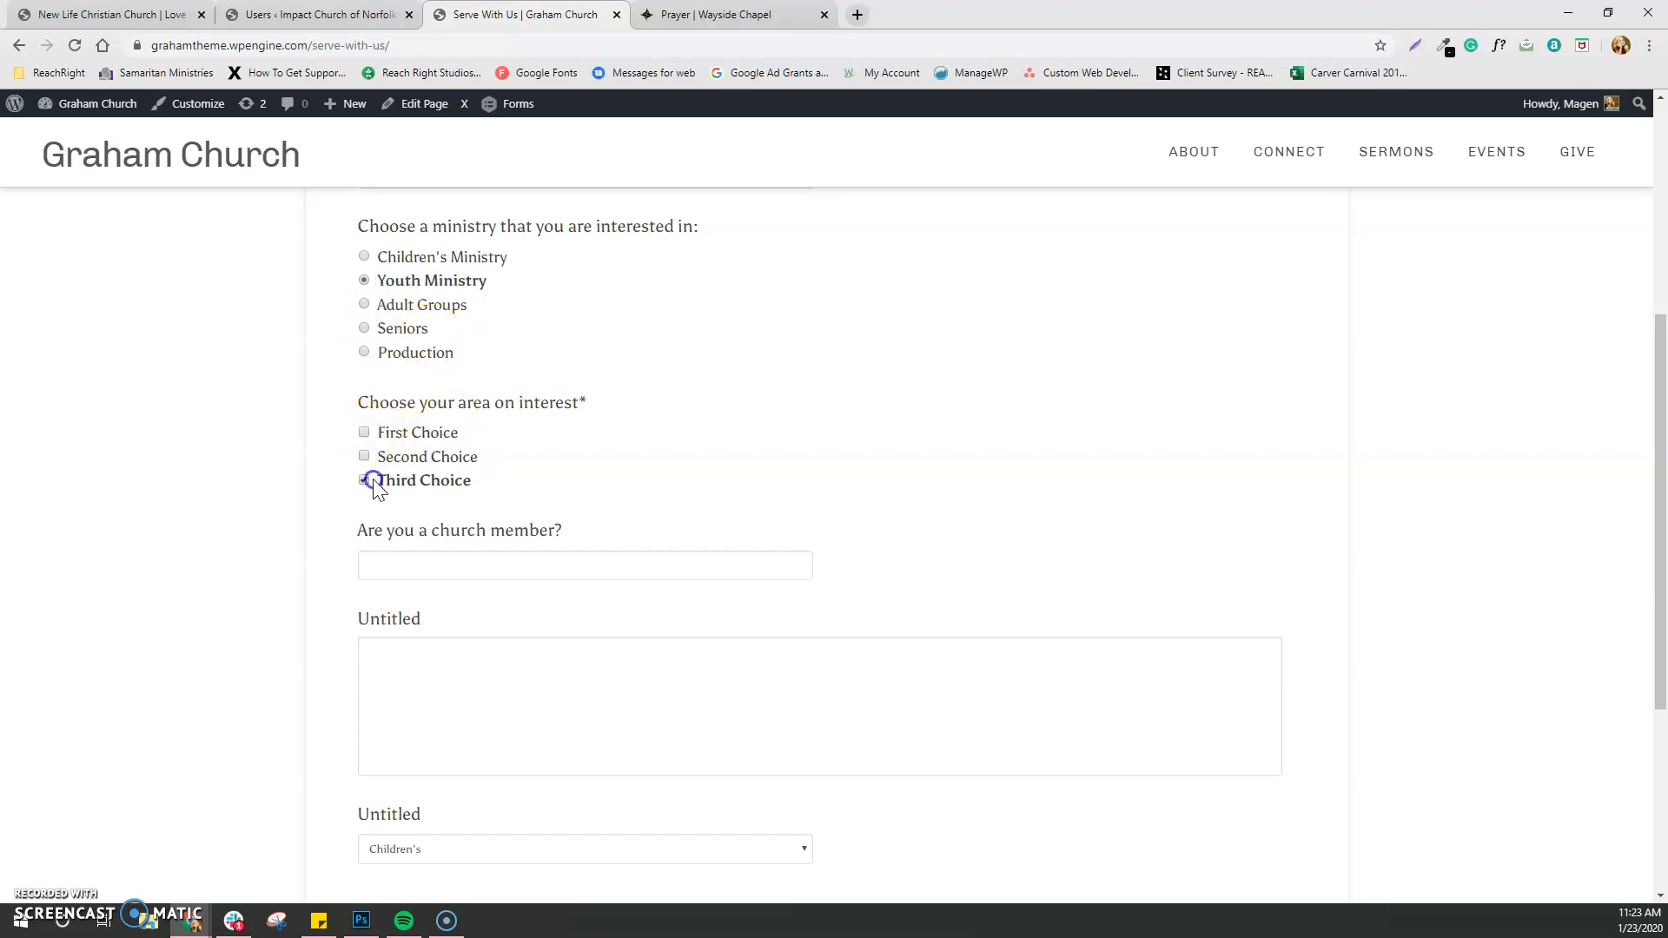
Enter "test" as the church member answer, submit the form and review the validation feedback
{"action": "left_click", "coordinate": [535, 563]}
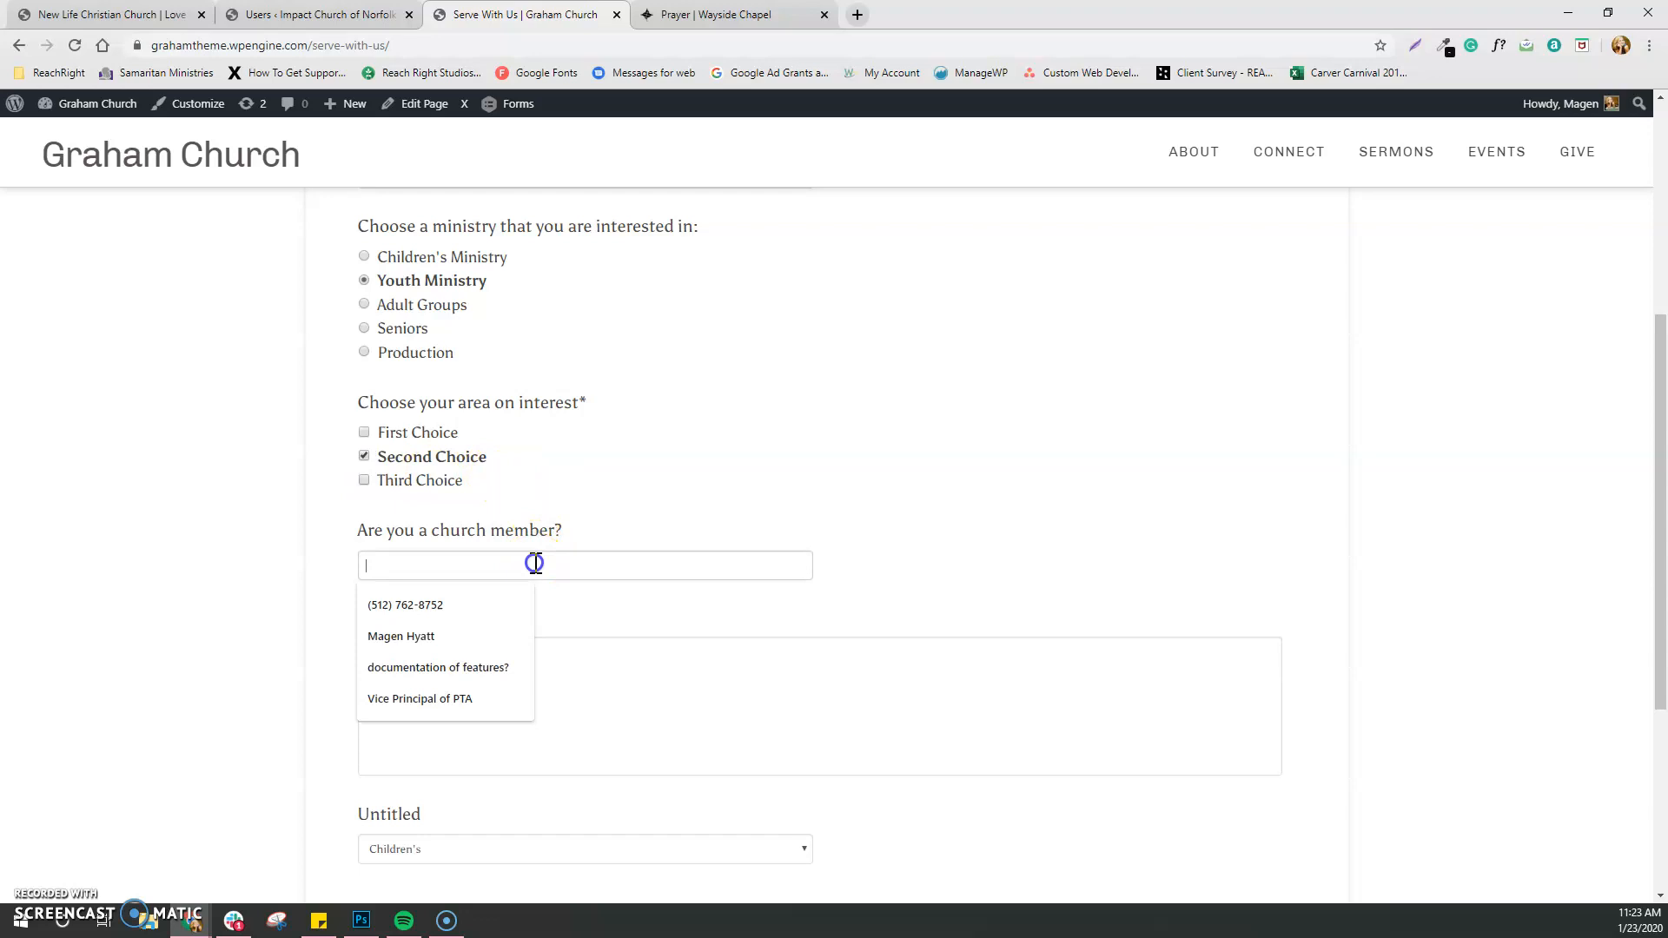
{"action": "type", "text": "test"}
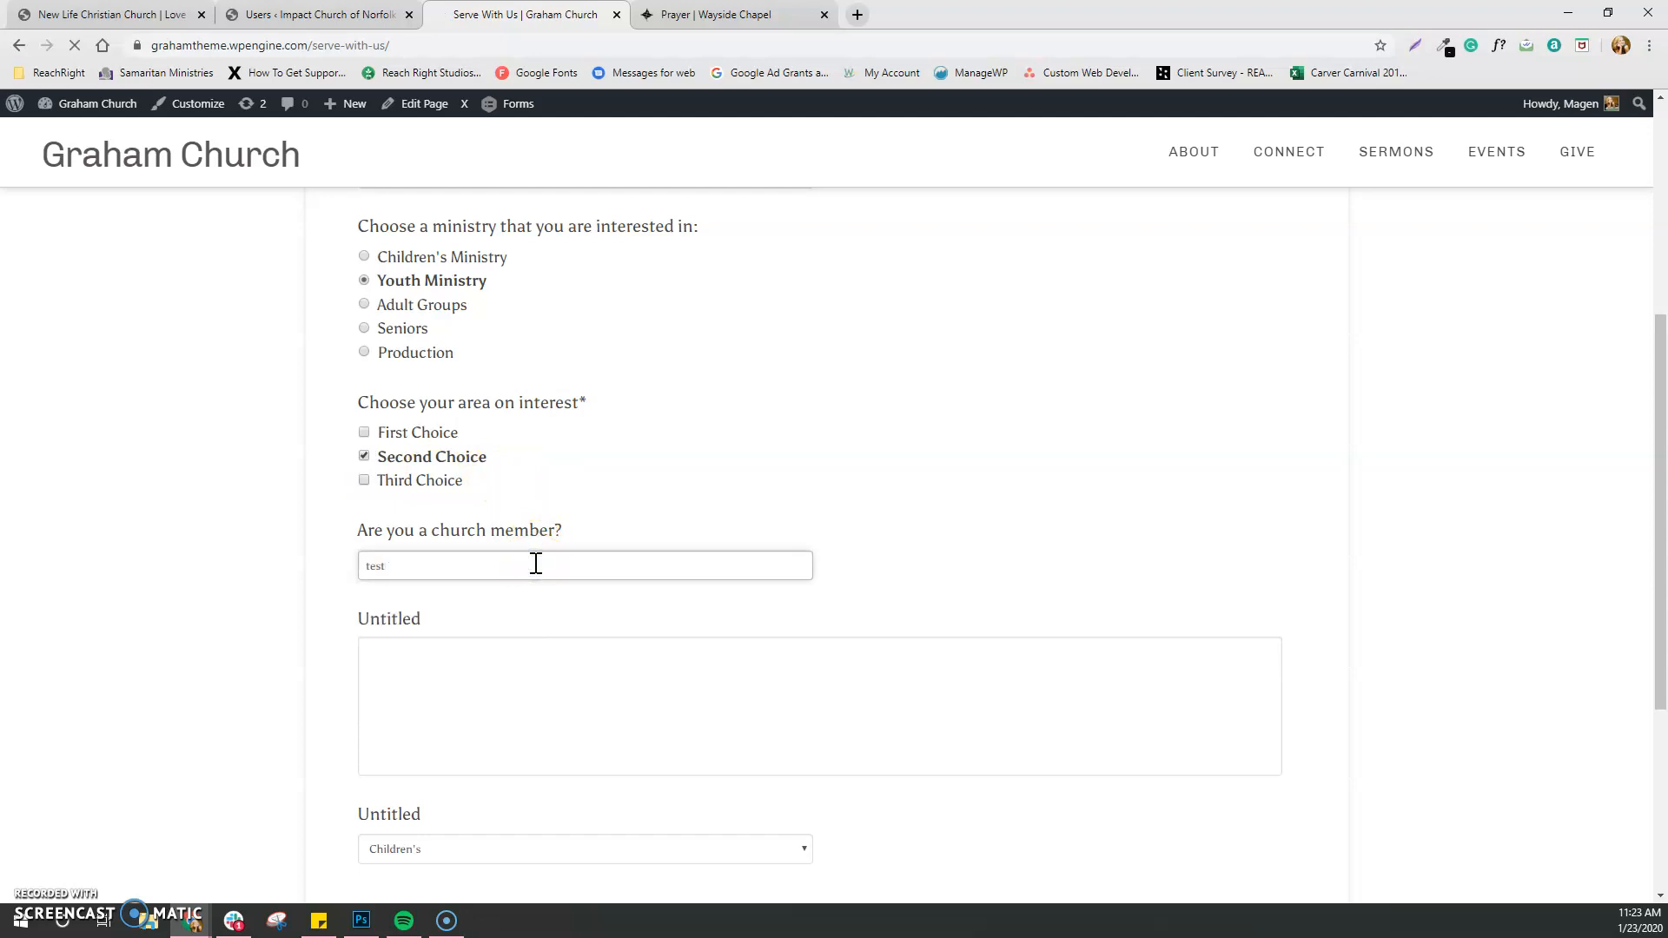
{"action": "key", "text": "Return"}
{"action": "left_click", "coordinate": [579, 702]}
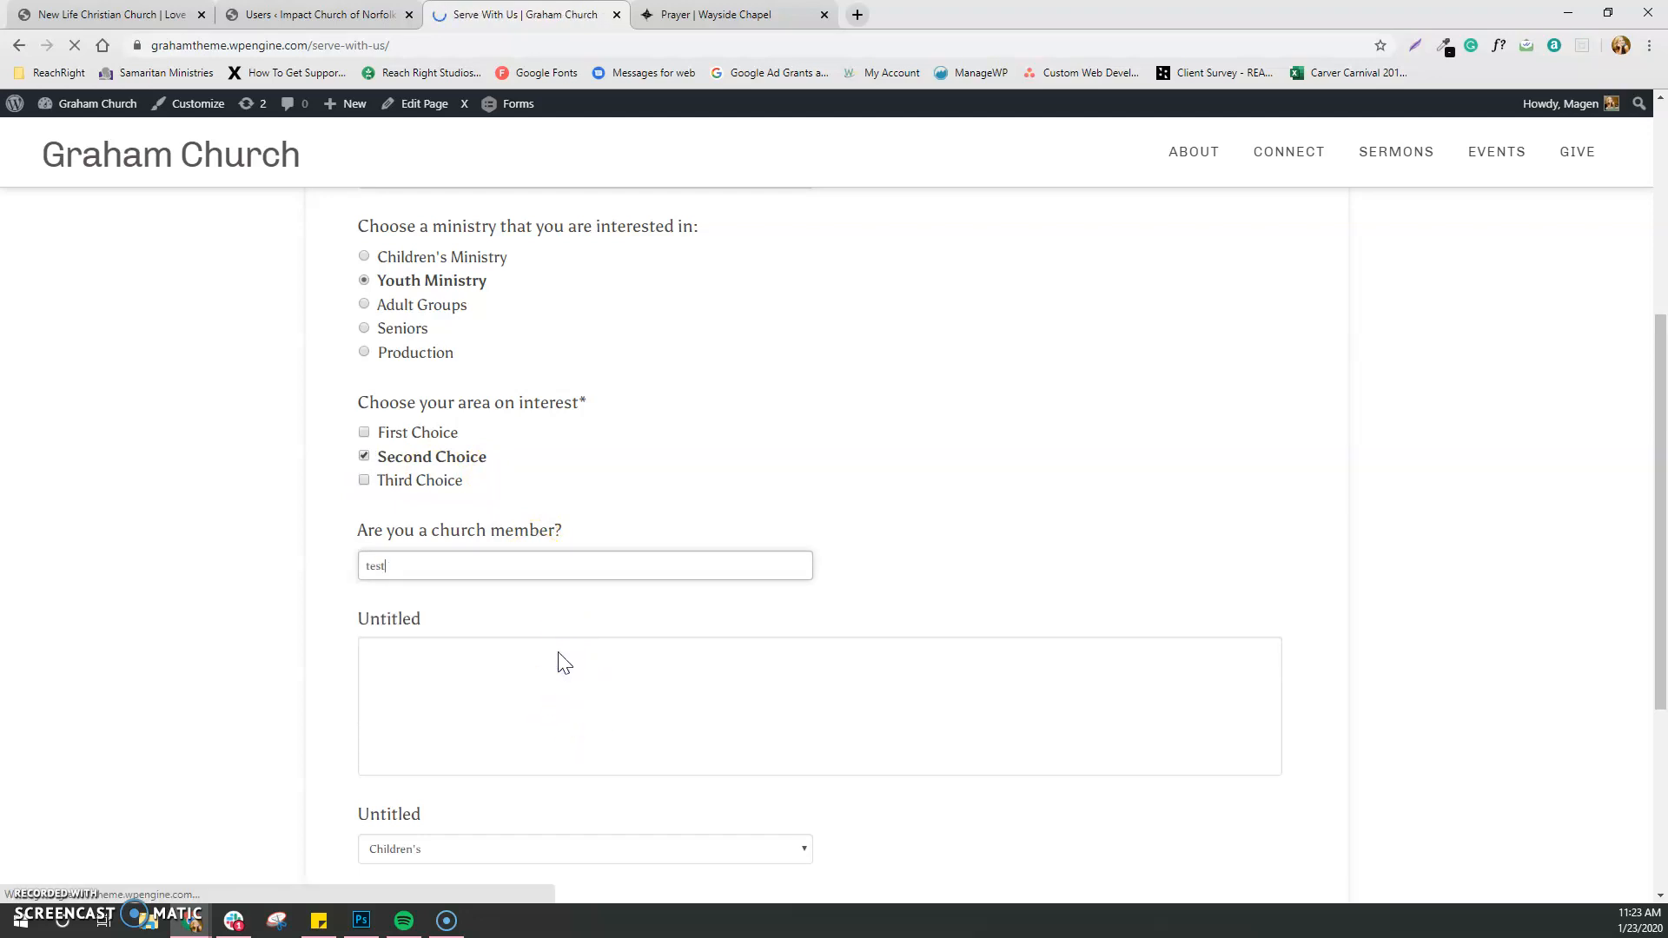
{"action": "scroll", "coordinate": [644, 667], "scroll_direction": "up", "scroll_amount": 4}
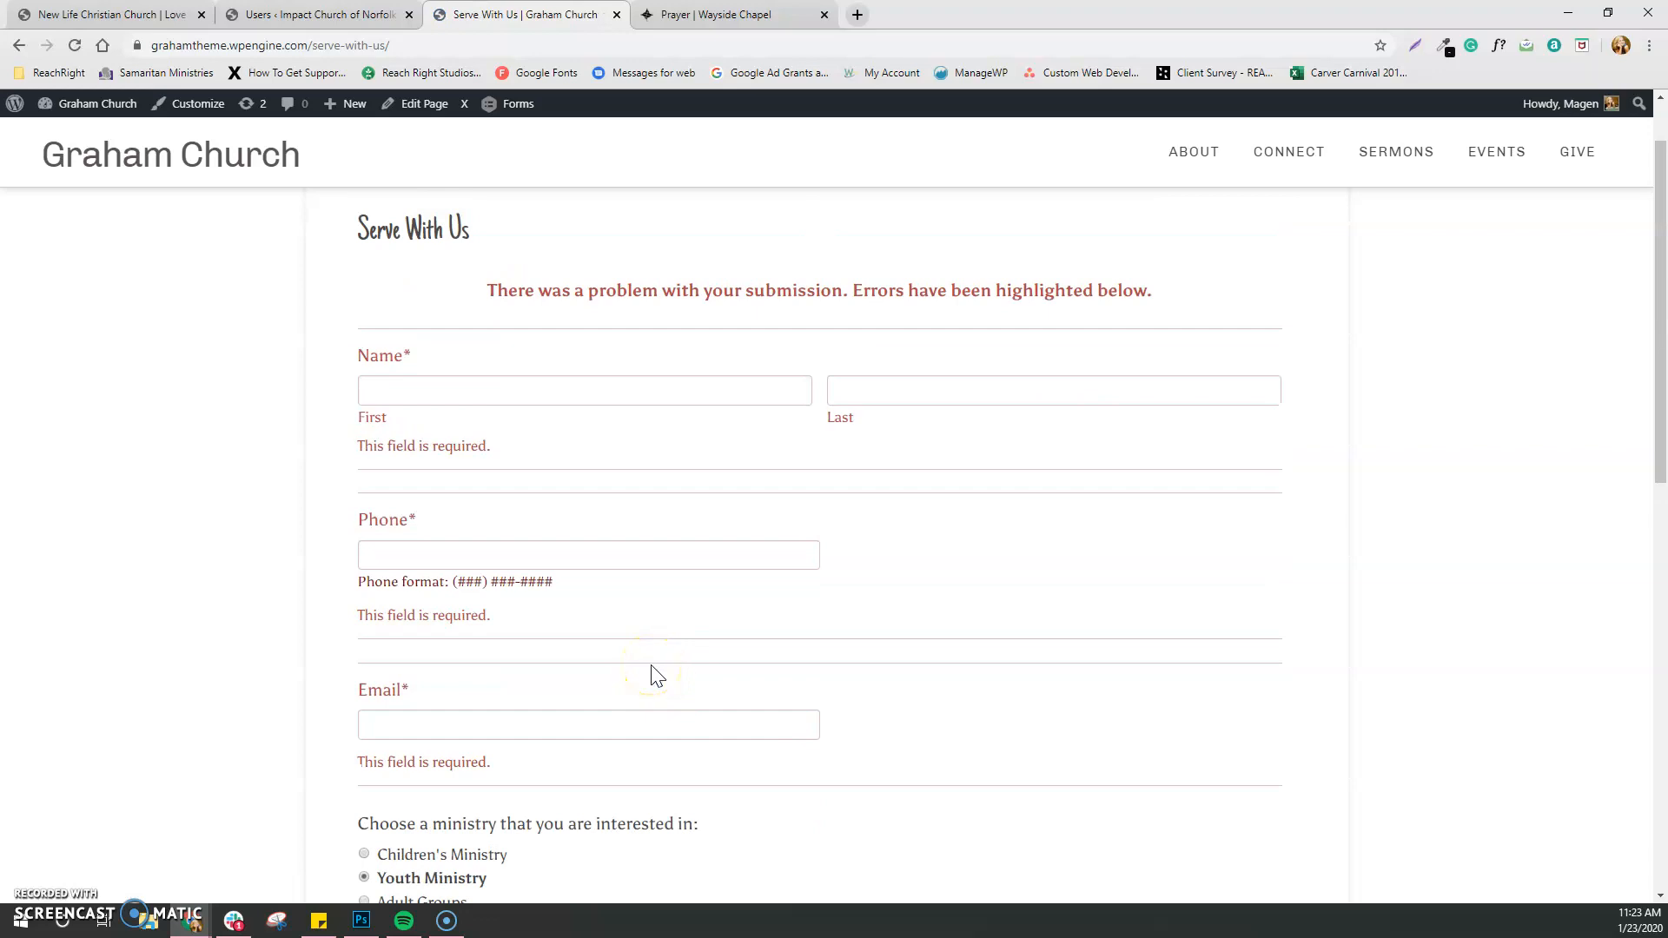
Choose Third Choice in the untitled dropdown and review the end of the form around its Submit button
{"action": "scroll", "coordinate": [656, 676], "scroll_direction": "down", "scroll_amount": 7}
{"action": "scroll", "coordinate": [658, 674], "scroll_direction": "down", "scroll_amount": 2}
{"action": "left_click", "coordinate": [639, 669]}
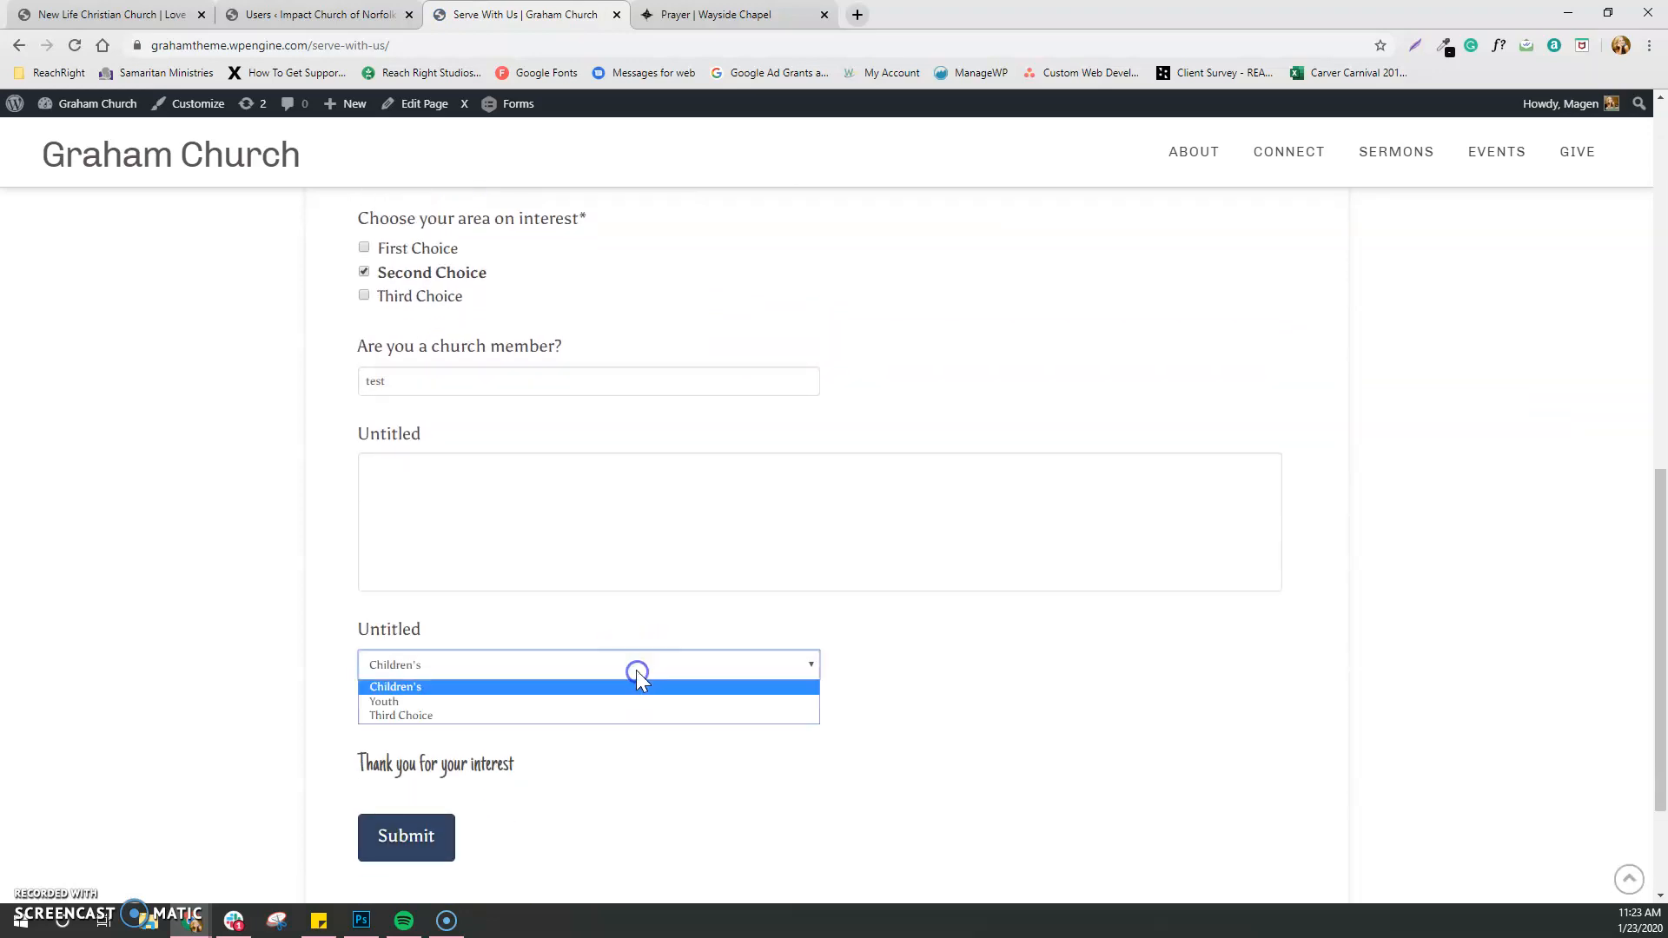
{"action": "left_click", "coordinate": [669, 717]}
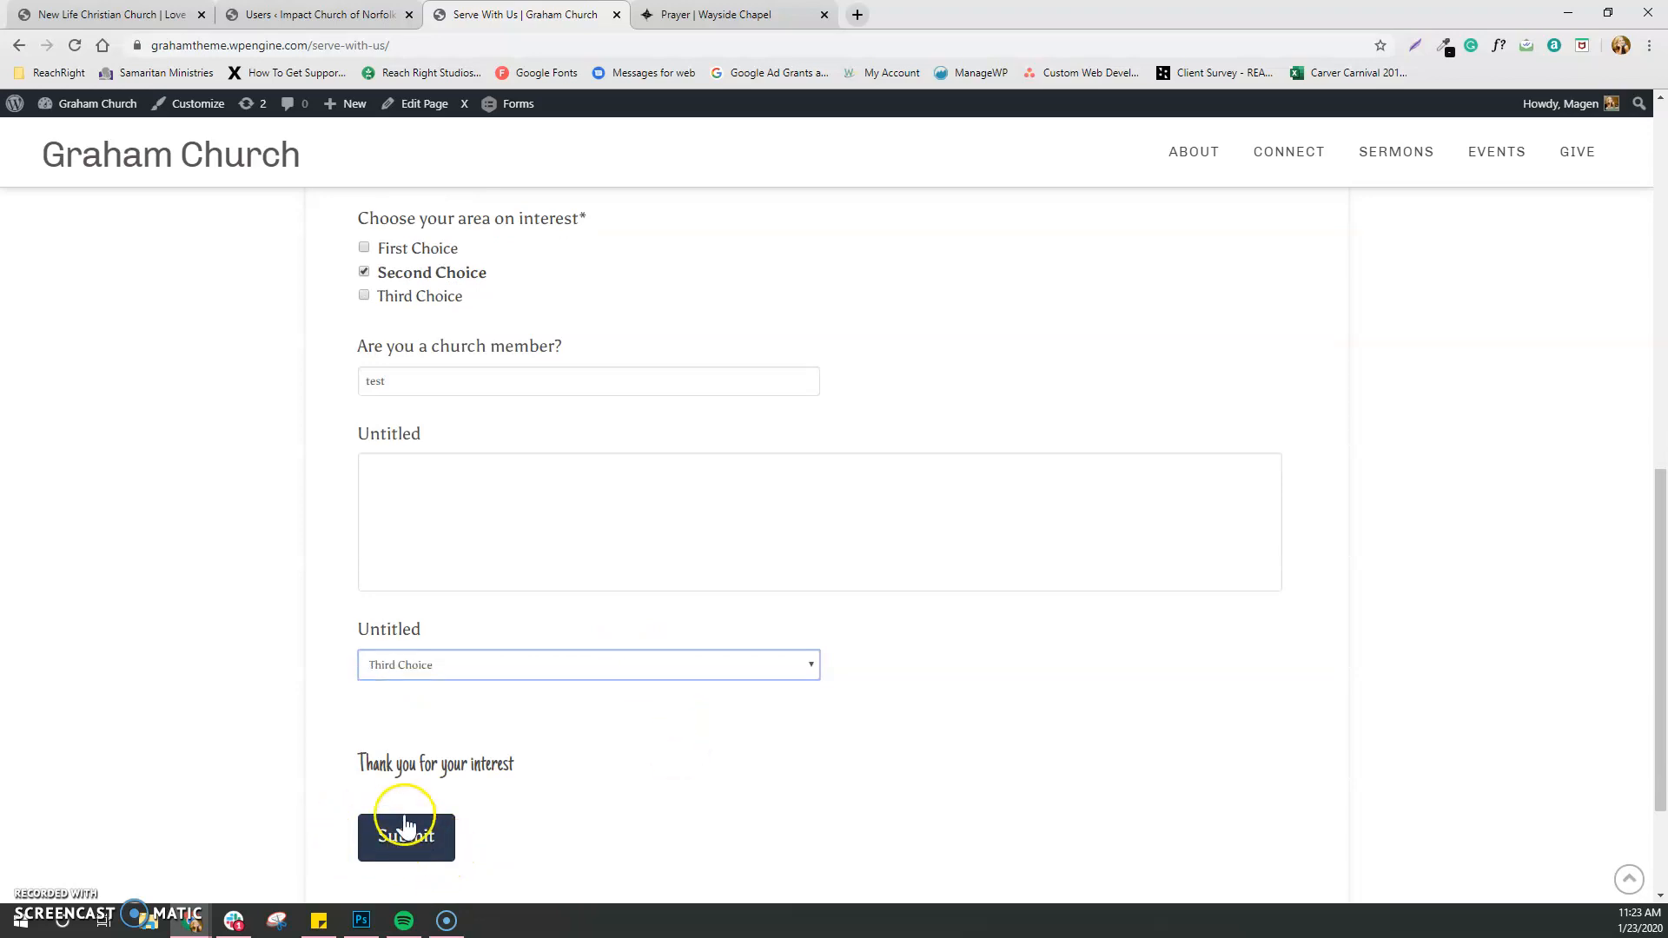
{"action": "left_click", "coordinate": [406, 842]}
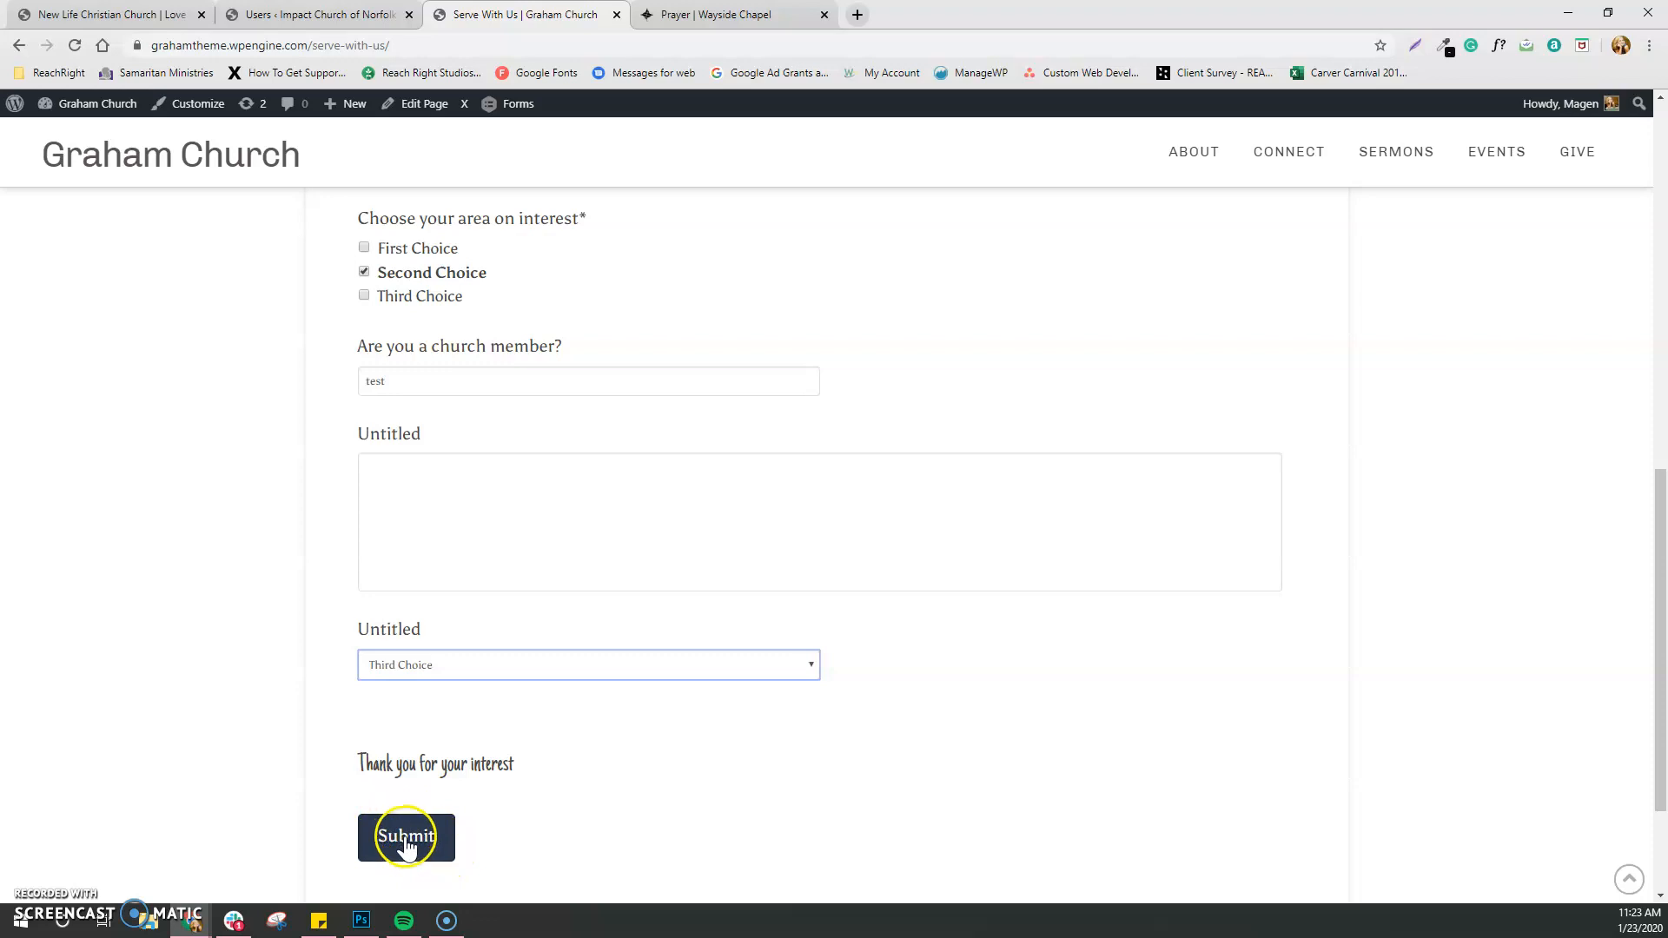
{"action": "scroll", "coordinate": [526, 804], "scroll_direction": "down", "scroll_amount": 2}
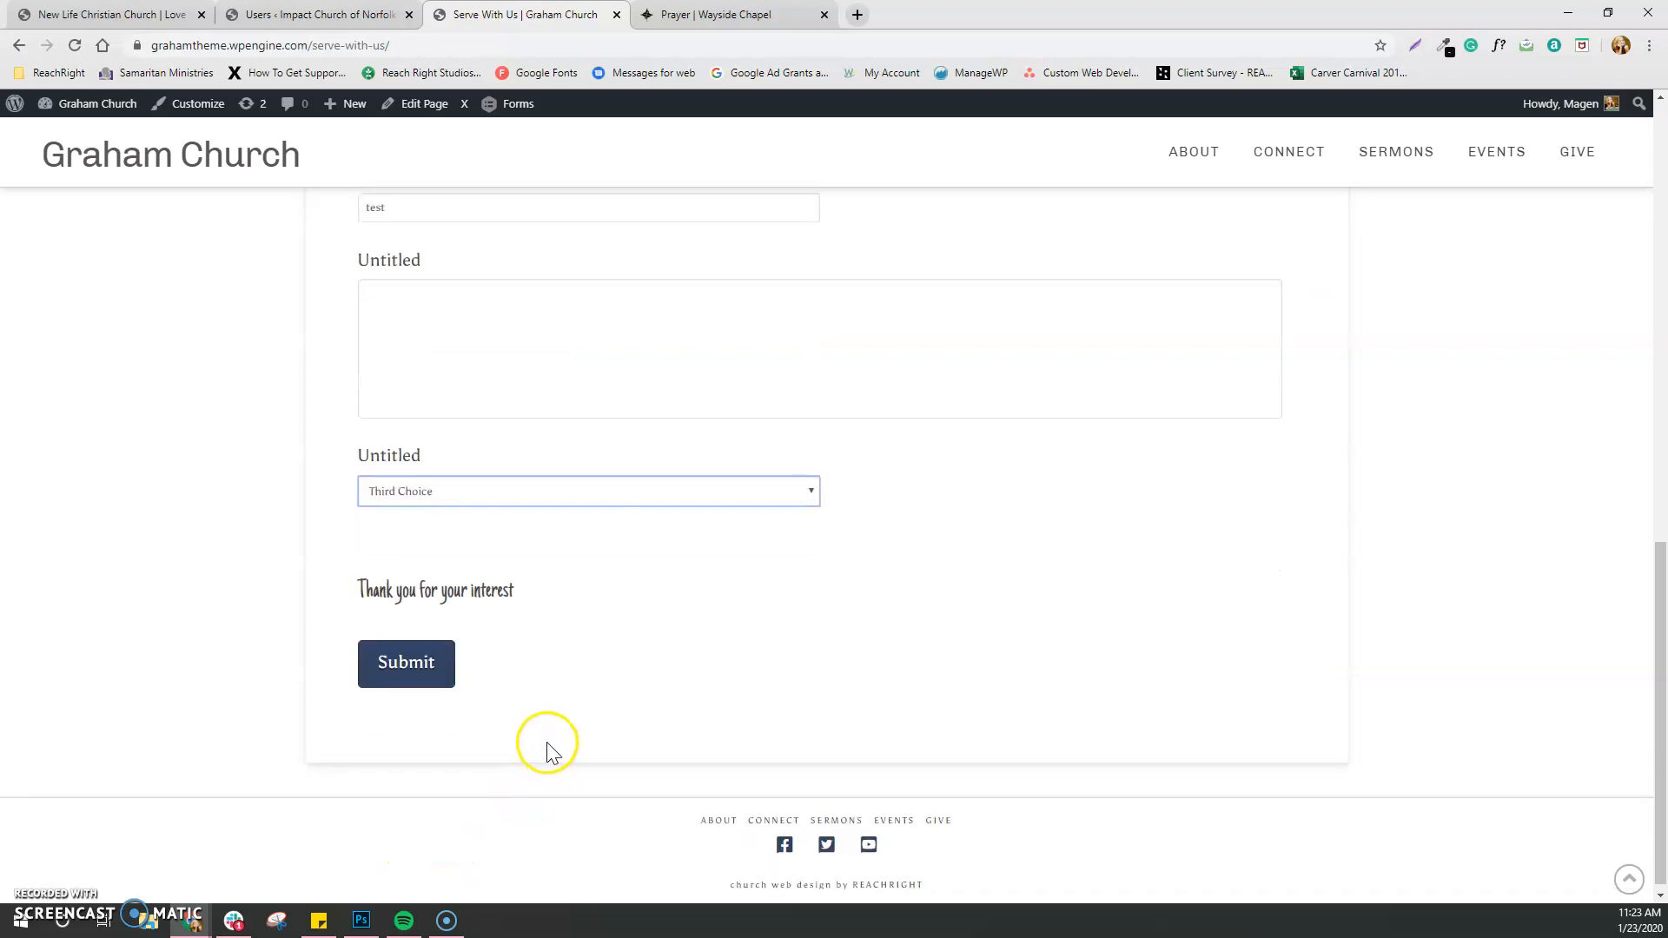
{"action": "scroll", "coordinate": [599, 730], "scroll_direction": "up", "scroll_amount": 3}
{"action": "scroll", "coordinate": [607, 730], "scroll_direction": "down", "scroll_amount": 3}
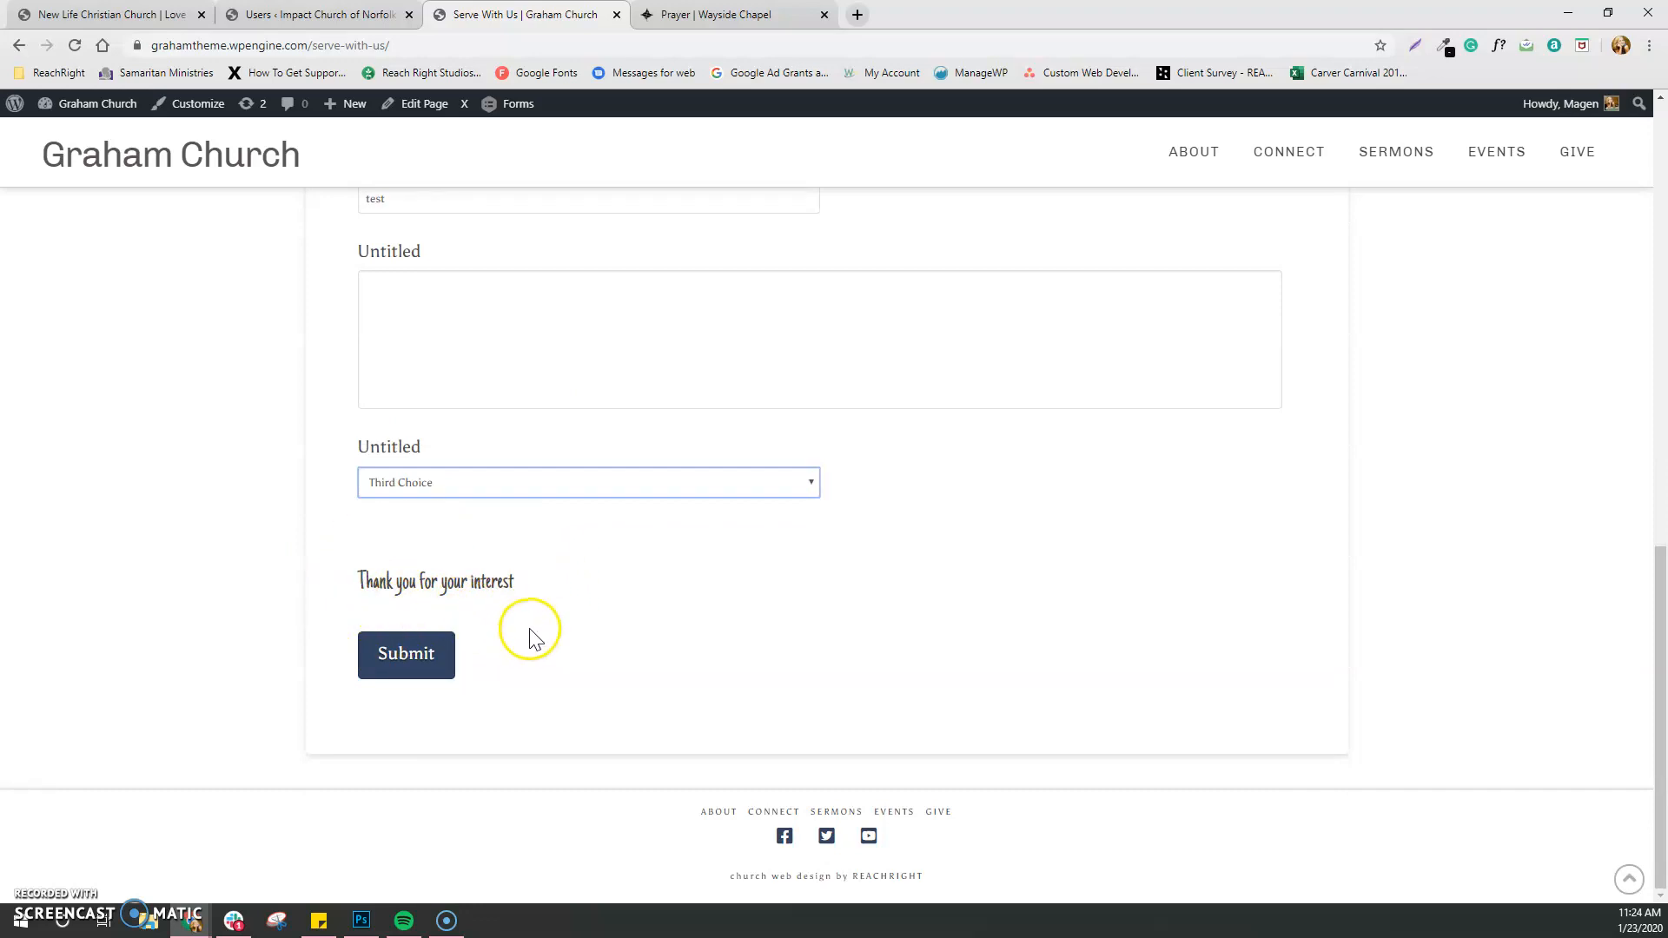
Go to the site's Connect page and open it in the Cornerstone editor, showing the Children section
{"action": "left_click", "coordinate": [1305, 160]}
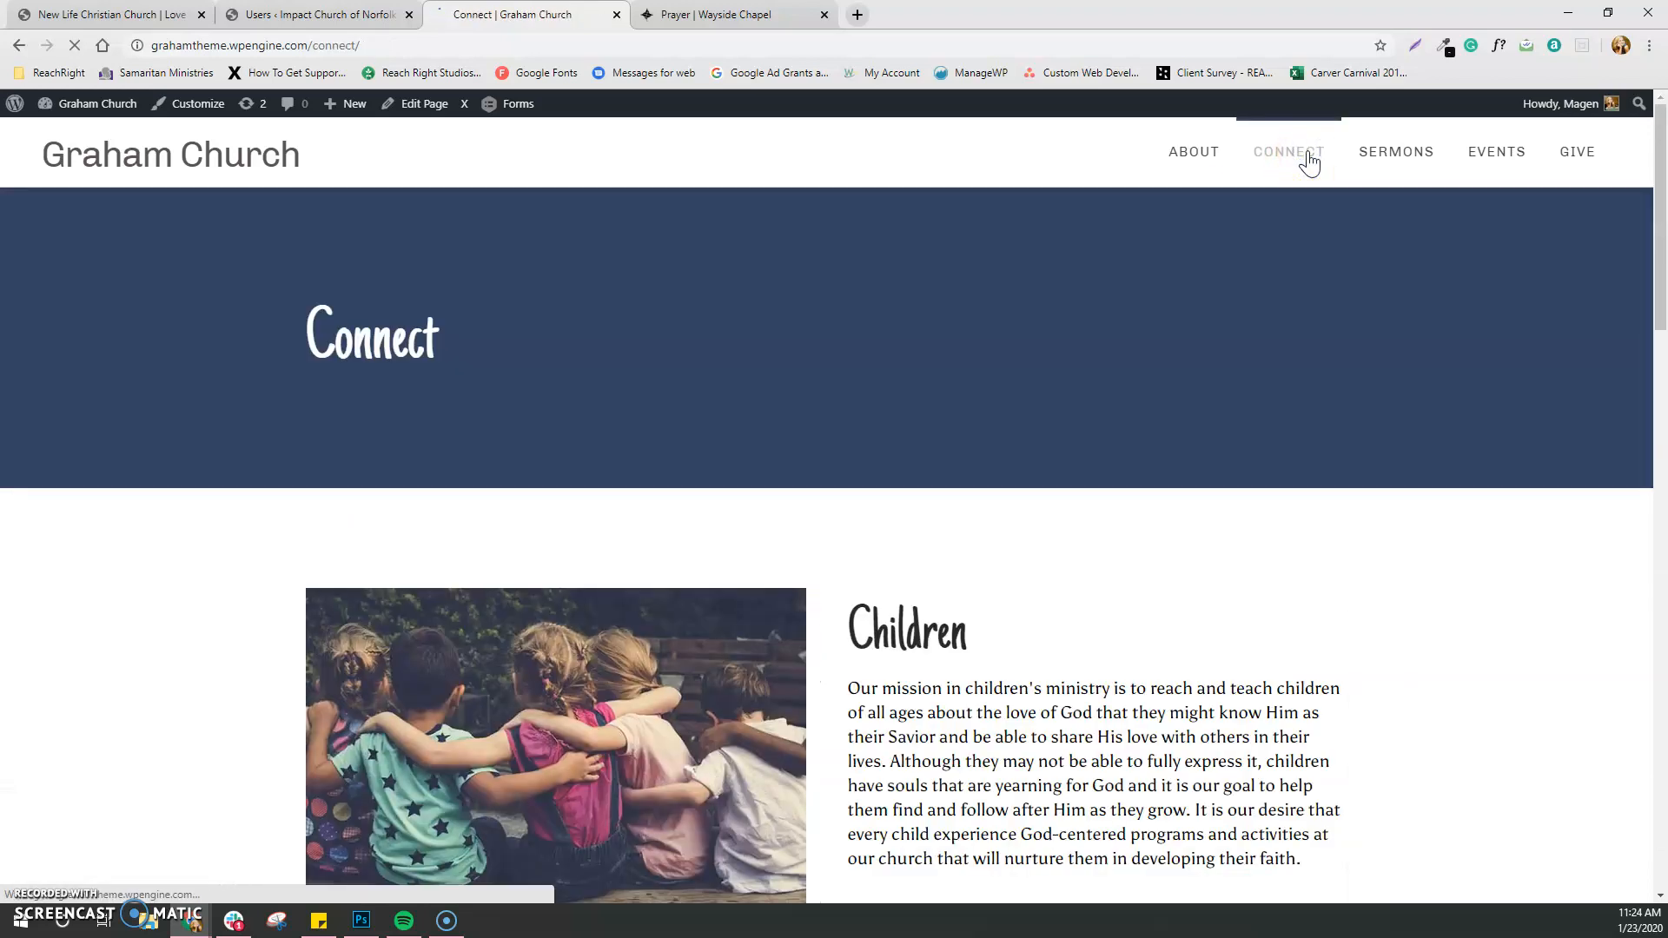
{"action": "mouse_move", "coordinate": [463, 105]}
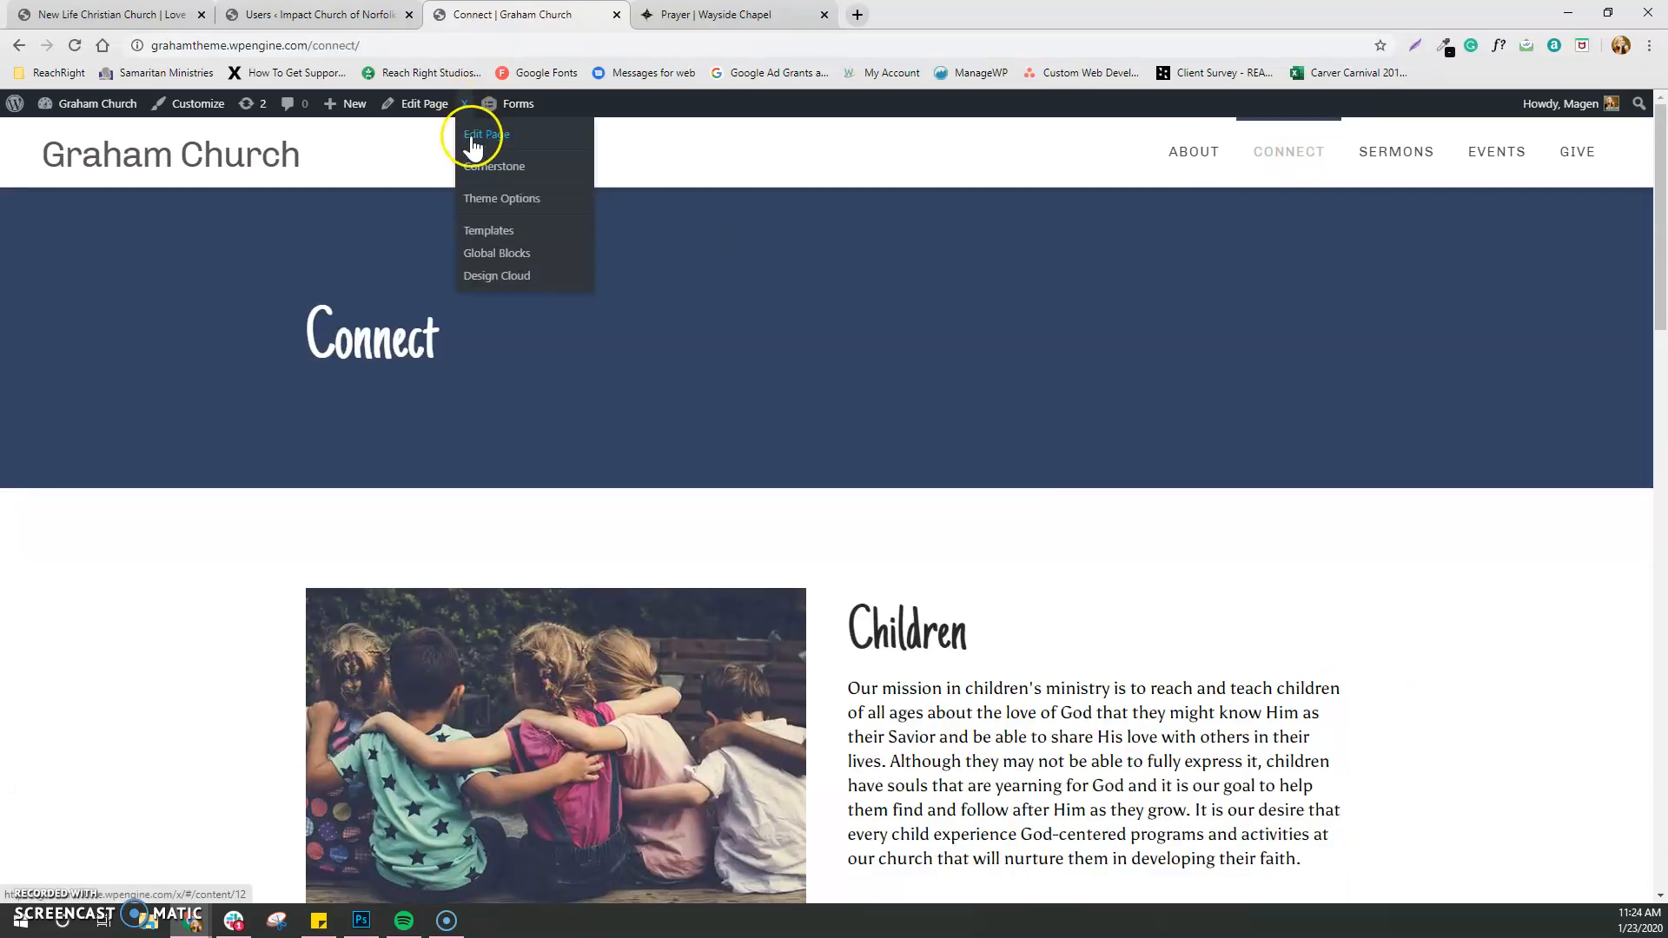
{"action": "left_click", "coordinate": [473, 139]}
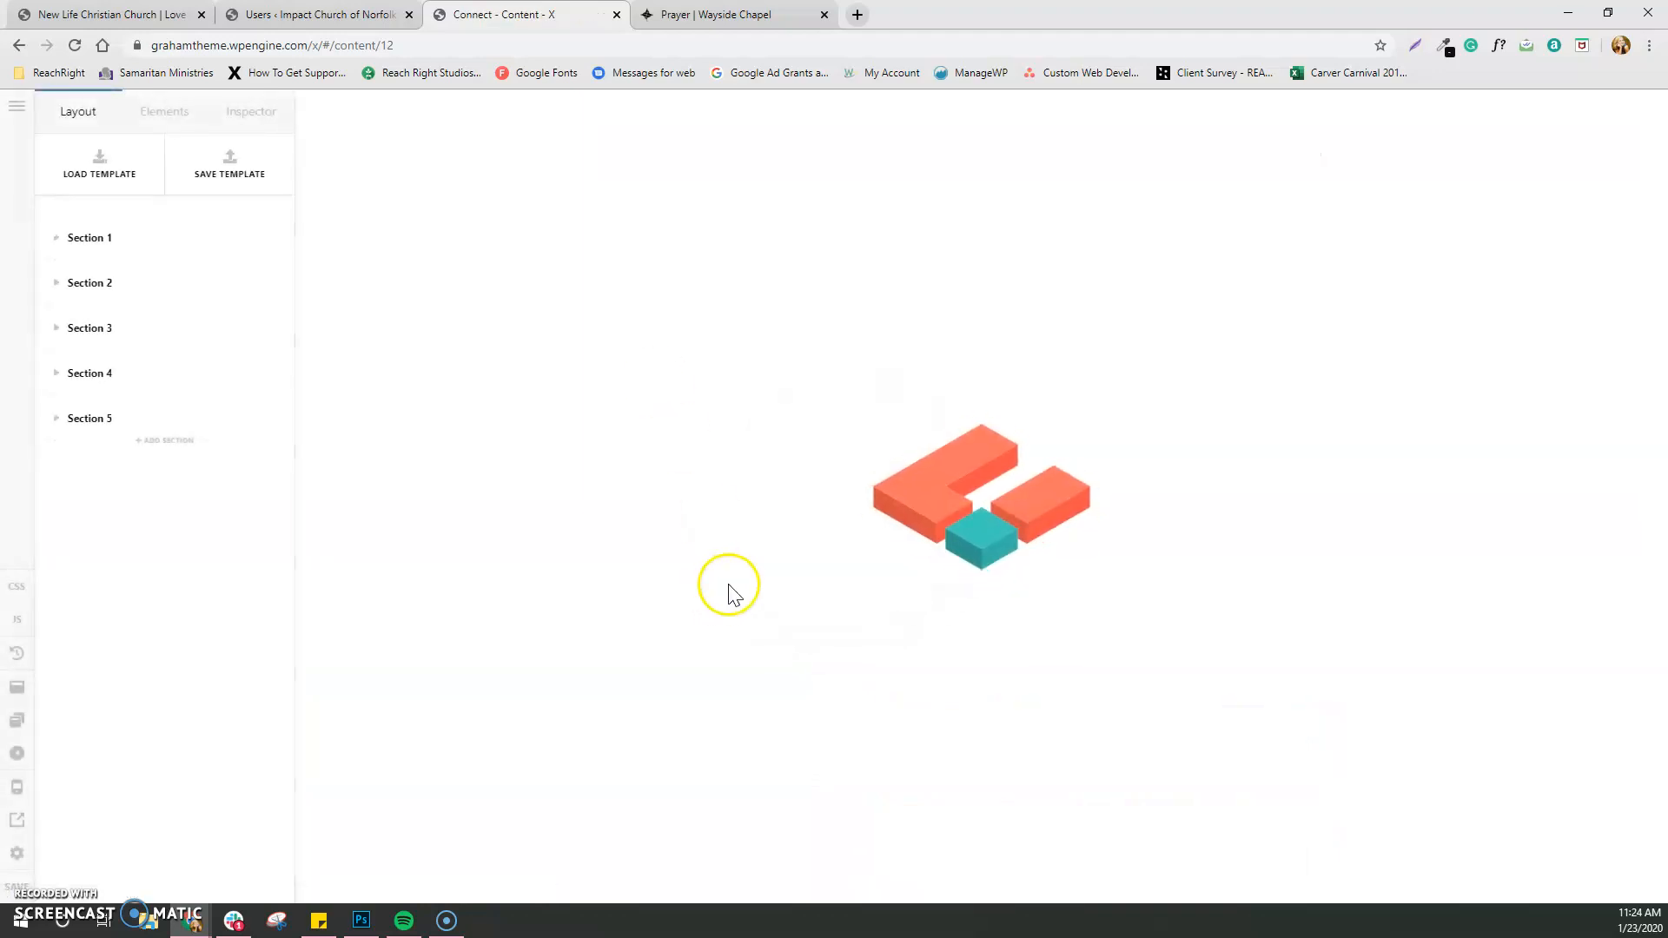
{"action": "scroll", "coordinate": [1180, 693], "scroll_direction": "down", "scroll_amount": 1}
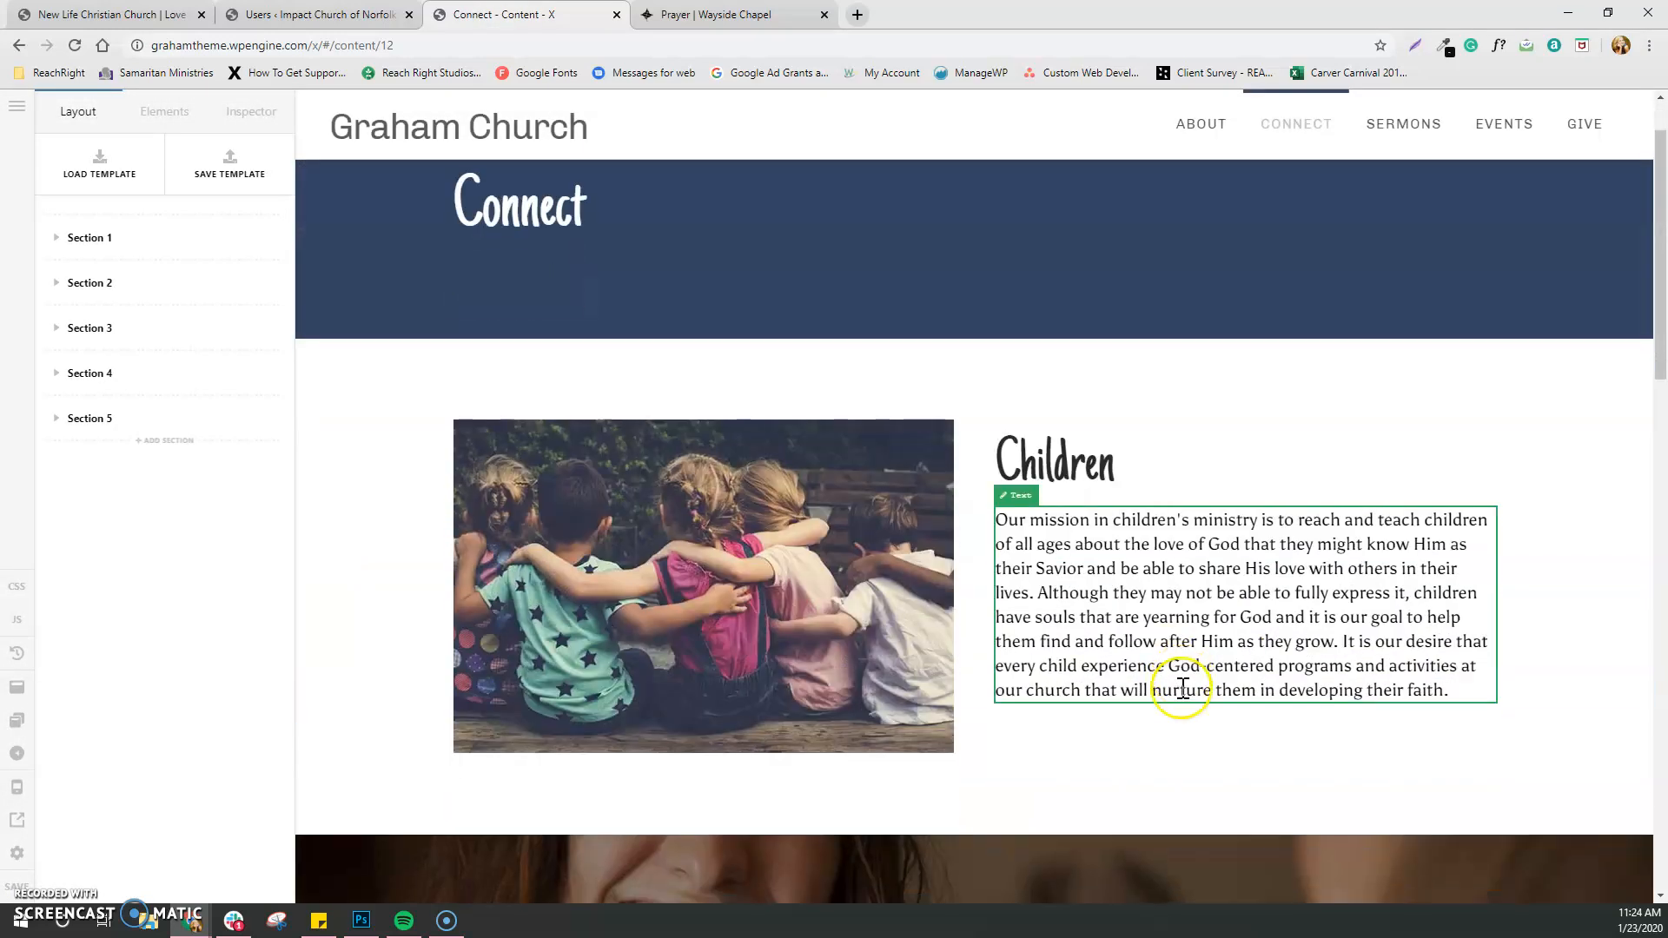
Add a Button element below the Children section's text and set its link URL to /serve-with-us/
{"action": "left_click", "coordinate": [165, 110]}
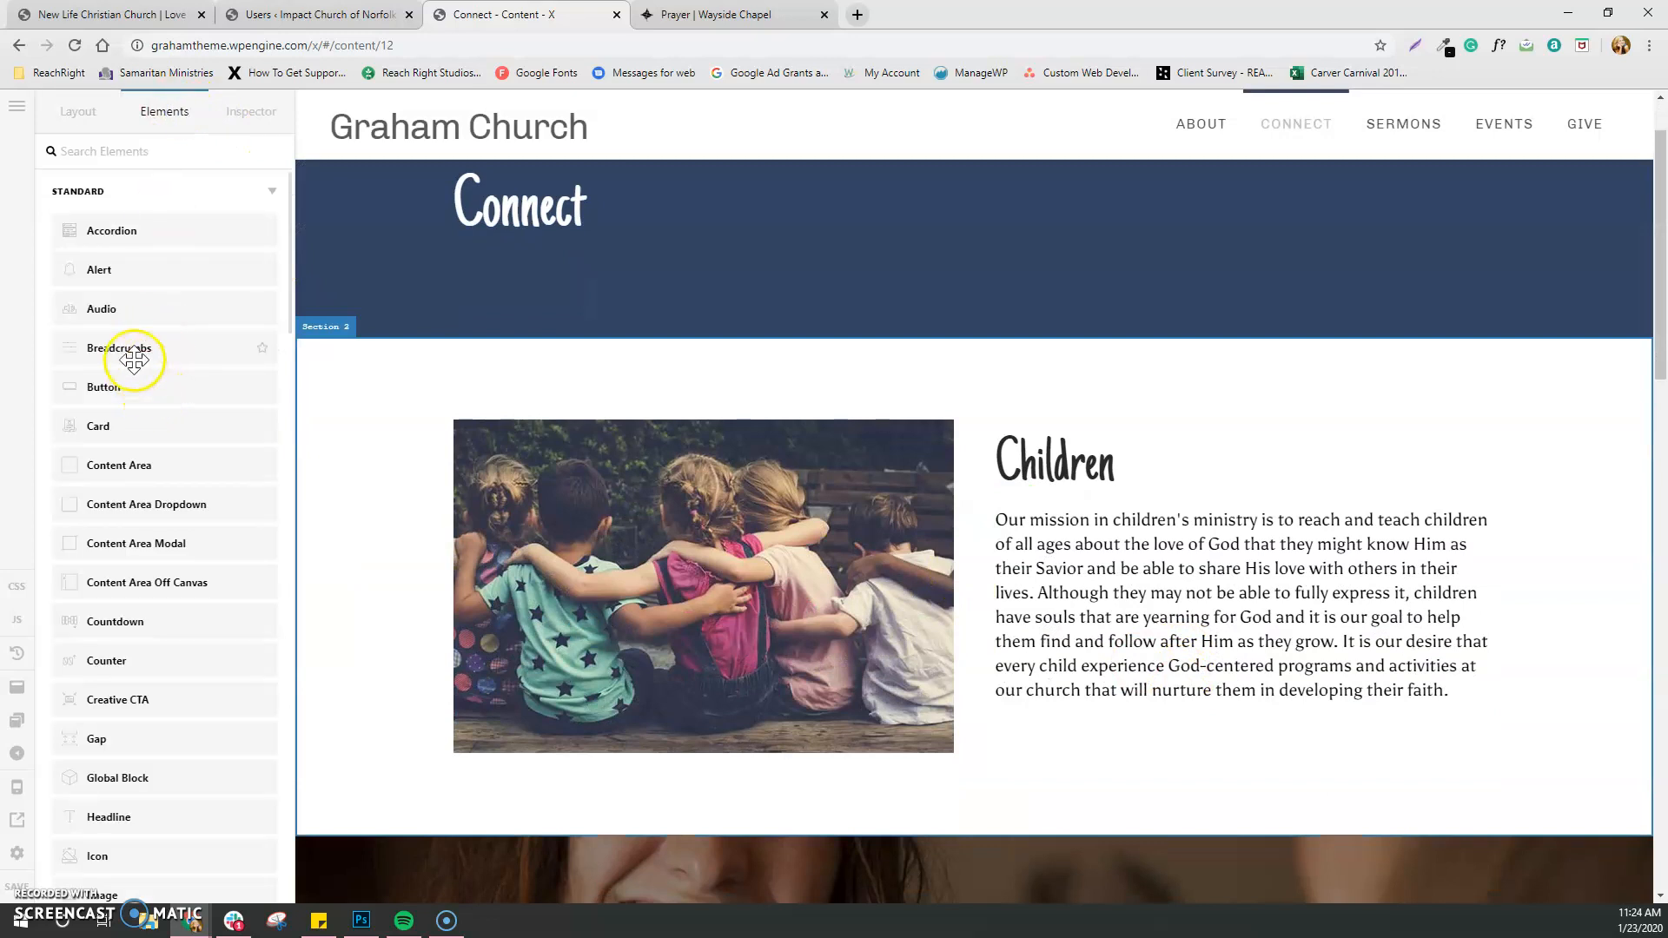
{"action": "mouse_move", "coordinate": [117, 386]}
{"action": "left_mouse_down"}
{"action": "mouse_move", "coordinate": [1068, 722]}
{"action": "mouse_move", "coordinate": [1103, 676]}
{"action": "mouse_move", "coordinate": [1101, 720]}
{"action": "left_mouse_up"}
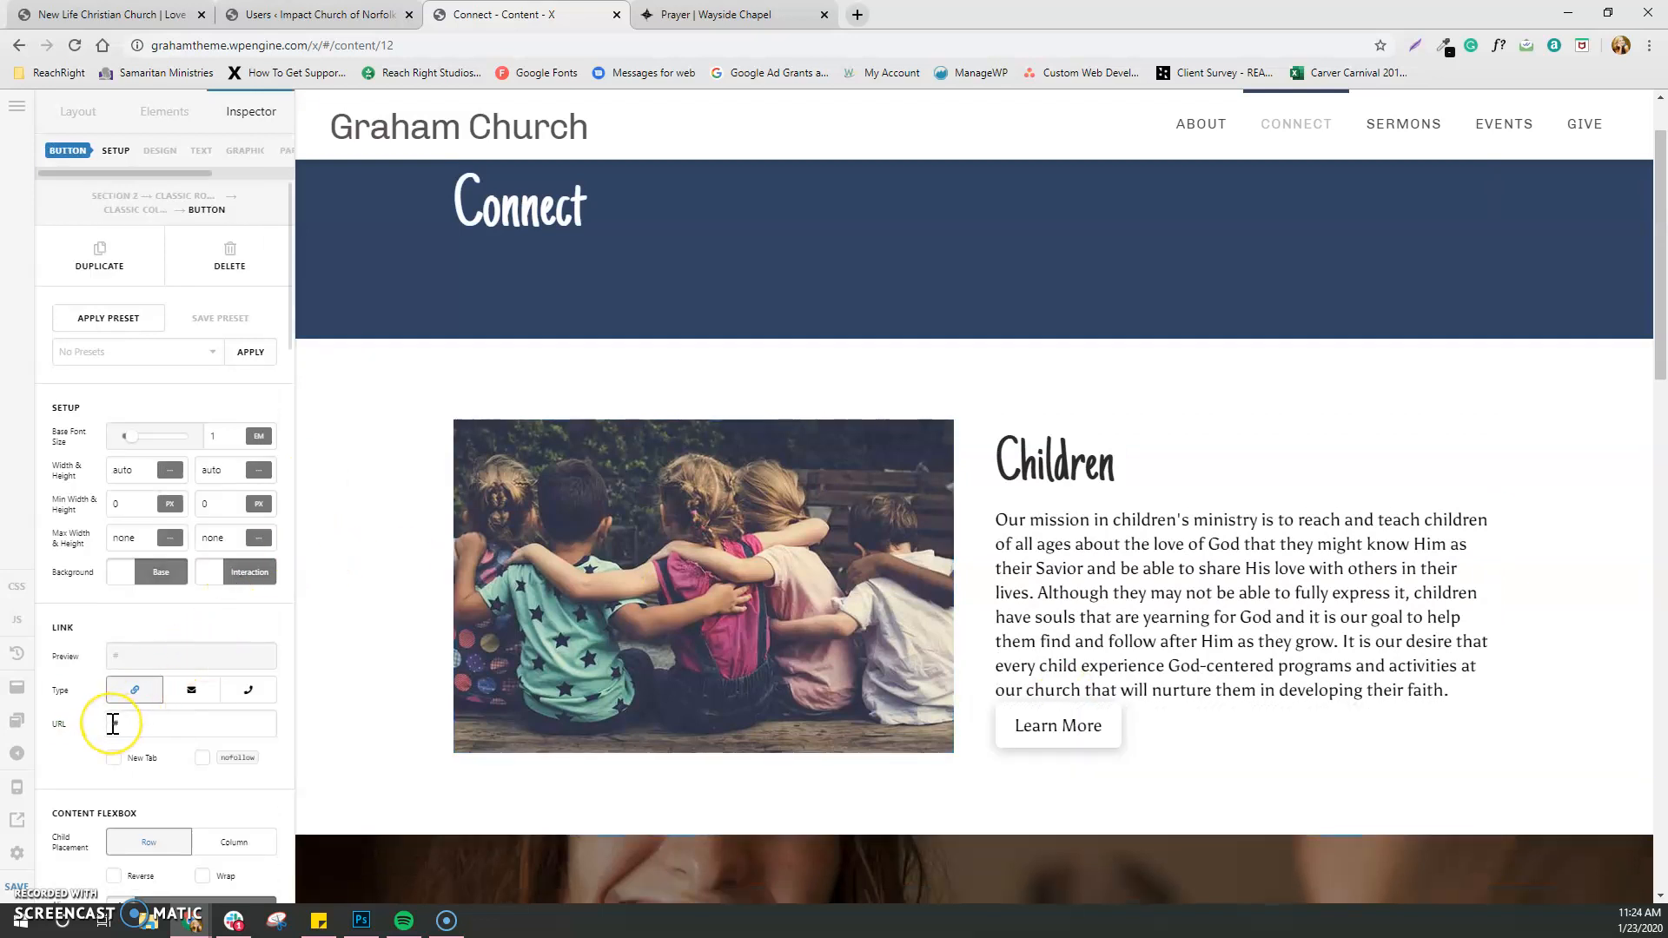
{"action": "left_click", "coordinate": [136, 728]}
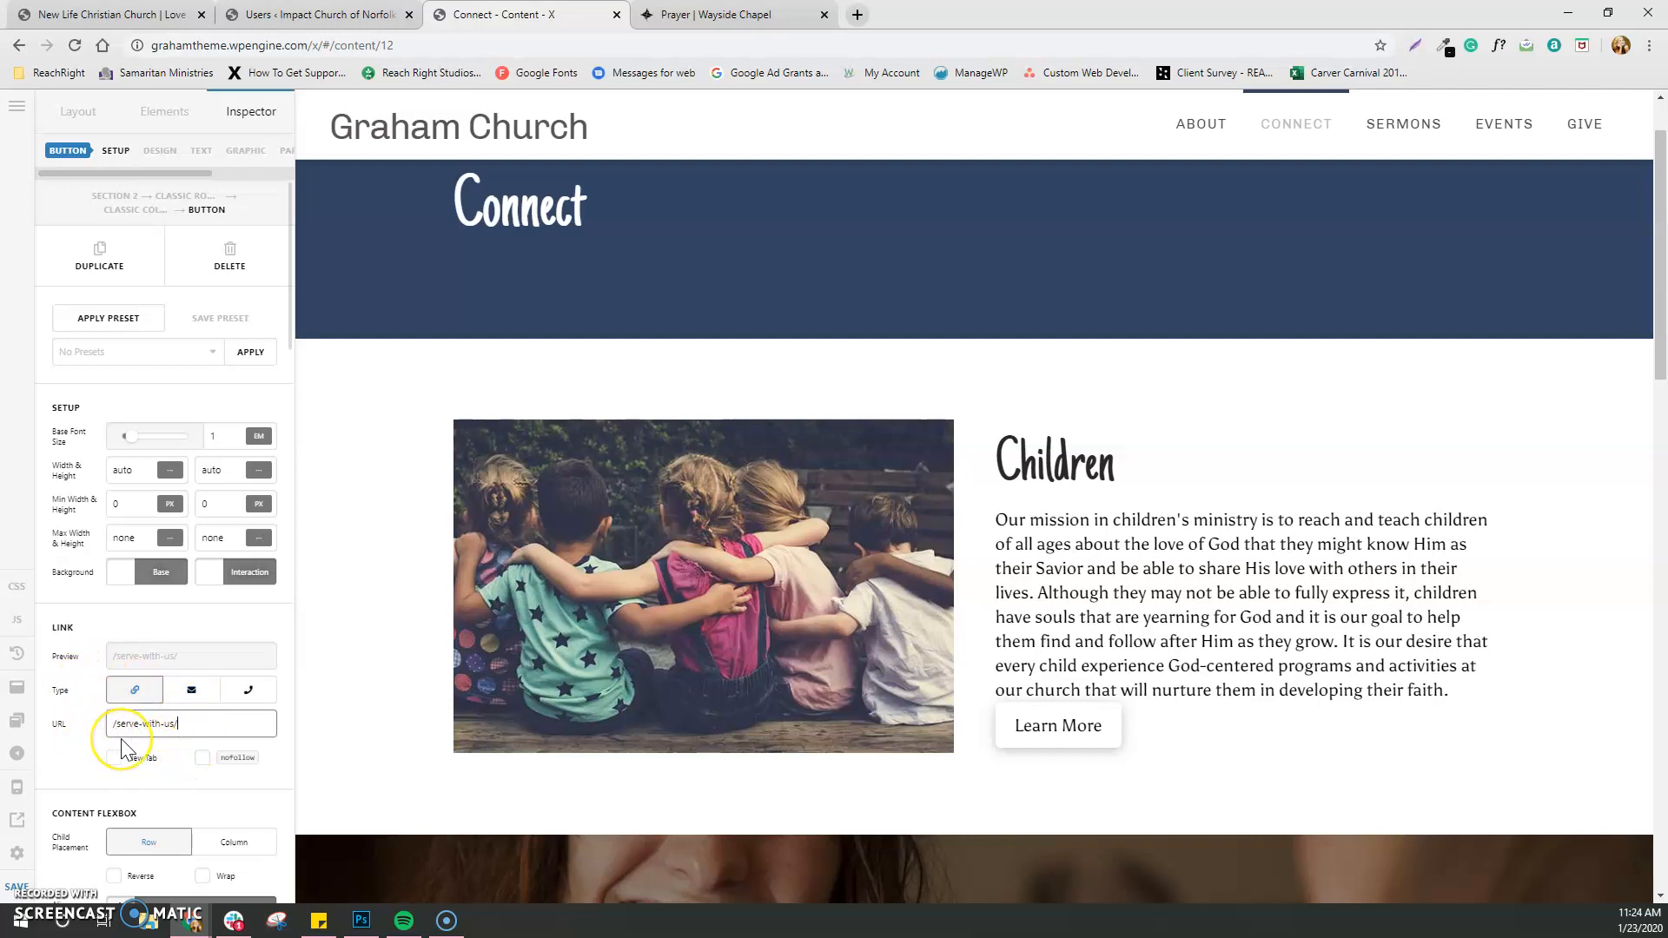
{"action": "left_click", "coordinate": [120, 572]}
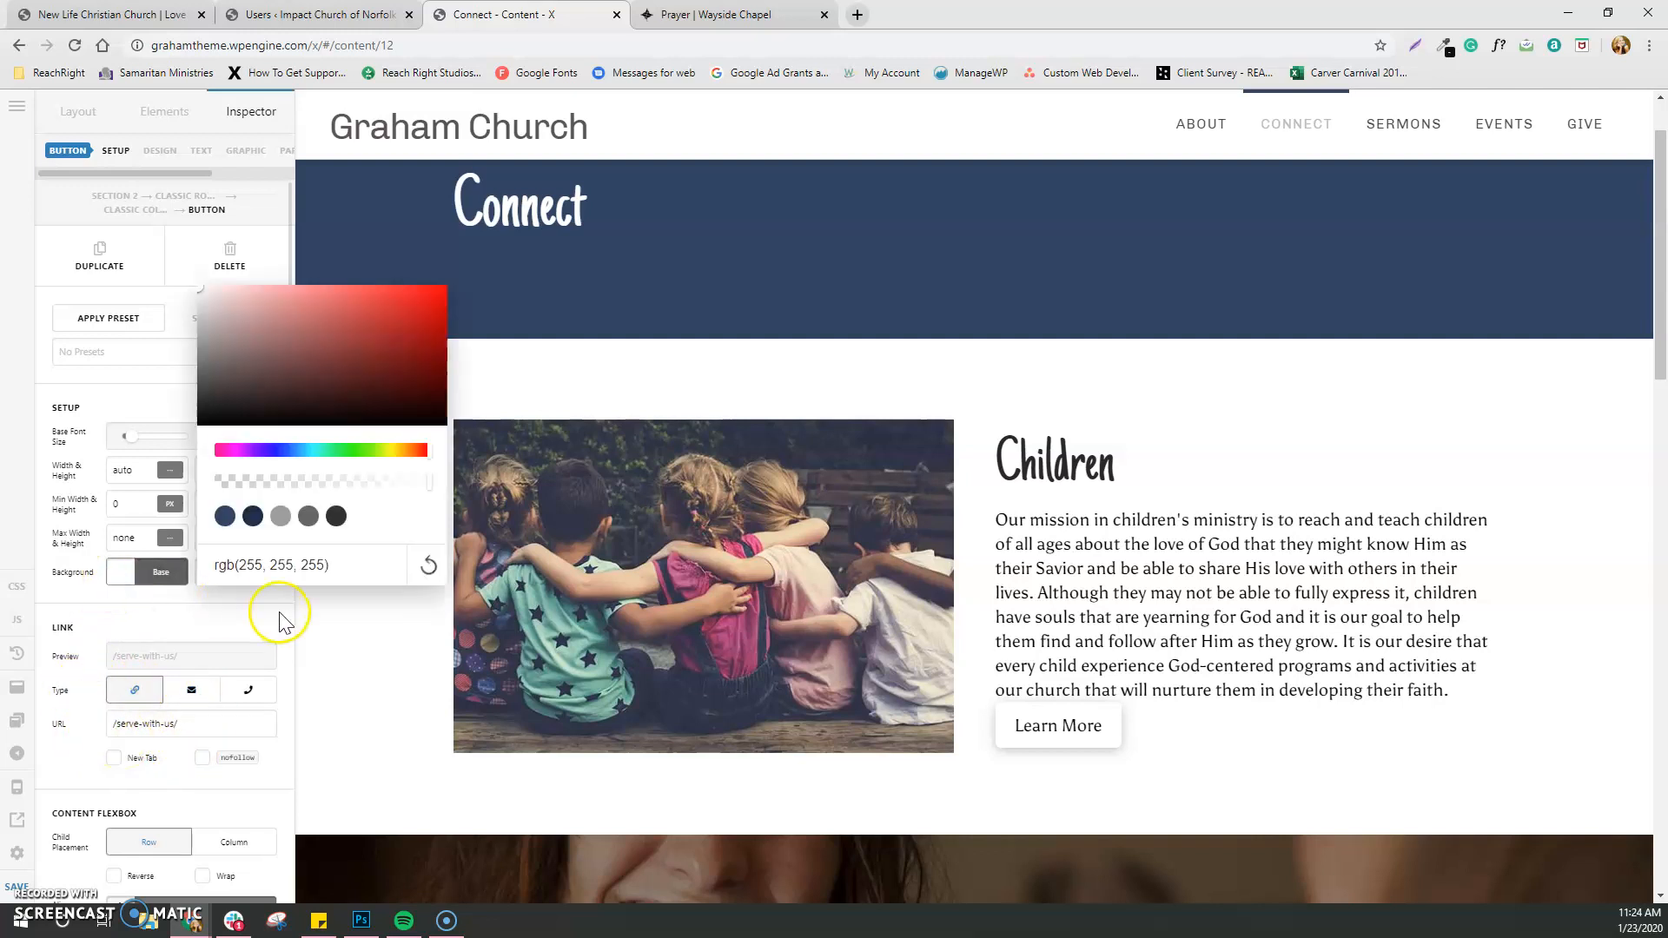
{"action": "left_click", "coordinate": [209, 618]}
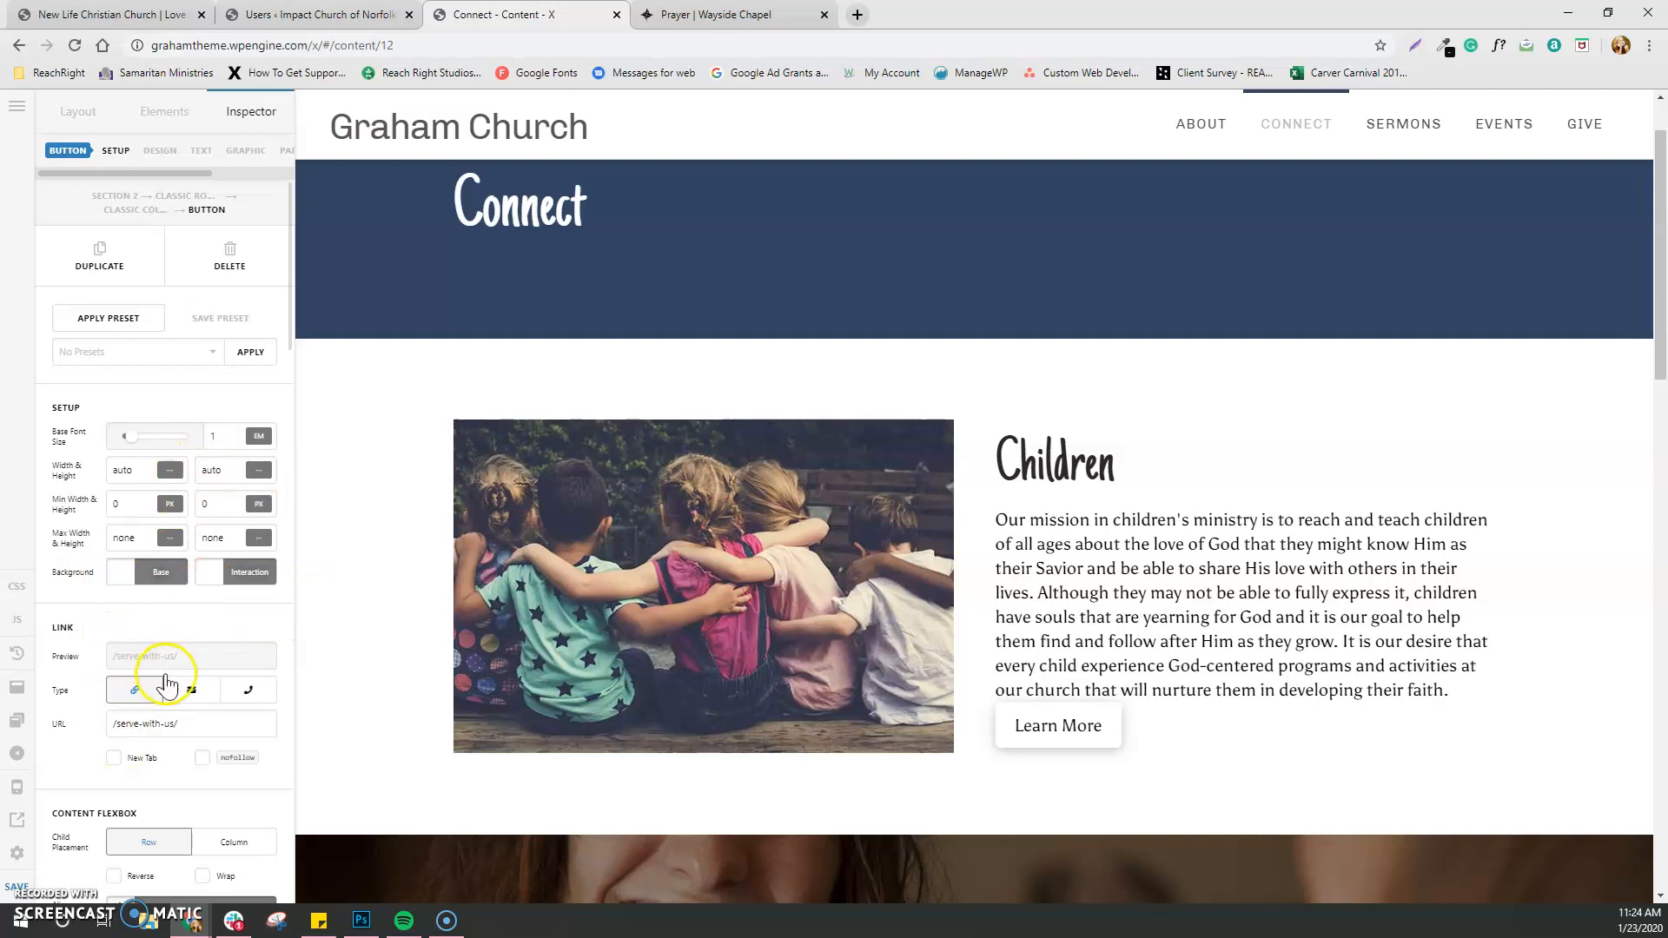
Set the button's primary text to "Join our Ministry Team" and save the Connect page
{"action": "scroll", "coordinate": [163, 679], "scroll_direction": "down", "scroll_amount": 10}
{"action": "scroll", "coordinate": [162, 678], "scroll_direction": "down", "scroll_amount": 6}
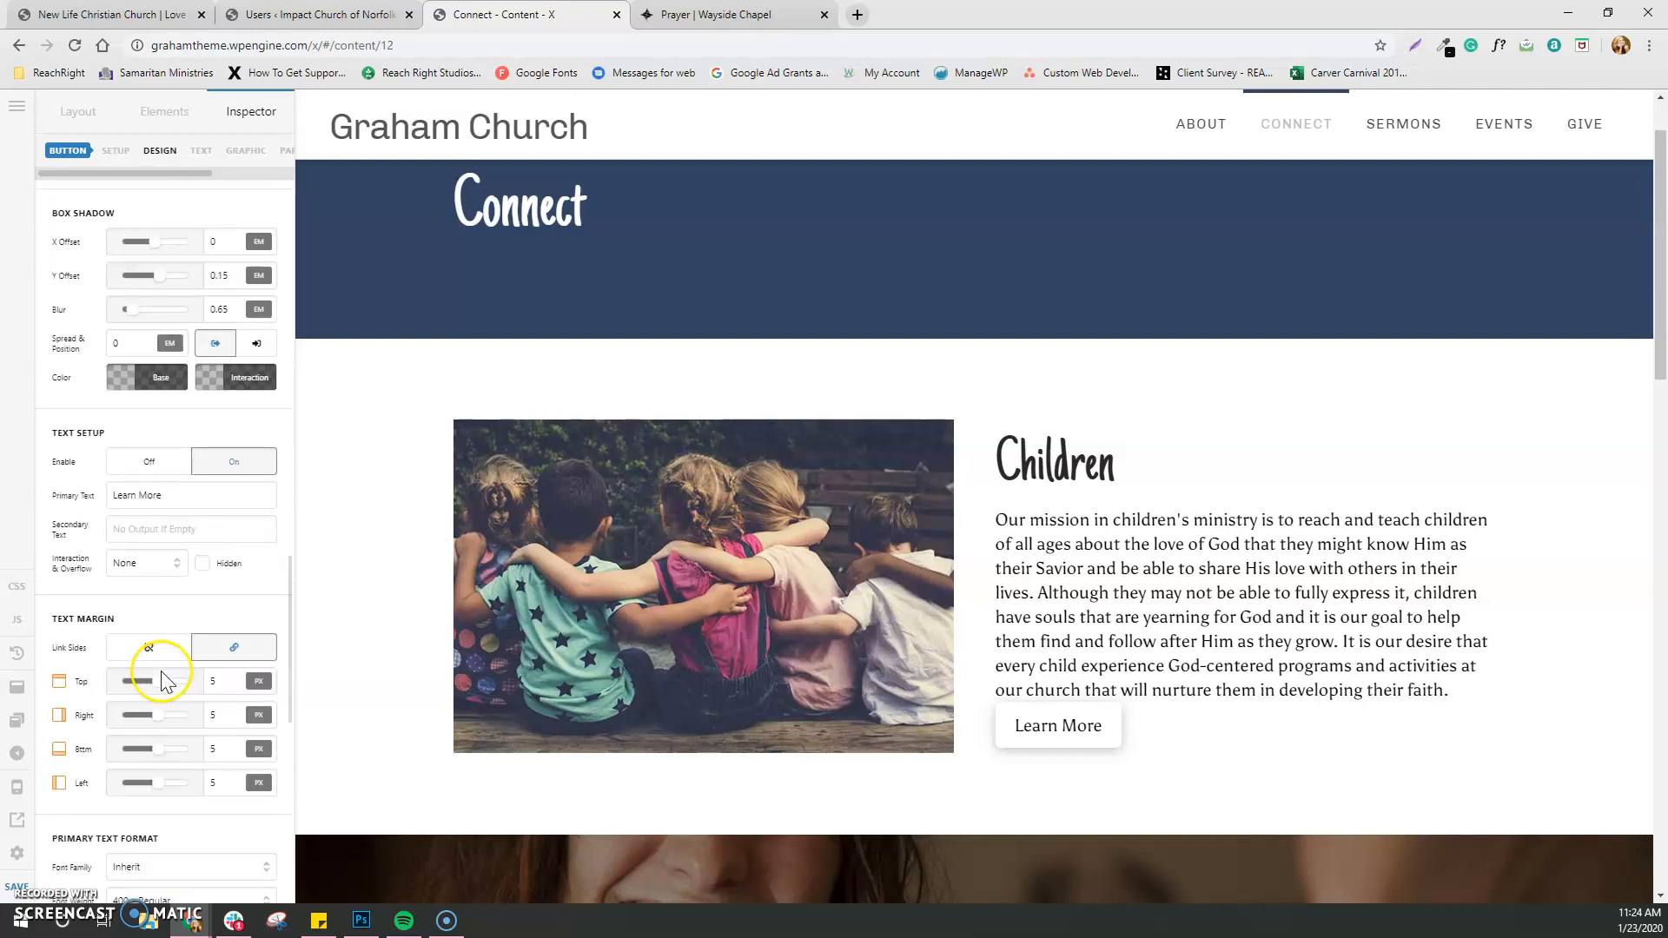
{"action": "scroll", "coordinate": [162, 672], "scroll_direction": "down", "scroll_amount": 4}
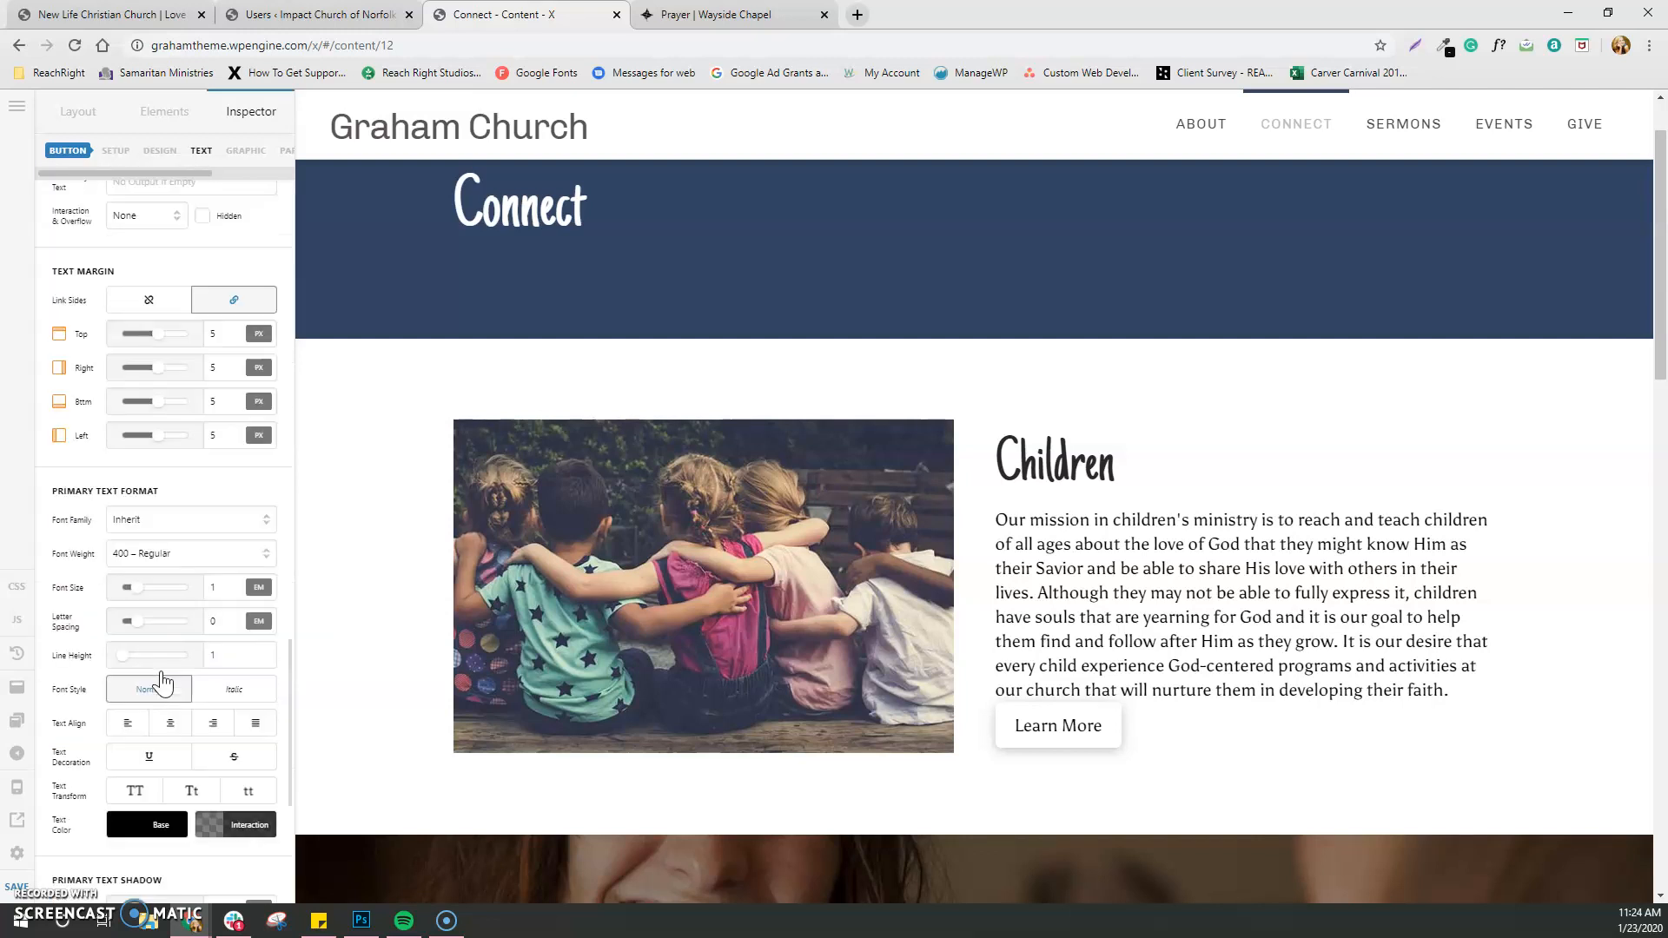
{"action": "scroll", "coordinate": [161, 679], "scroll_direction": "up", "scroll_amount": 1}
{"action": "left_click_drag", "start_coordinate": [165, 495], "coordinate": [104, 497]}
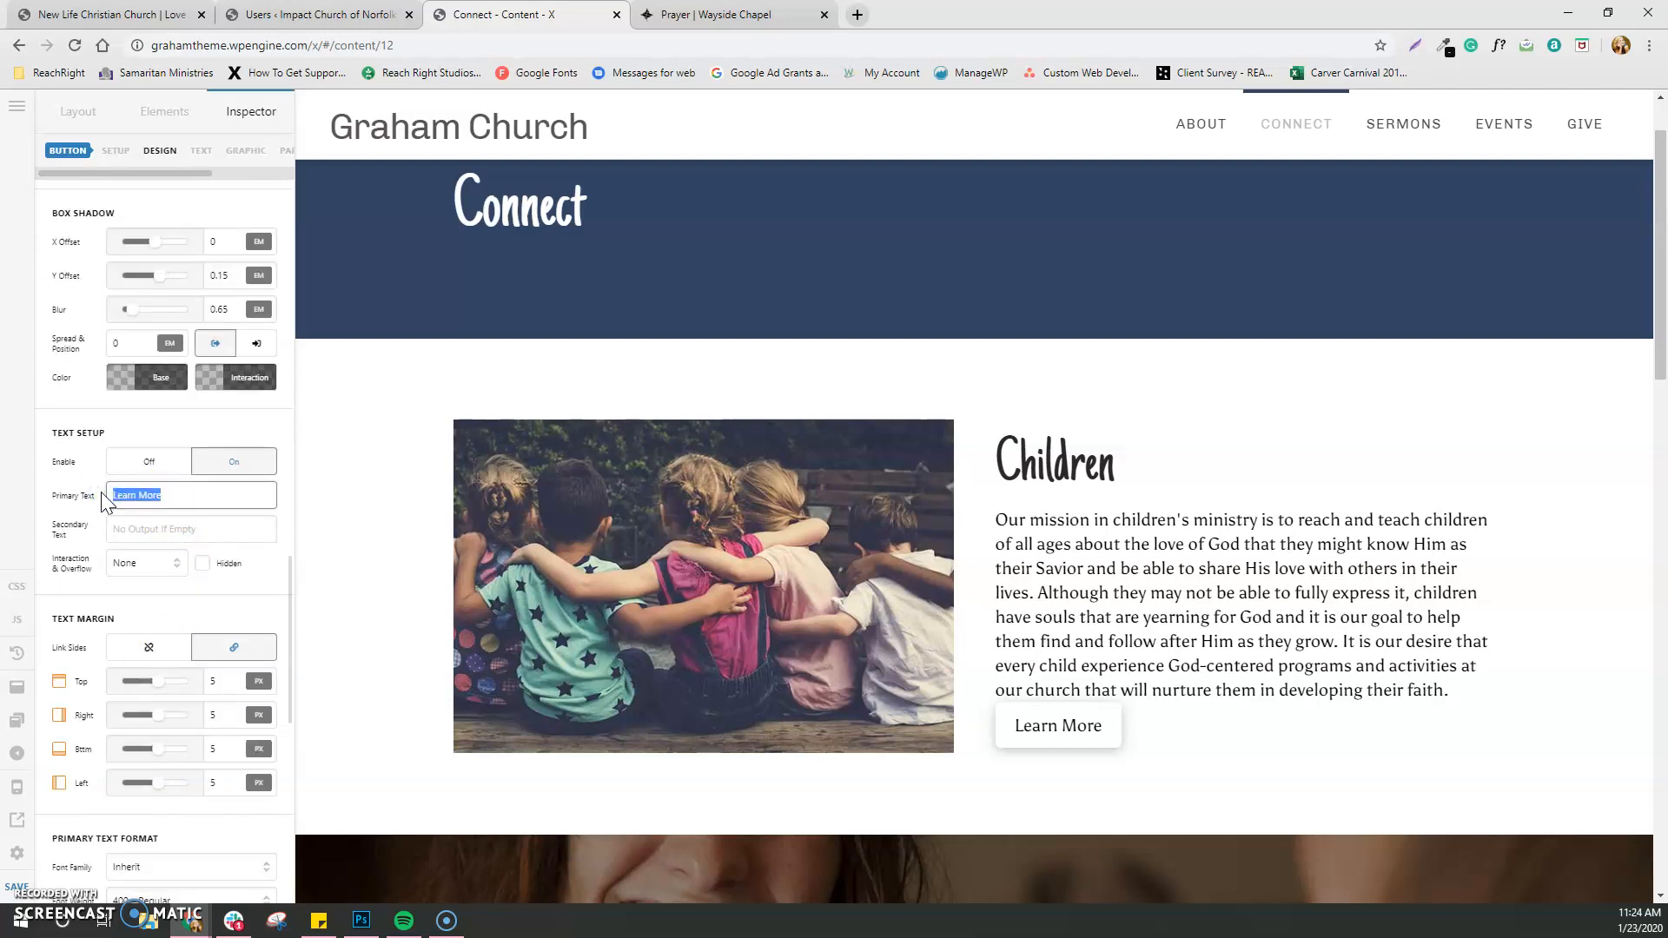
{"action": "type", "text": "Join our Ministry Team"}
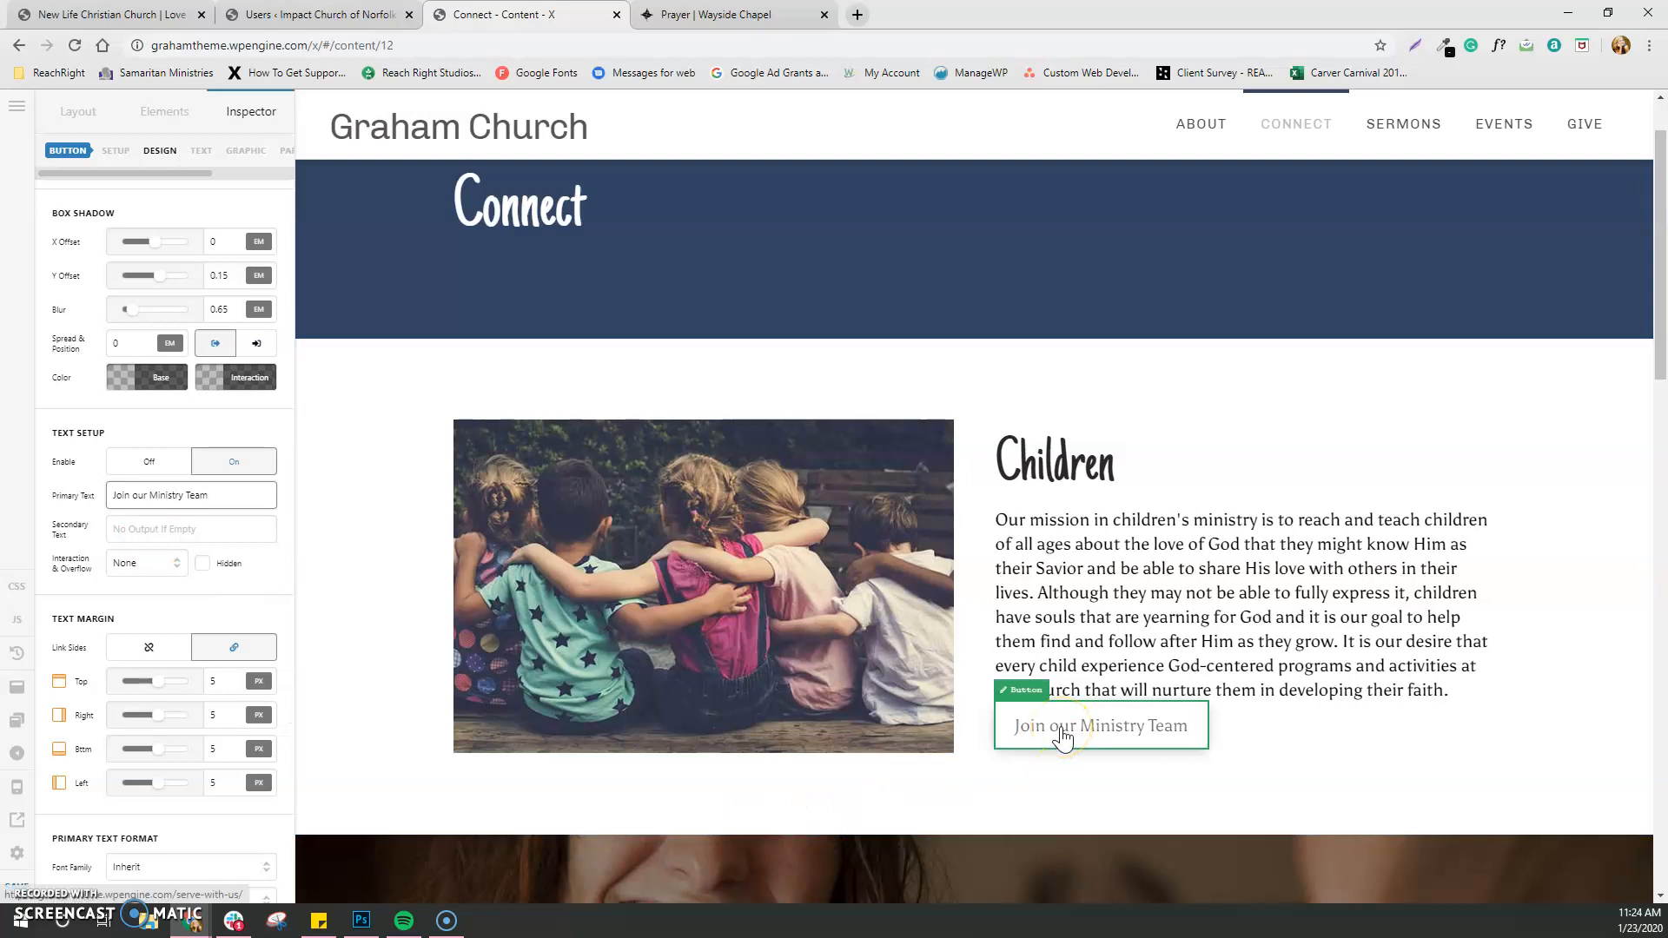
{"action": "left_click", "coordinate": [11, 884]}
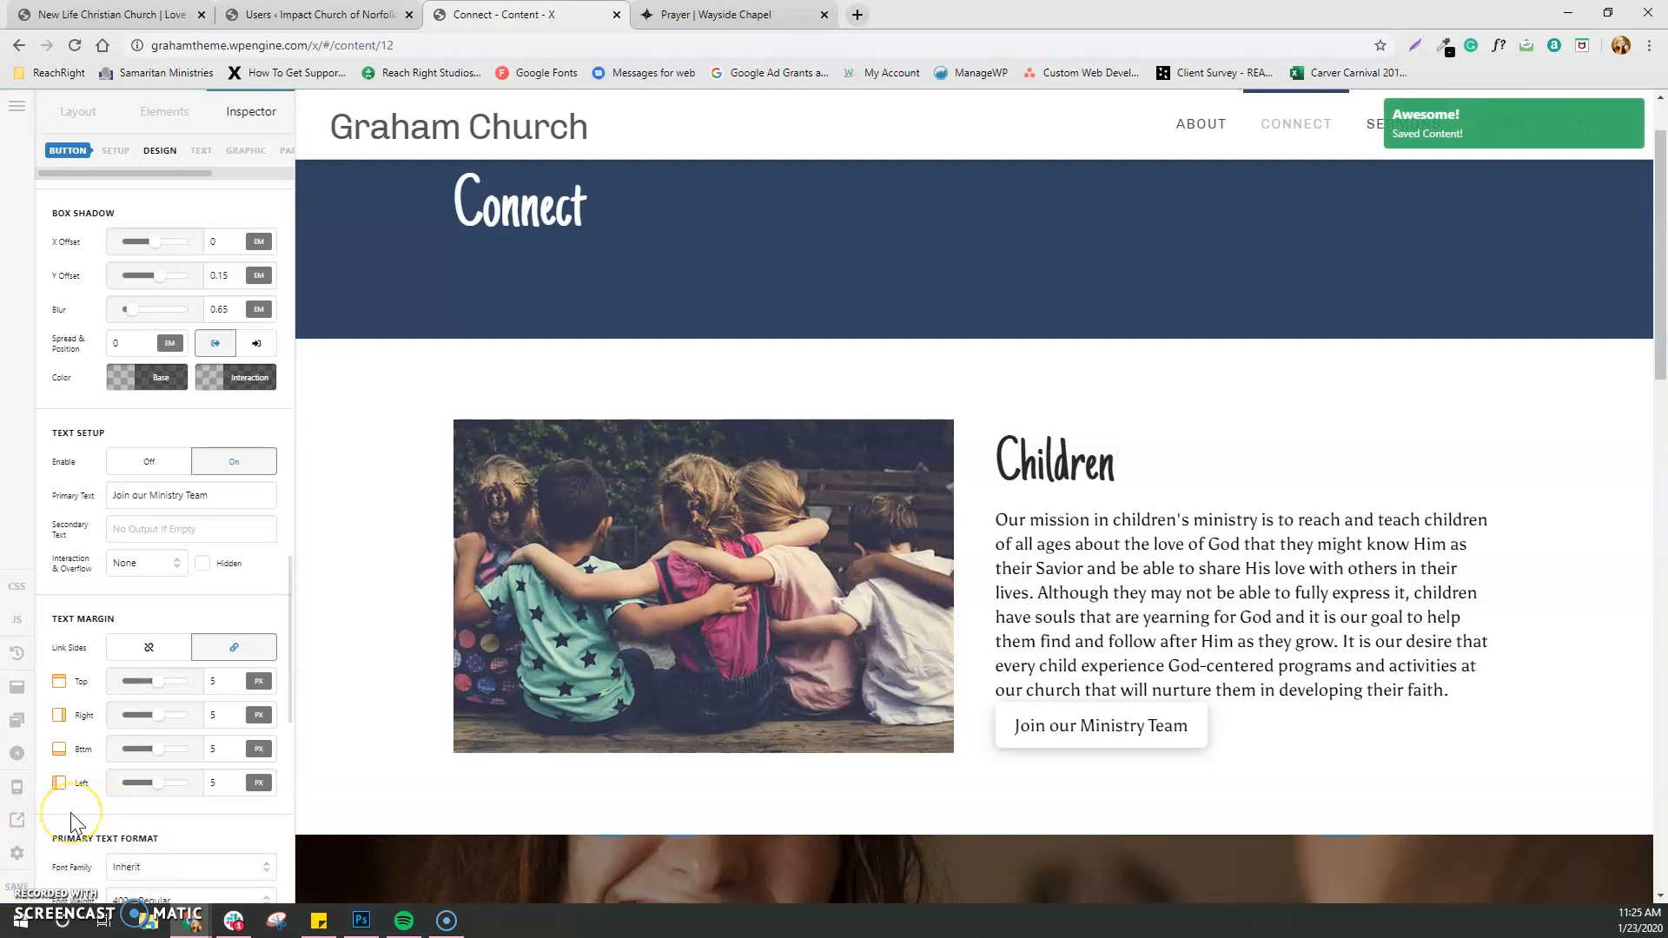
View the live Connect page, follow the "Join our Ministry Team" button and highlight the /serve-with-us/ part of the page address
{"action": "left_click", "coordinate": [17, 820]}
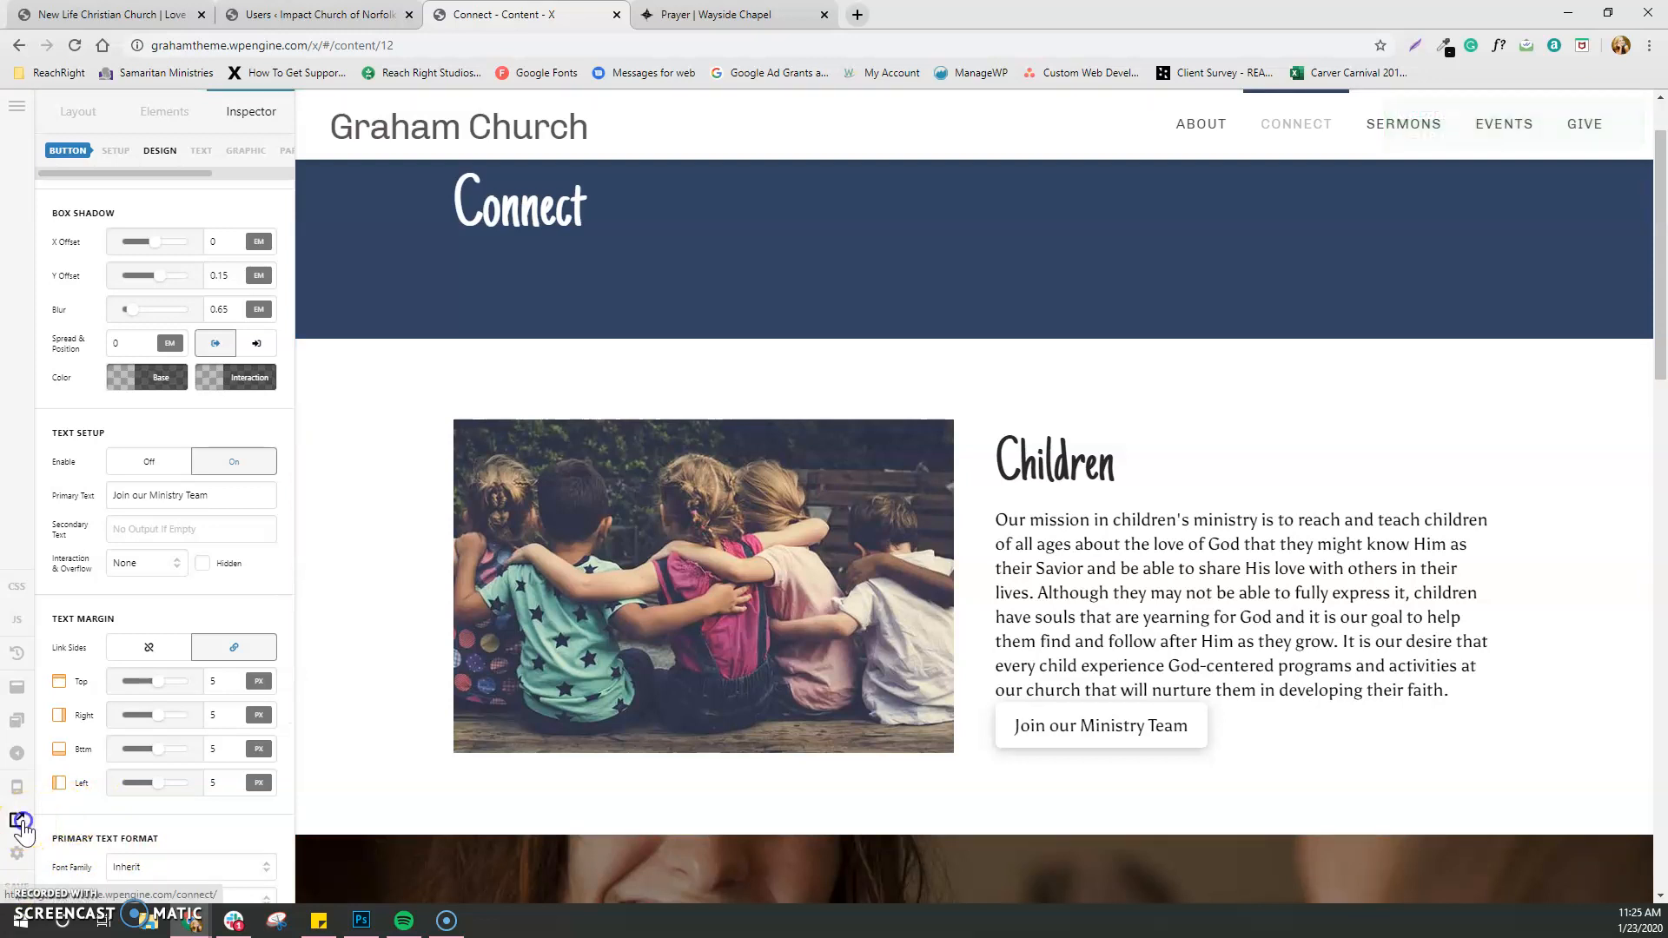
{"action": "scroll", "coordinate": [1129, 545], "scroll_direction": "down", "scroll_amount": 5}
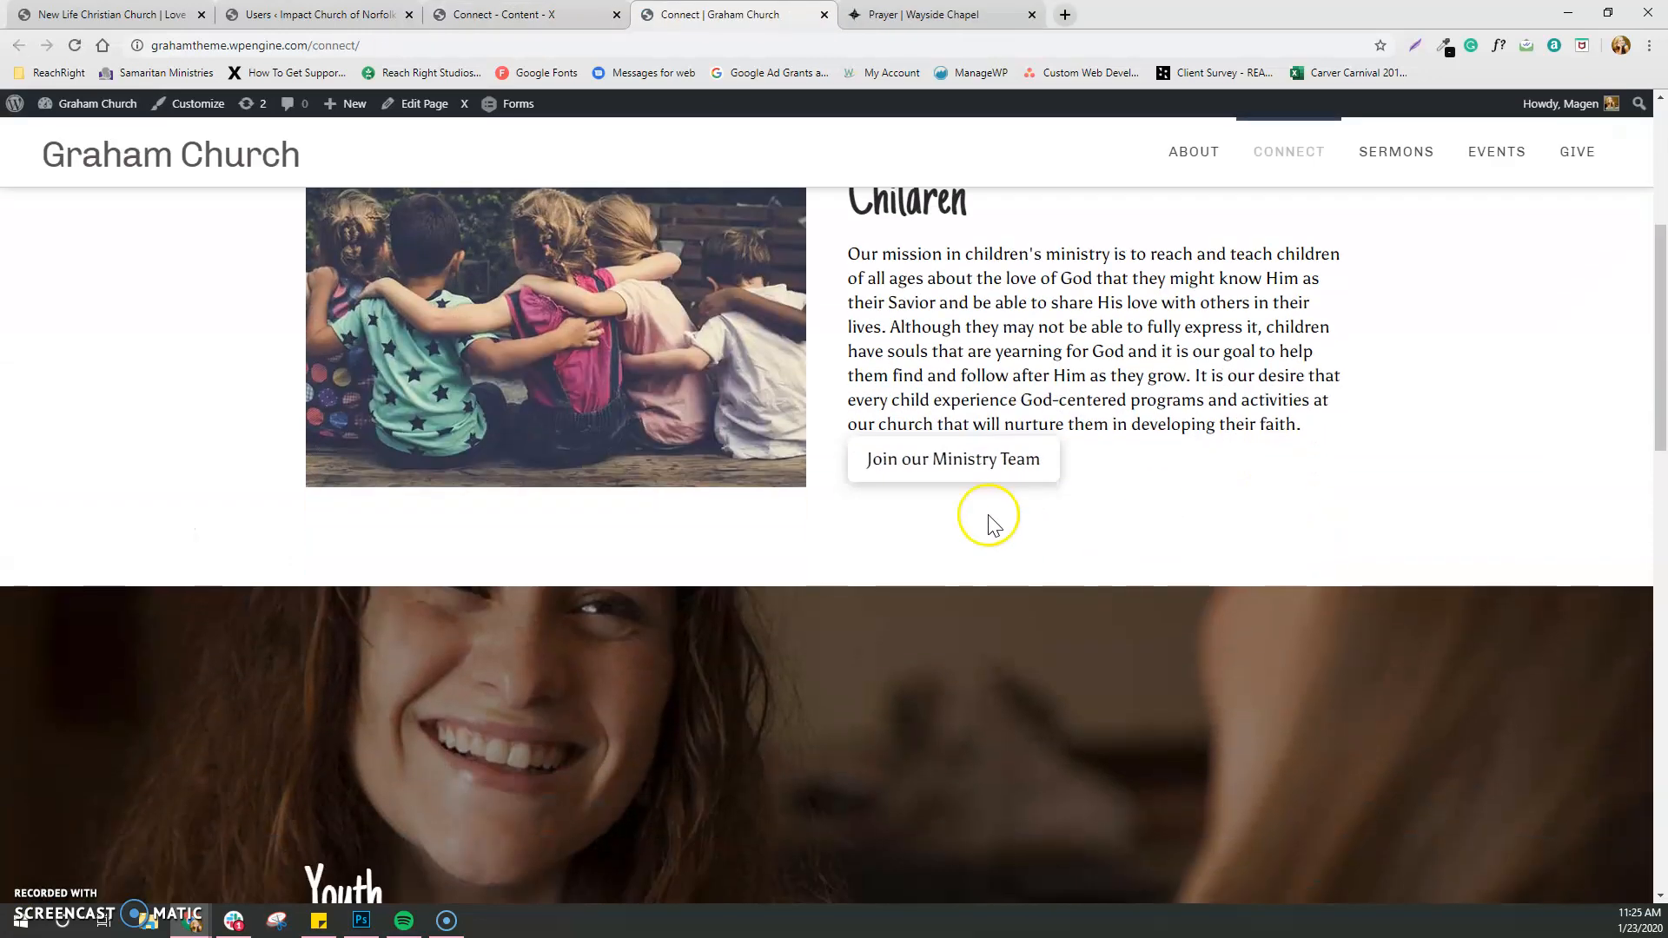
{"action": "left_click", "coordinate": [955, 473]}
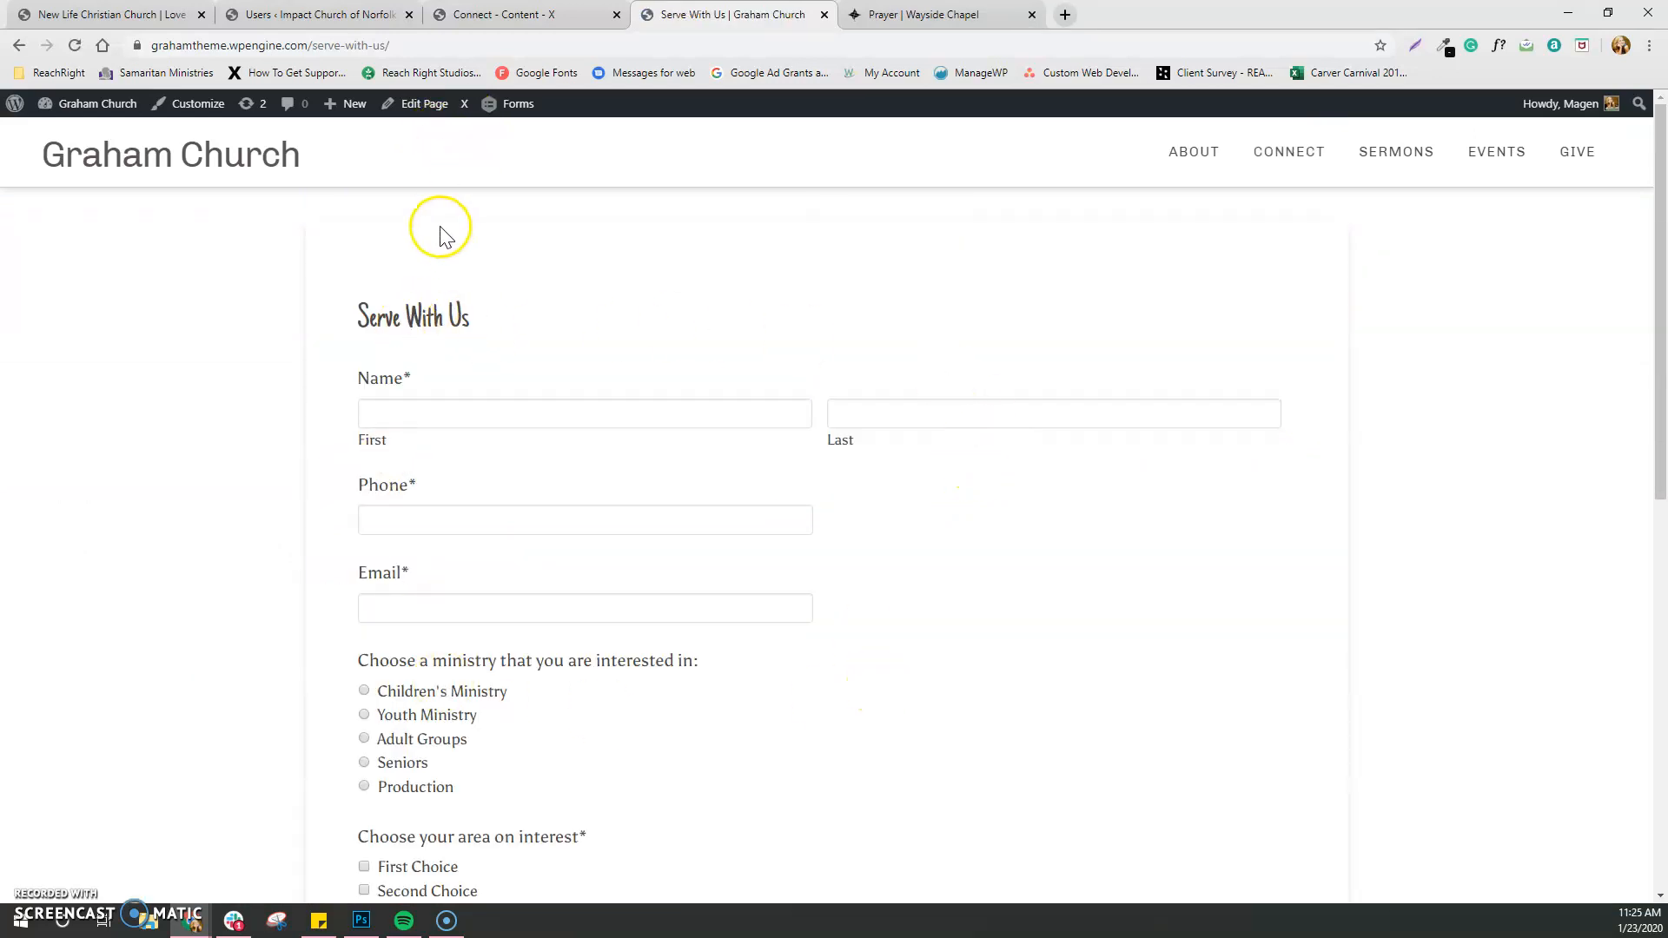
{"action": "left_click_drag", "start_coordinate": [395, 45], "coordinate": [308, 45]}
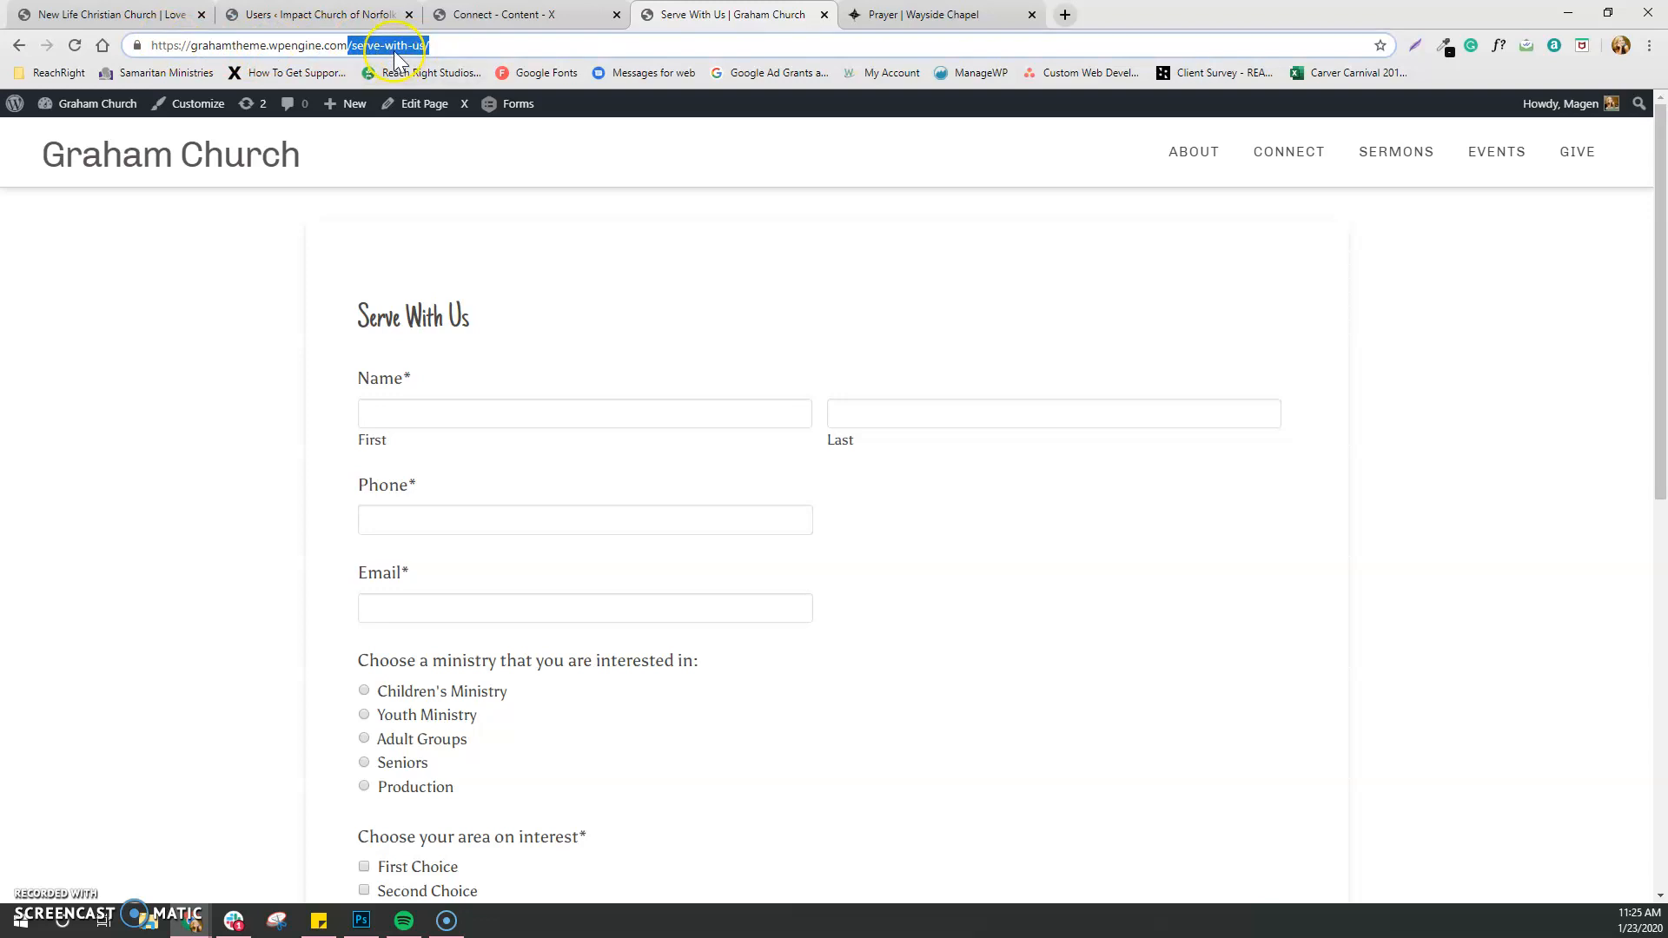
Return to the Connect page editor and review the link URL of the "Join our Ministry Team" button
{"action": "left_click", "coordinate": [521, 16]}
{"action": "left_click", "coordinate": [1095, 730]}
{"action": "scroll", "coordinate": [159, 556], "scroll_direction": "up", "scroll_amount": 10}
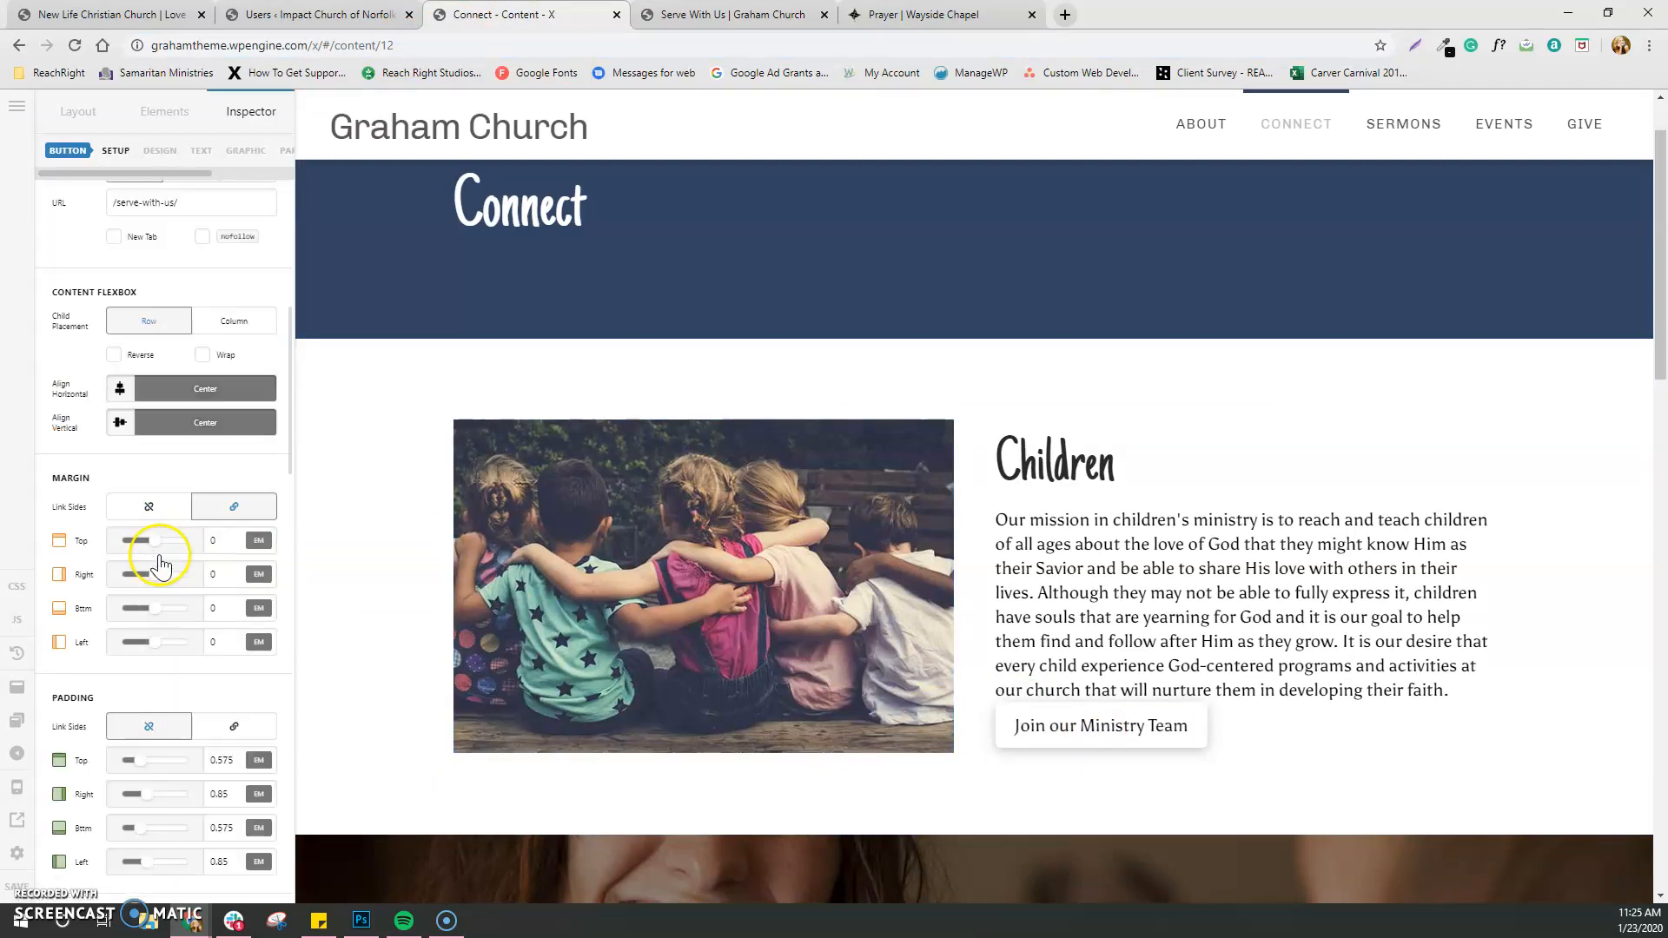
{"action": "scroll", "coordinate": [160, 563], "scroll_direction": "up", "scroll_amount": 1}
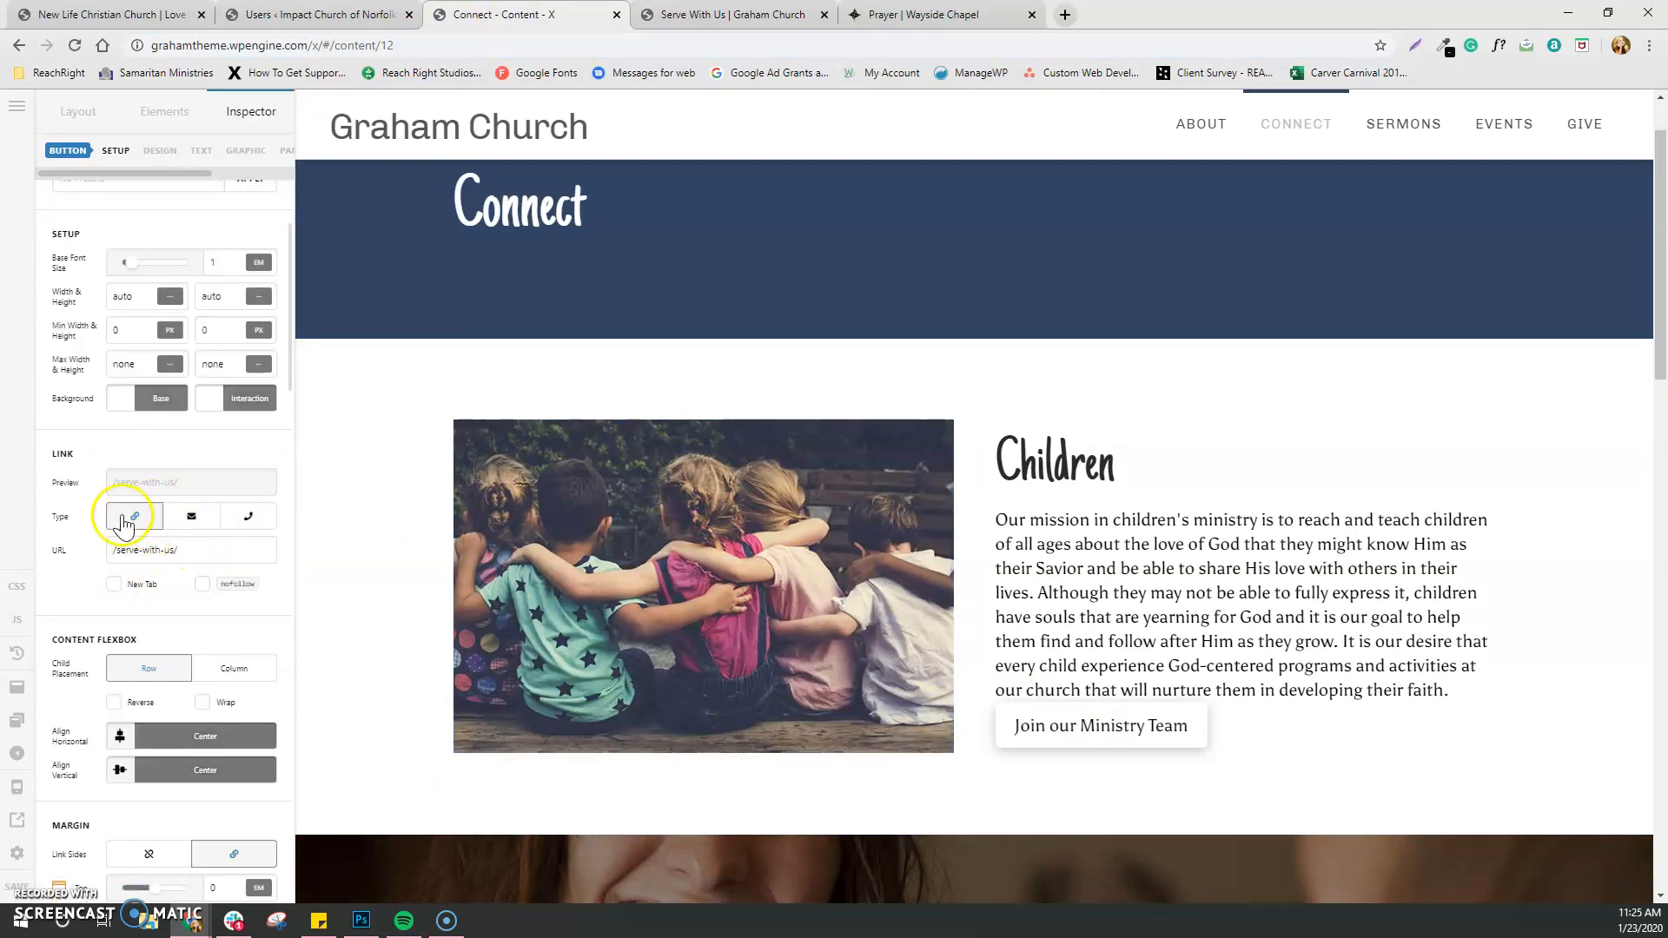
{"action": "scroll", "coordinate": [640, 484], "scroll_direction": "down", "scroll_amount": 1}
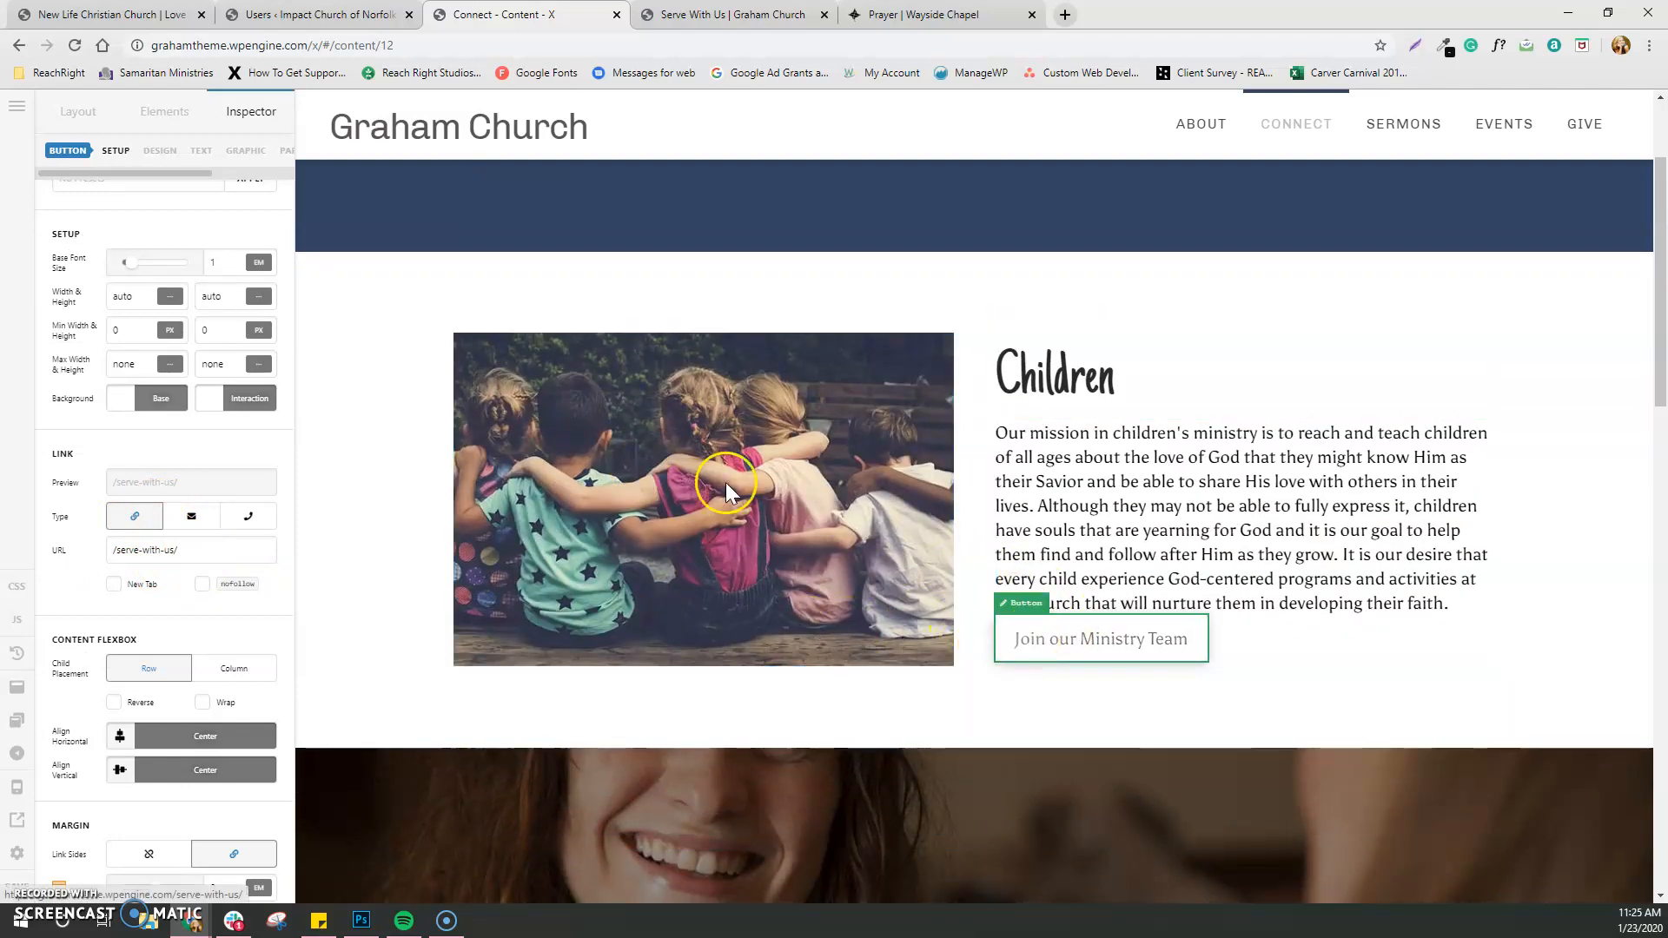
Delete the "Join our Ministry Team" button from the Children section
{"action": "scroll", "coordinate": [247, 286], "scroll_direction": "up", "scroll_amount": 2}
{"action": "left_click", "coordinate": [237, 271]}
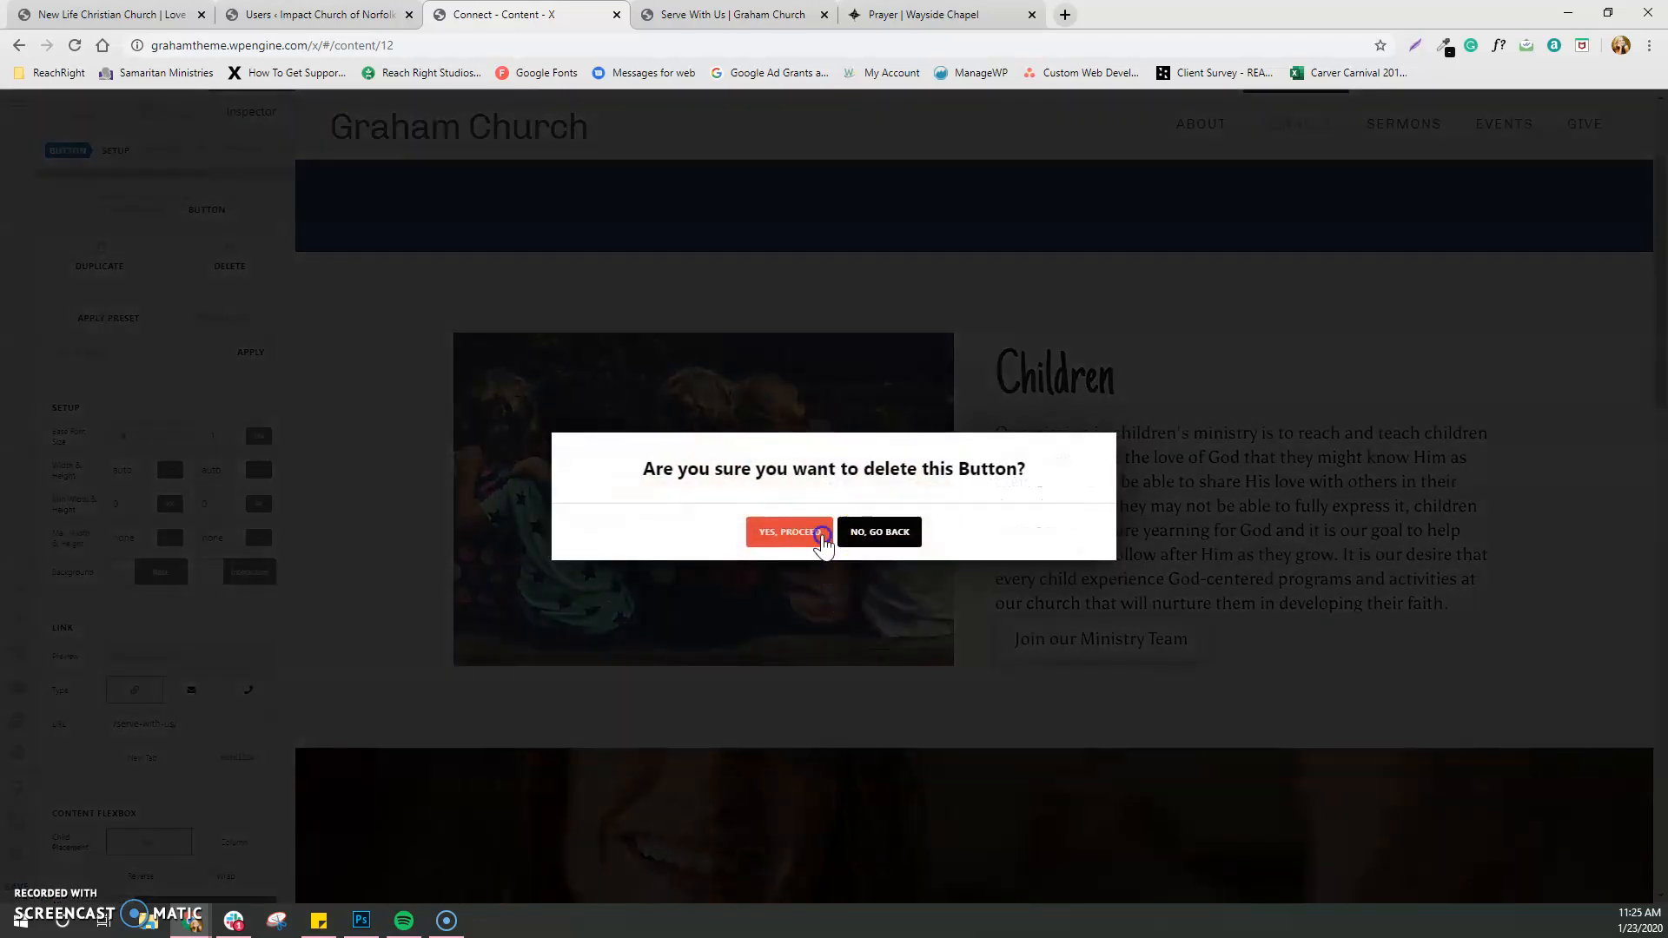
{"action": "left_click", "coordinate": [816, 533]}
Search the elements for "gra" and place a Classic Gravity Forms element below the Children section's text
{"action": "left_click", "coordinate": [165, 113]}
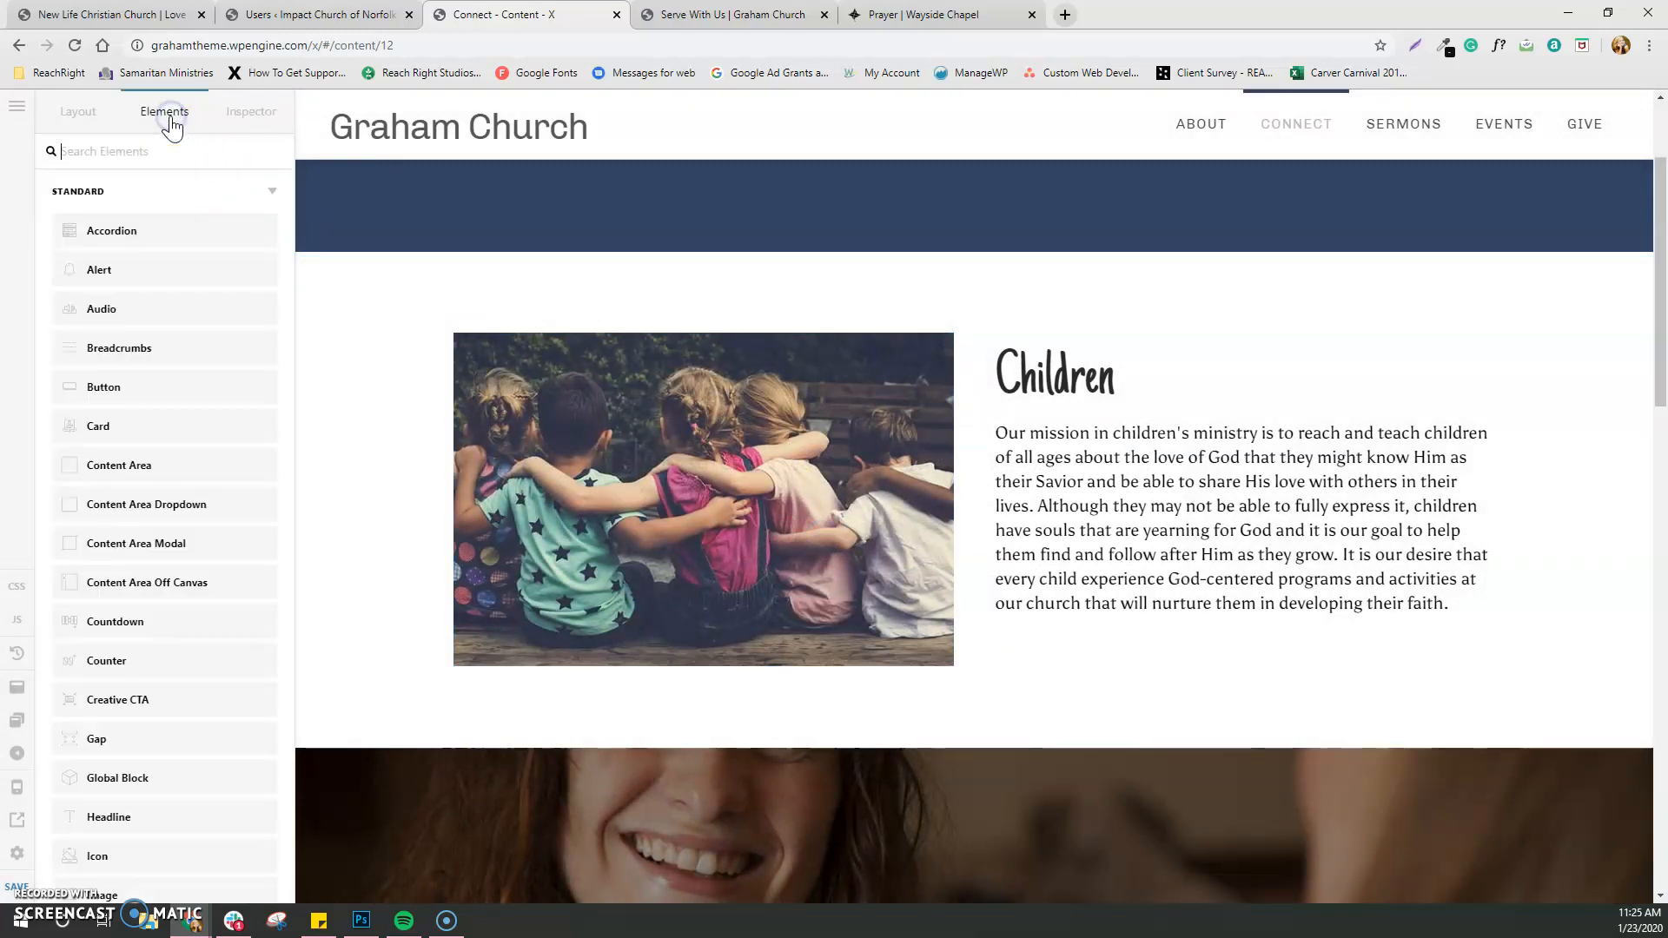
{"action": "scroll", "coordinate": [198, 461], "scroll_direction": "down", "scroll_amount": 2}
{"action": "left_click", "coordinate": [80, 153]}
{"action": "type", "text": "gra"}
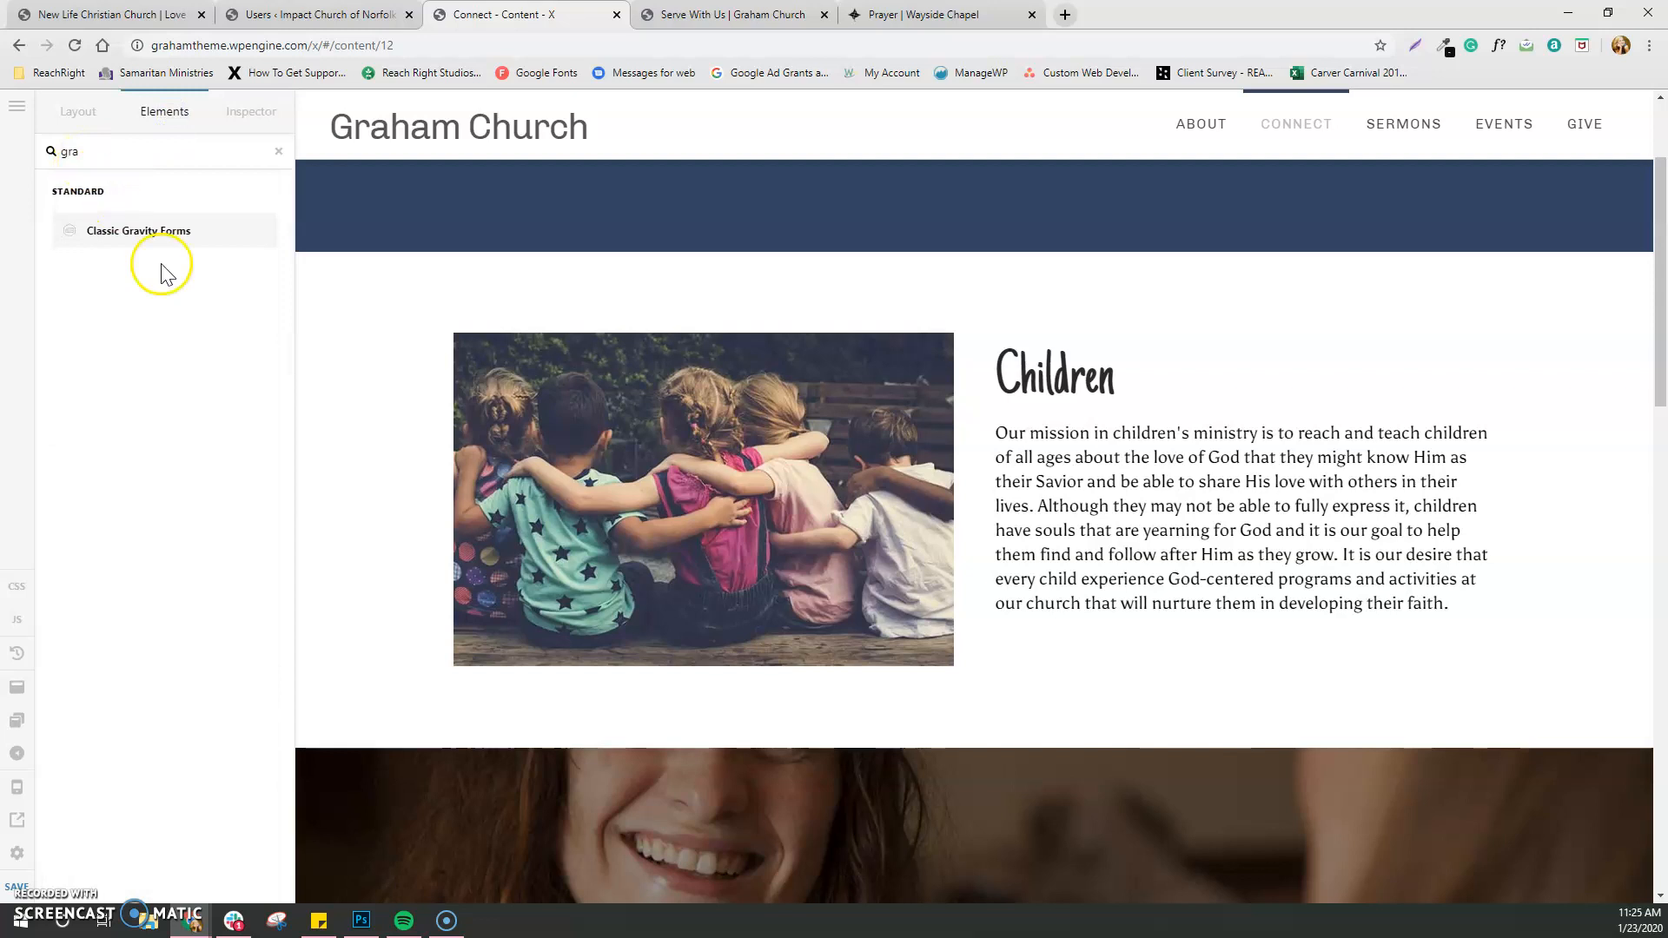
{"action": "left_click_drag", "start_coordinate": [120, 231], "coordinate": [1102, 649]}
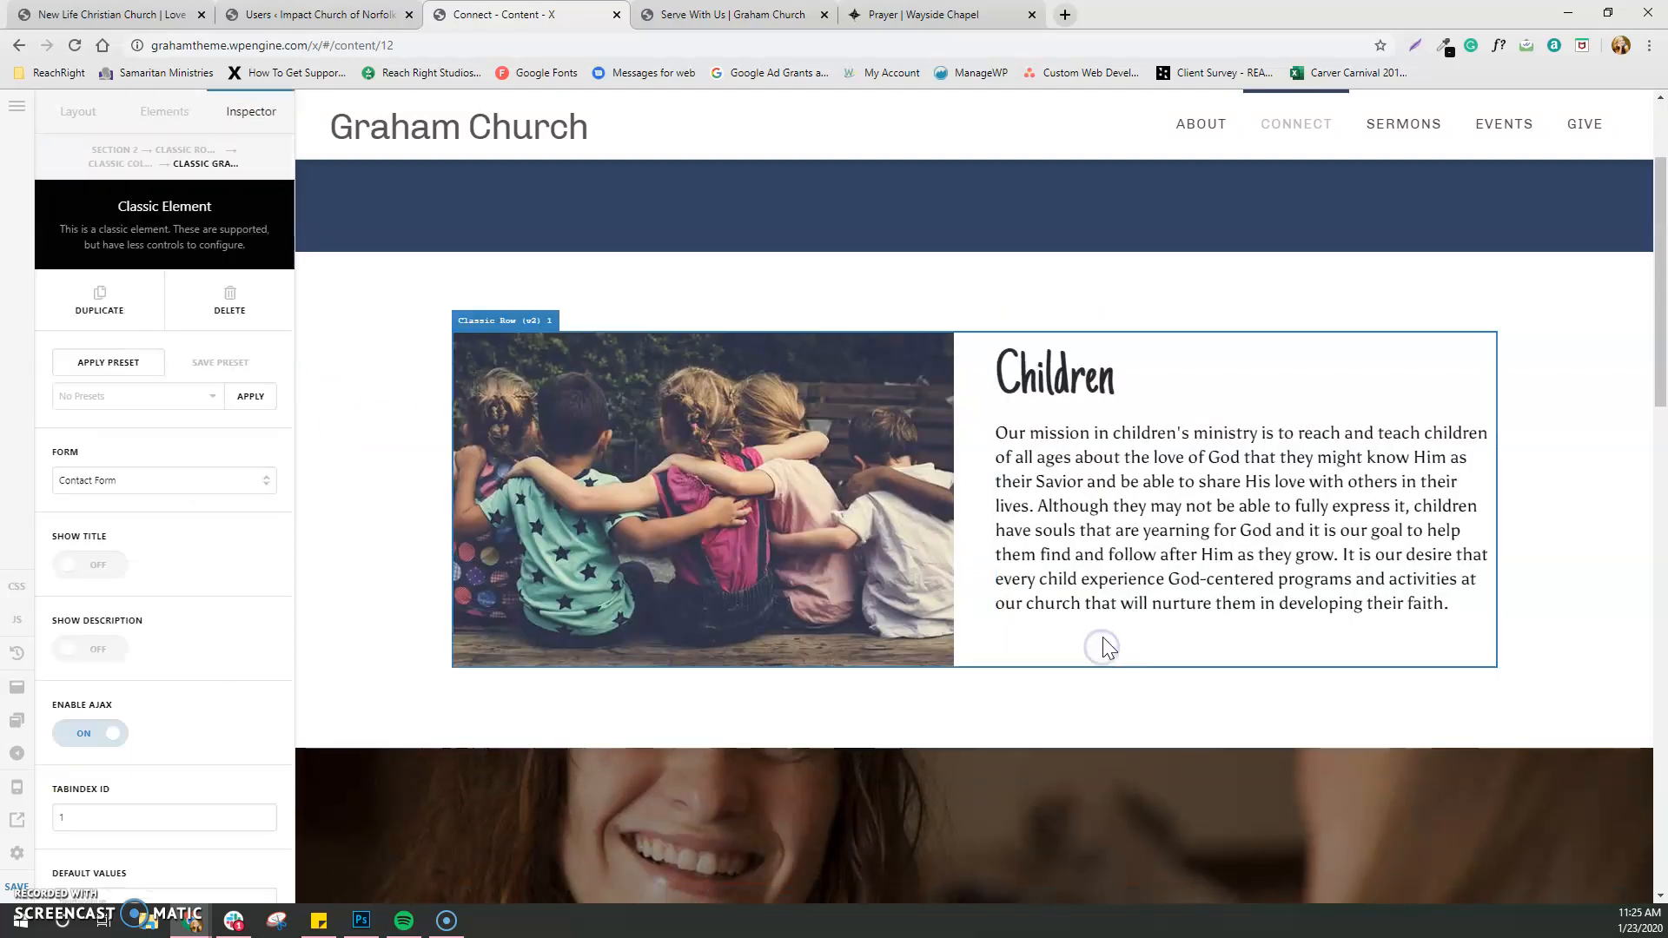
Set the Gravity Forms element to show the Serve With Us form and save the Connect page
{"action": "left_click", "coordinate": [160, 481]}
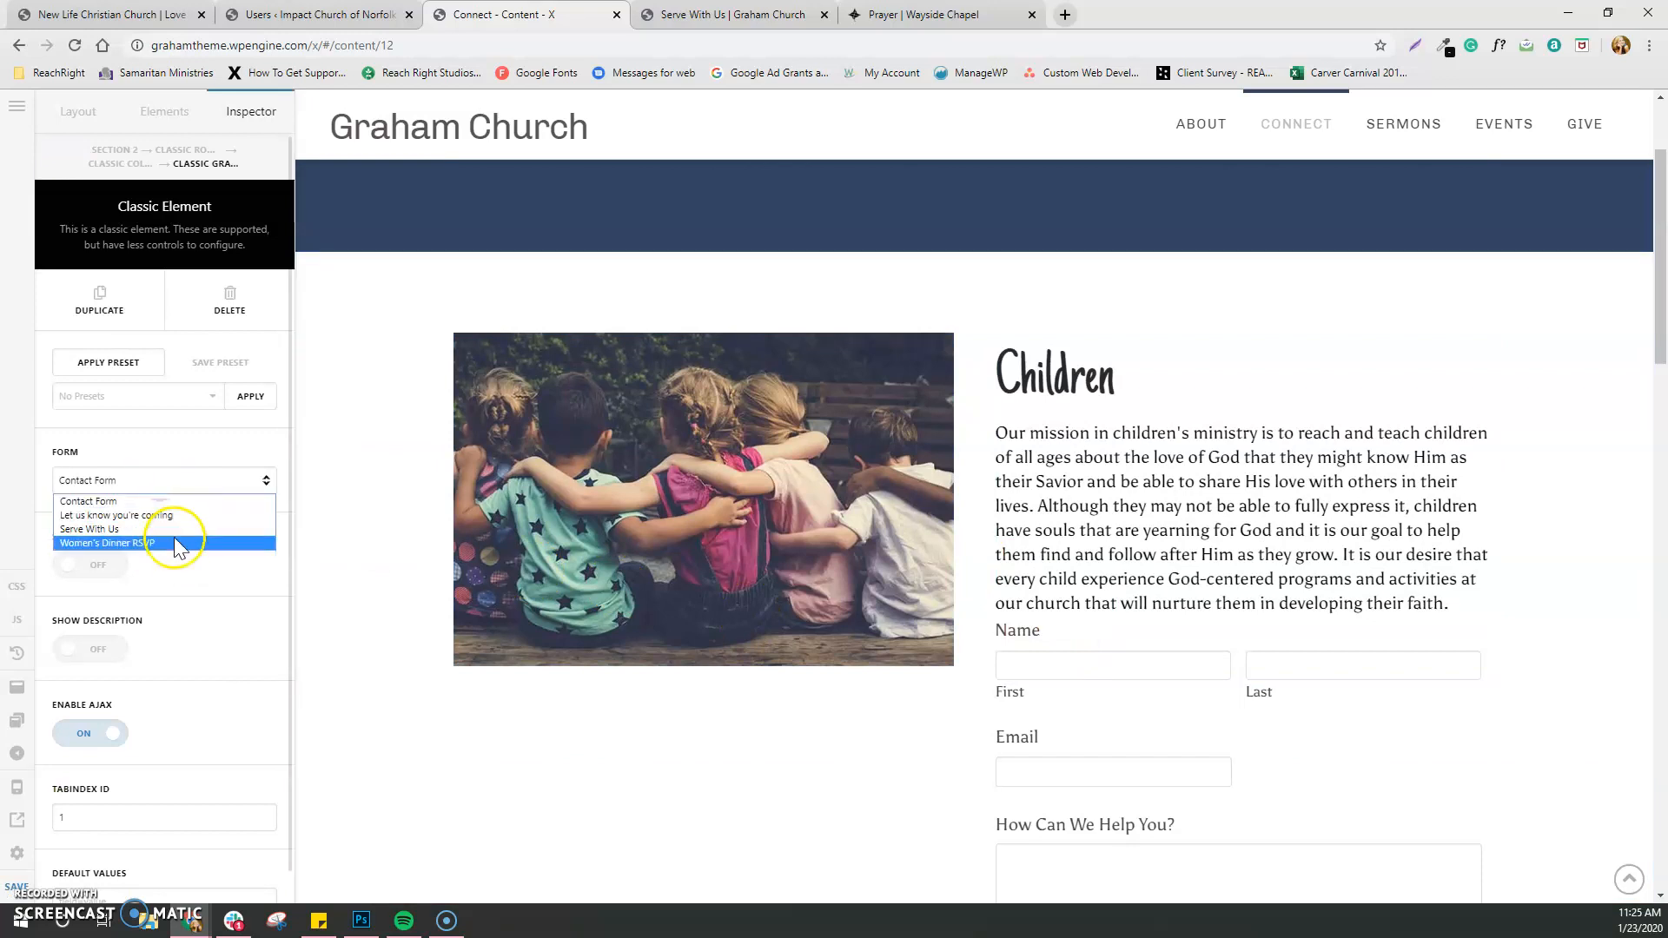
{"action": "left_click", "coordinate": [167, 529]}
{"action": "scroll", "coordinate": [339, 562], "scroll_direction": "down", "scroll_amount": 5}
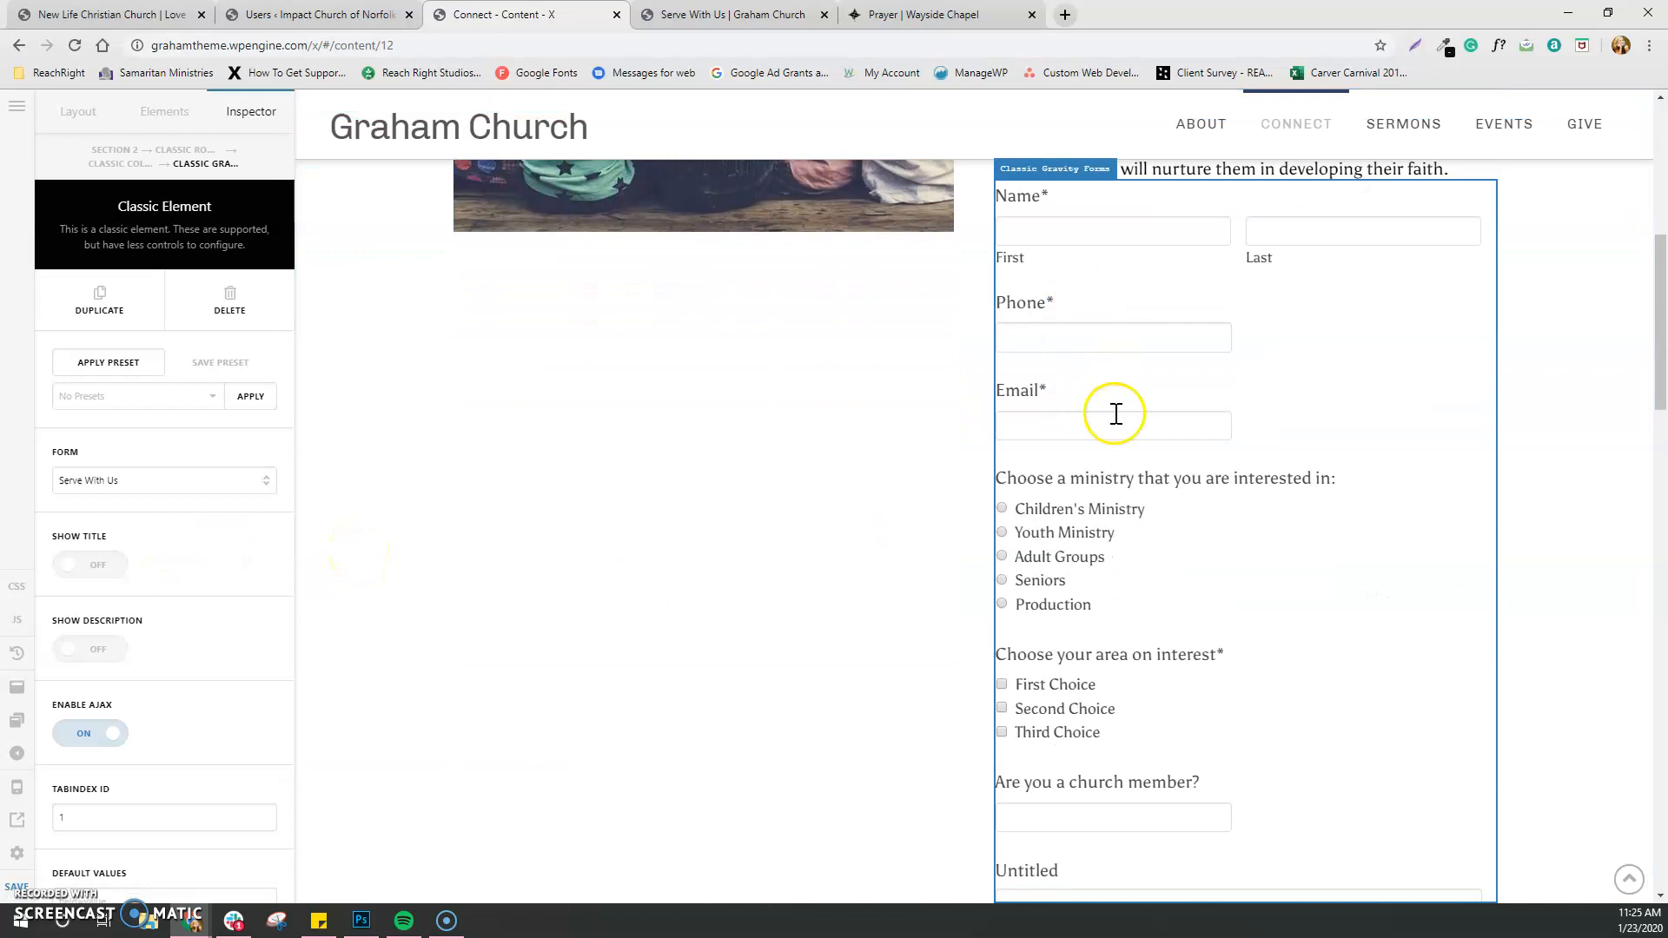
{"action": "scroll", "coordinate": [1116, 426], "scroll_direction": "down", "scroll_amount": 2}
{"action": "scroll", "coordinate": [1137, 645], "scroll_direction": "down", "scroll_amount": 1}
{"action": "scroll", "coordinate": [1137, 645], "scroll_direction": "down", "scroll_amount": 2}
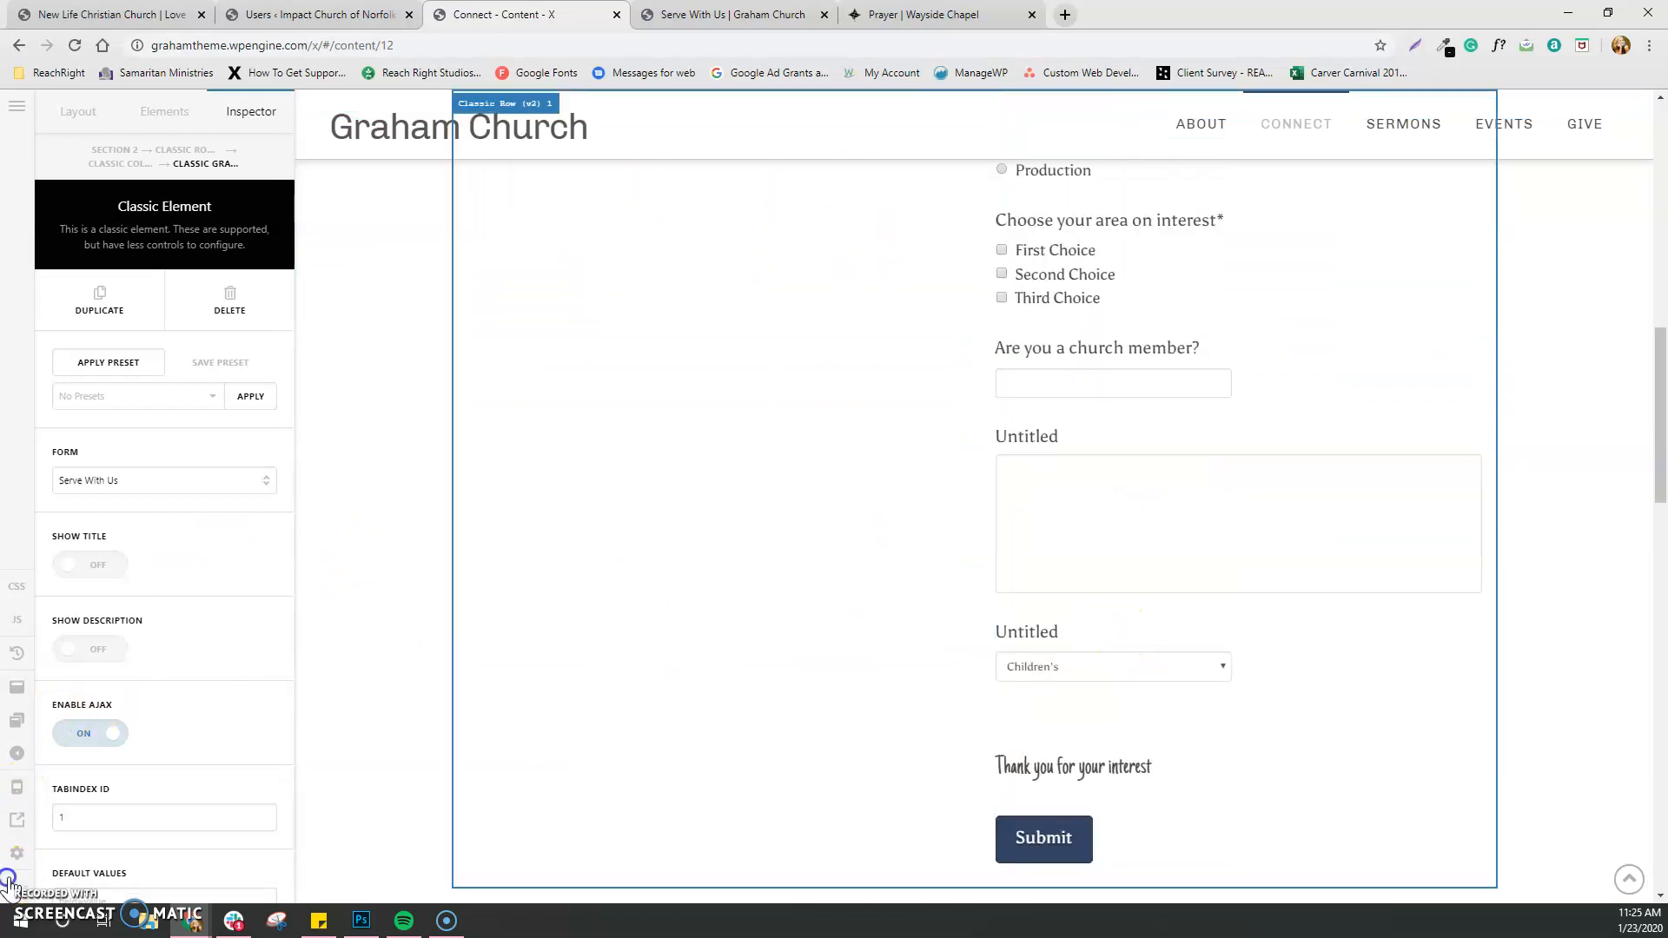
Examine the form embedded in the Children section on the live Connect page, and return to the page editor
{"action": "left_click", "coordinate": [18, 821]}
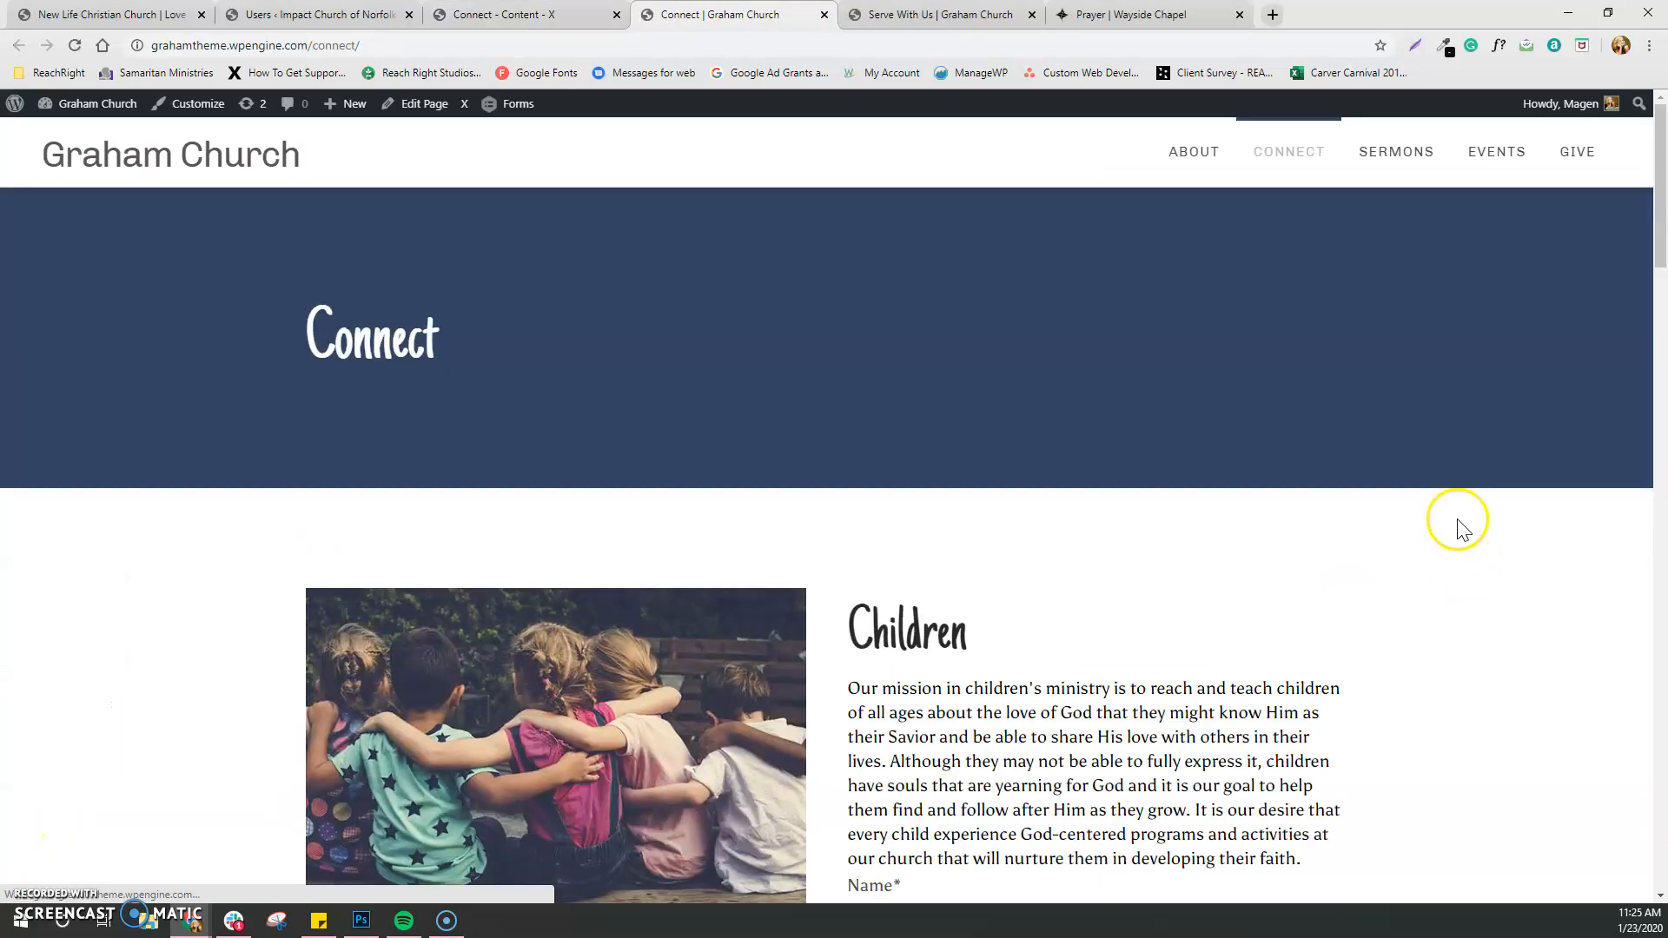
{"action": "scroll", "coordinate": [1459, 521], "scroll_direction": "down", "scroll_amount": 10}
{"action": "scroll", "coordinate": [1462, 529], "scroll_direction": "down", "scroll_amount": 4}
{"action": "scroll", "coordinate": [1462, 530], "scroll_direction": "up", "scroll_amount": 7}
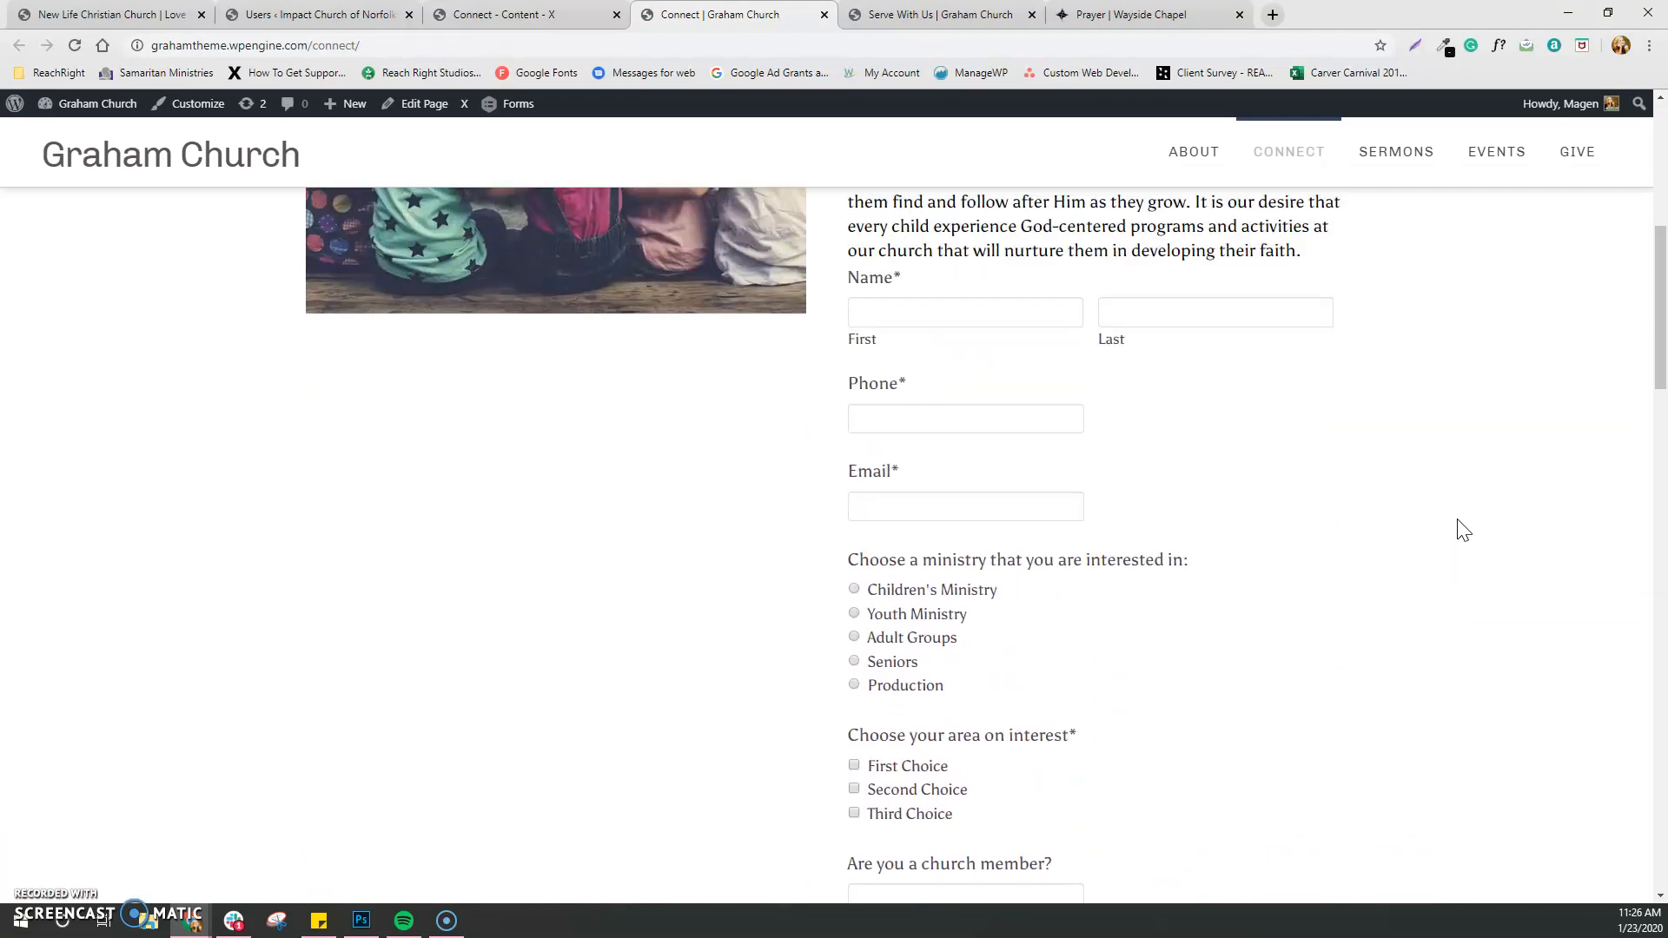
{"action": "scroll", "coordinate": [1462, 529], "scroll_direction": "up", "scroll_amount": 1}
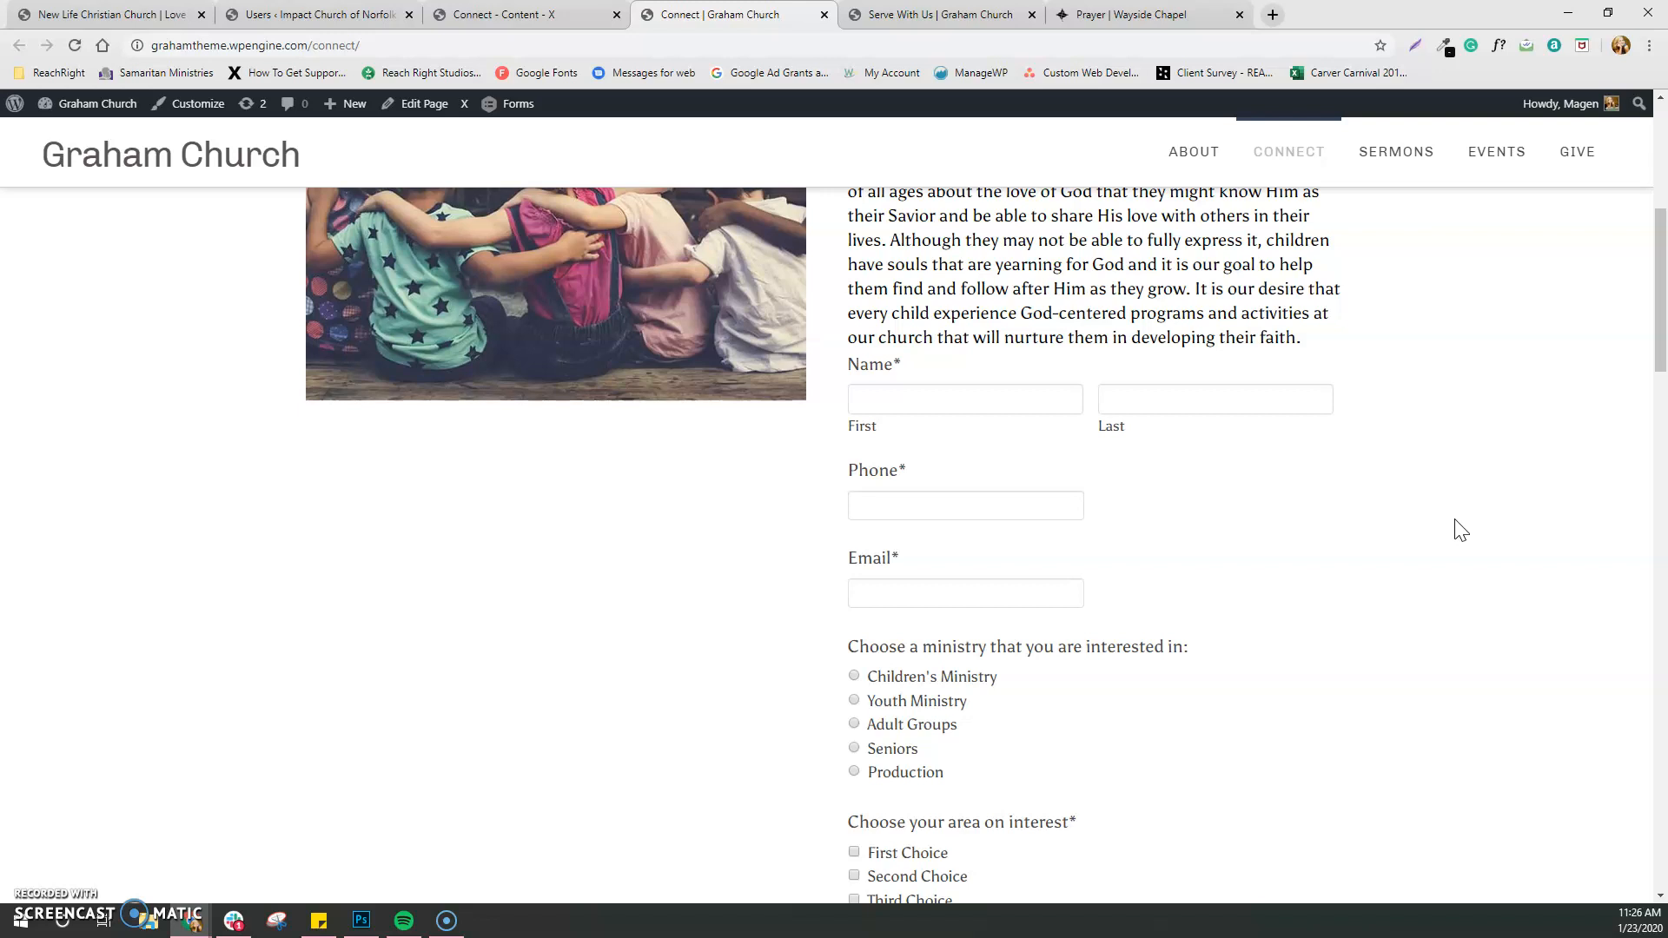
{"action": "left_click", "coordinate": [1484, 564]}
{"action": "scroll", "coordinate": [1299, 634], "scroll_direction": "down", "scroll_amount": 2}
{"action": "scroll", "coordinate": [1307, 631], "scroll_direction": "down", "scroll_amount": 5}
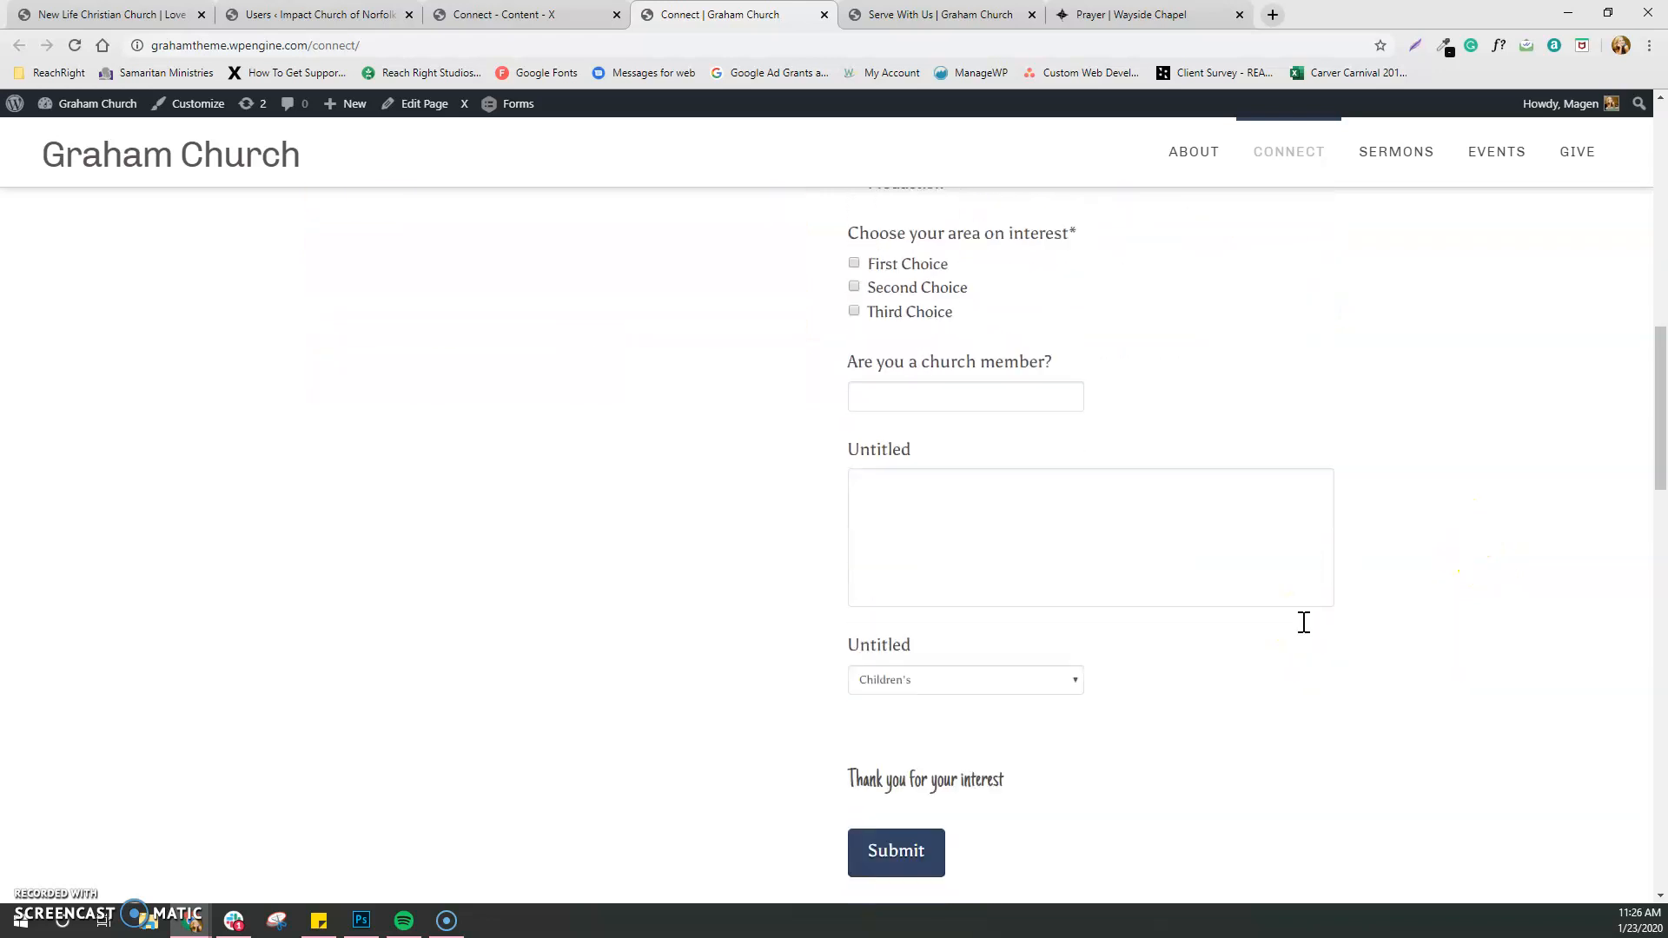
{"action": "scroll", "coordinate": [1303, 622], "scroll_direction": "up", "scroll_amount": 6}
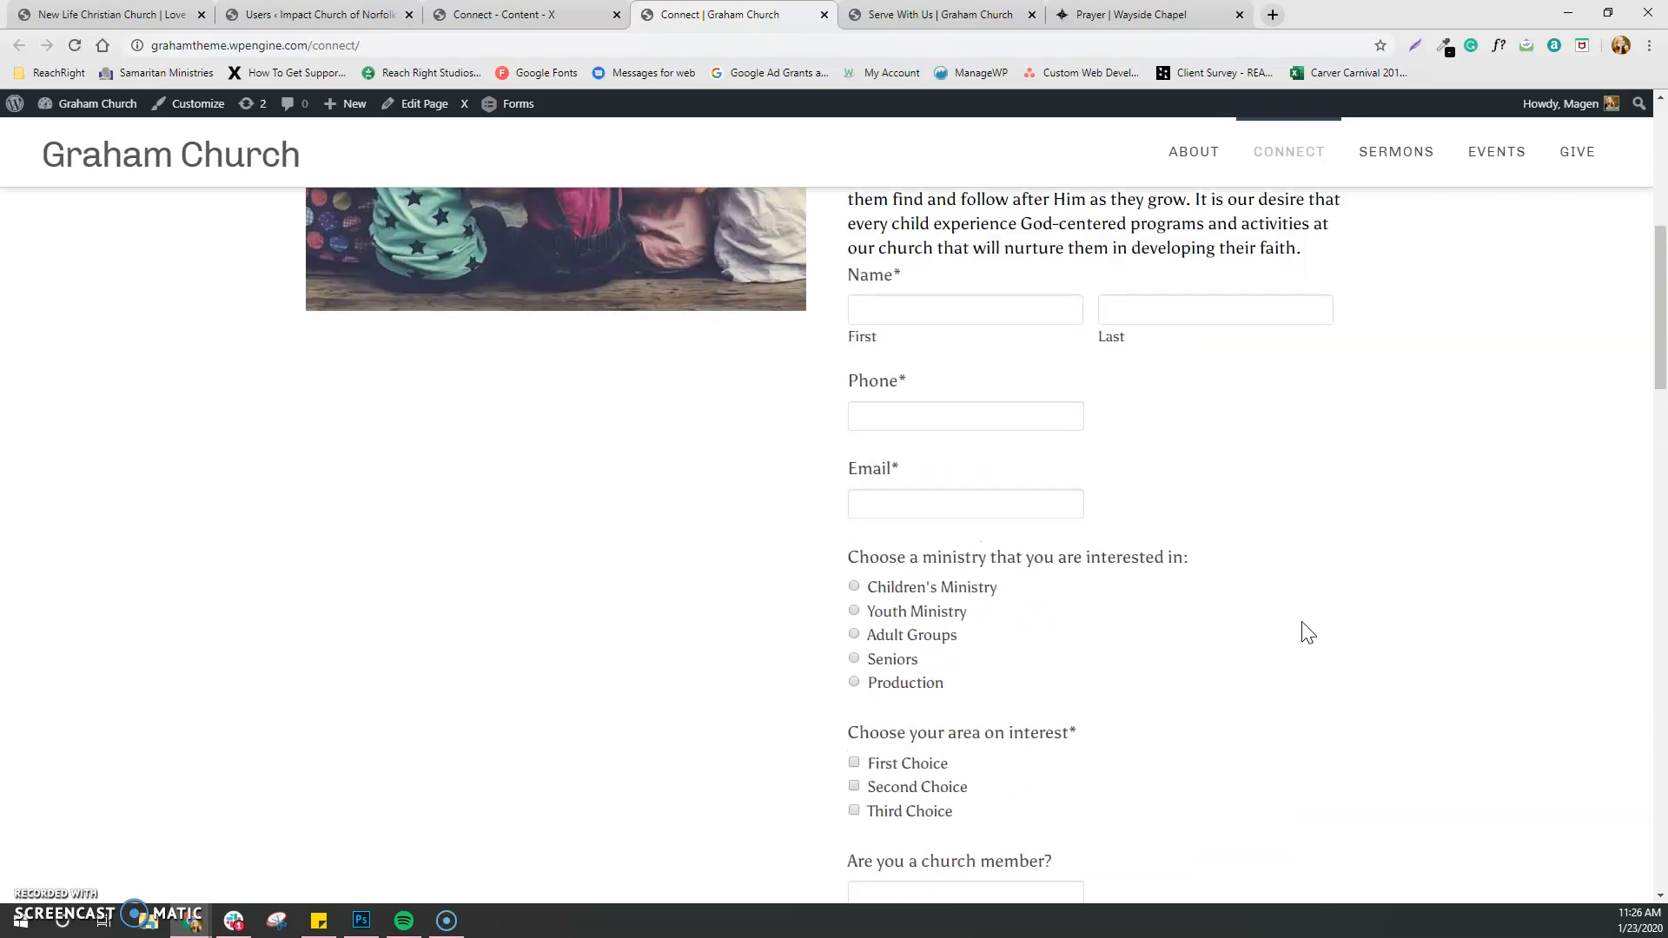
{"action": "scroll", "coordinate": [1308, 632], "scroll_direction": "up", "scroll_amount": 4}
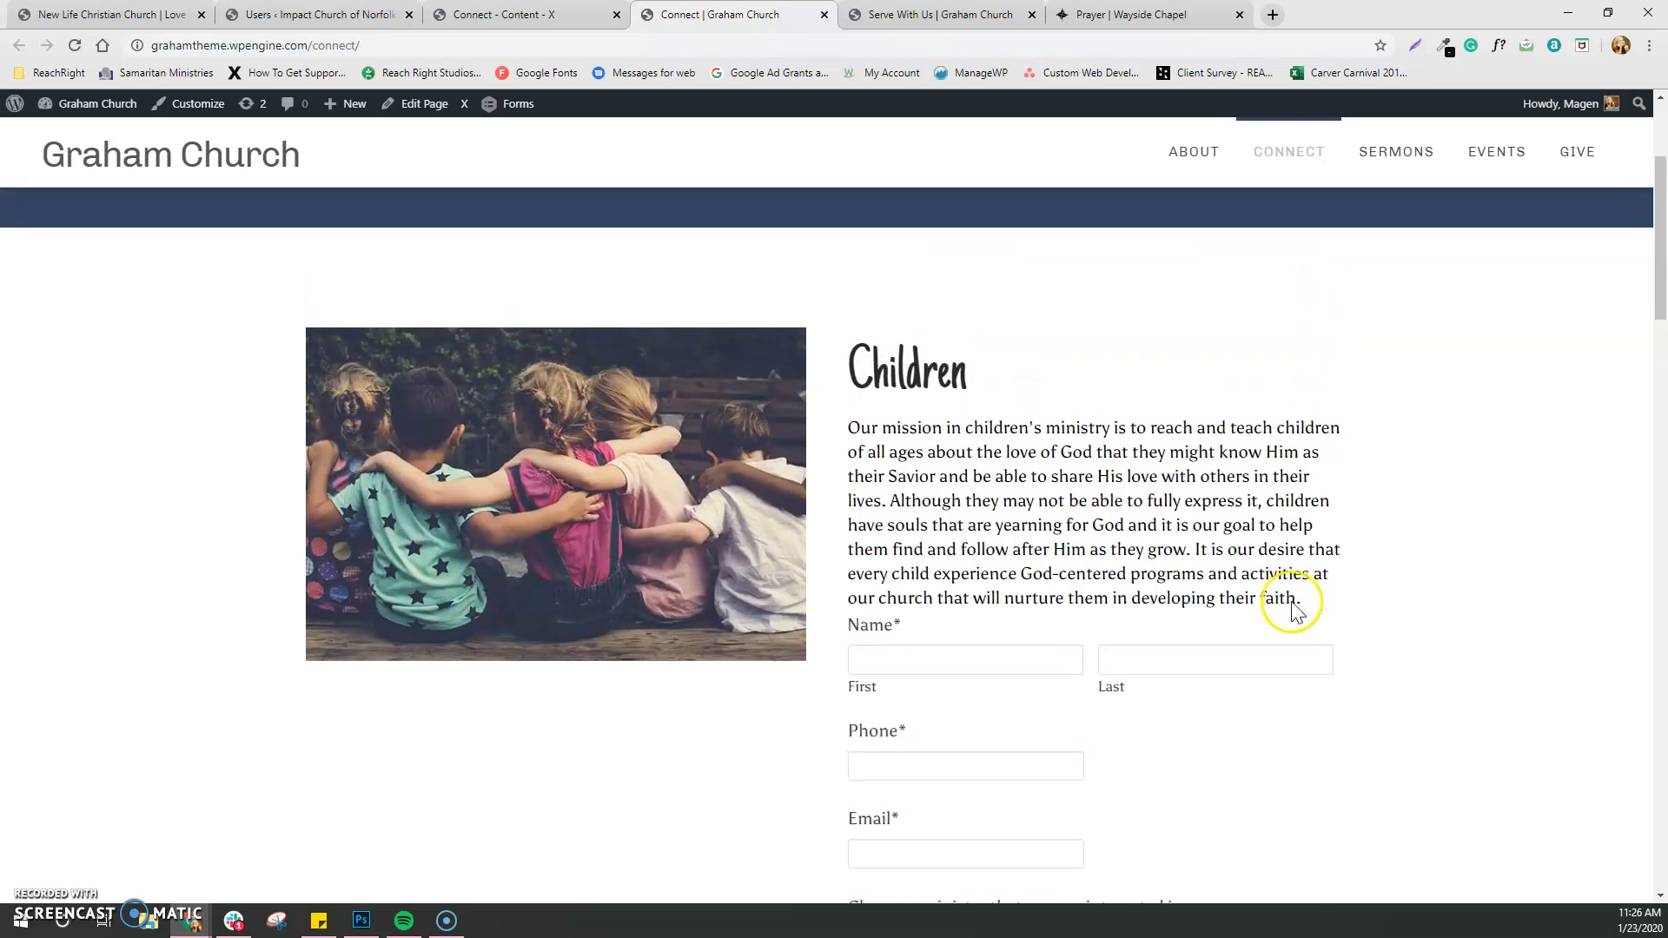
{"action": "left_click", "coordinate": [525, 15]}
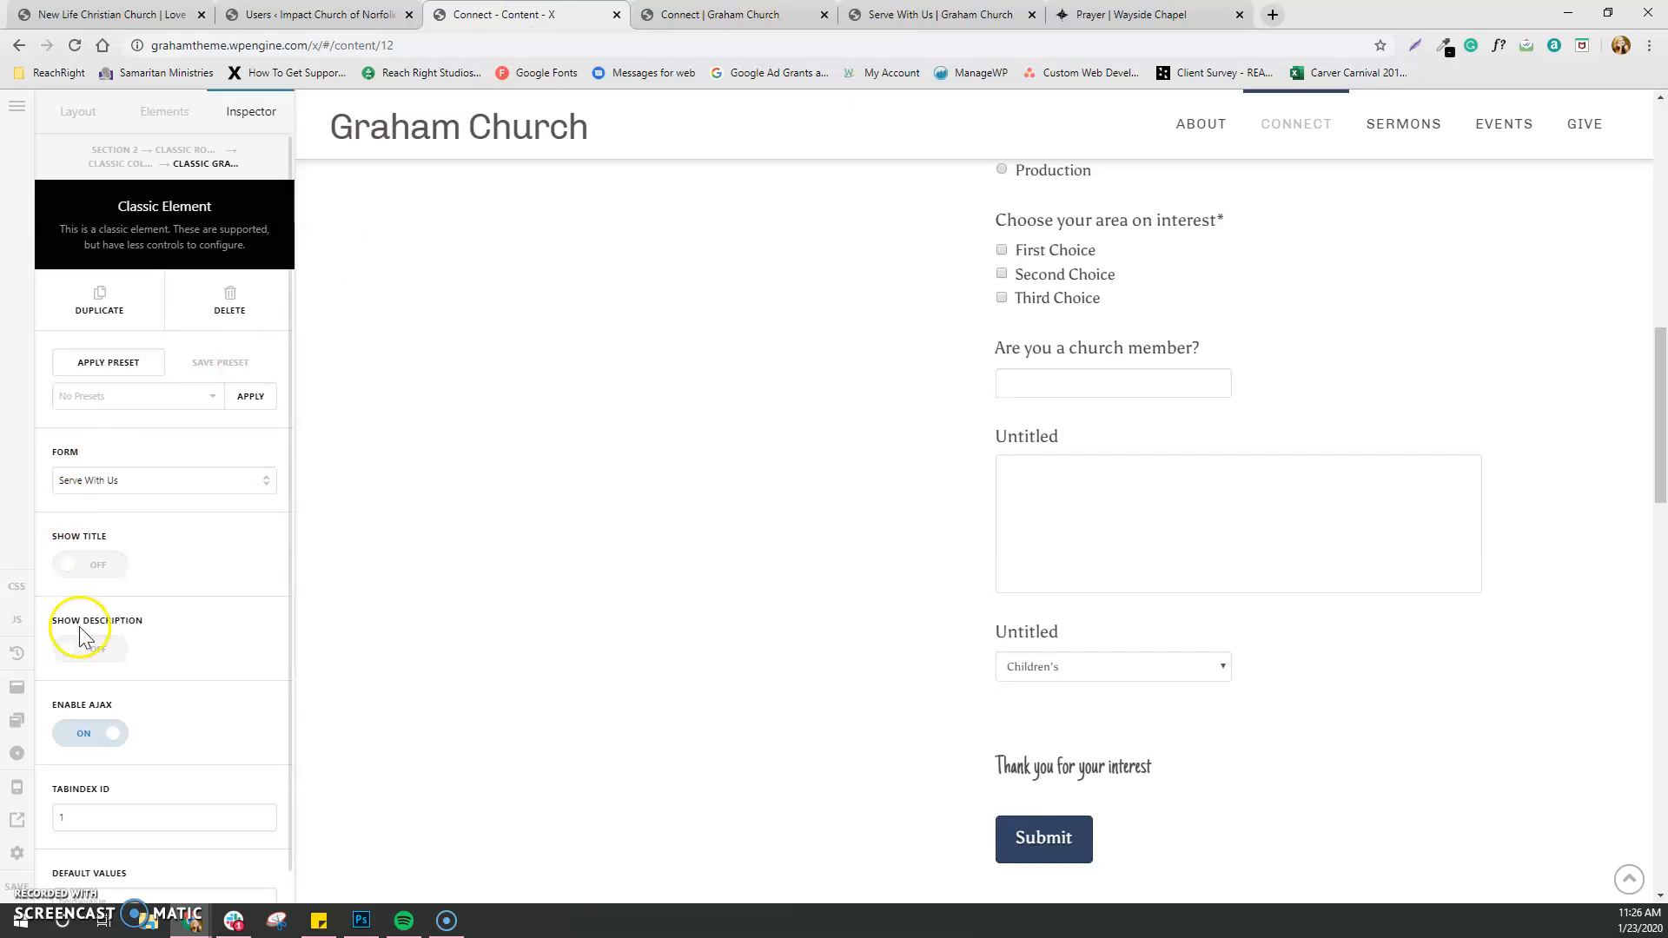
{"action": "left_click", "coordinate": [48, 73]}
{"action": "left_click", "coordinate": [201, 178]}
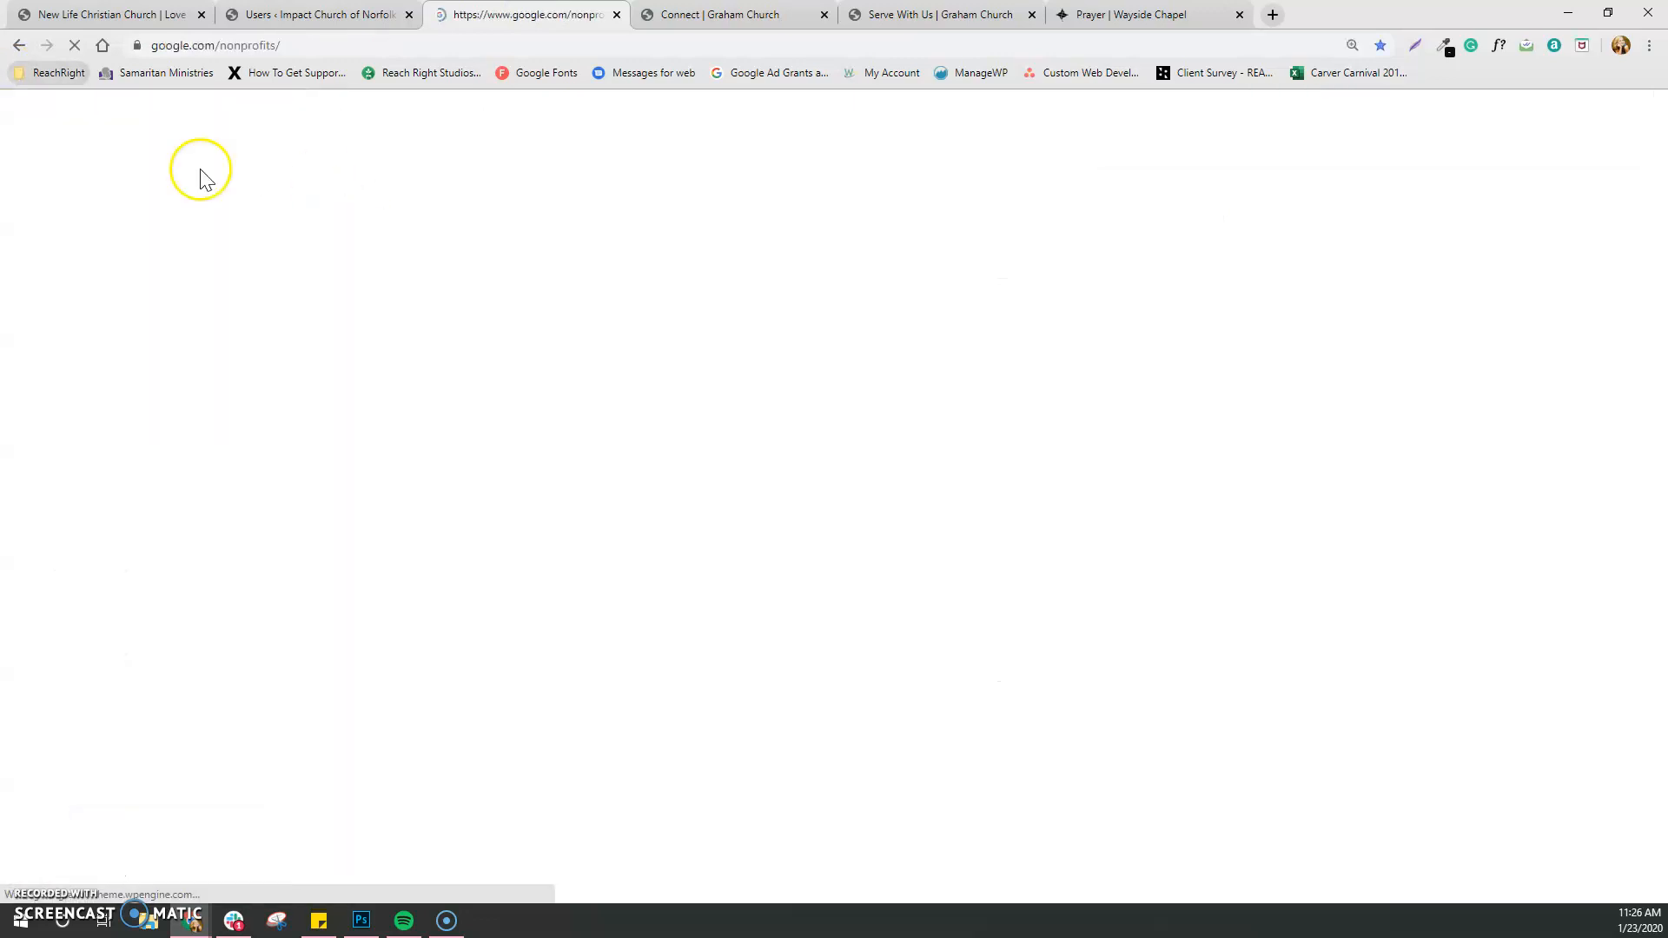
{"action": "left_click", "coordinate": [19, 45]}
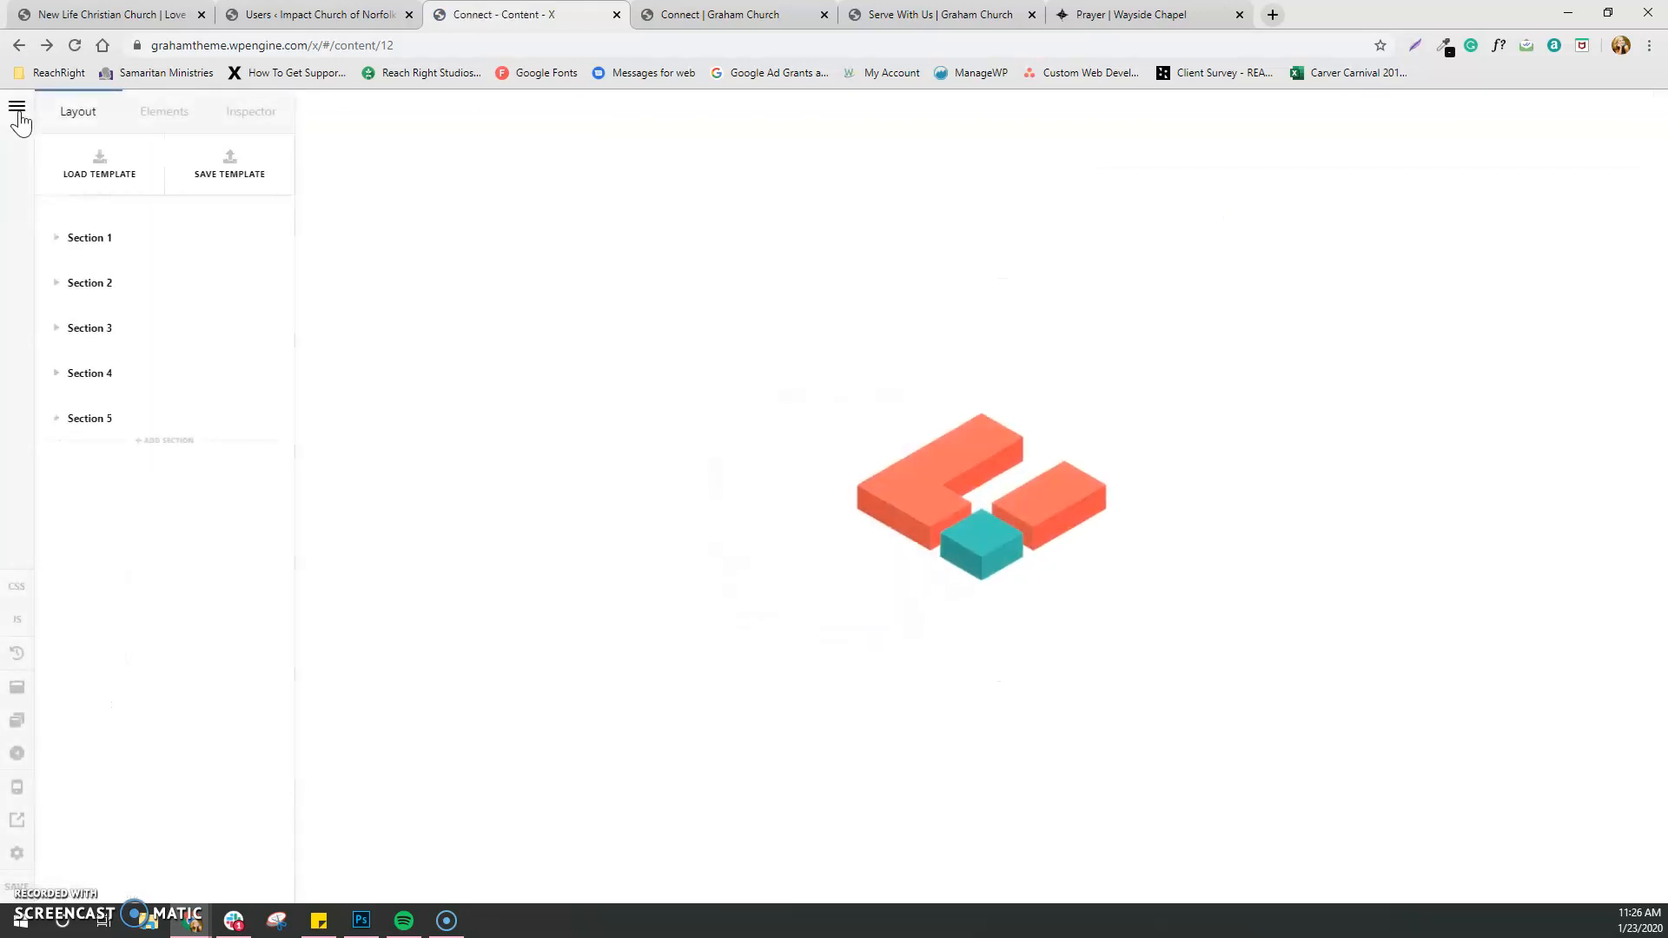
Exit the Connect page editor to the WordPress dashboard and open the list of forms
{"action": "left_click", "coordinate": [17, 111]}
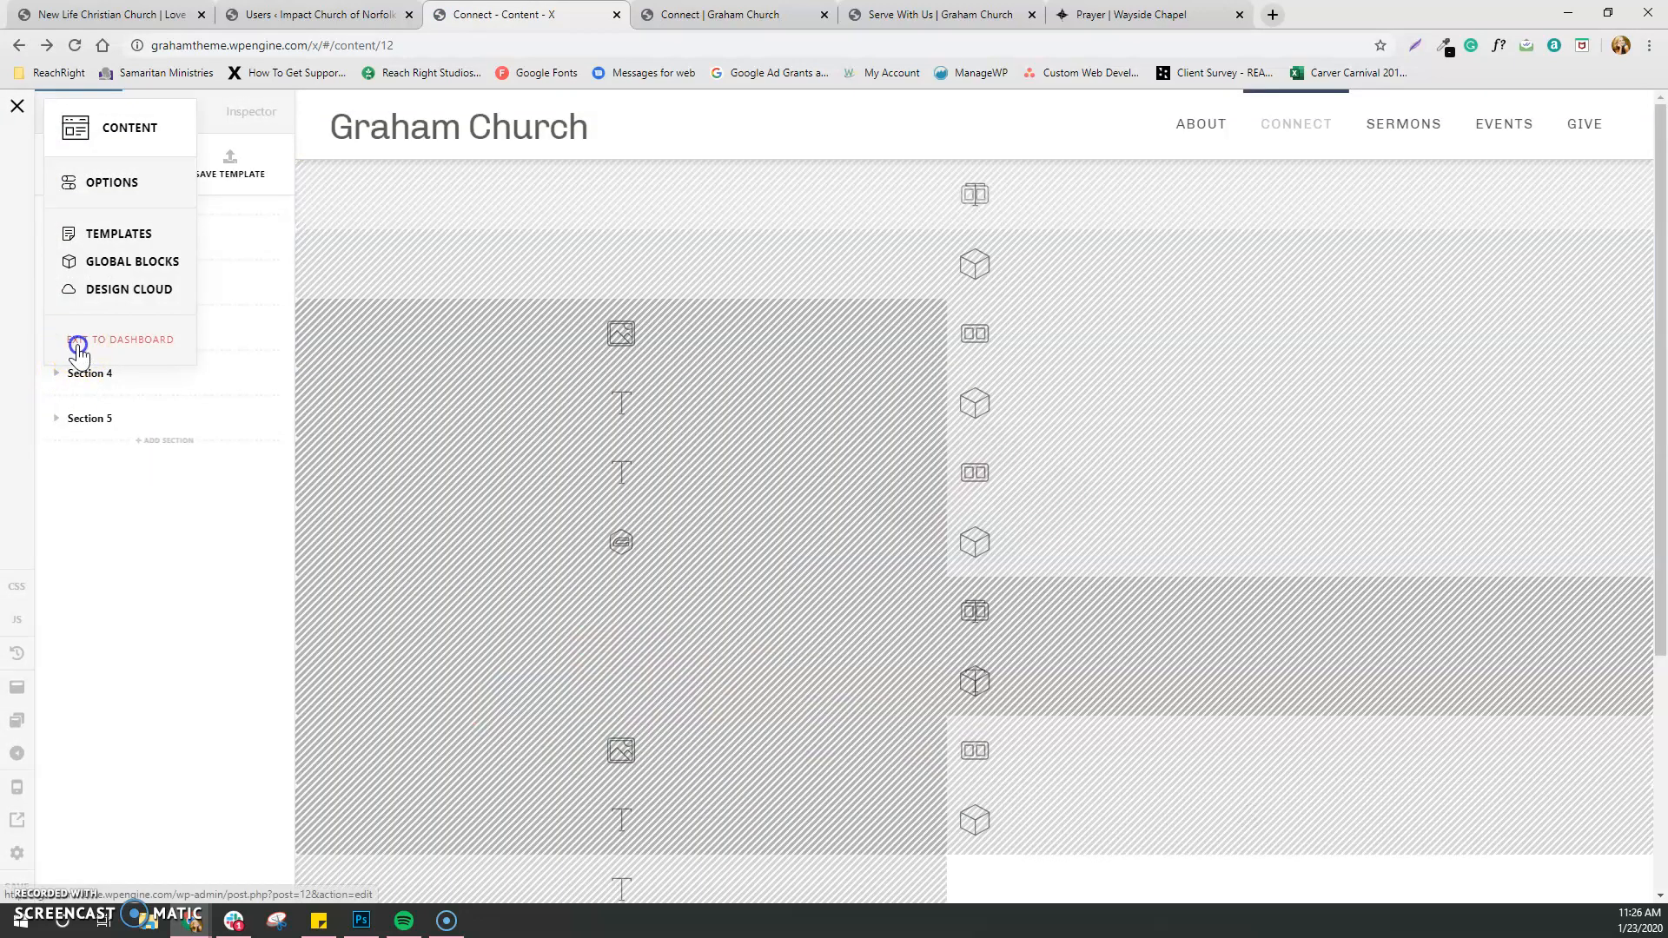
{"action": "left_click", "coordinate": [79, 344]}
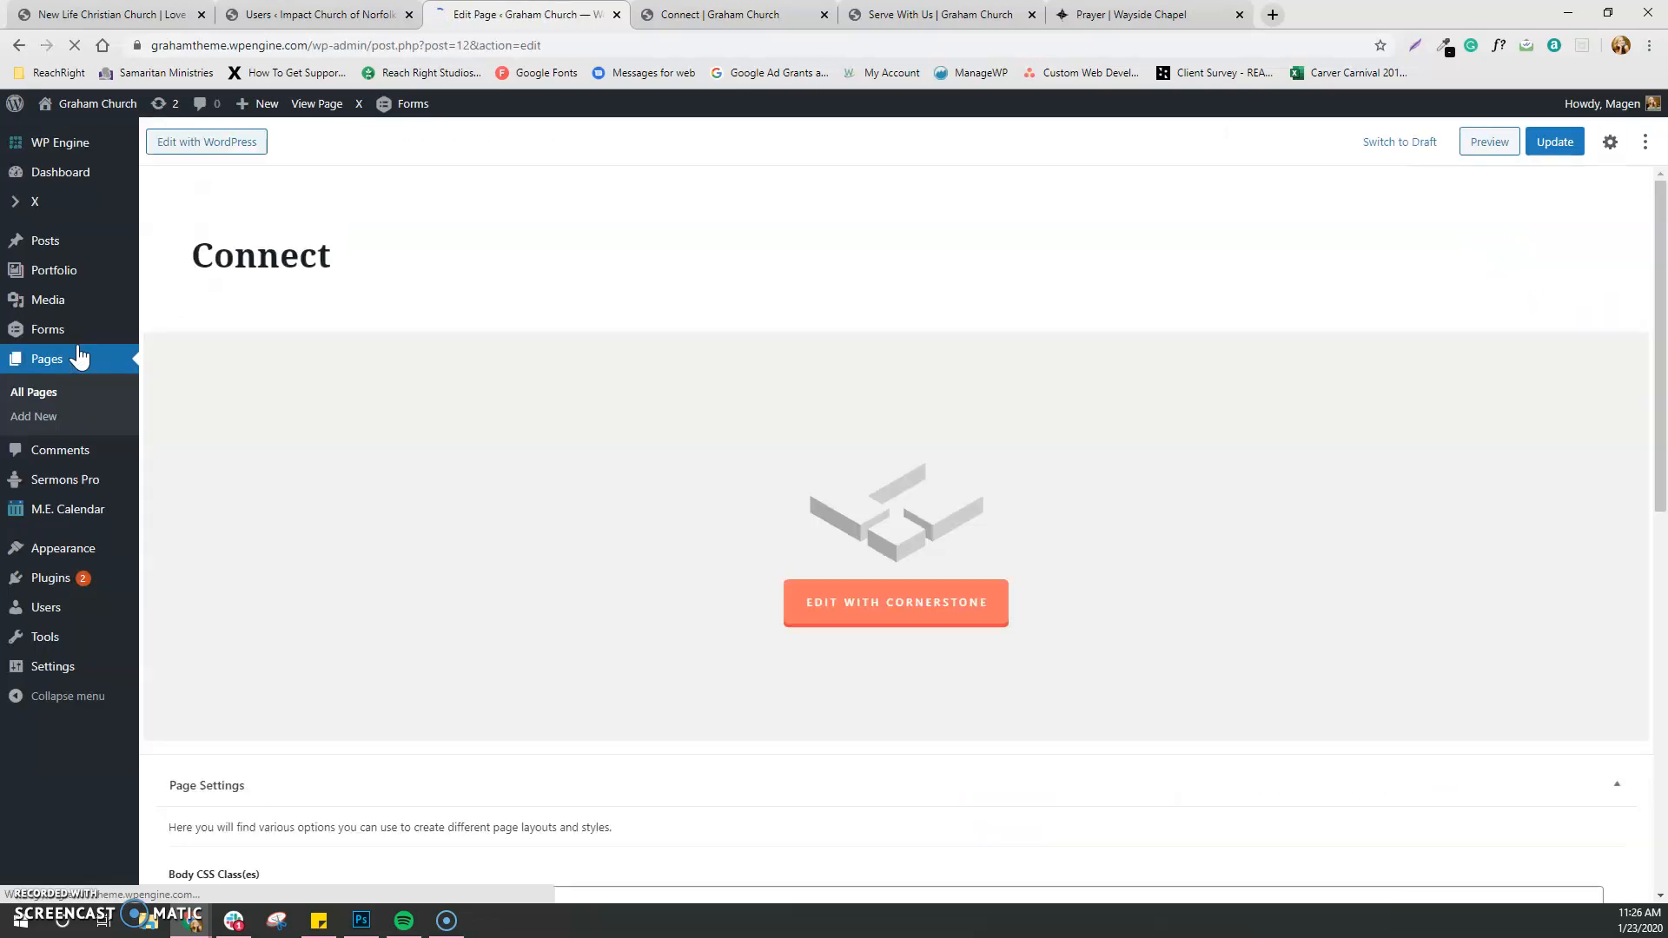
{"action": "left_click", "coordinate": [50, 330]}
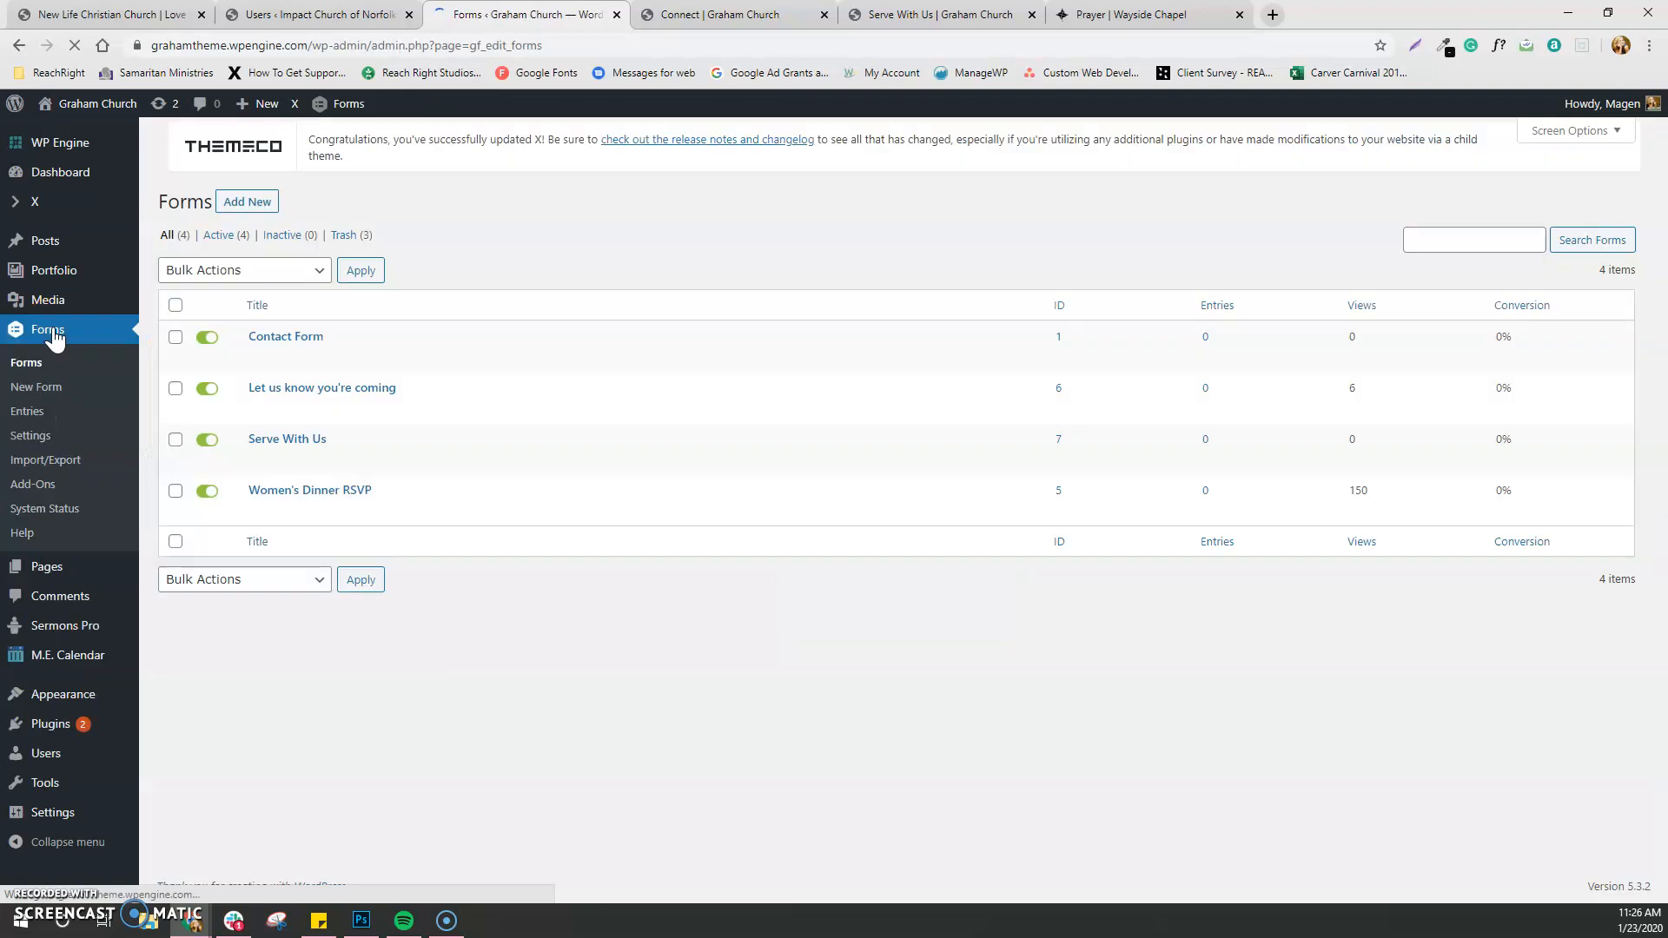
Open the Serve With Us form's Admin Notification for editing
{"action": "mouse_move", "coordinate": [264, 467]}
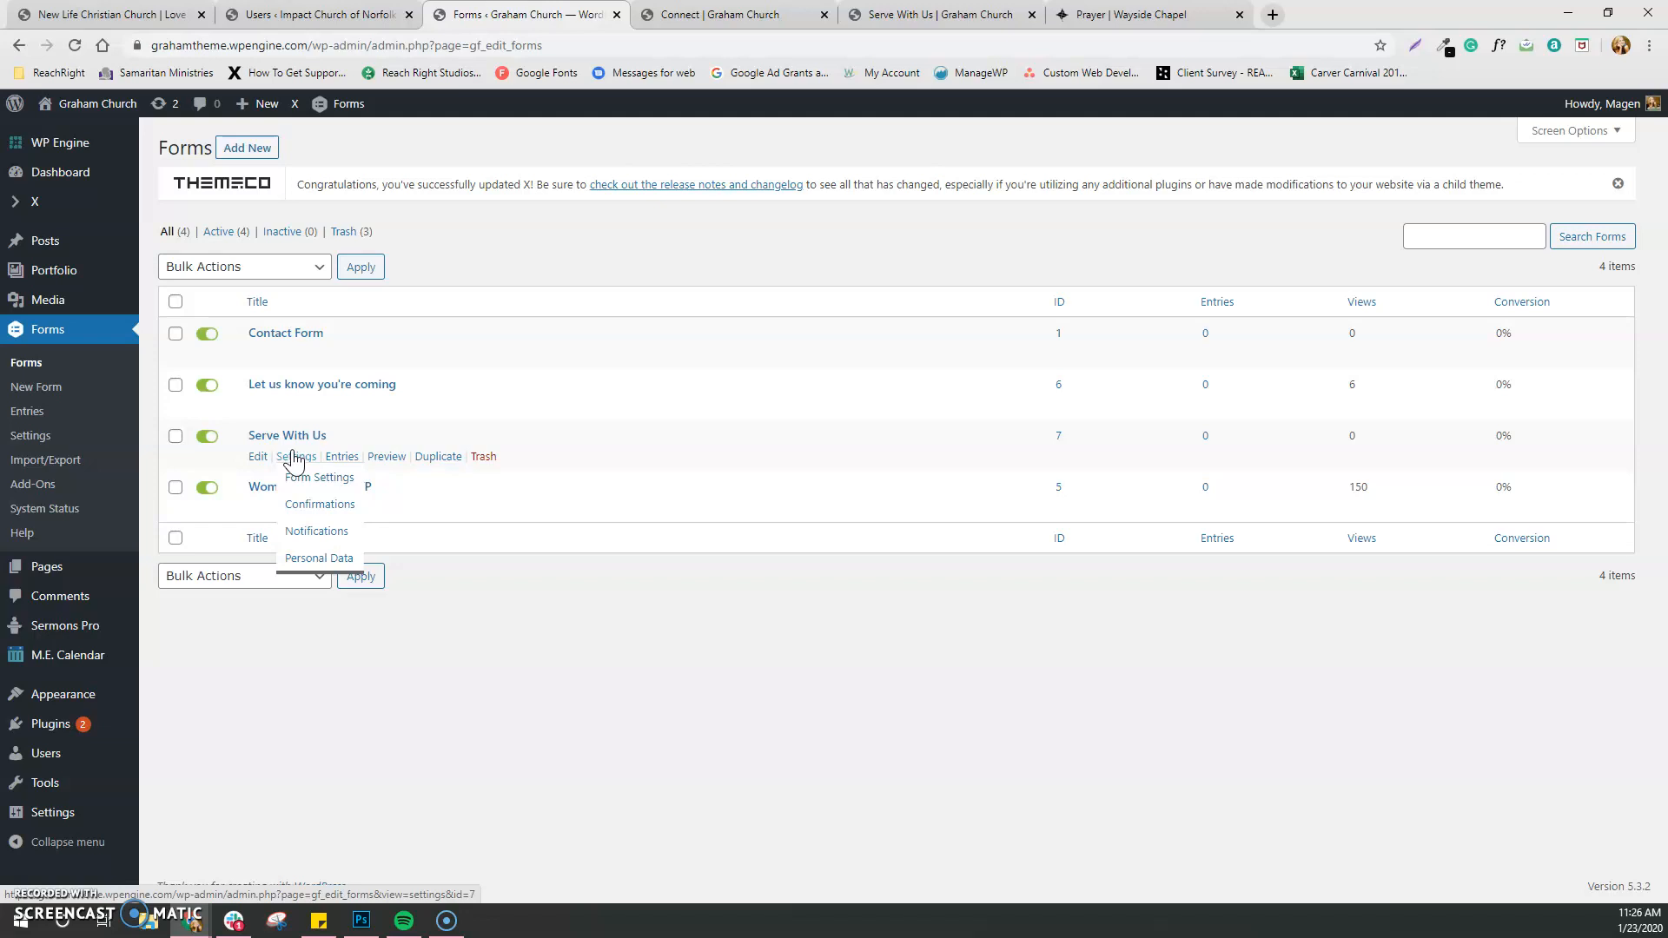
{"action": "left_click", "coordinate": [296, 460]}
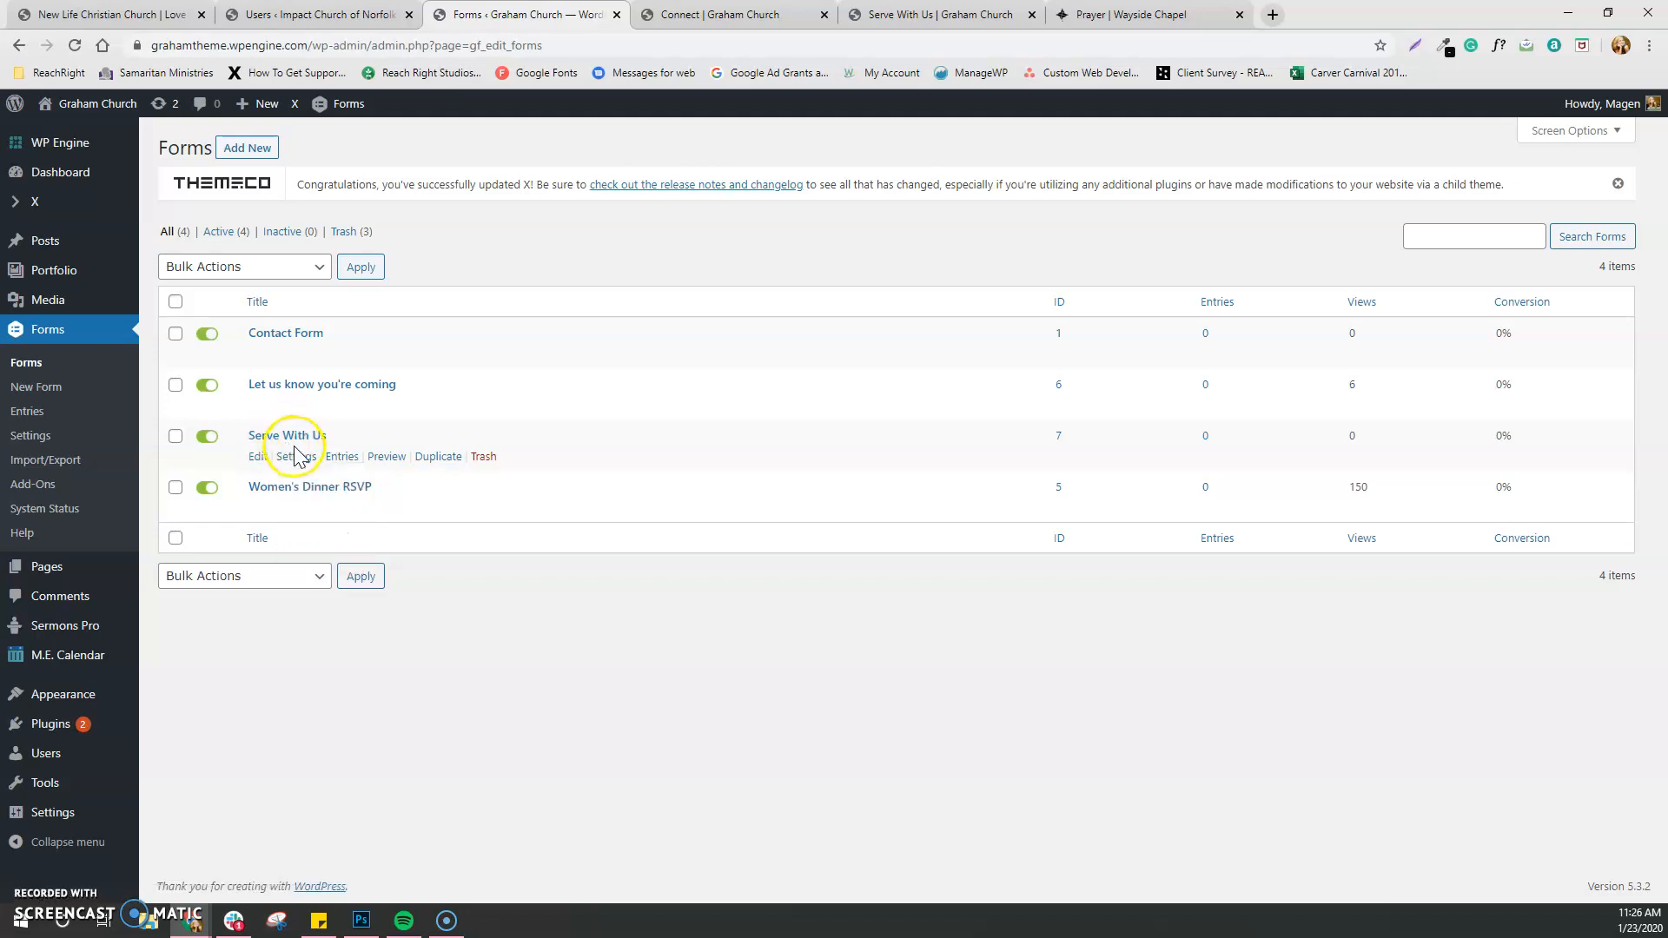
{"action": "left_click", "coordinate": [318, 533]}
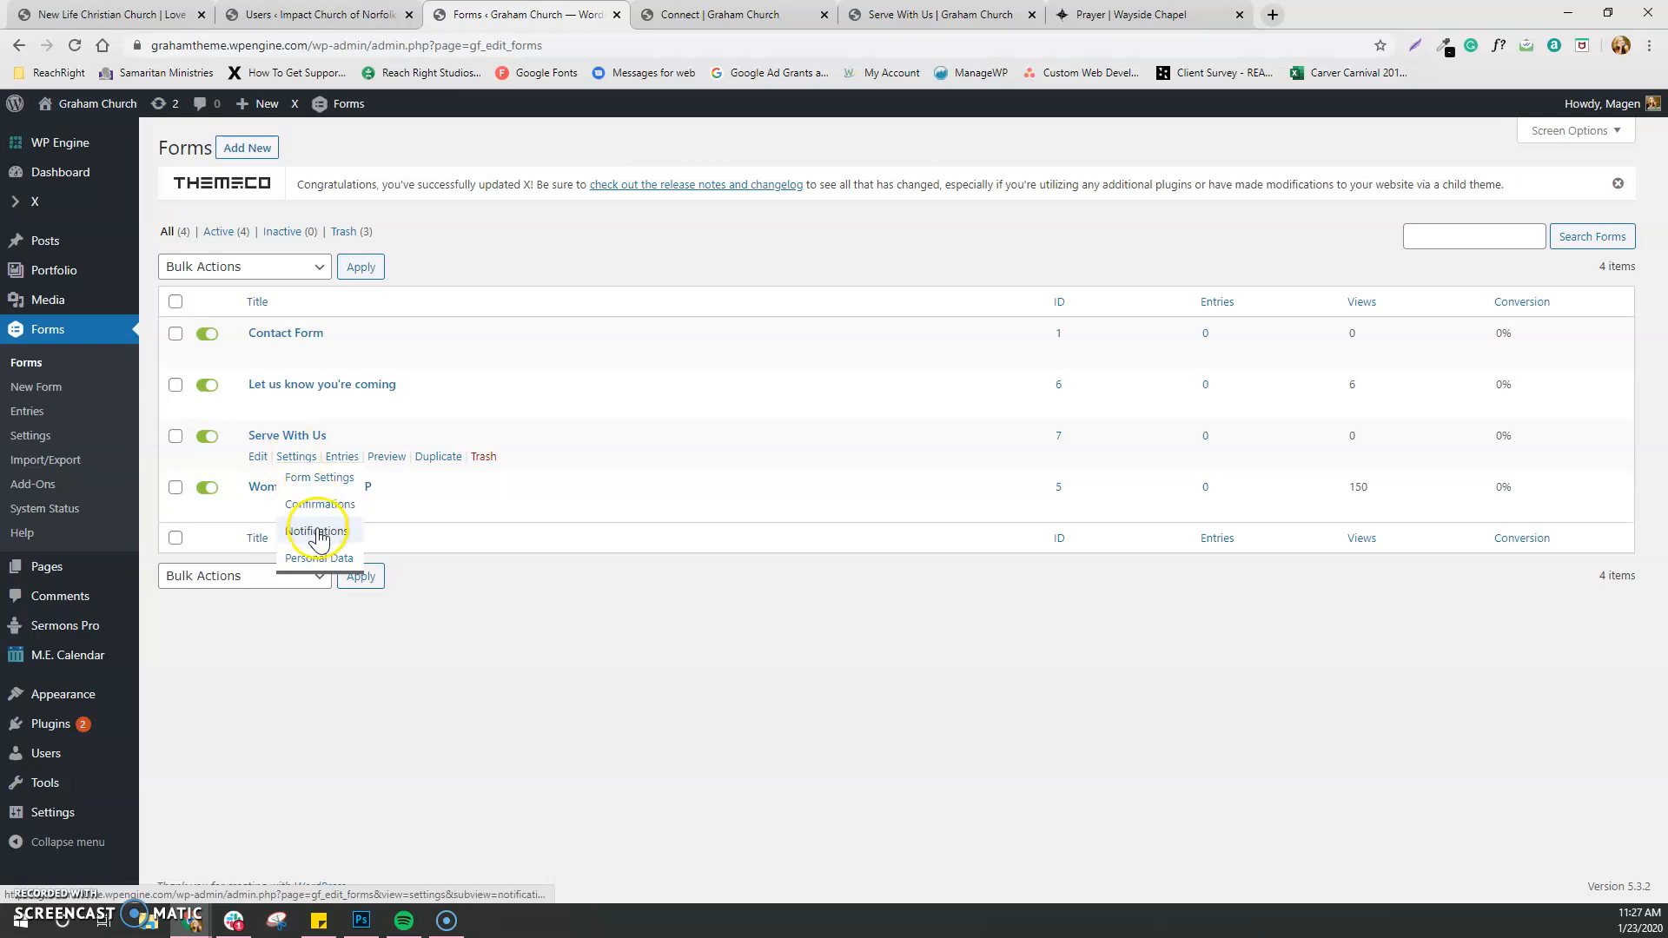
{"action": "left_click", "coordinate": [324, 535]}
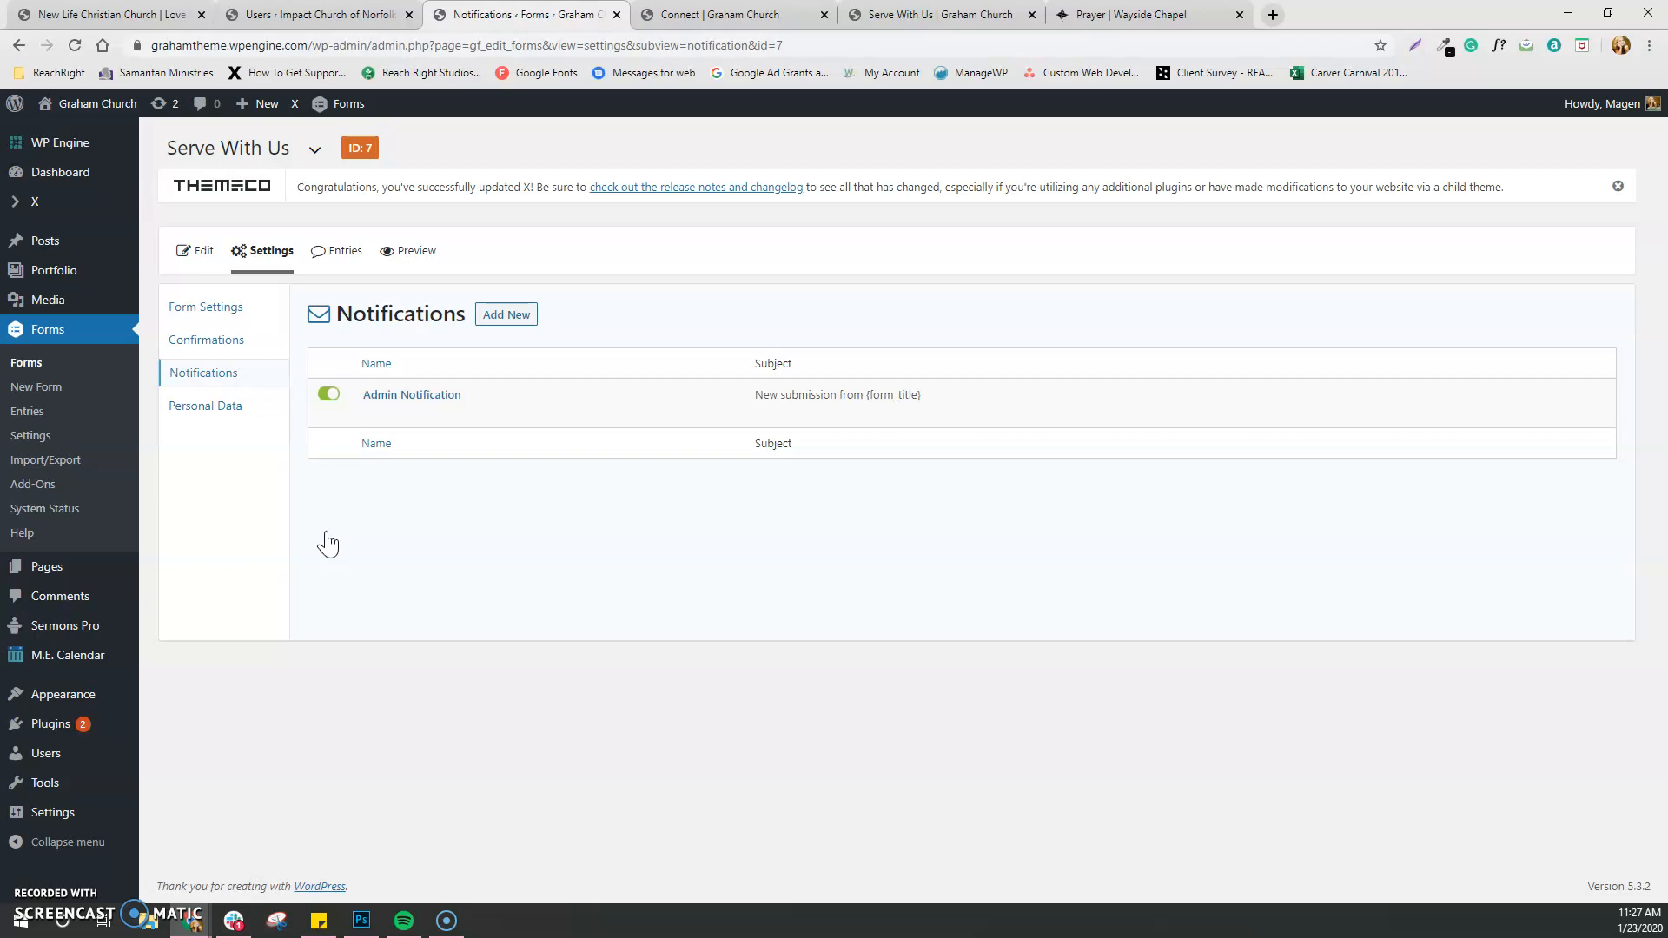
{"action": "left_click", "coordinate": [371, 414]}
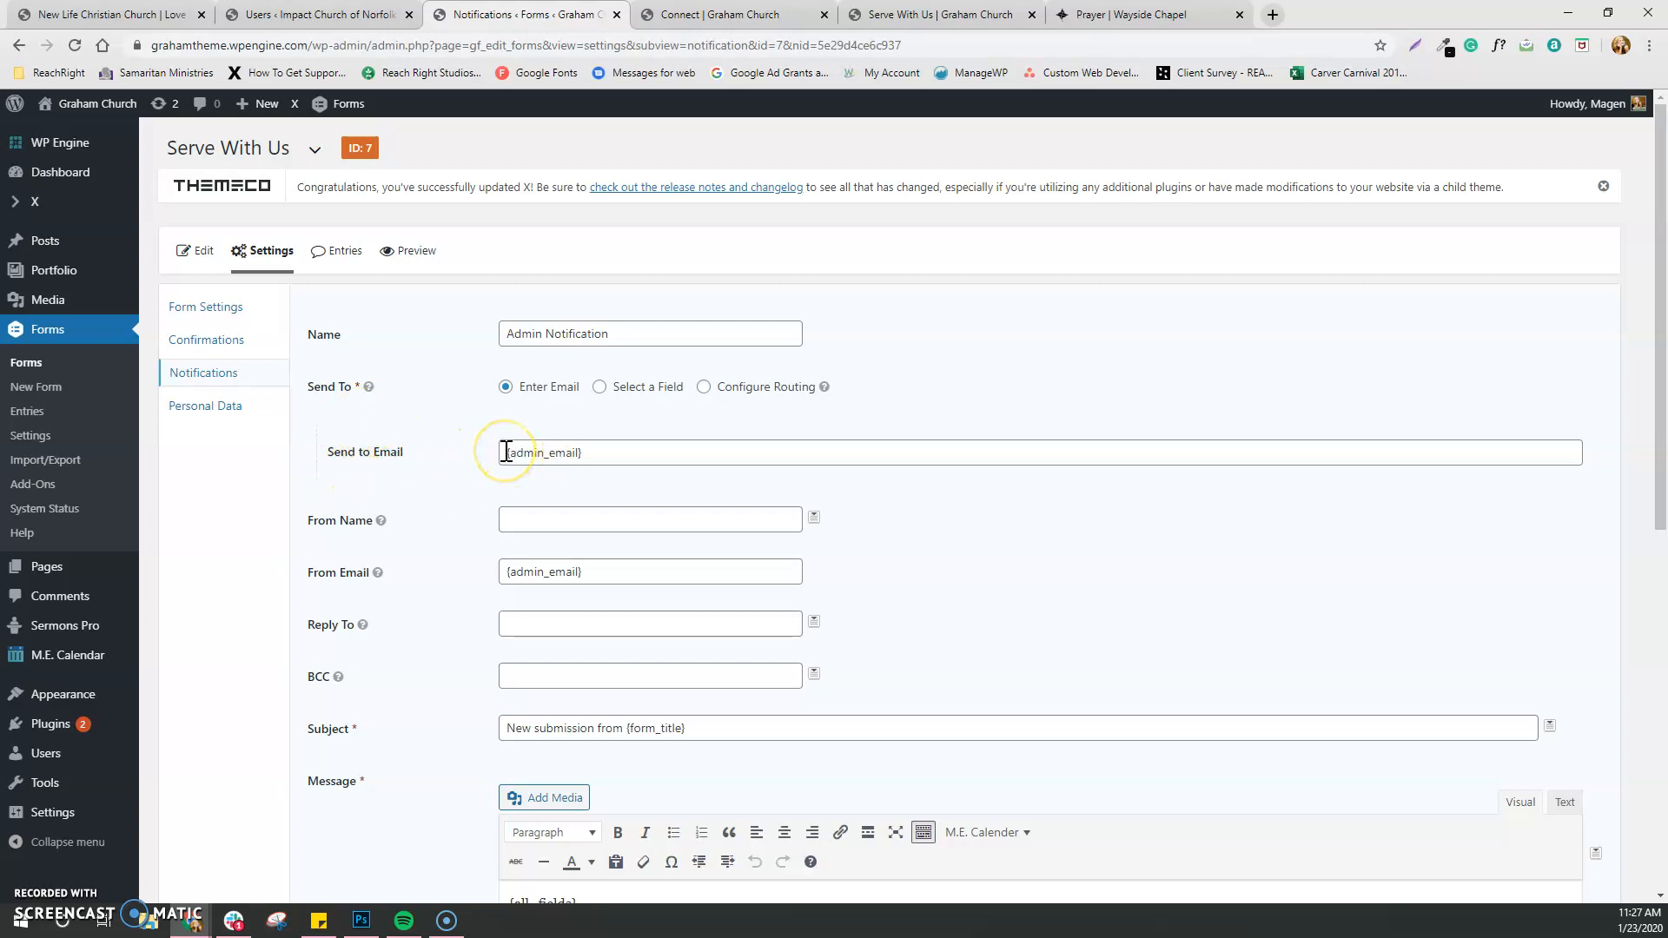
Replace {admin_email} in the Send to Email field with the recipient's e-mail address using the autofill suggestion
{"action": "left_click_drag", "start_coordinate": [510, 452], "coordinate": [614, 446]}
{"action": "key", "text": "BackSpace"}
{"action": "type", "text": "magen"}
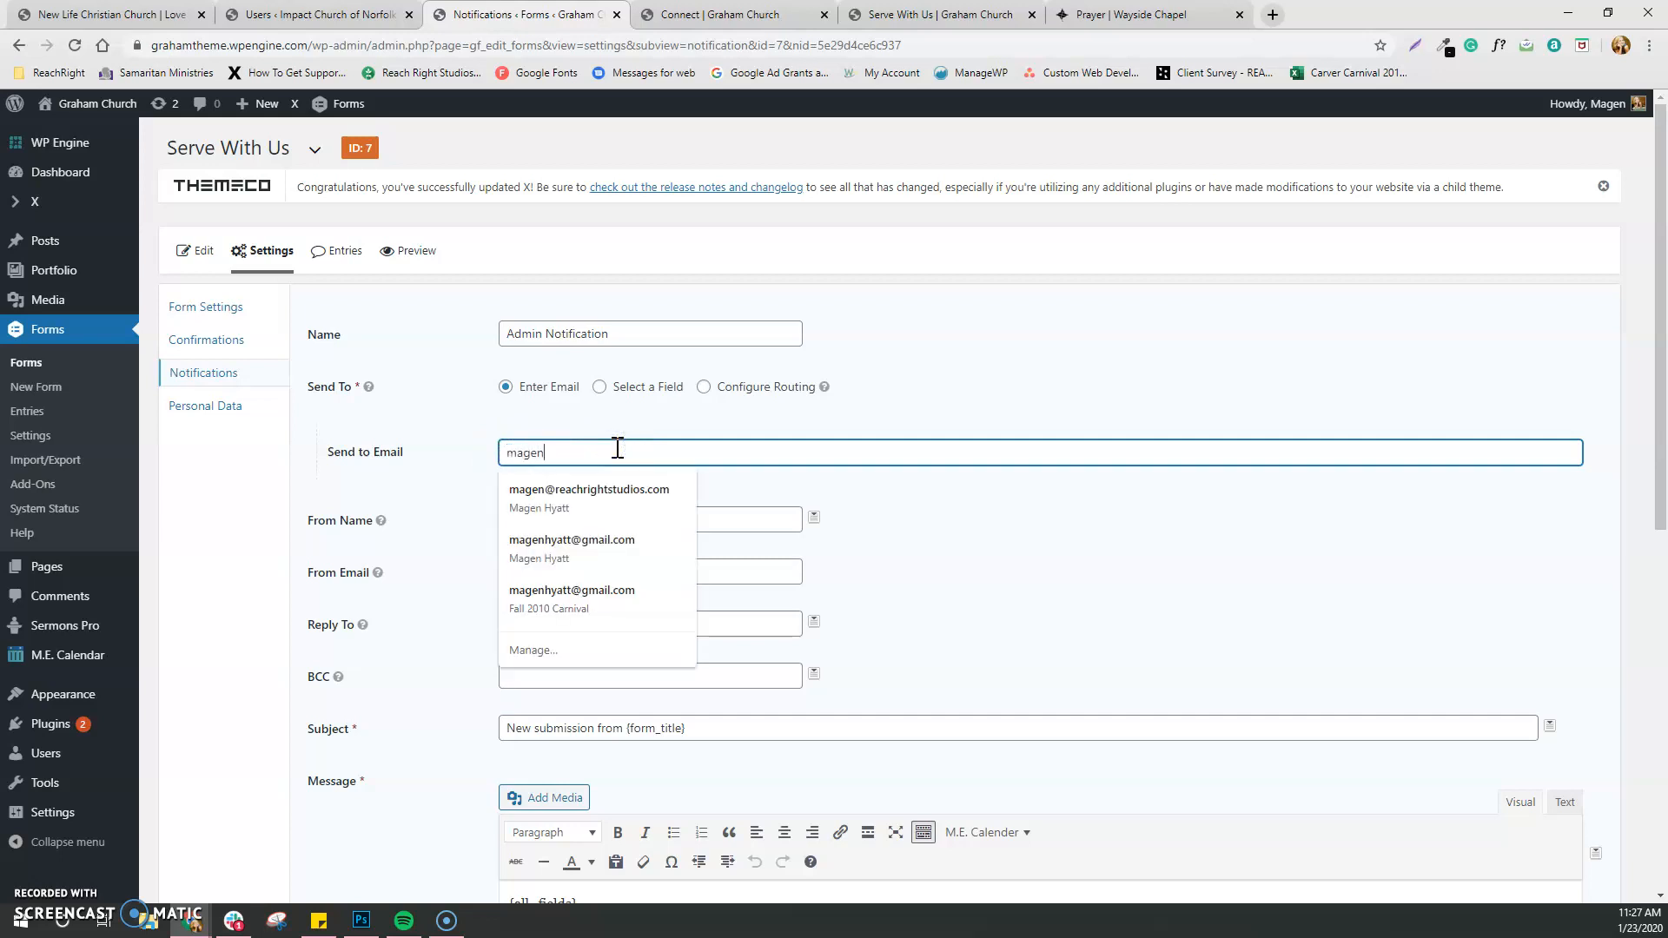
{"action": "key", "text": "Down"}
{"action": "key", "text": "Return"}
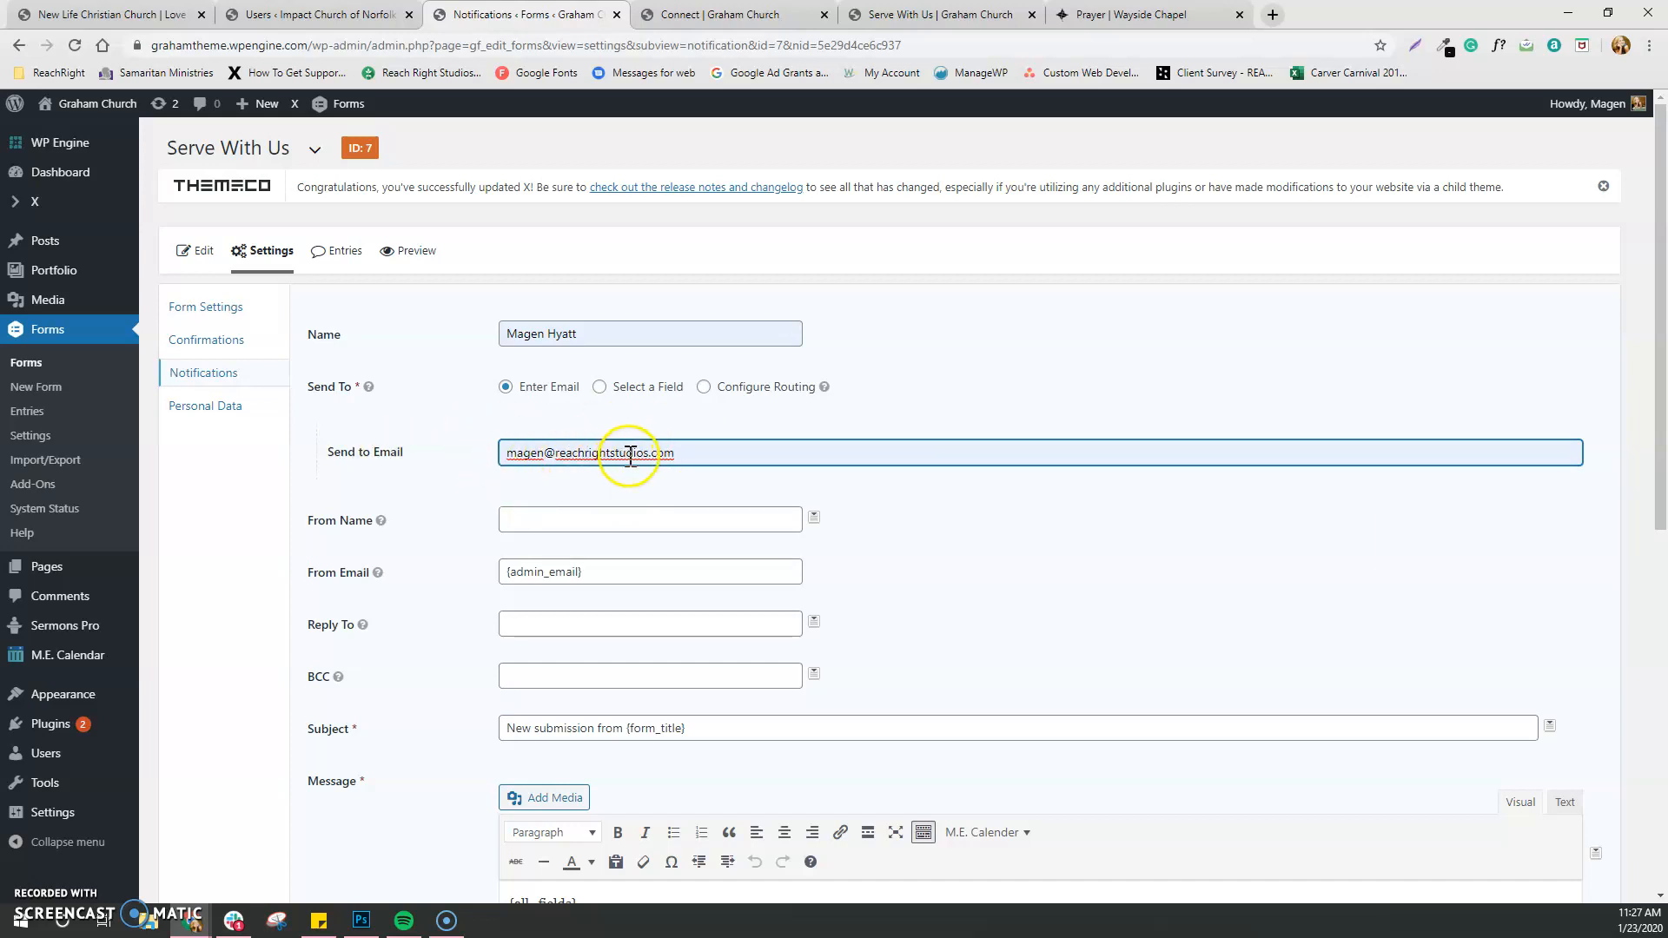
Review the notification's subject, message and remaining options, and update the notification
{"action": "scroll", "coordinate": [629, 453], "scroll_direction": "down", "scroll_amount": 1}
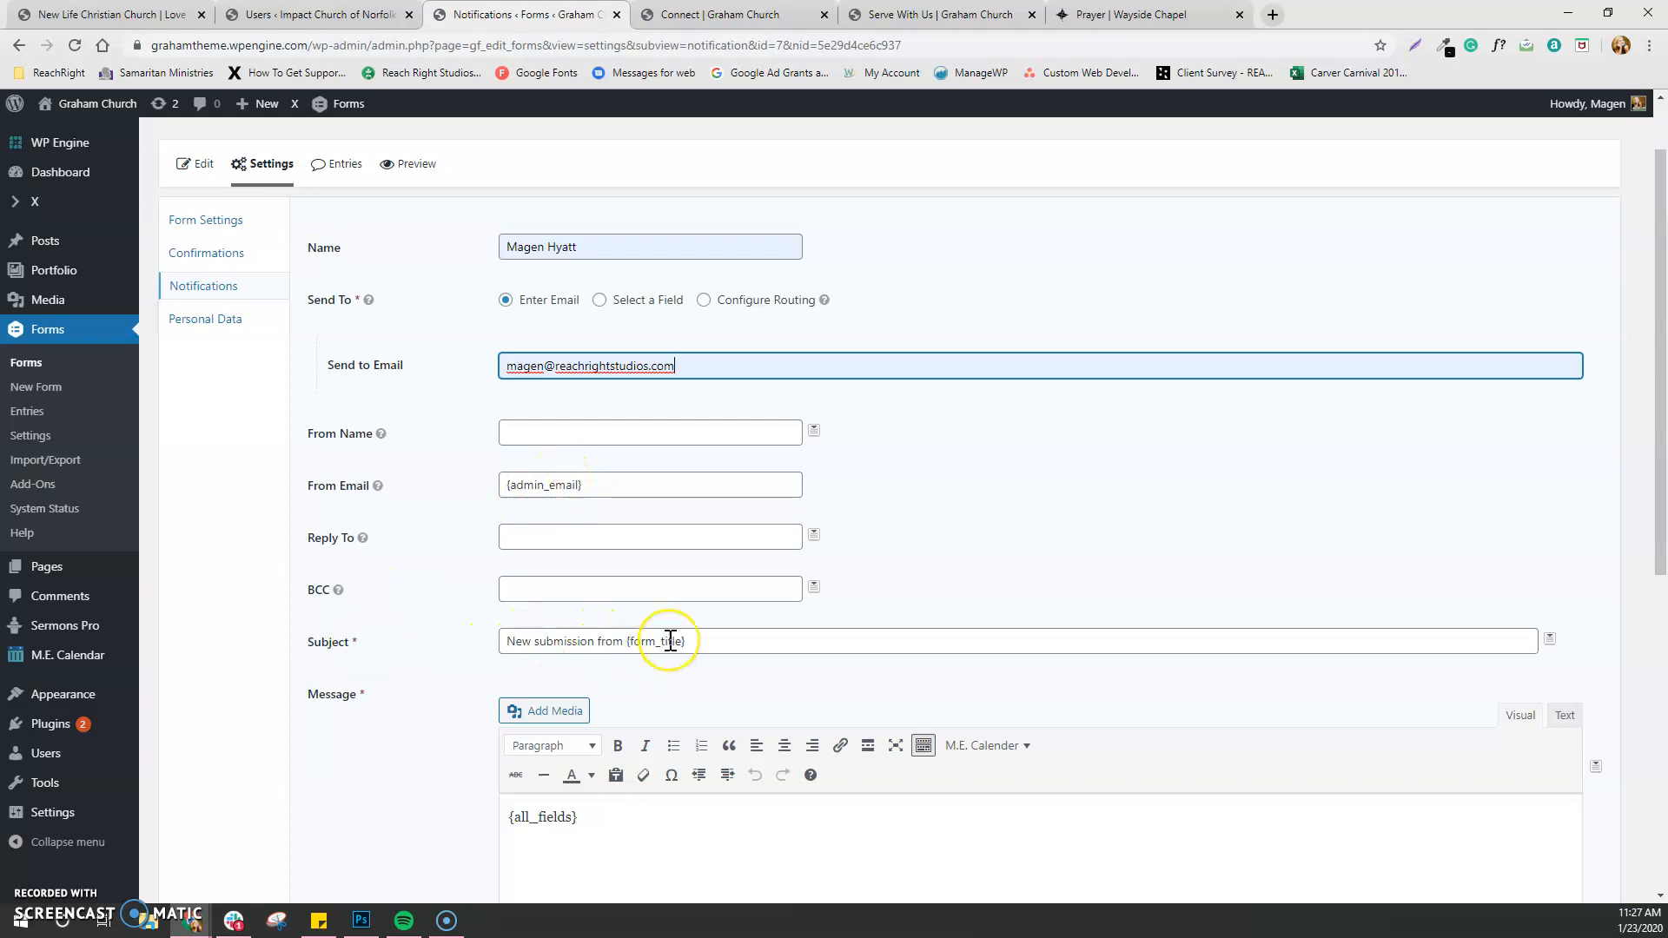
{"action": "scroll", "coordinate": [670, 641], "scroll_direction": "down", "scroll_amount": 2}
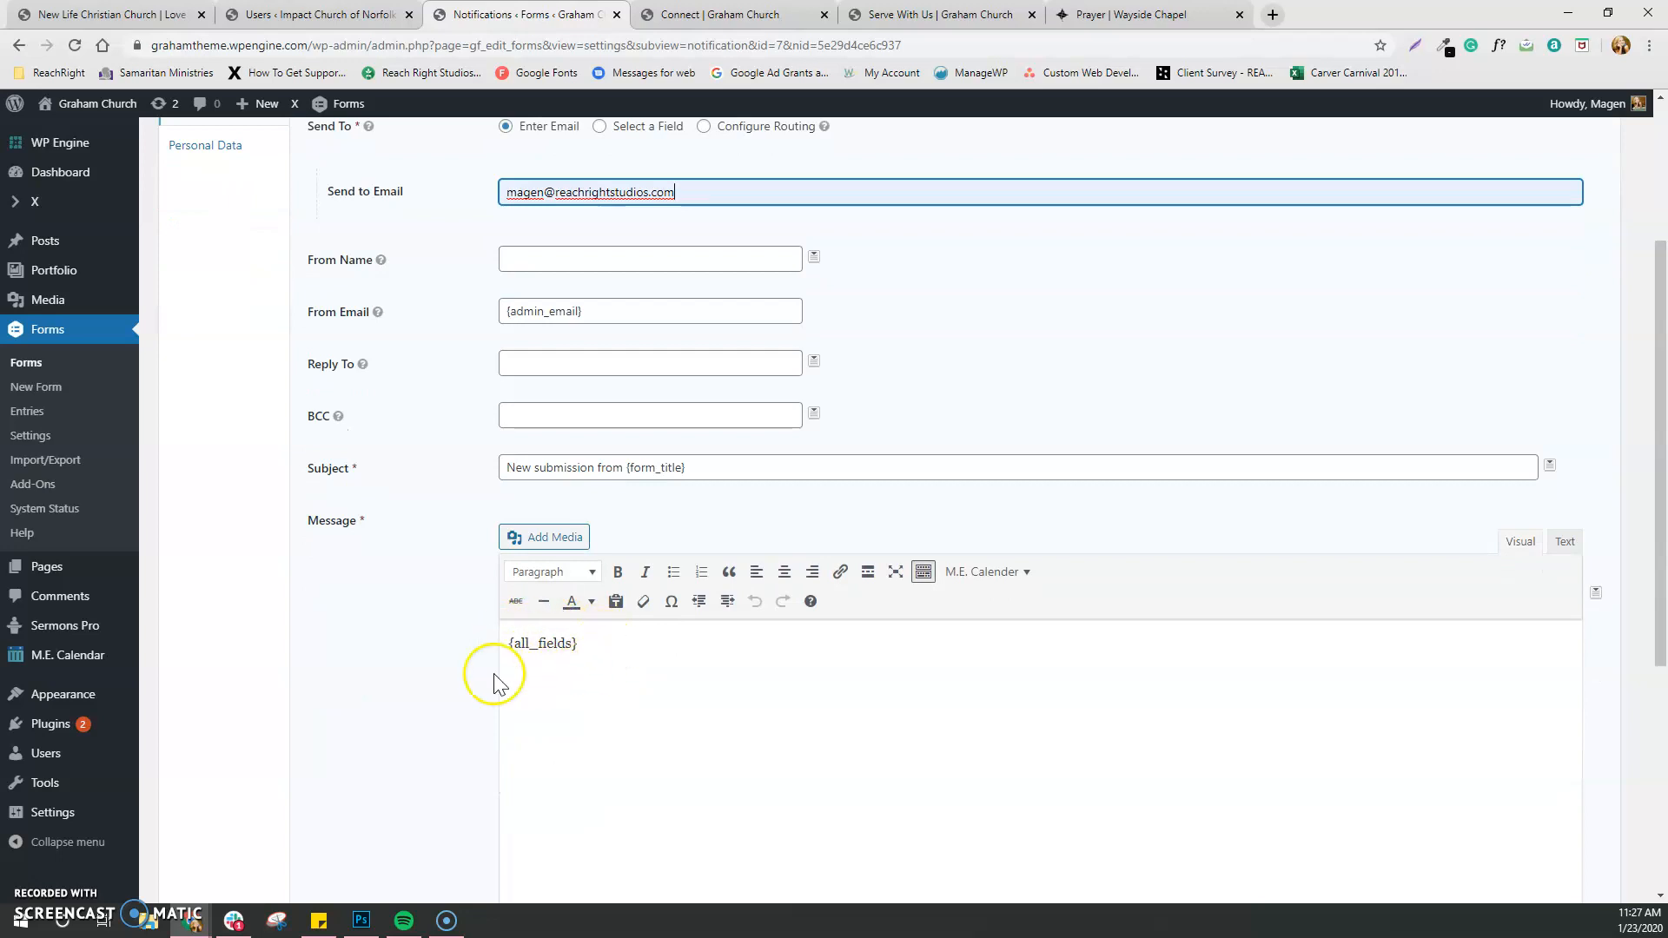
{"action": "scroll", "coordinate": [578, 660], "scroll_direction": "down", "scroll_amount": 3}
{"action": "scroll", "coordinate": [577, 660], "scroll_direction": "down", "scroll_amount": 2}
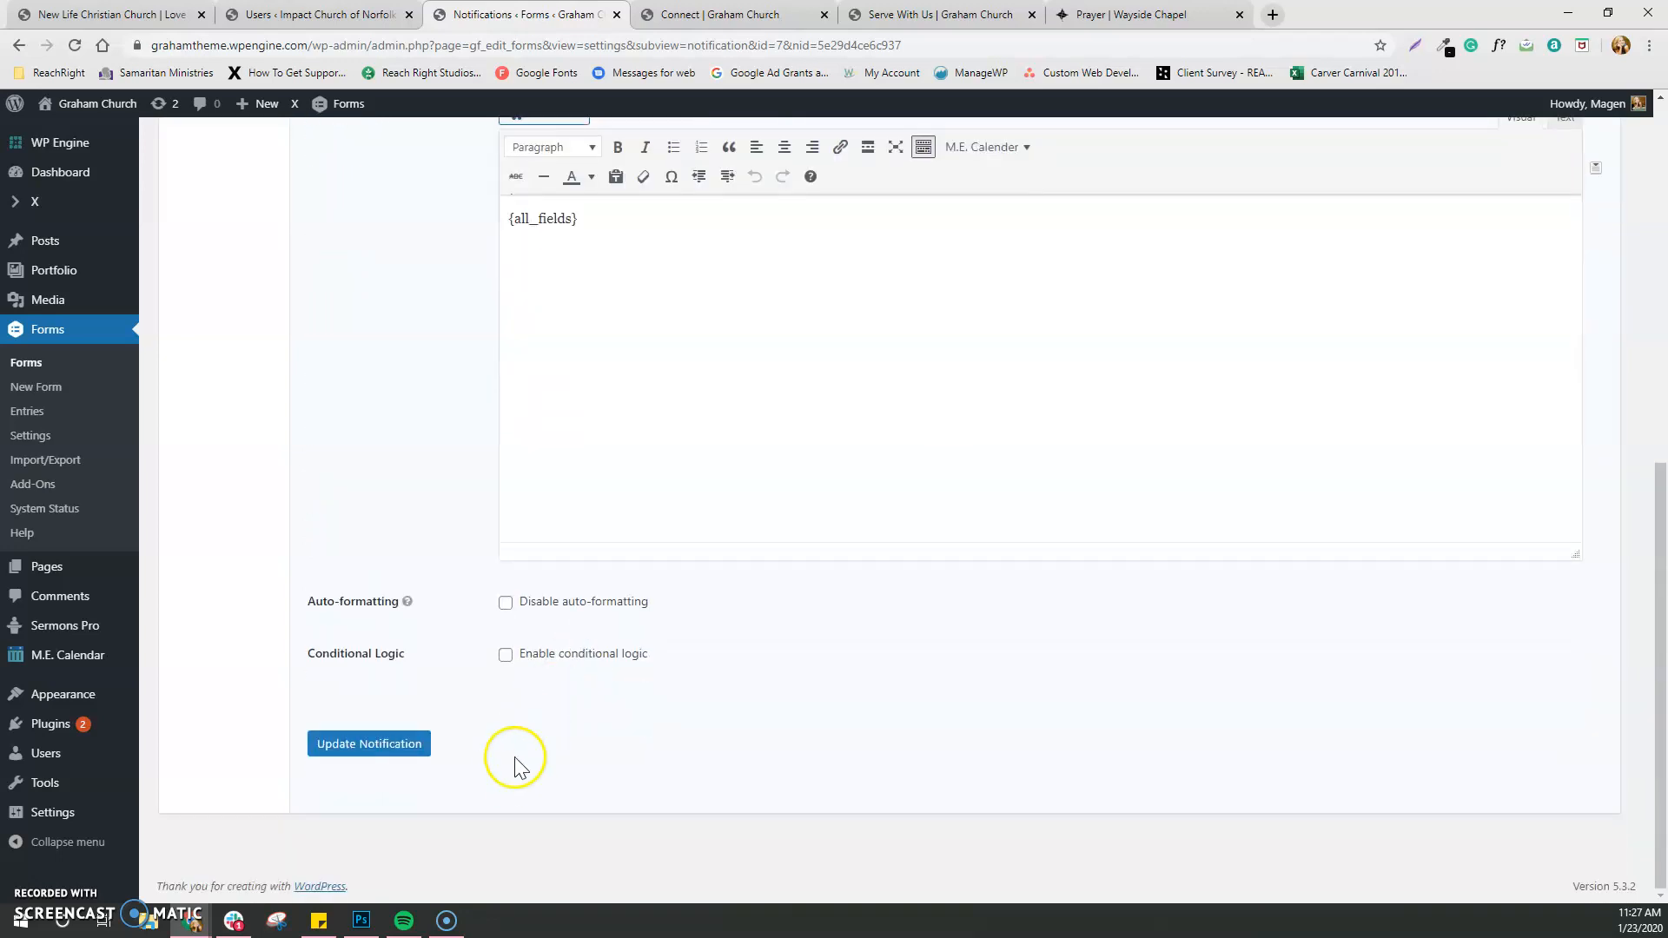
{"action": "left_click", "coordinate": [411, 744]}
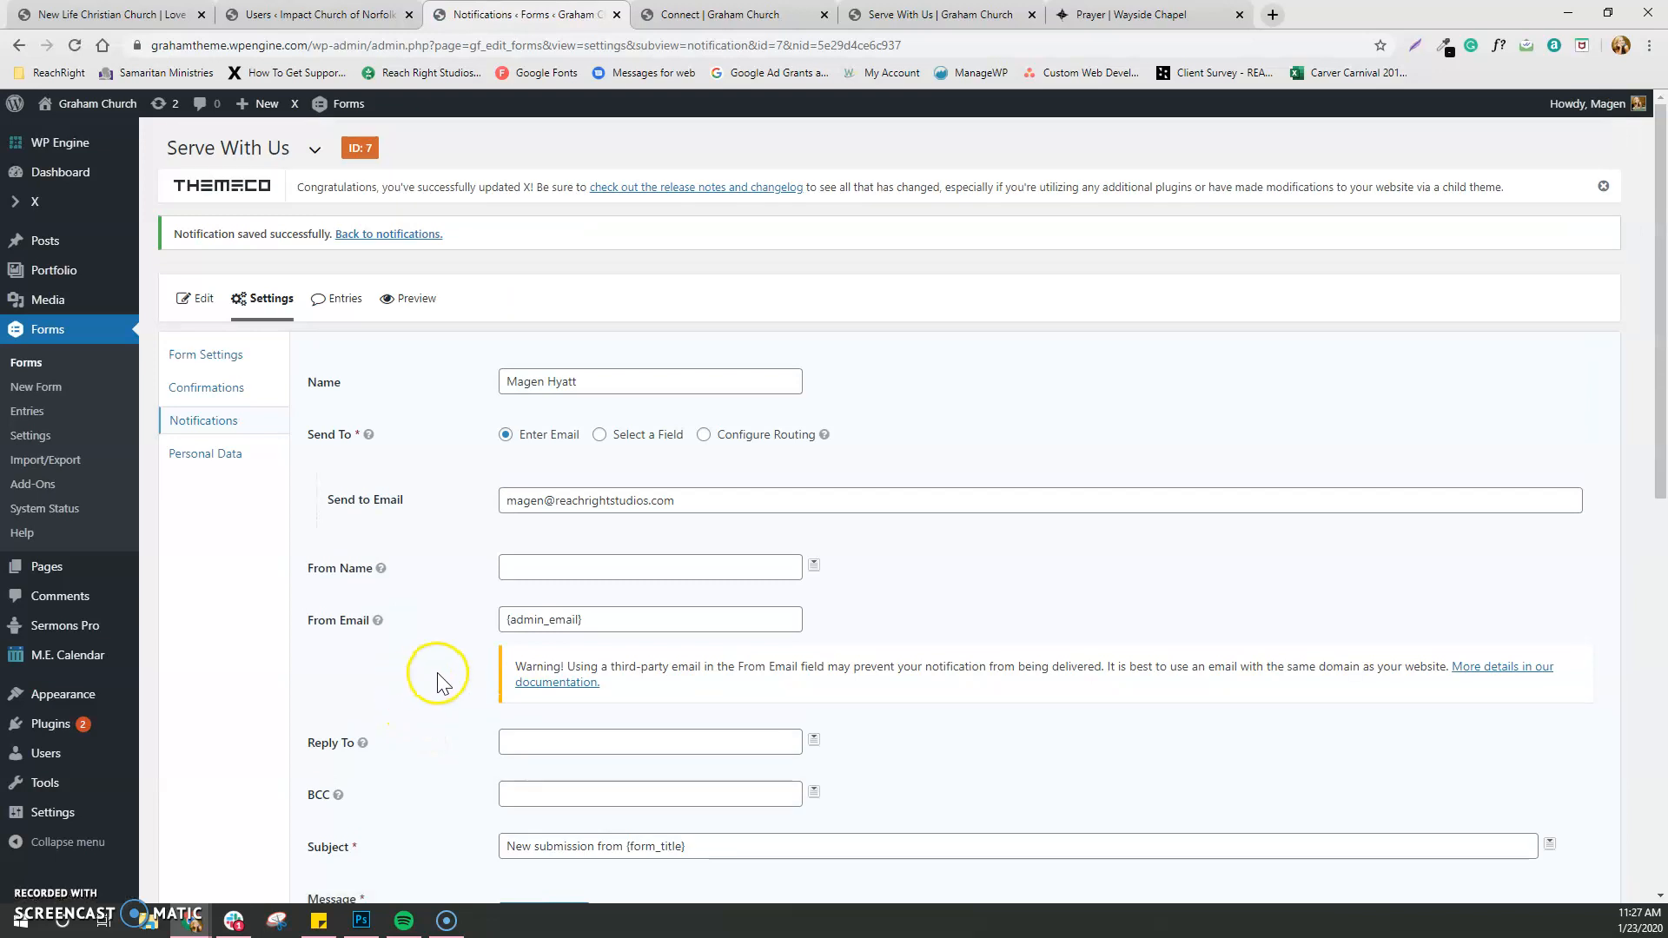
Open the Serve With Us form's confirmation and review its confirmation type and message text
{"action": "left_click", "coordinate": [220, 396]}
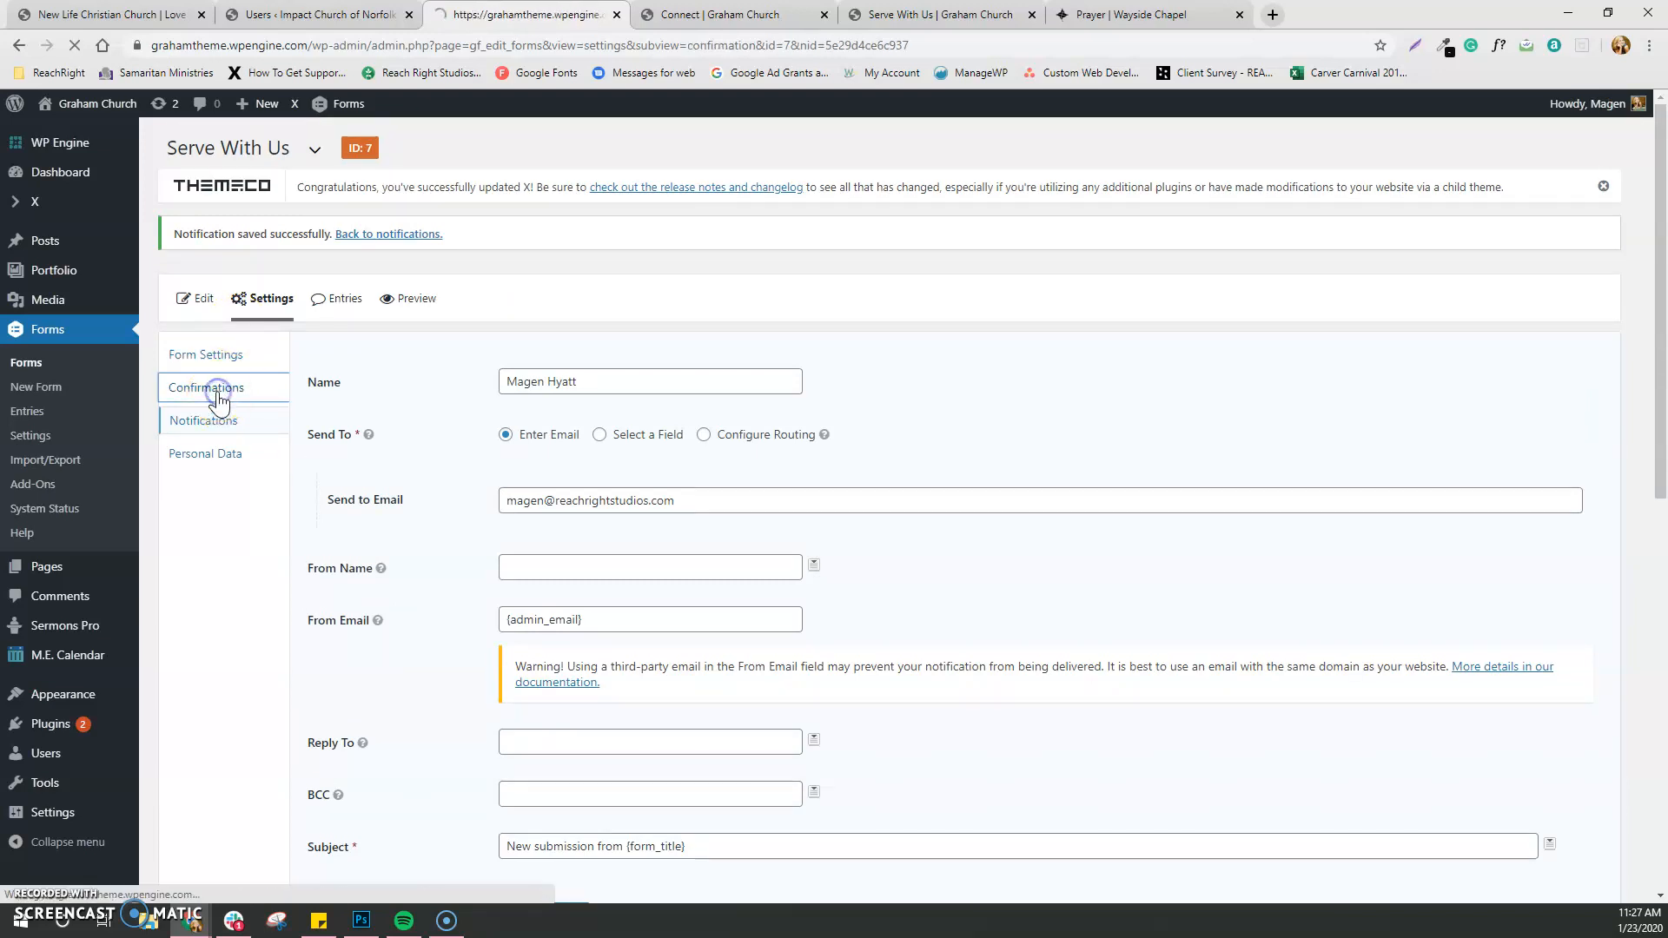
{"action": "mouse_move", "coordinate": [372, 409]}
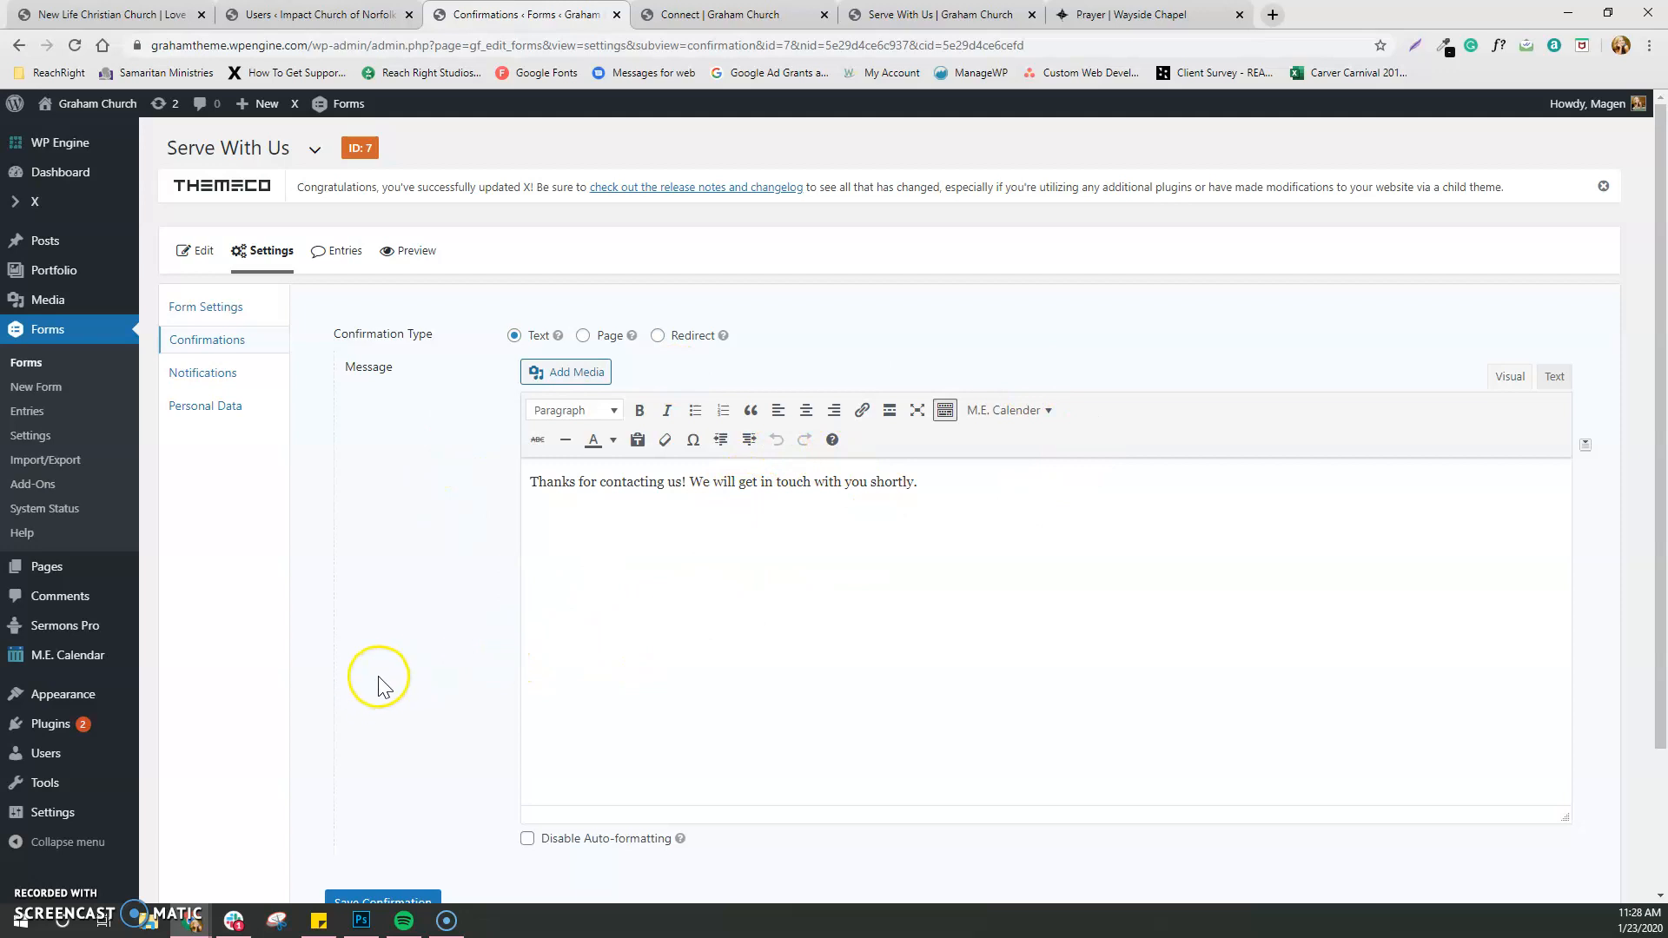
{"action": "scroll", "coordinate": [379, 686], "scroll_direction": "down", "scroll_amount": 1}
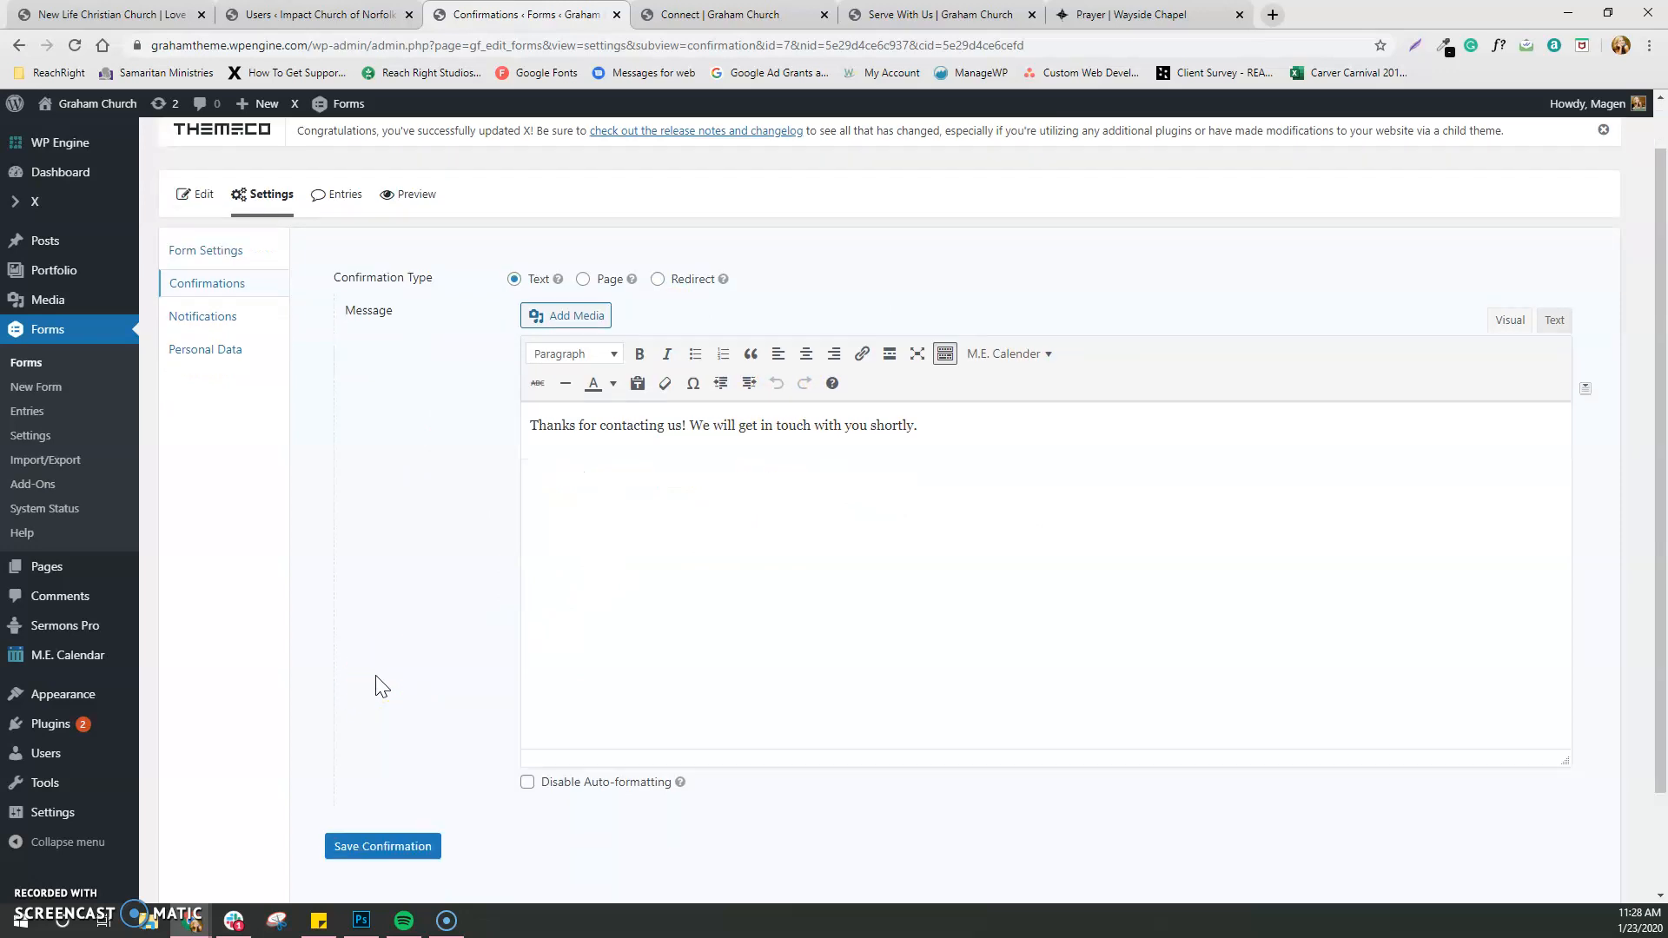
{"action": "scroll", "coordinate": [380, 686], "scroll_direction": "up", "scroll_amount": 1}
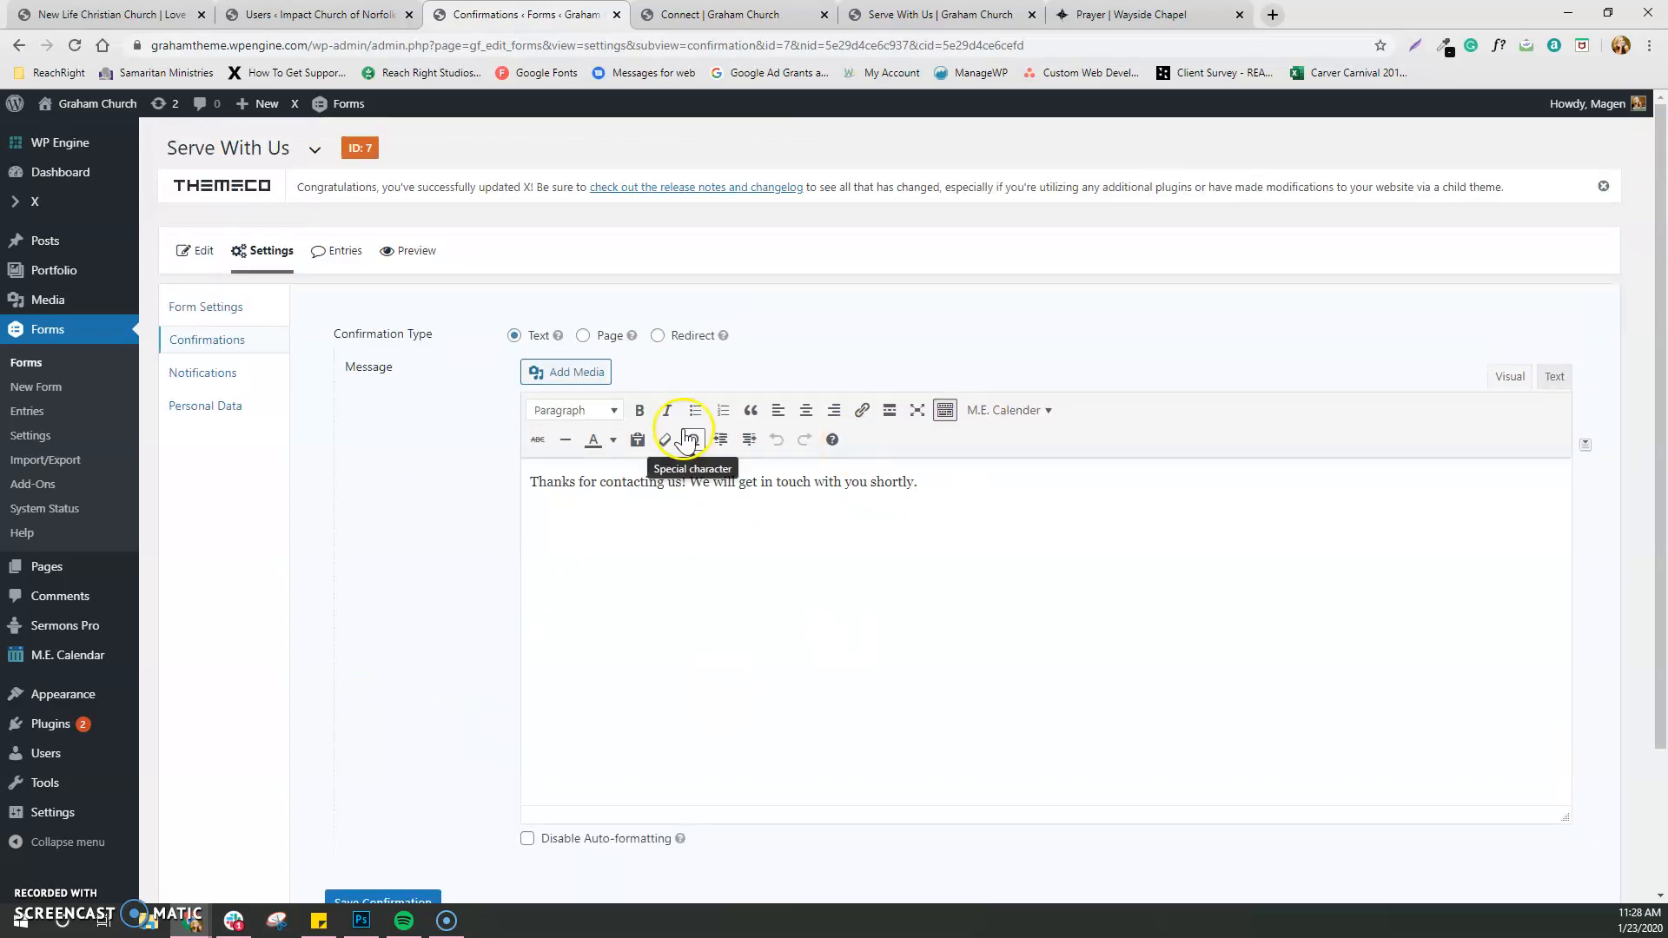